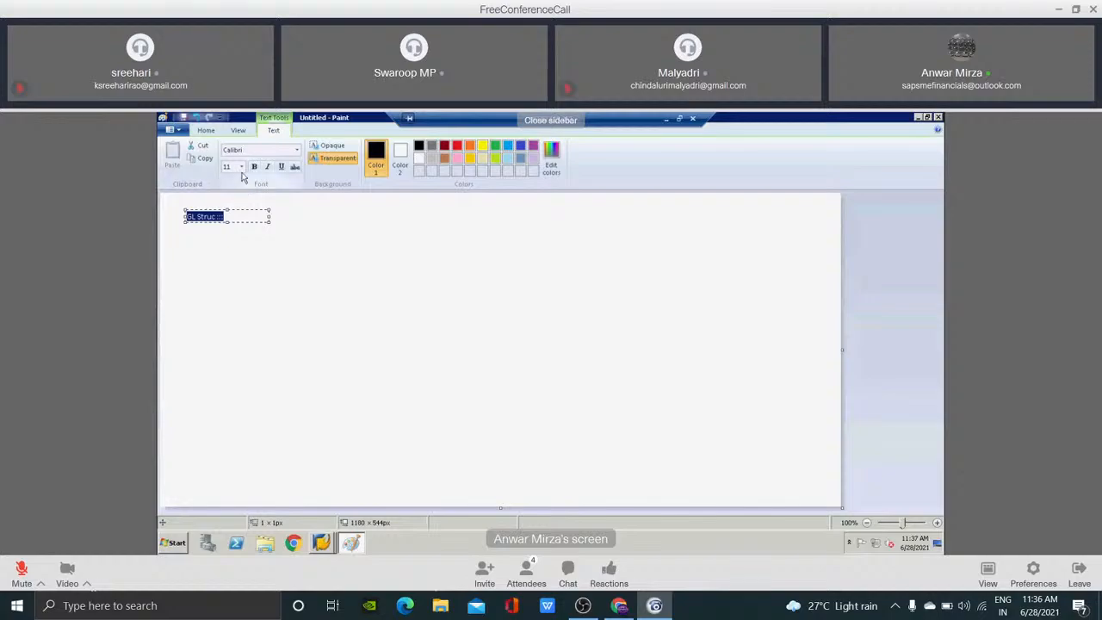
# Set the "GL Struc :::" heading to font size 20 and enlarge its text box to about 405 × 59 px.
pyautogui.click(241, 167)
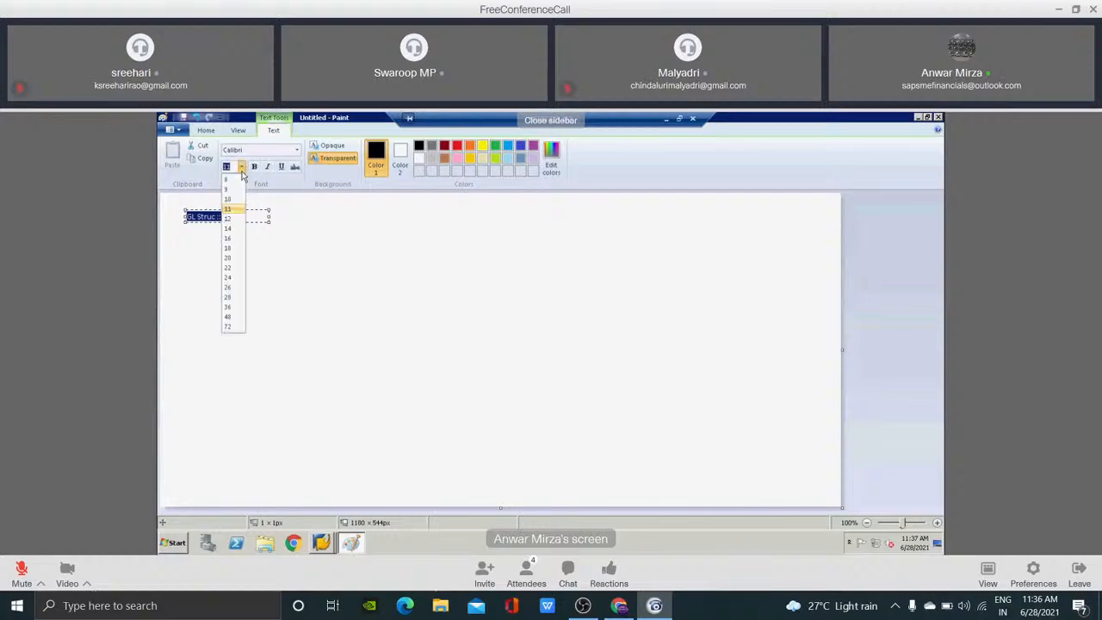
pyautogui.click(234, 258)
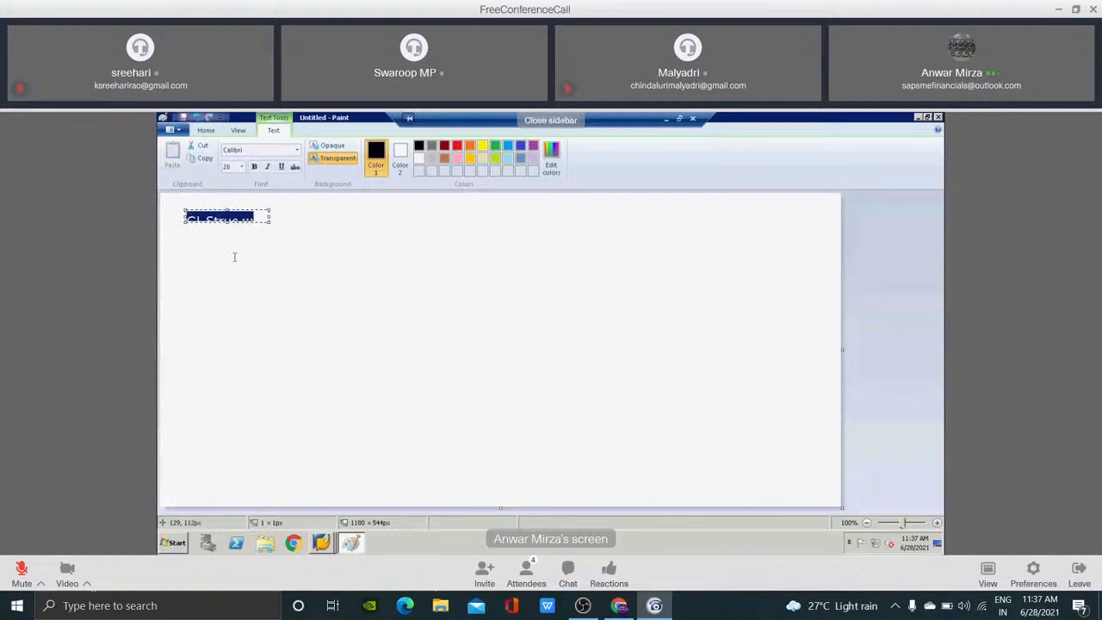
pyautogui.moveTo(270, 216); pyautogui.dragTo(406, 214)
pyautogui.moveTo(406, 222); pyautogui.dragTo(415, 240)
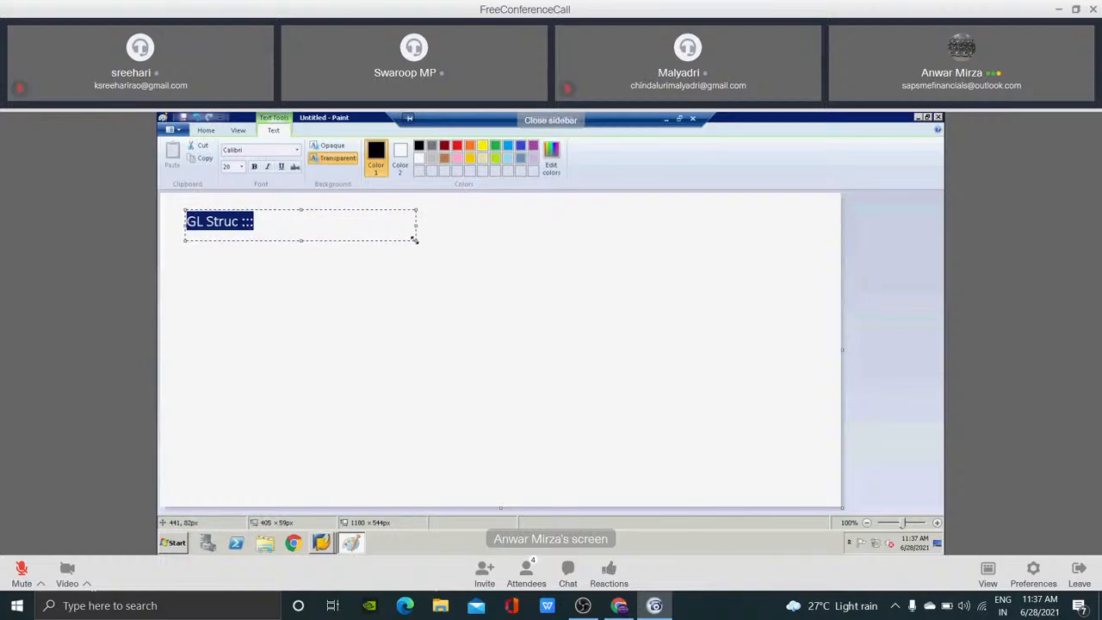
# Add the line "> Chart of accounts" after a blank line below the heading and widen the text box to about 588 px.
pyautogui.press('Right')
pyautogui.press('Return')
pyautogui.press('Return')
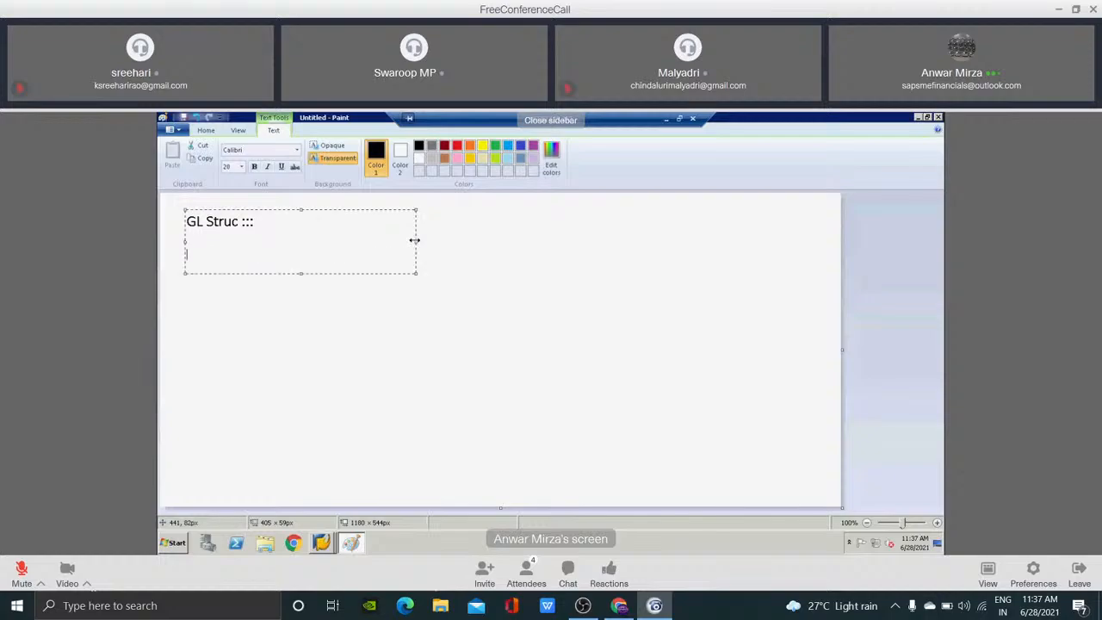
pyautogui.write('>')
pyautogui.moveTo(415, 242); pyautogui.dragTo(520, 234)
pyautogui.write('Chart of accounts')
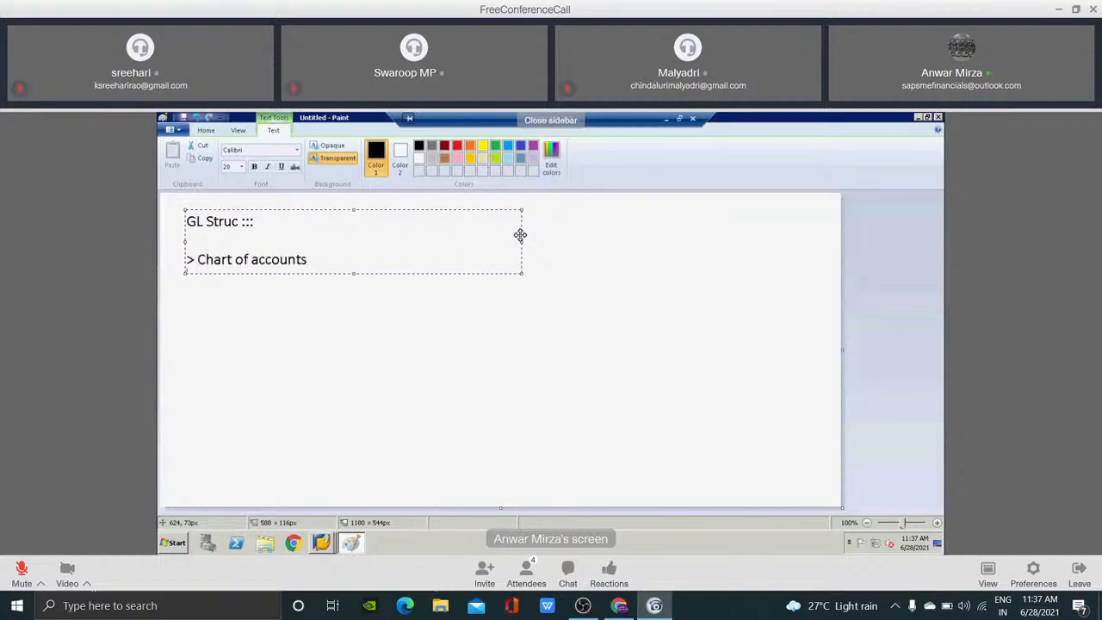
# Add the line "> Assign COA to co code" below the chart of accounts item.
pyautogui.press('Return')
pyautogui.write('>')
pyautogui.write(' Assign t')
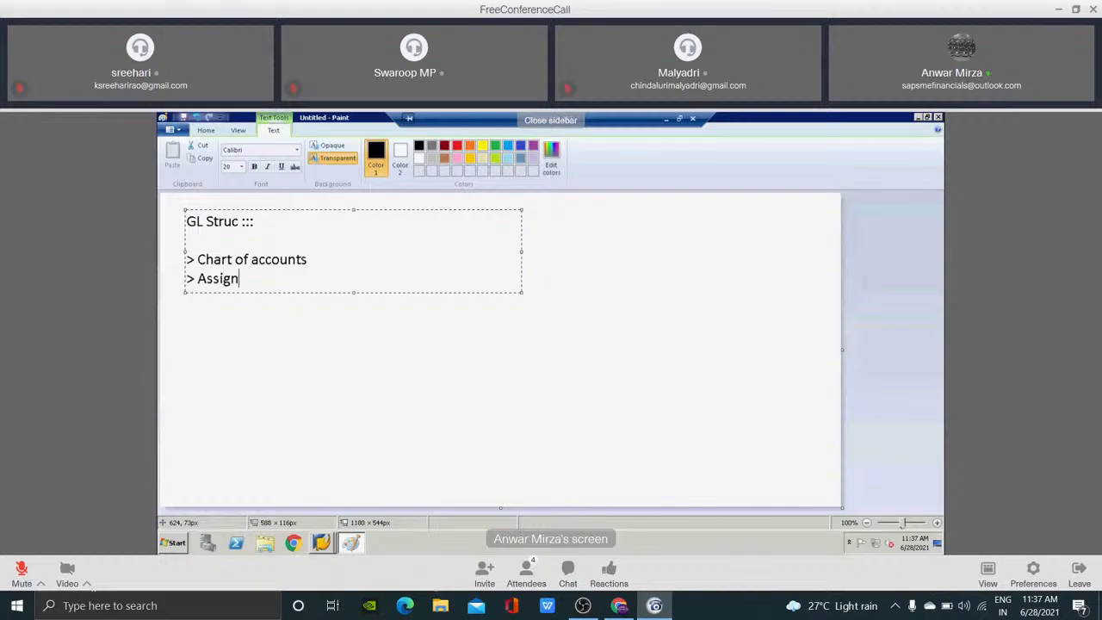
pyautogui.write('o')
pyautogui.press('BackSpace')
pyautogui.press('BackSpace')
pyautogui.write('CO')
pyautogui.press('BackSpace')
pyautogui.write('A to co code')
# Add the line "> define accounts groups" as the third item of the GL structure list.
pyautogui.press('Return')
pyautogui.write('> define acconts')
pyautogui.press('BackSpace')
pyautogui.press('BackSpace')
pyautogui.press('BackSpace')
pyautogui.press('BackSpace')
pyautogui.press('BackSpace')
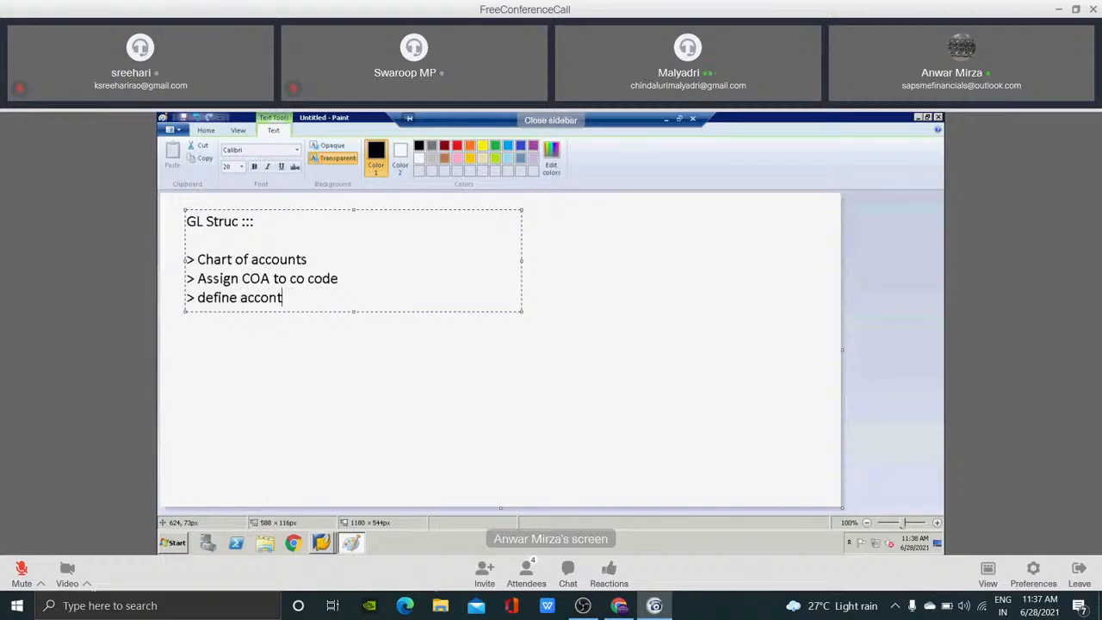
pyautogui.write('ounts groups')
# Add the lines "> define retained earnings acc" and "> Tol for GL" to the list.
pyautogui.press('Return')
pyautogui.write('> de')
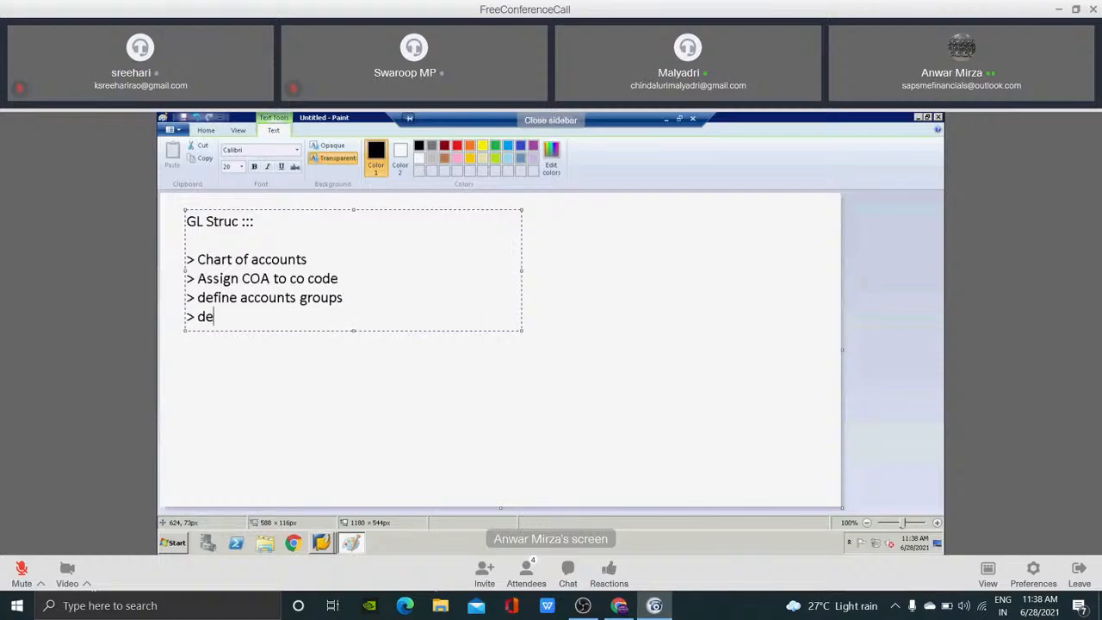
pyautogui.write('fine retained earnings acc')
pyautogui.press('Return')
pyautogui.write('> To')
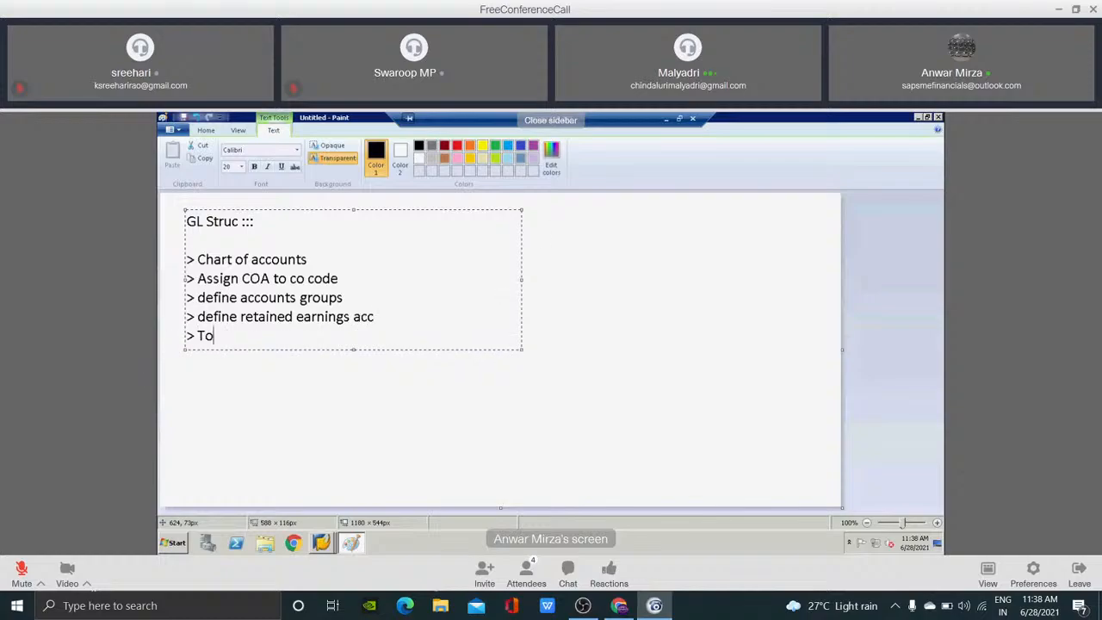
pyautogui.write('l for GL')
# Add the last line "> Tol for Employees..." and place the finished text on the canvas.
pyautogui.press('Return')
pyautogui.write('> Tl')
pyautogui.press('BackSpace')
pyautogui.write('ol for E')
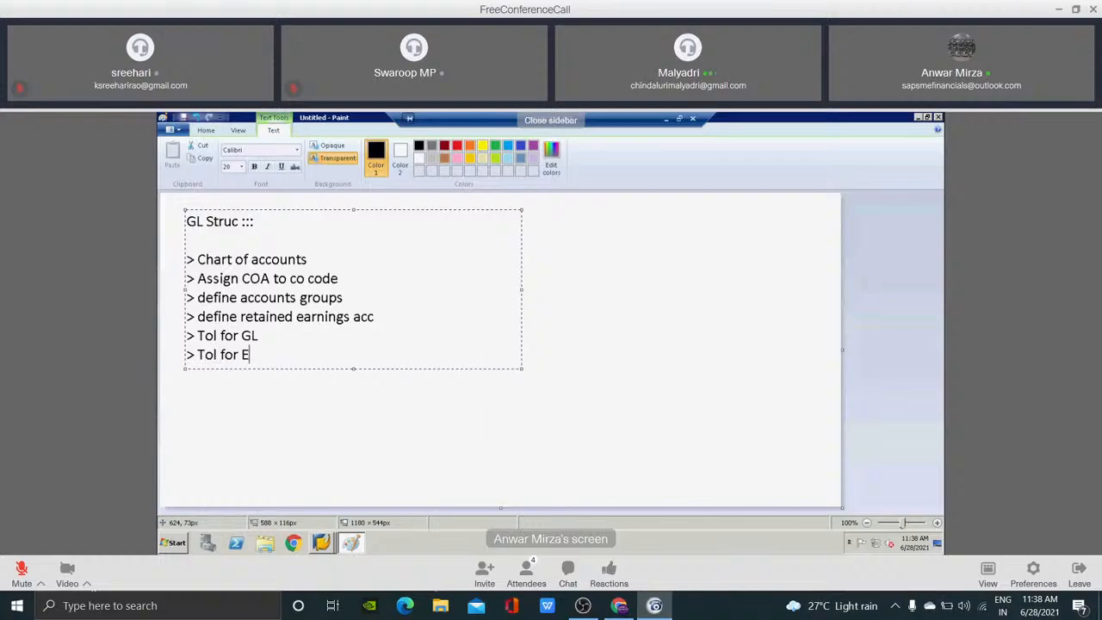
pyautogui.write('mpl')
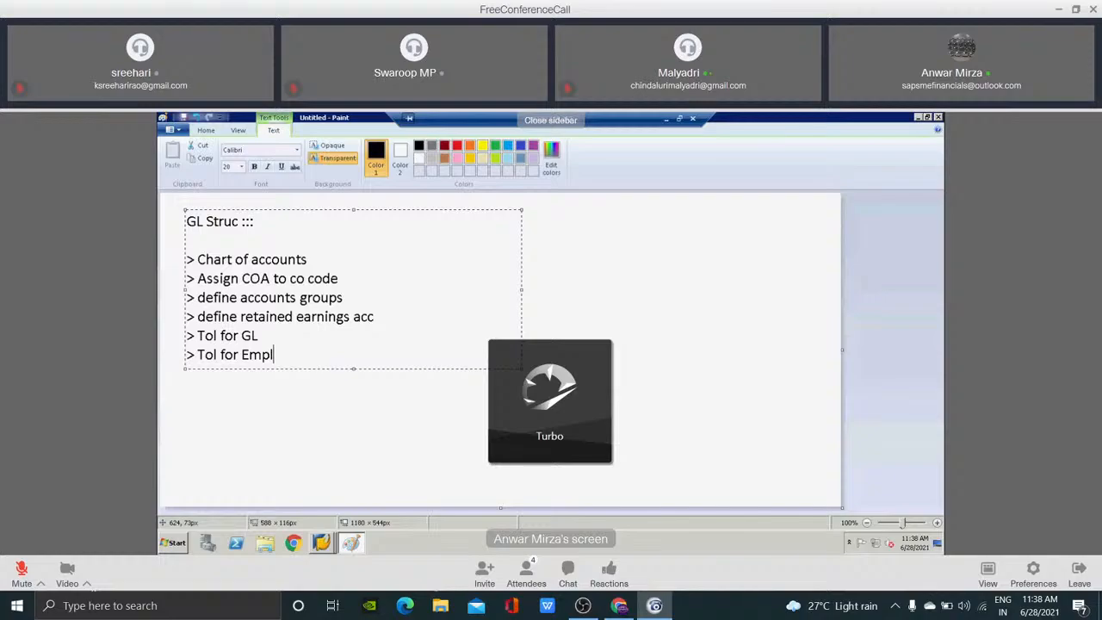
pyautogui.write('oyees')
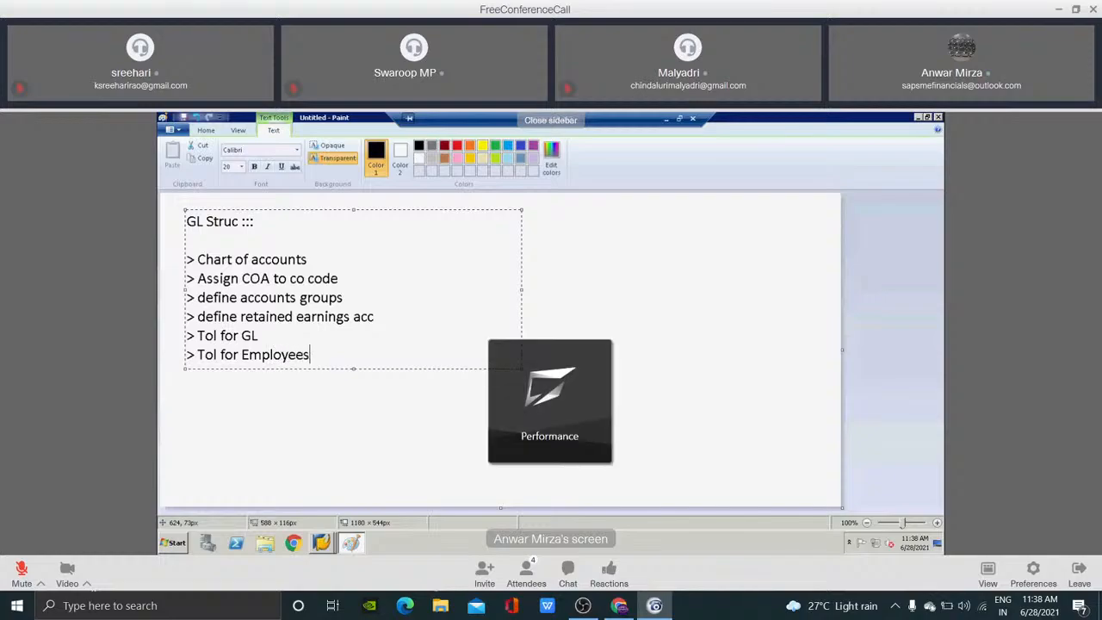
pyautogui.write('...')
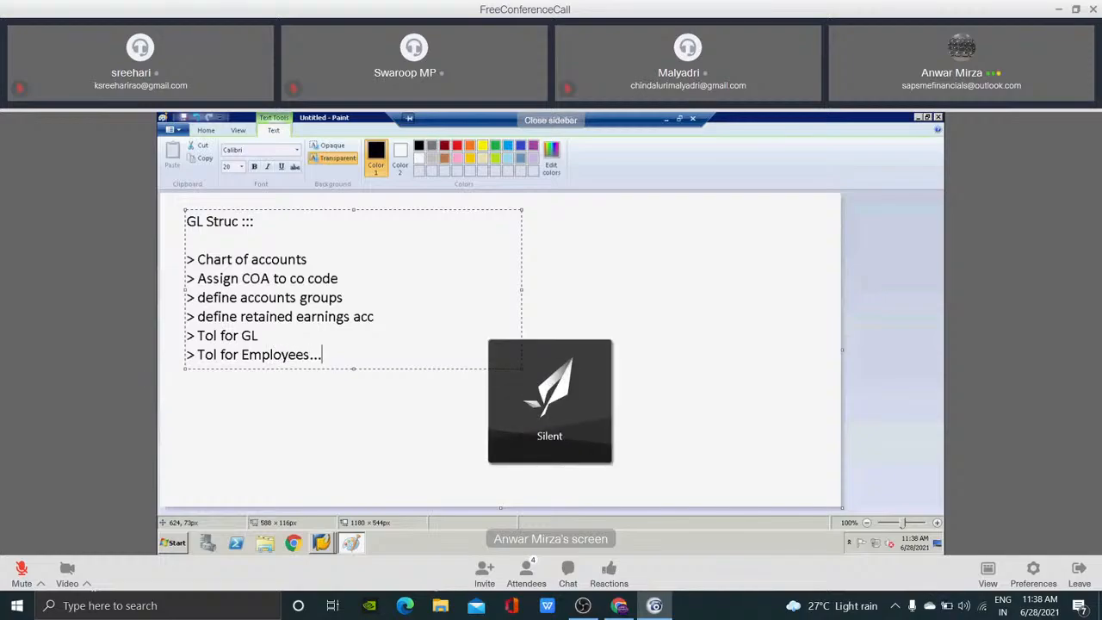
pyautogui.click(473, 409)
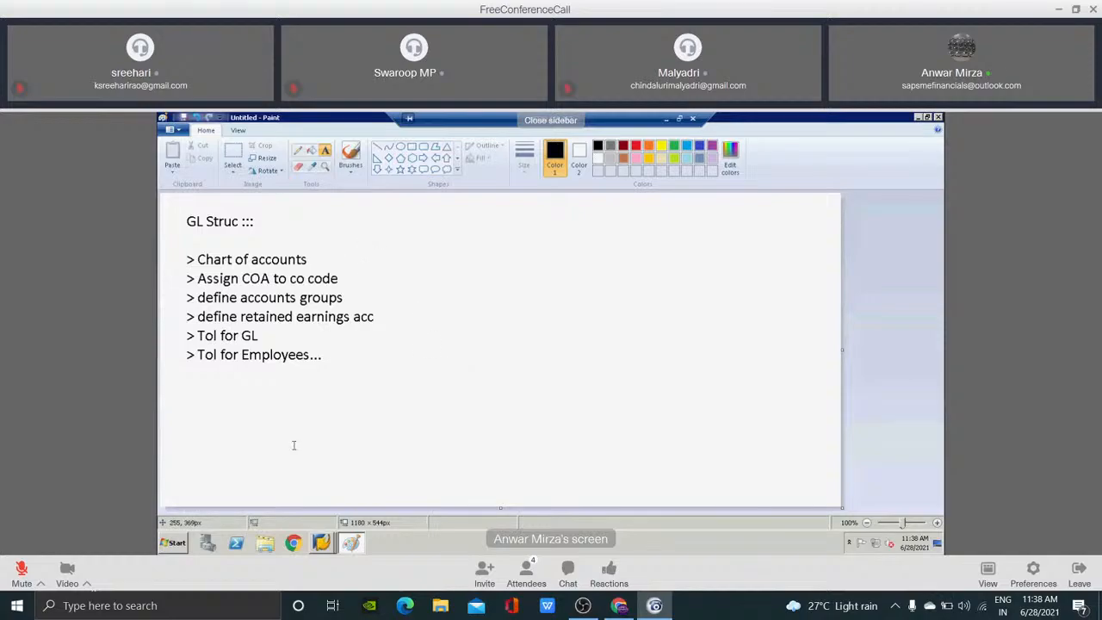
# Switch to SAP, run the transaction spro and display the SAP Reference IMG.
pyautogui.hotkey('alt', 'Tab')
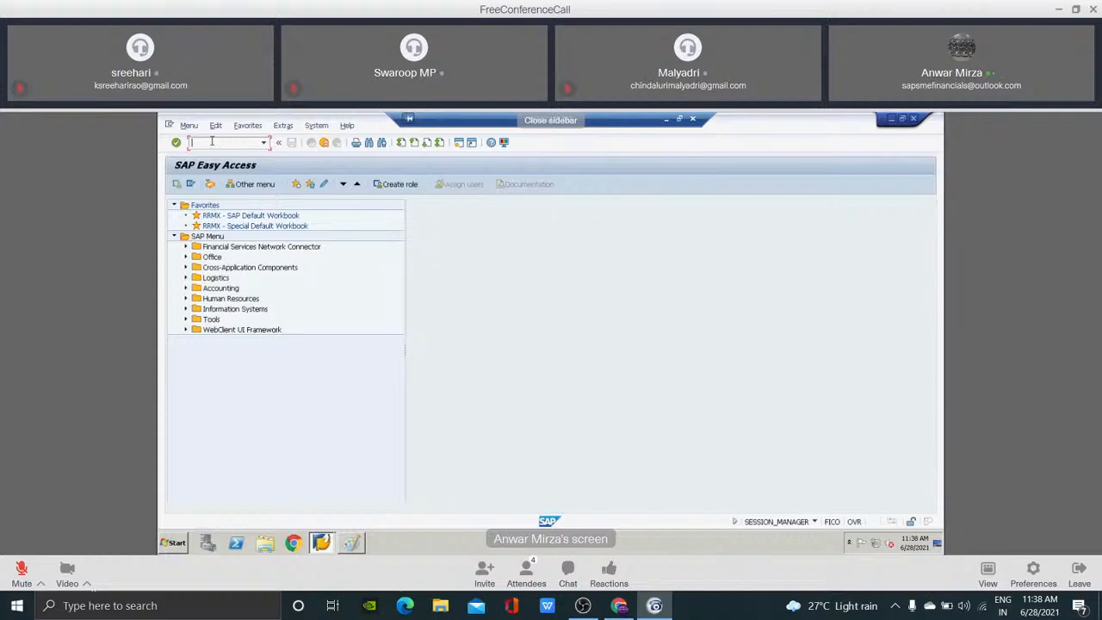
pyautogui.write('spro')
pyautogui.press('Return')
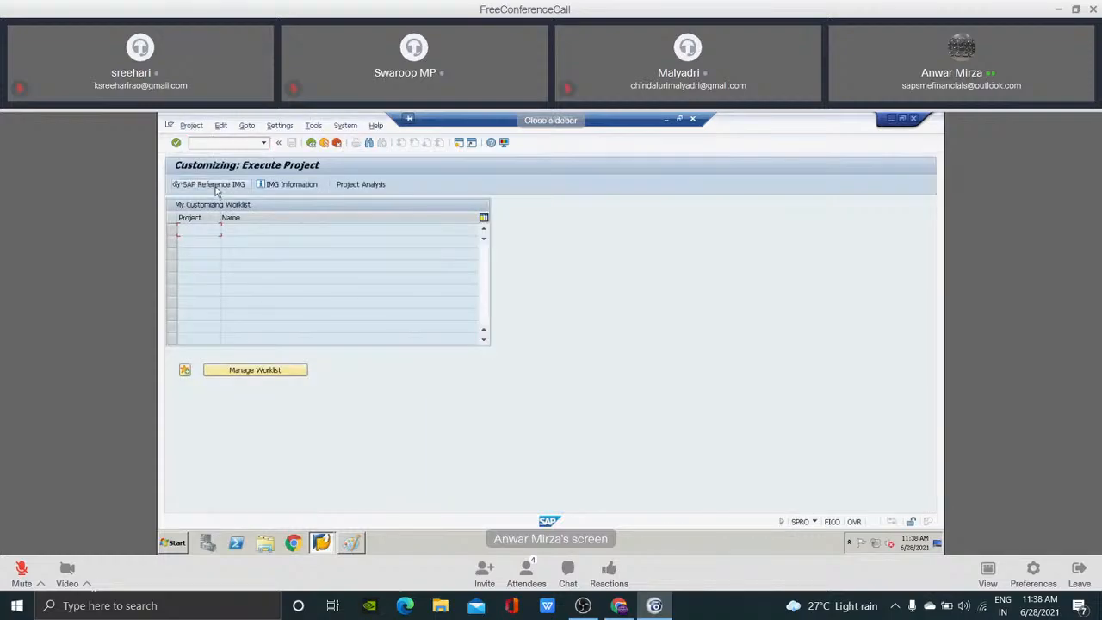
pyautogui.click(217, 190)
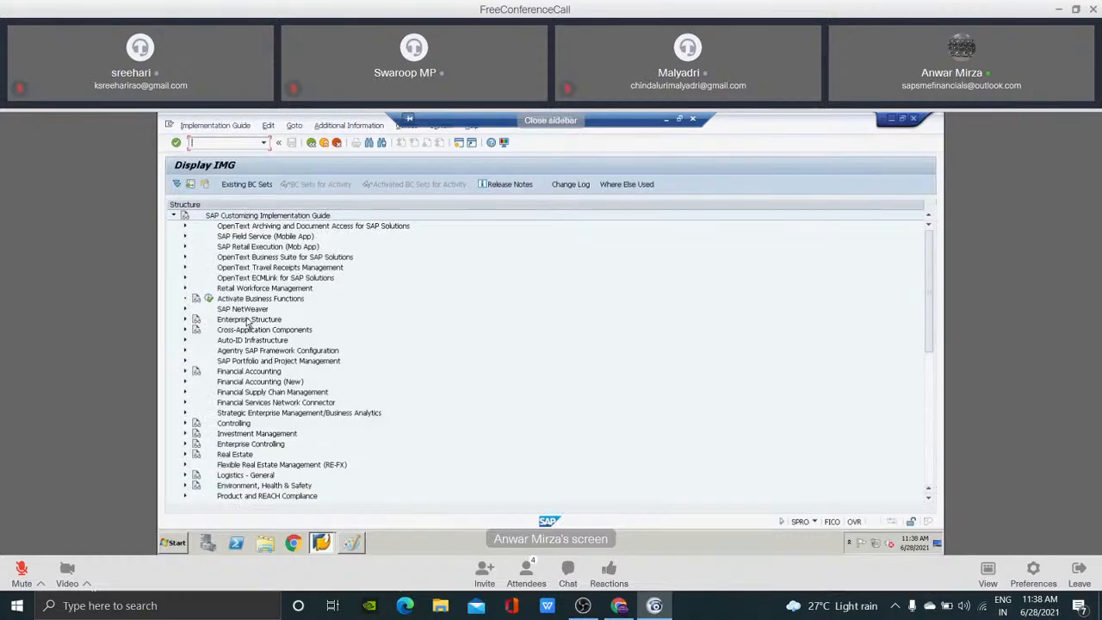
# Expand Financial Accounting, General Ledger Accounting and G/L Accounts in the implementation guide.
pyautogui.click(247, 321)
pyautogui.click(258, 374)
pyautogui.doubleClick(250, 372)
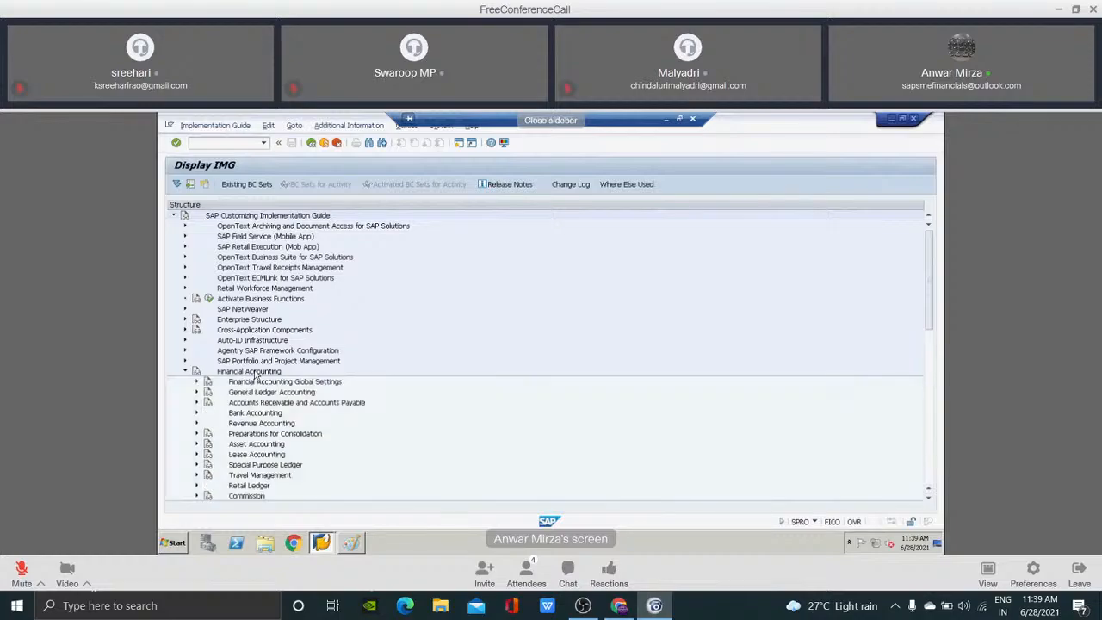
pyautogui.press('Down')
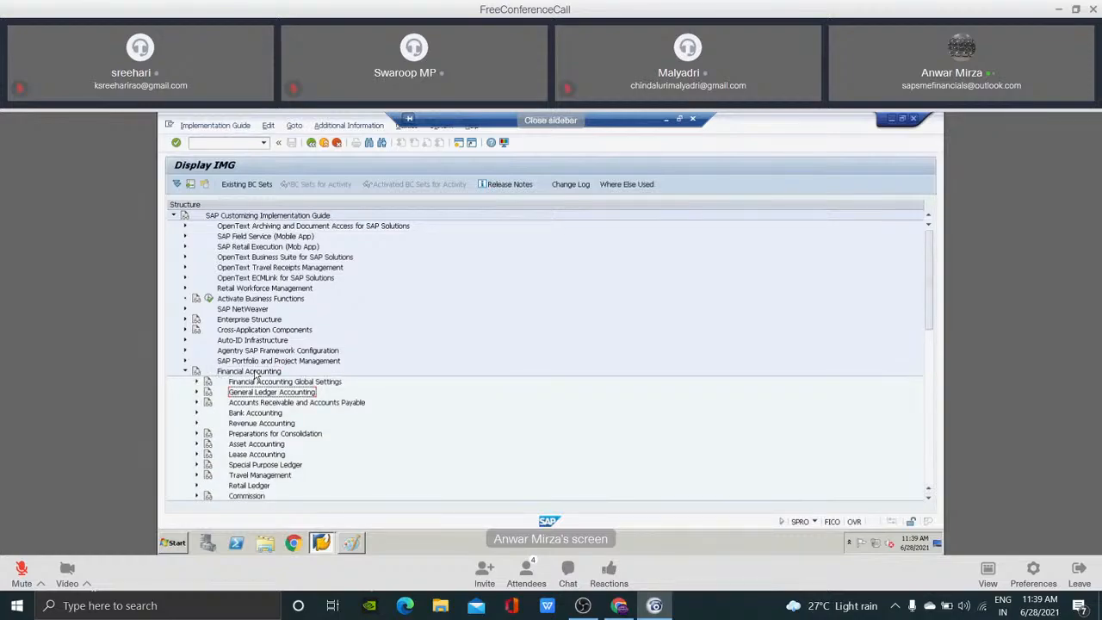
pyautogui.click(252, 373)
pyautogui.click(250, 394)
pyautogui.doubleClick(250, 394)
pyautogui.click(251, 400)
pyautogui.doubleClick(252, 400)
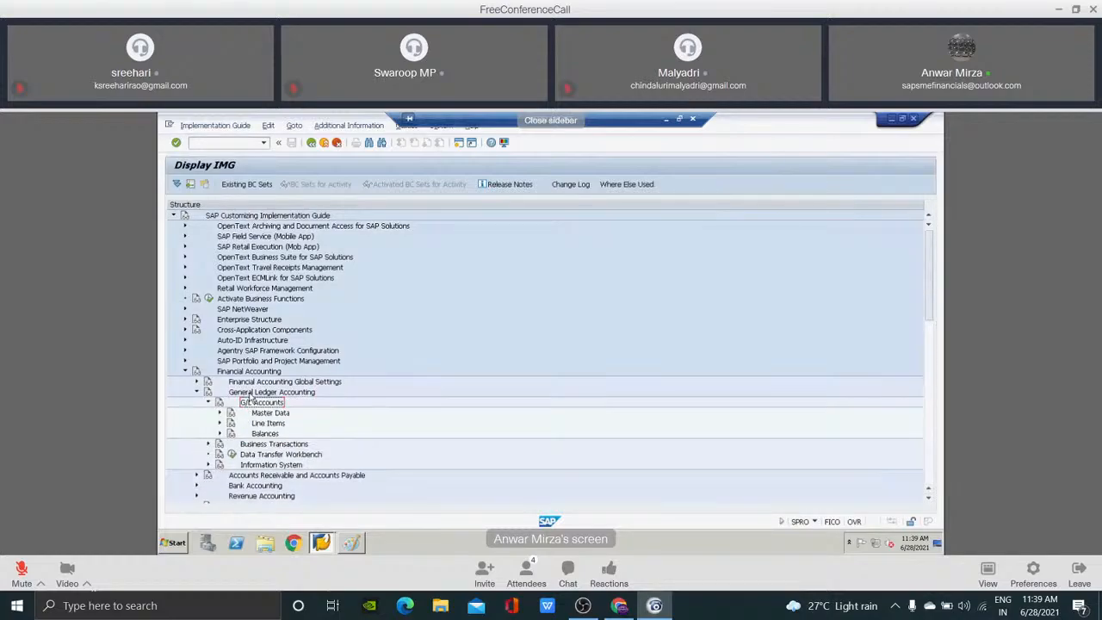
# Expand Master Data and Preparations under G/L Accounts and select Edit Chart of Accounts List.
pyautogui.click(258, 417)
pyautogui.doubleClick(259, 417)
pyautogui.click(260, 421)
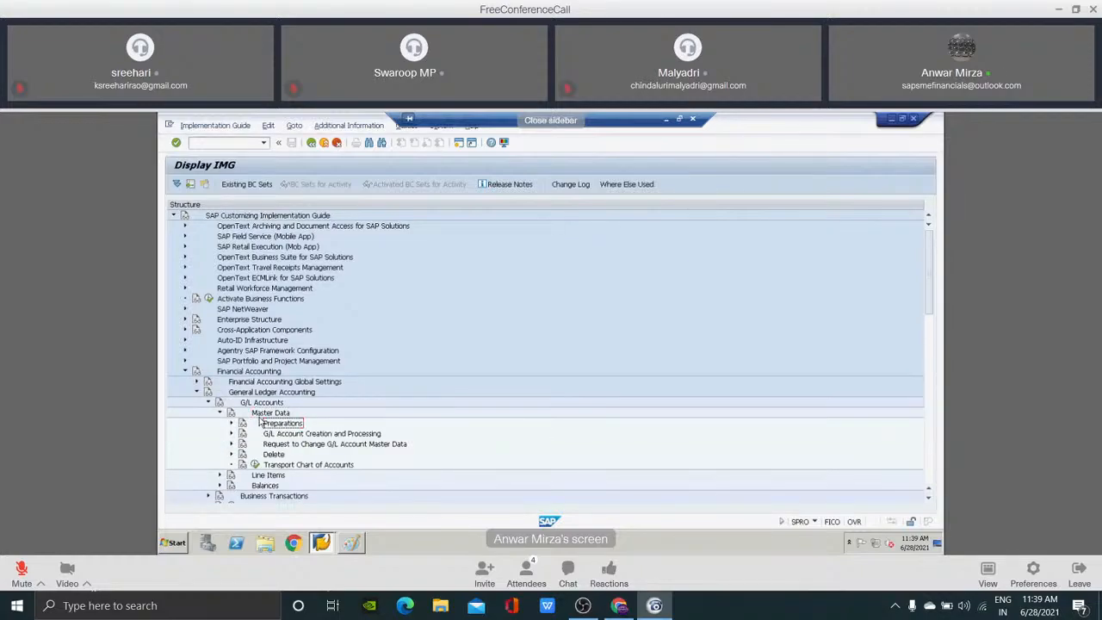
pyautogui.doubleClick(261, 422)
pyautogui.click(288, 446)
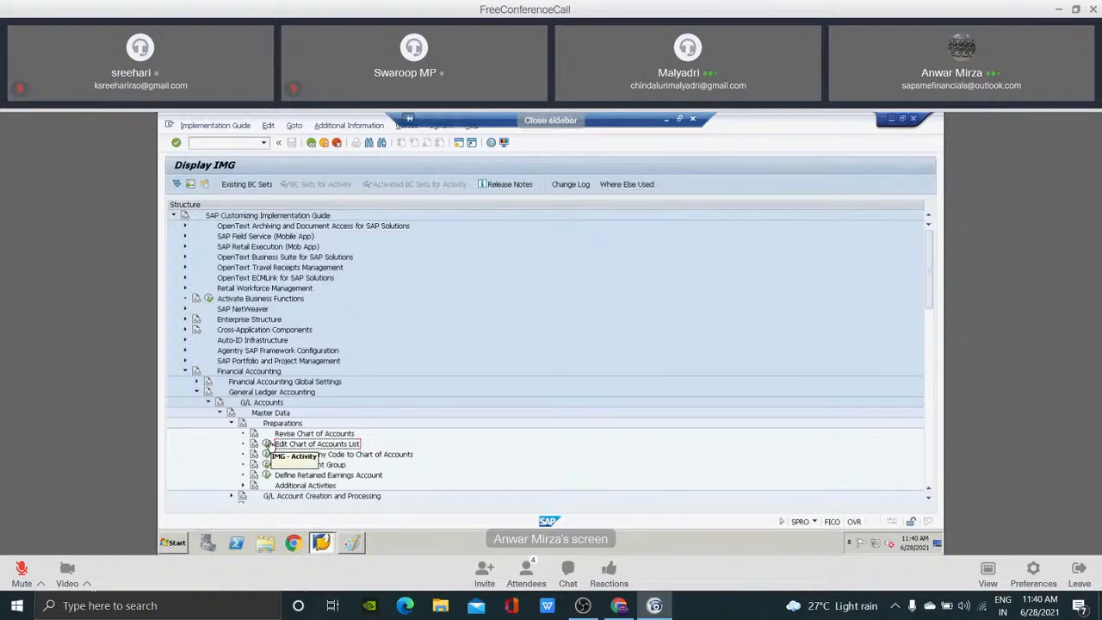
# Collapse Financial Accounting and compare the Financial Accounting and Financial Accounting (New) entries of the guide.
pyautogui.click(246, 373)
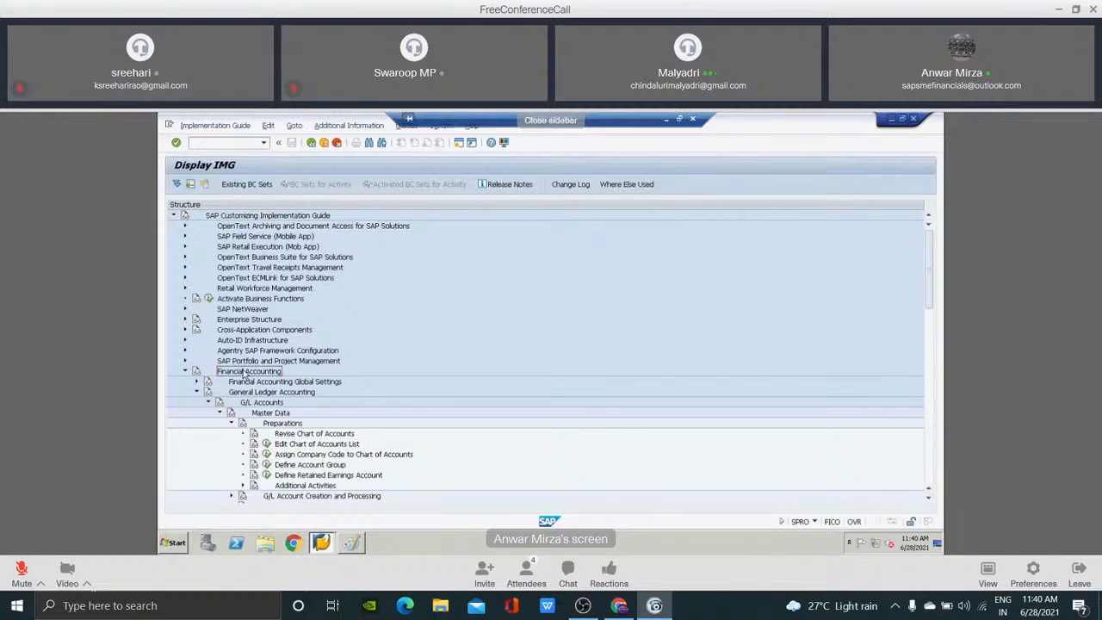
pyautogui.doubleClick(245, 373)
pyautogui.click(245, 383)
pyautogui.click(240, 374)
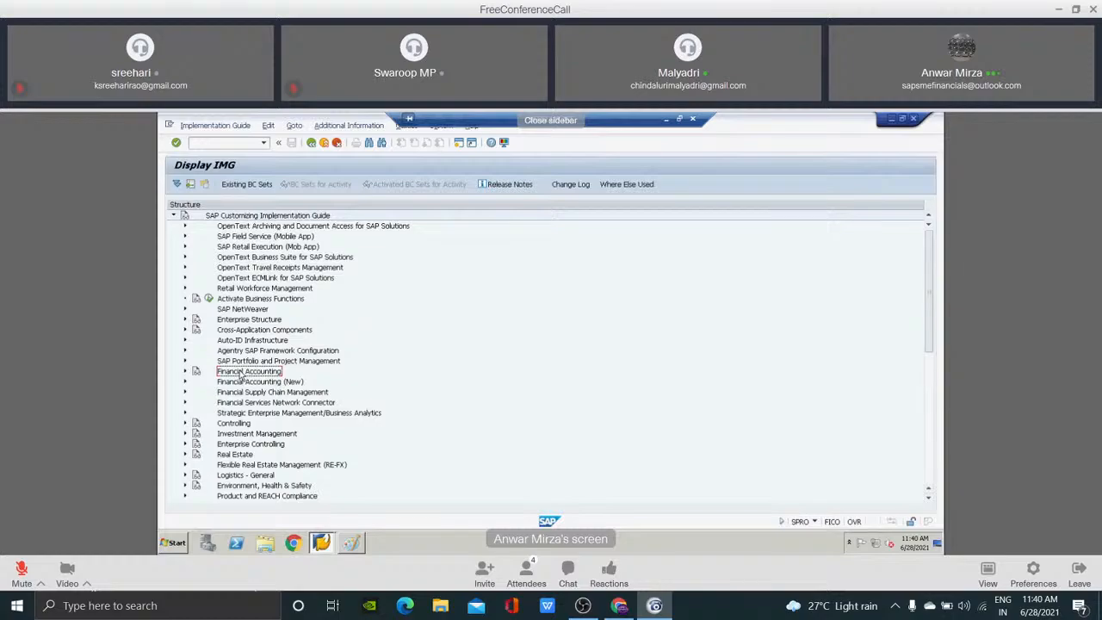
pyautogui.click(242, 387)
pyautogui.click(246, 374)
pyautogui.click(246, 385)
pyautogui.press('Up')
pyautogui.click(256, 385)
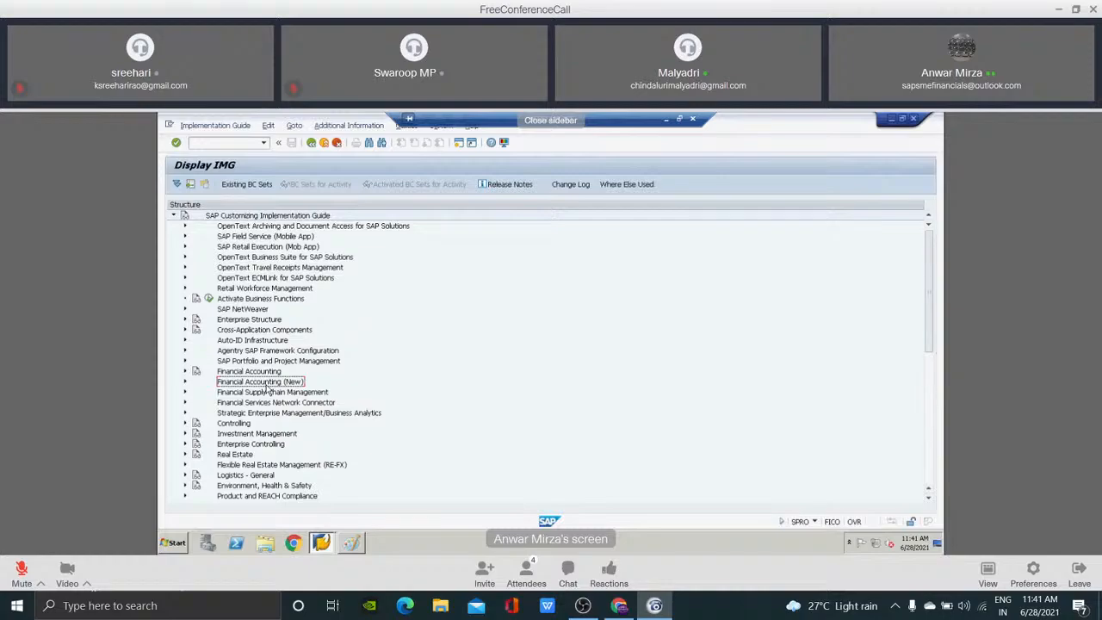
pyautogui.press('Up')
pyautogui.press('Down')
pyautogui.press('Up')
pyautogui.click(266, 384)
pyautogui.click(265, 372)
pyautogui.click(257, 383)
pyautogui.press('Up')
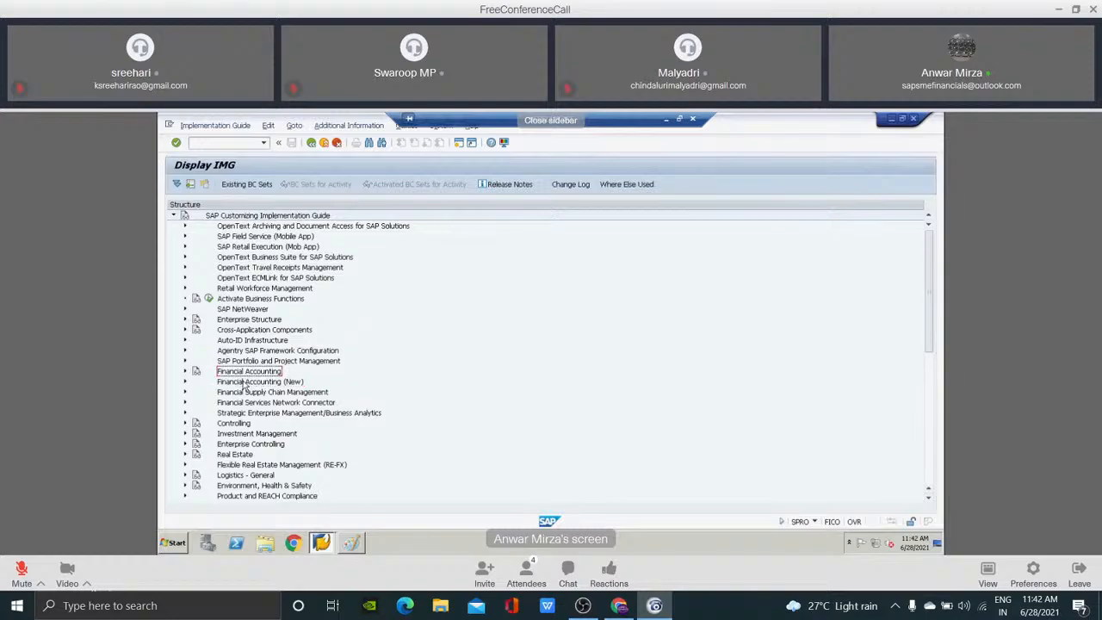
pyautogui.click(245, 383)
pyautogui.press('Up')
pyautogui.click(247, 383)
# Expand Financial Accounting again, open the Edit Chart of Accounts List activity under Preparations and start a new entry.
pyautogui.press('Up')
pyautogui.press('Right')
pyautogui.press('Down')
pyautogui.press('Down')
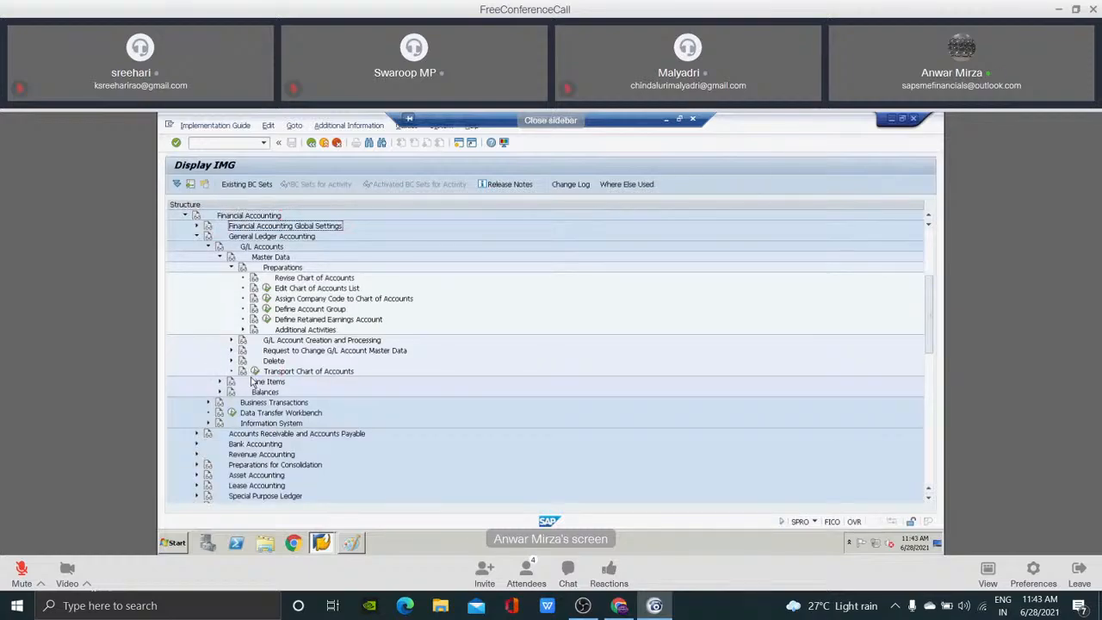
pyautogui.press('Down')
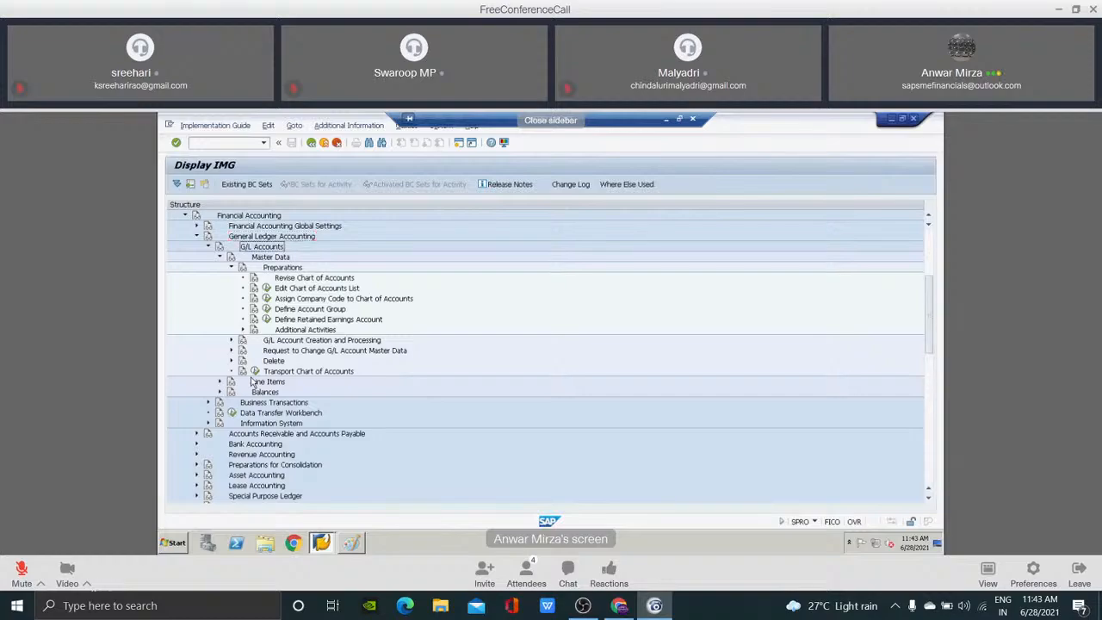
pyautogui.press('Down')
pyautogui.press('Down')
pyautogui.press('Down')
pyautogui.press('Down')
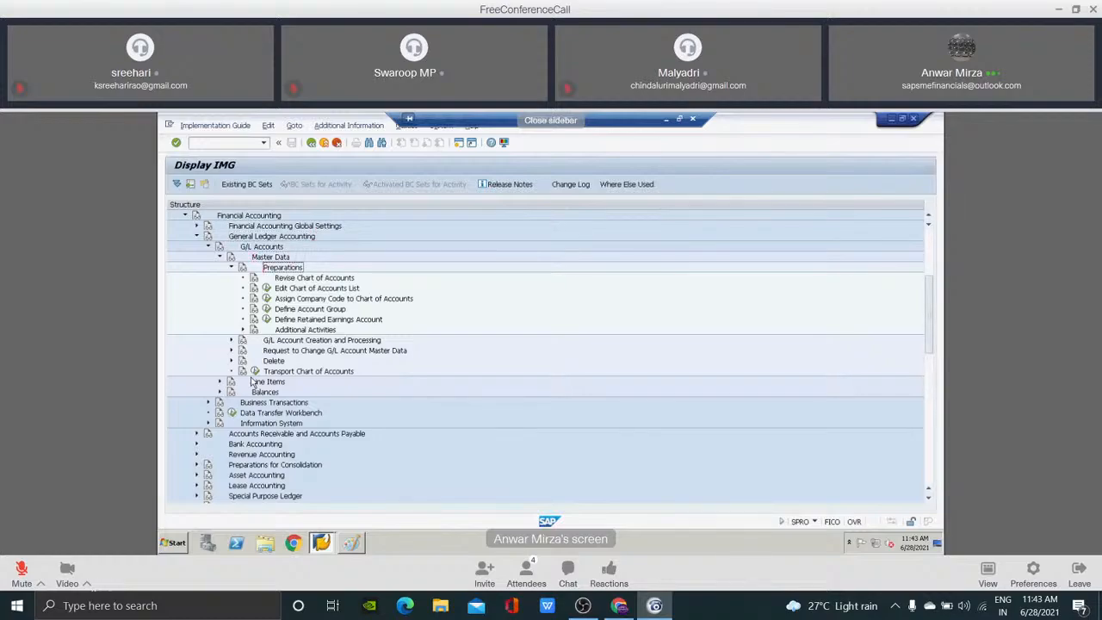
pyautogui.click(267, 289)
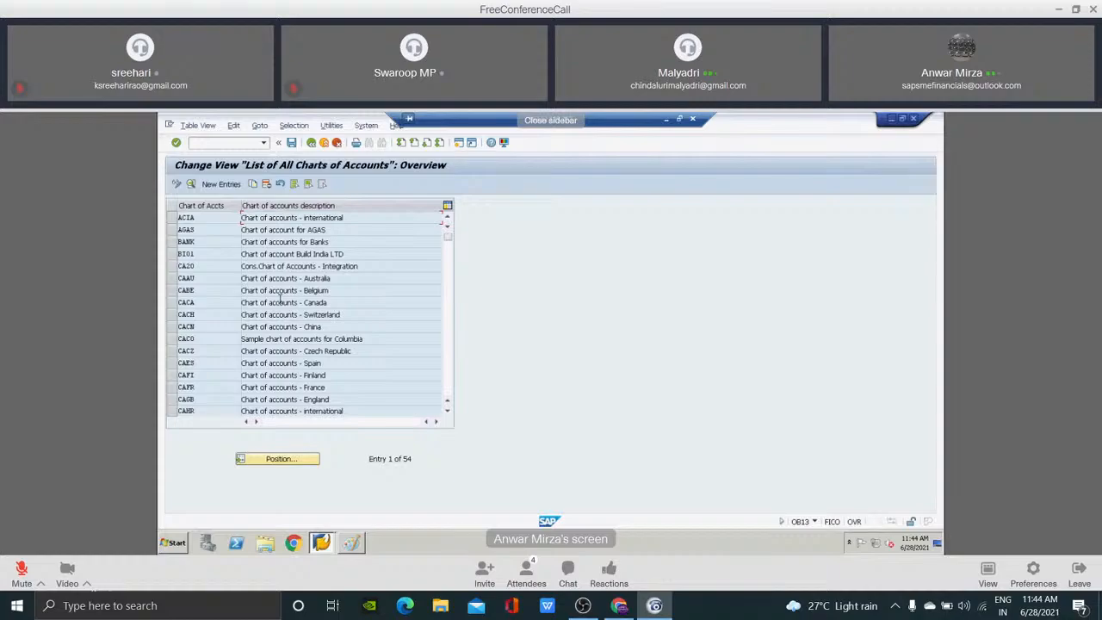
pyautogui.click(222, 186)
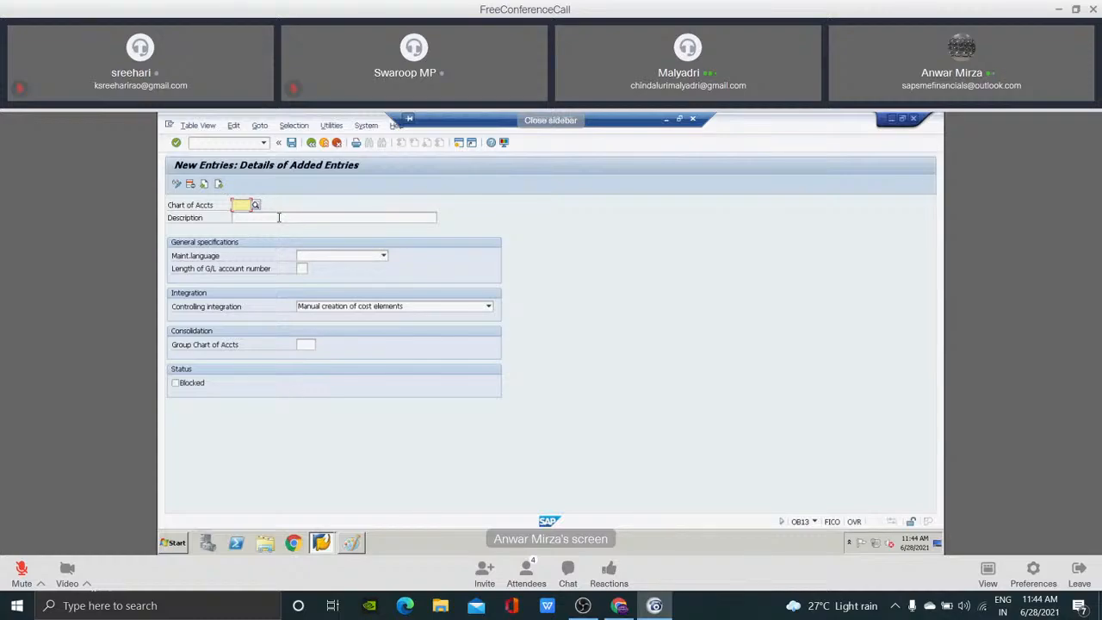
pyautogui.write('1234')
pyautogui.click(514, 249)
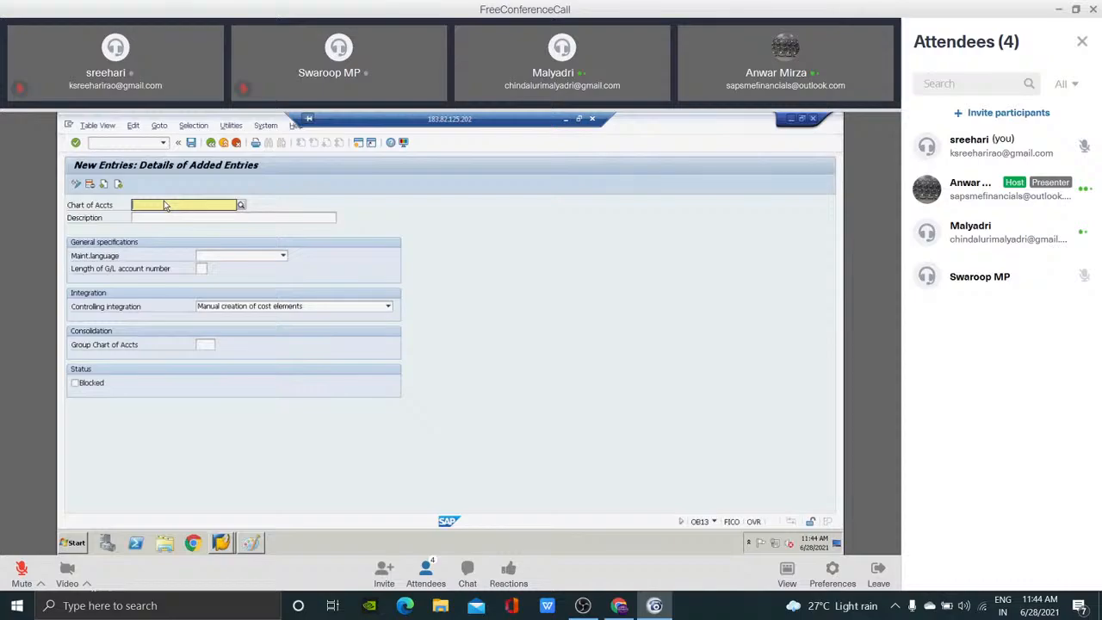
# Enter RETL as the chart of accounts key of the new entry.
pyautogui.click(163, 205)
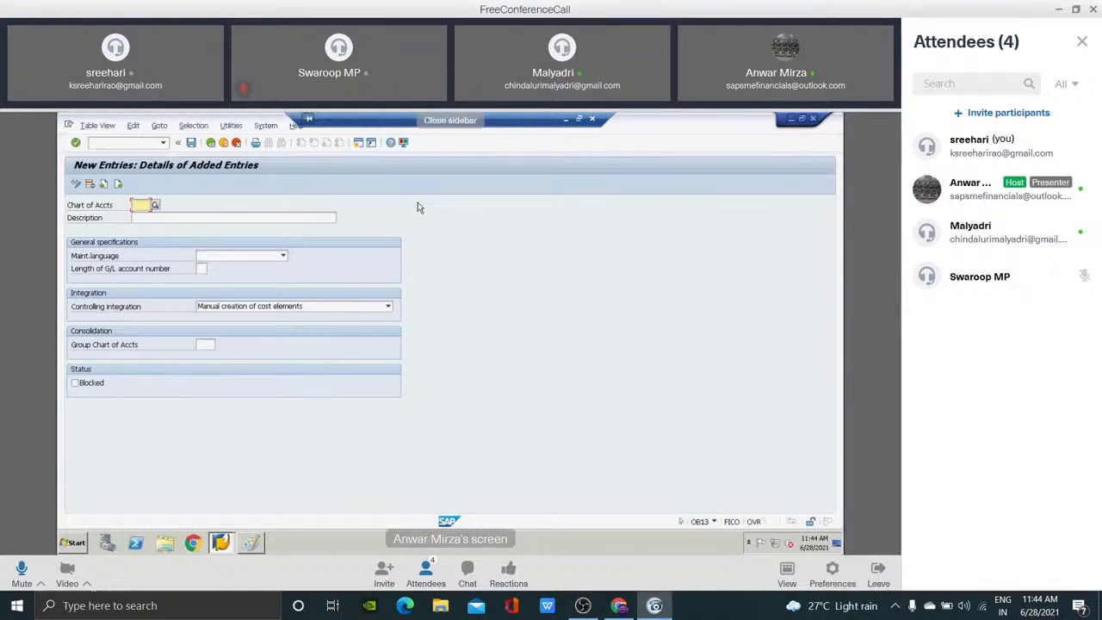
pyautogui.write('RETL')
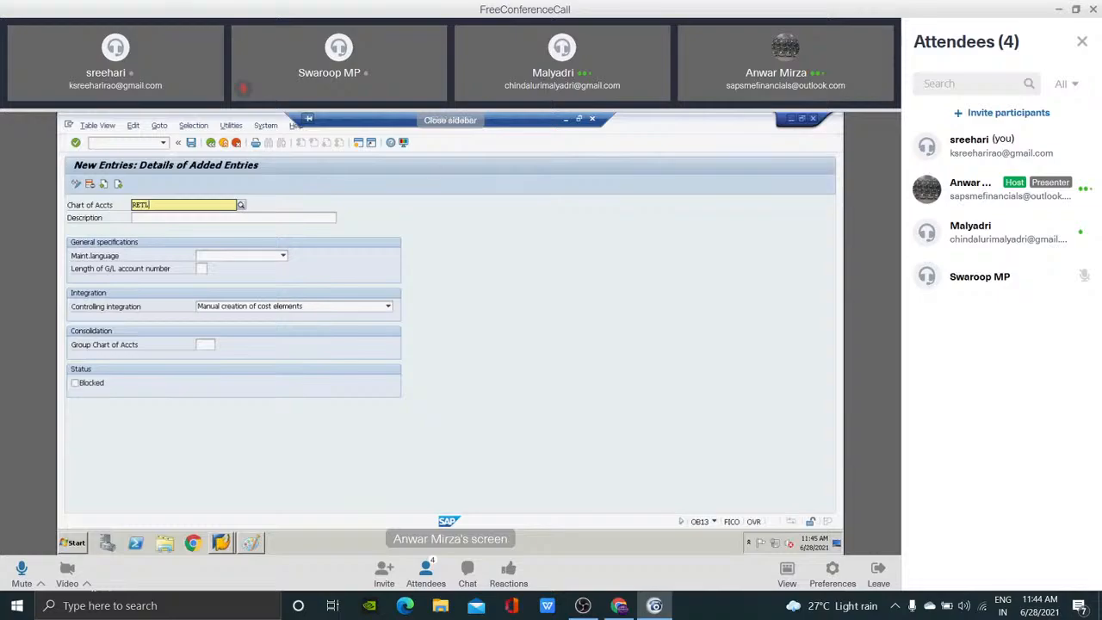
pyautogui.click(552, 228)
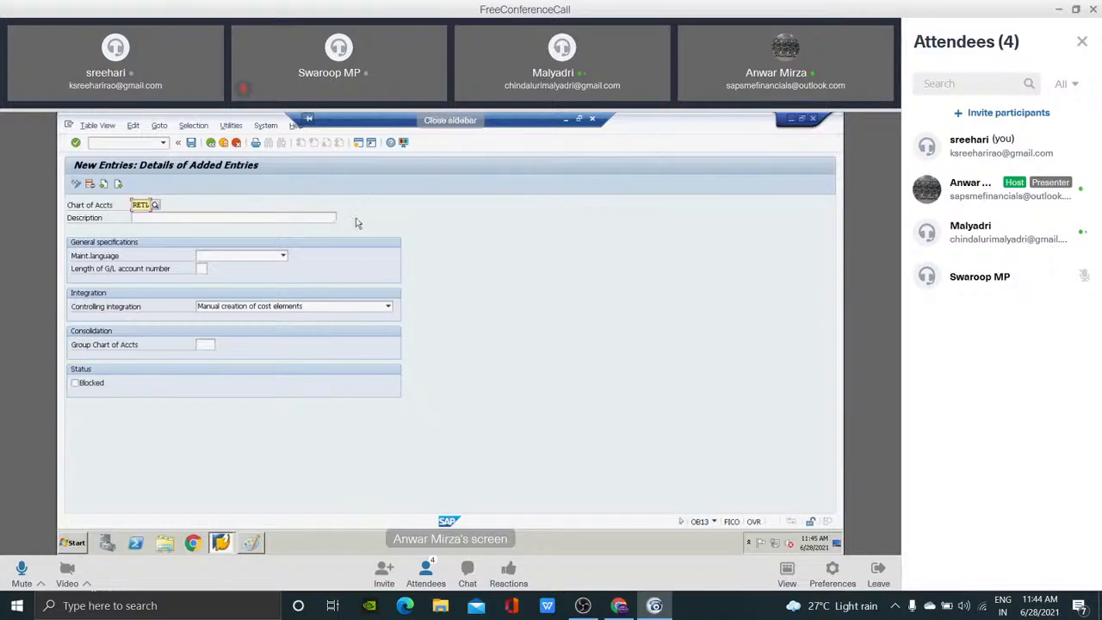
# Enter the description "Chart of Acc for RETL" and set the maintenance language to English.
pyautogui.click(300, 215)
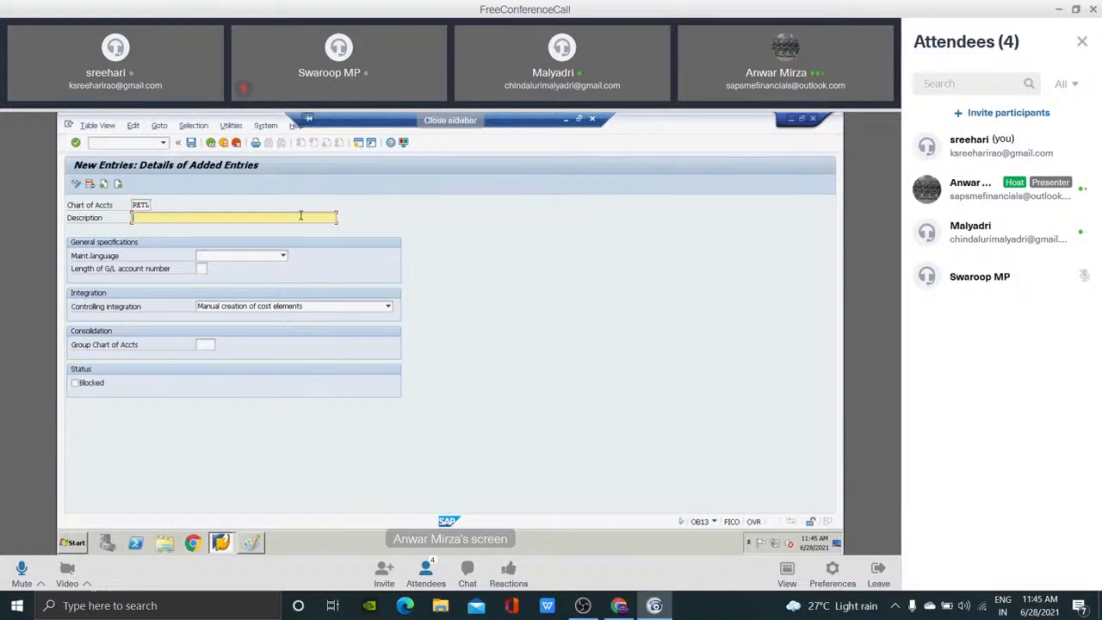
pyautogui.write('Chart of Acc for RETL')
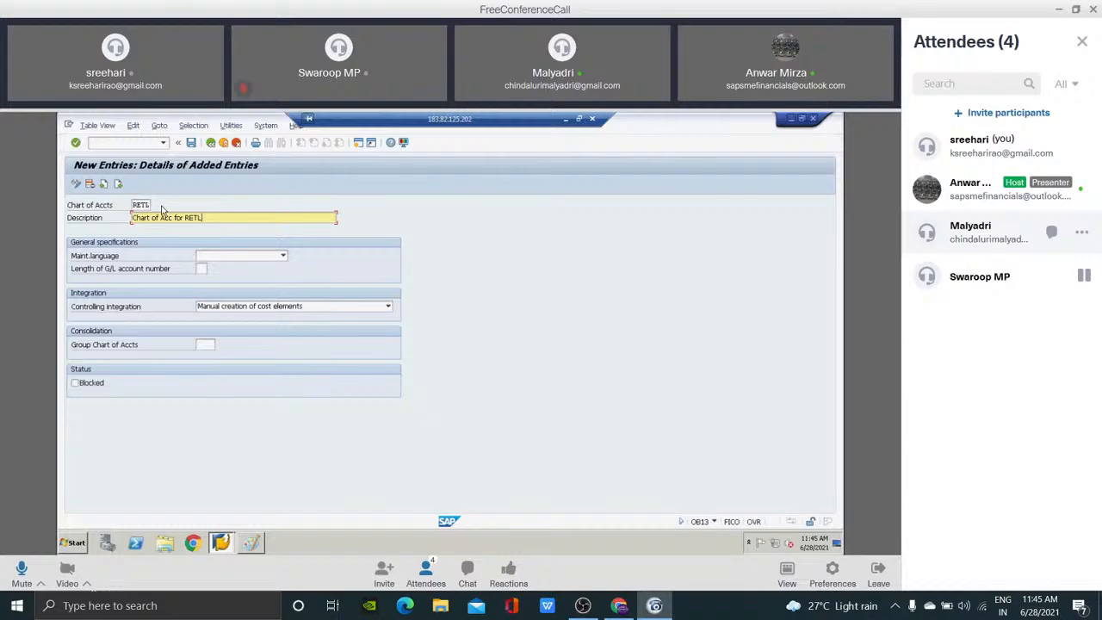
pyautogui.click(283, 257)
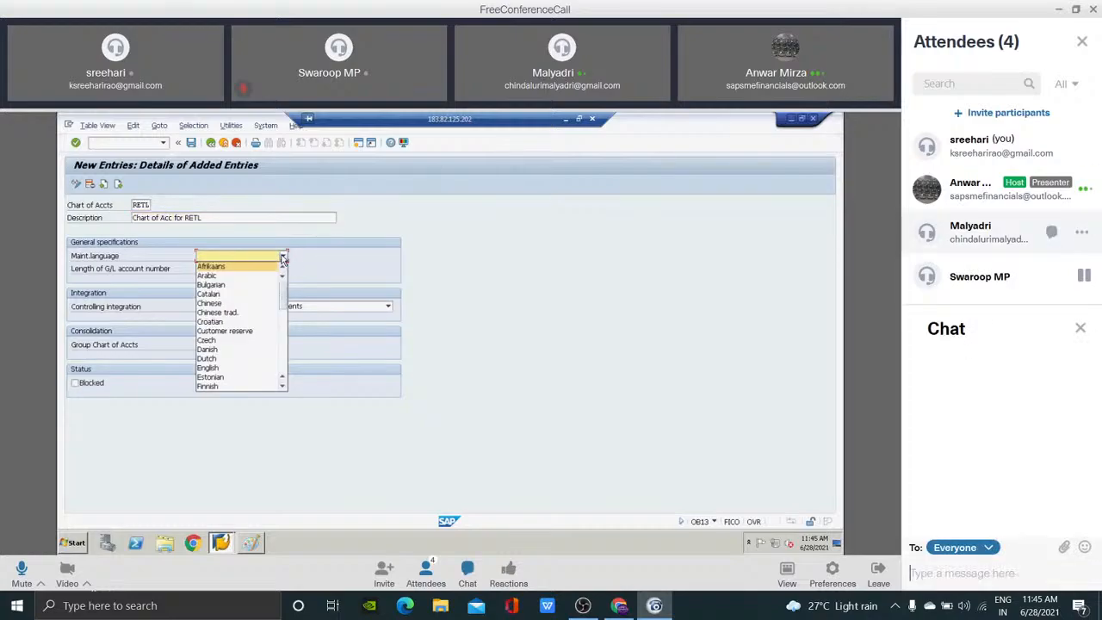
# Send the attendee the private chat message "bro mute" in FreeConferenceCall, then close the attendee list and chat.
pyautogui.write('bro mute')
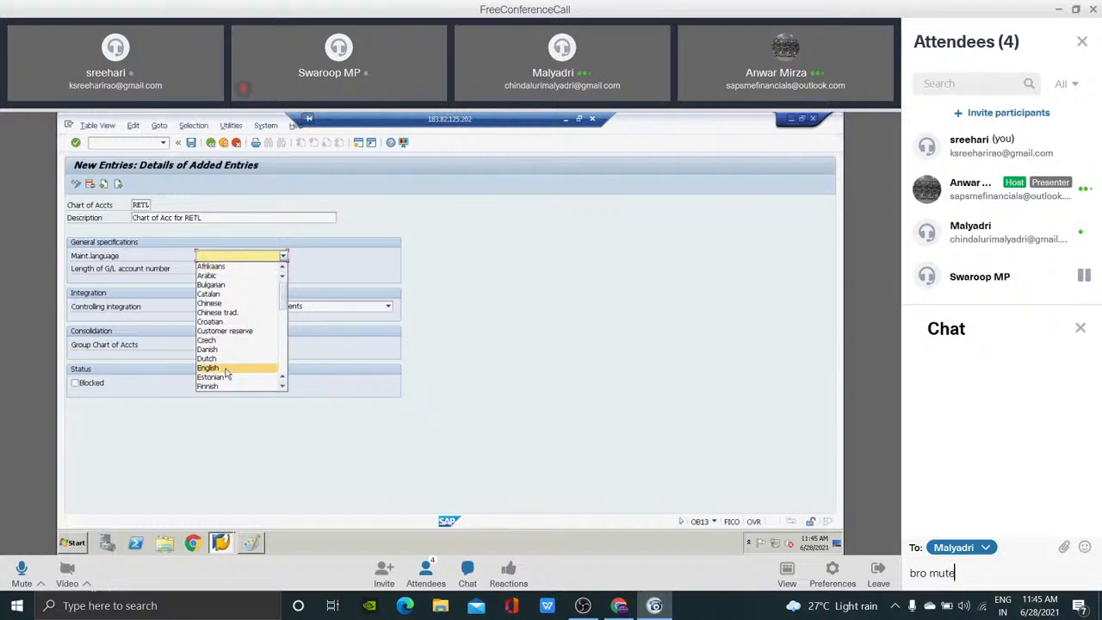
pyautogui.press('Return')
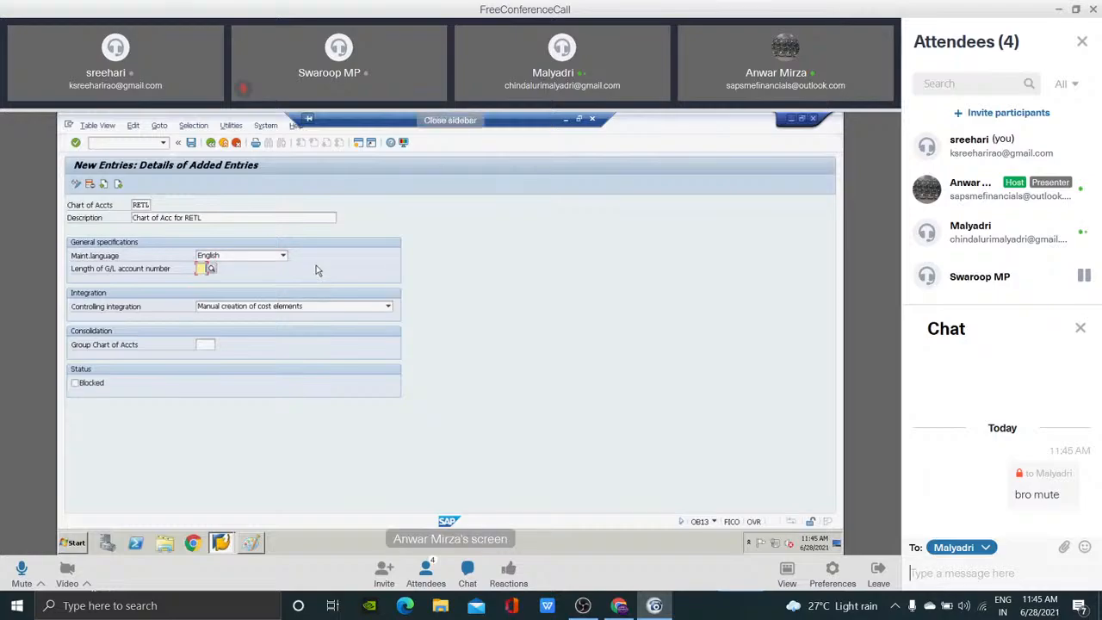
pyautogui.click(426, 573)
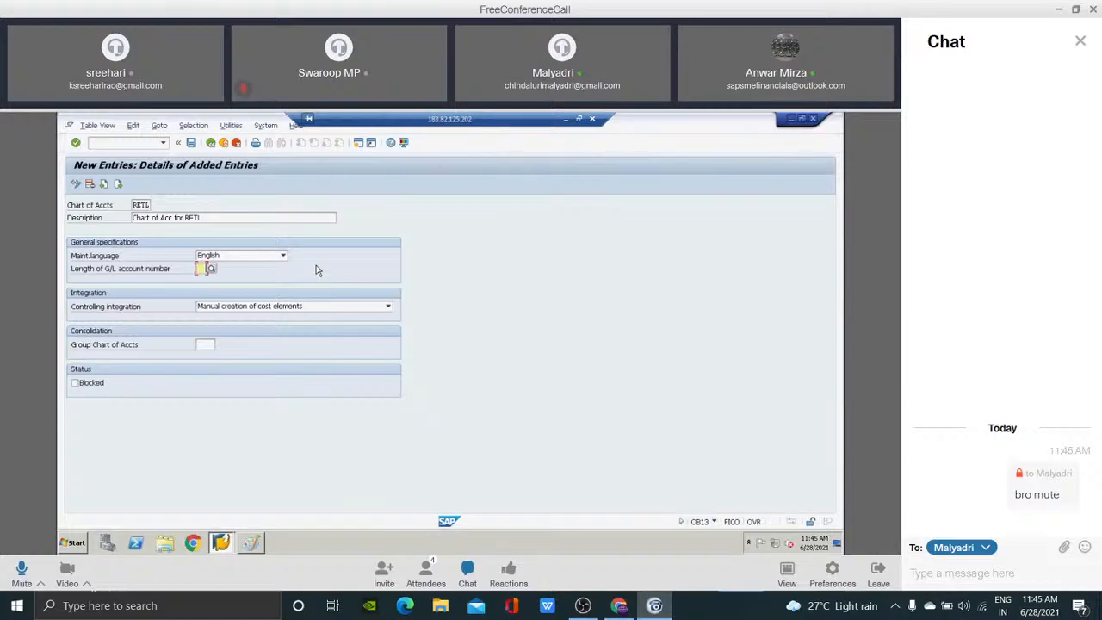
pyautogui.click(1081, 42)
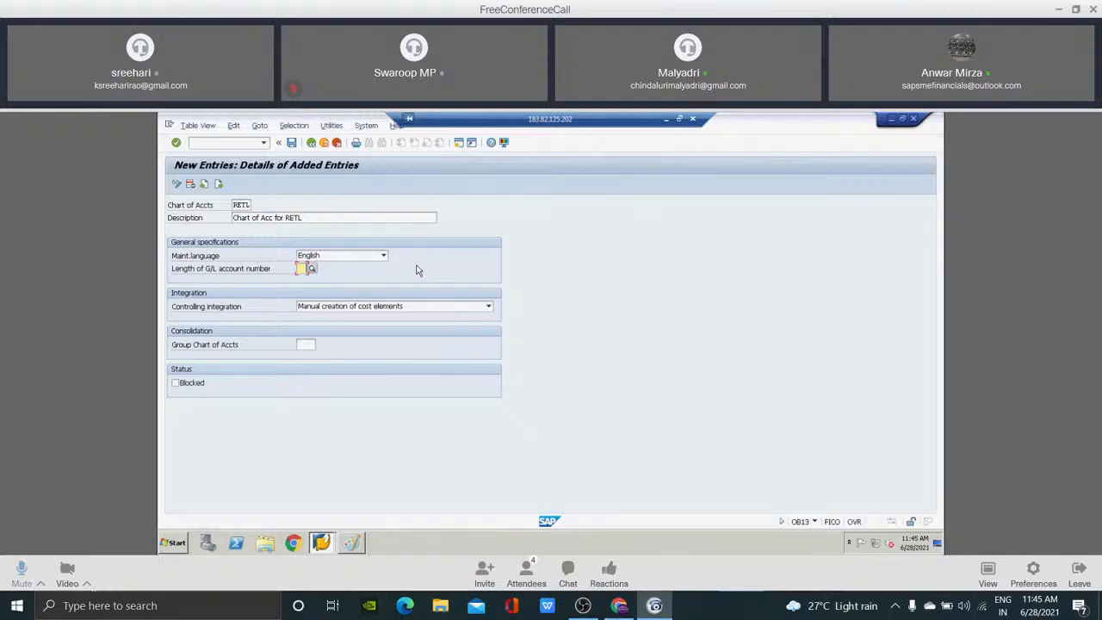
pyautogui.write('10')
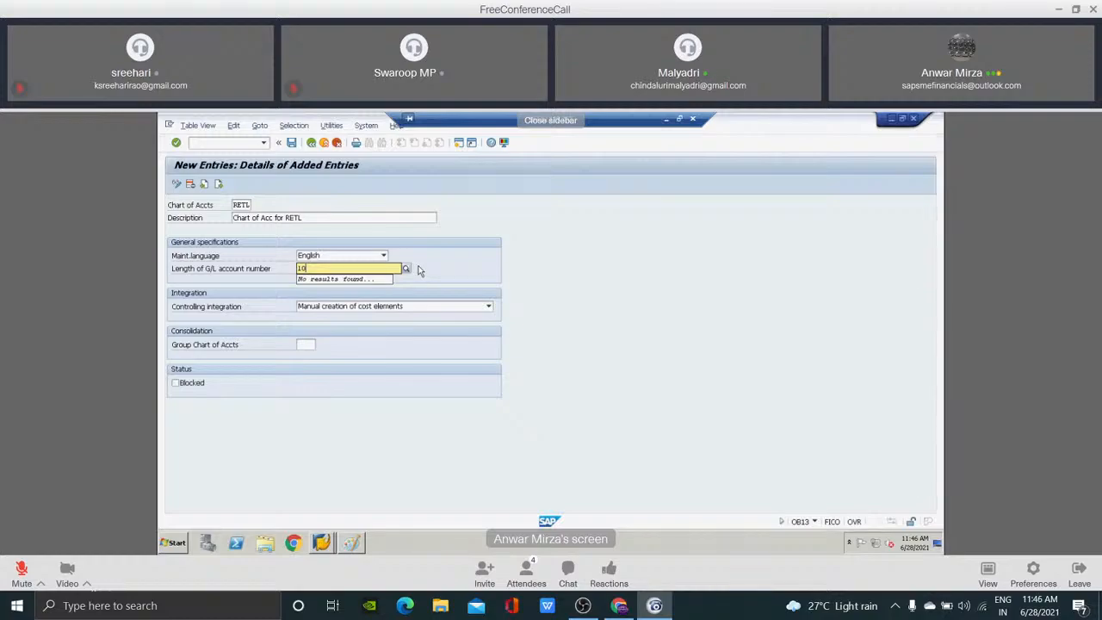
pyautogui.click(420, 271)
pyautogui.press('BackSpace')
pyautogui.press('BackSpace')
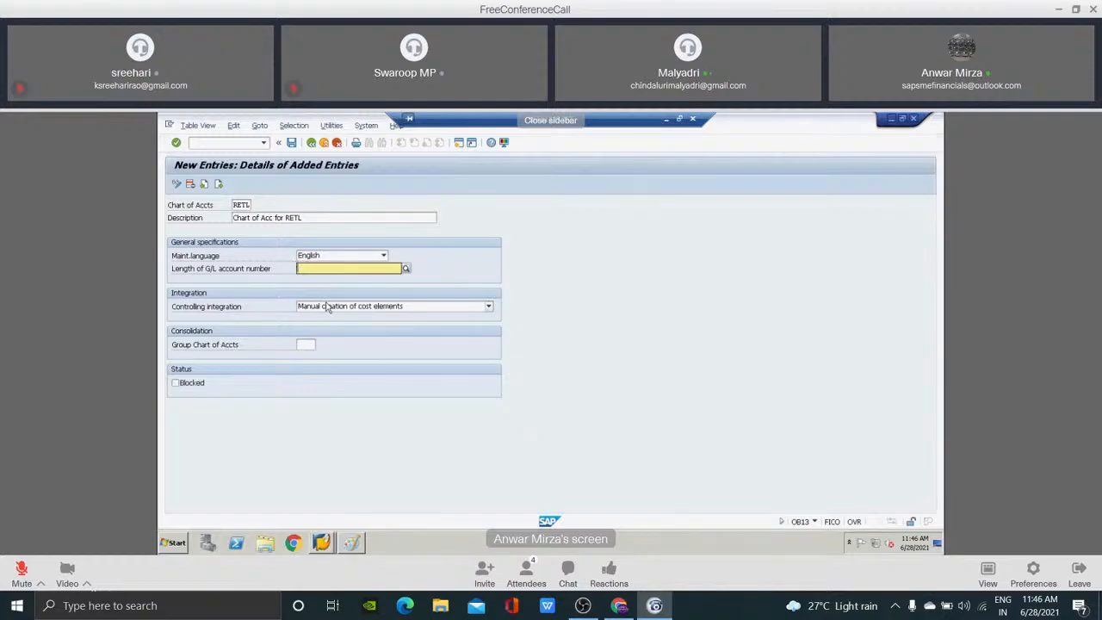
# Set the length of the G/L account number to 6 for the RETL chart of accounts.
pyautogui.click(538, 310)
pyautogui.write('6')
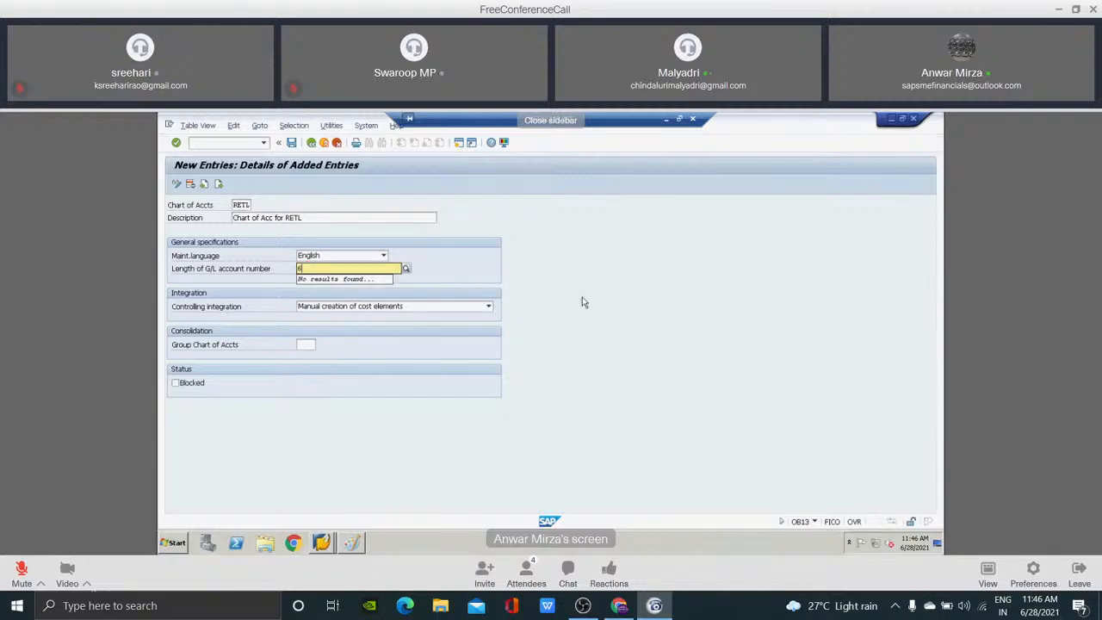
pyautogui.click(583, 303)
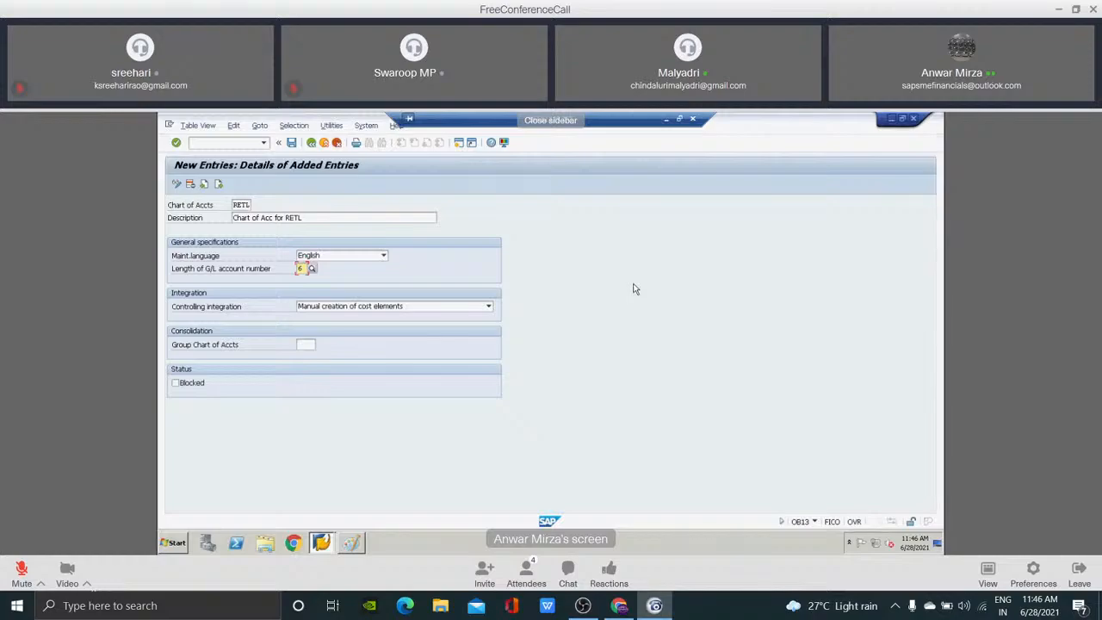
# Create a new SAP session and switch between its Easy Access screen and the RETL new entry.
pyautogui.click(458, 144)
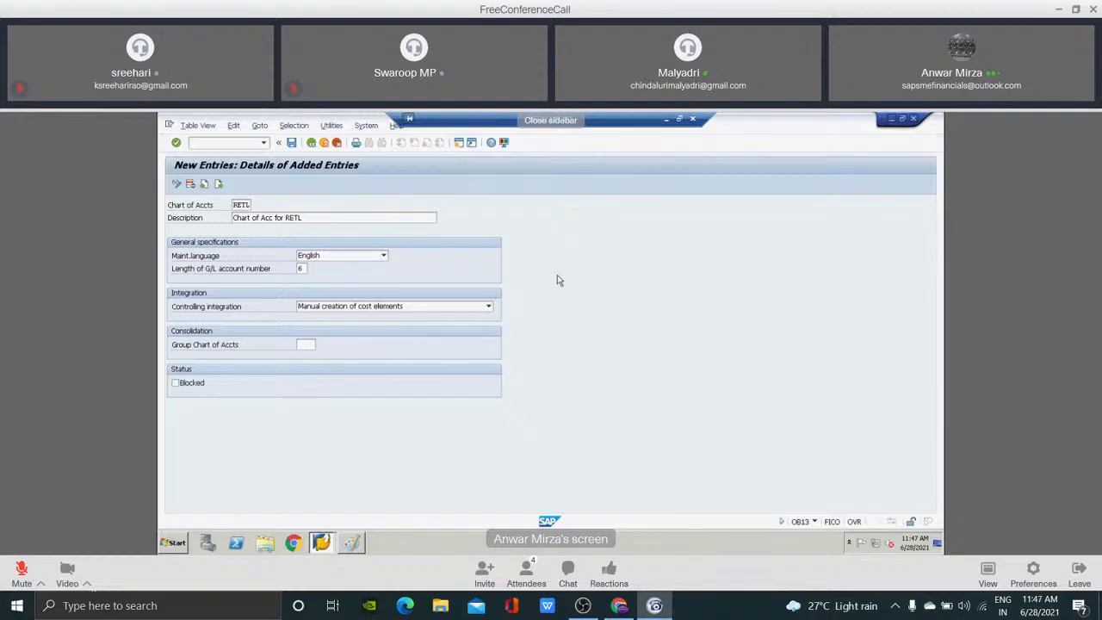
pyautogui.hotkey('shift', 'F3')
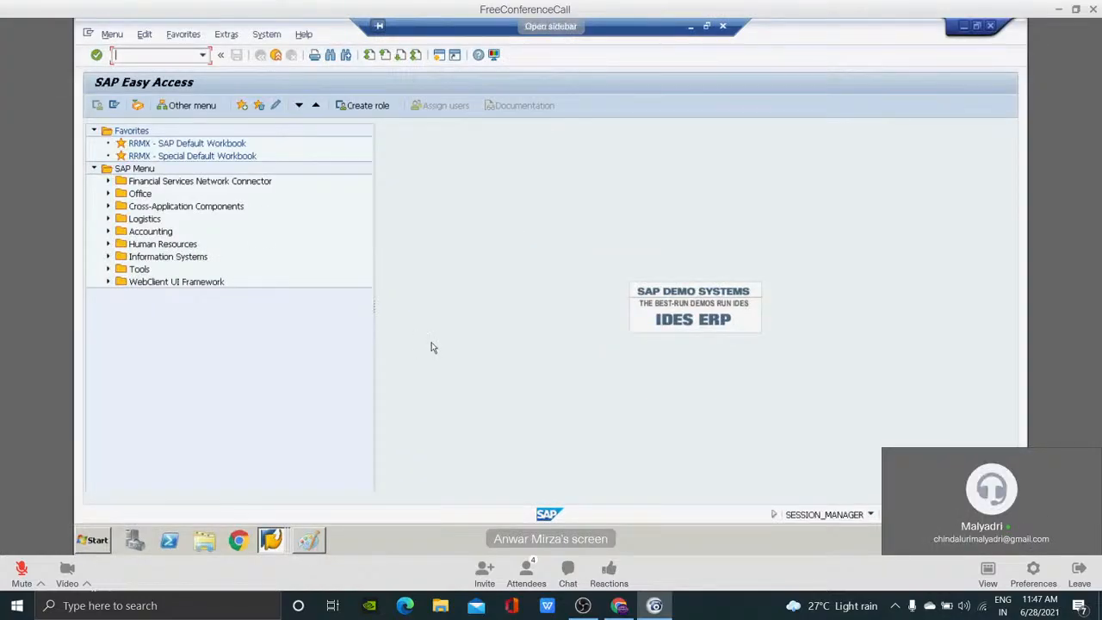
pyautogui.hotkey('alt', 'Tab')
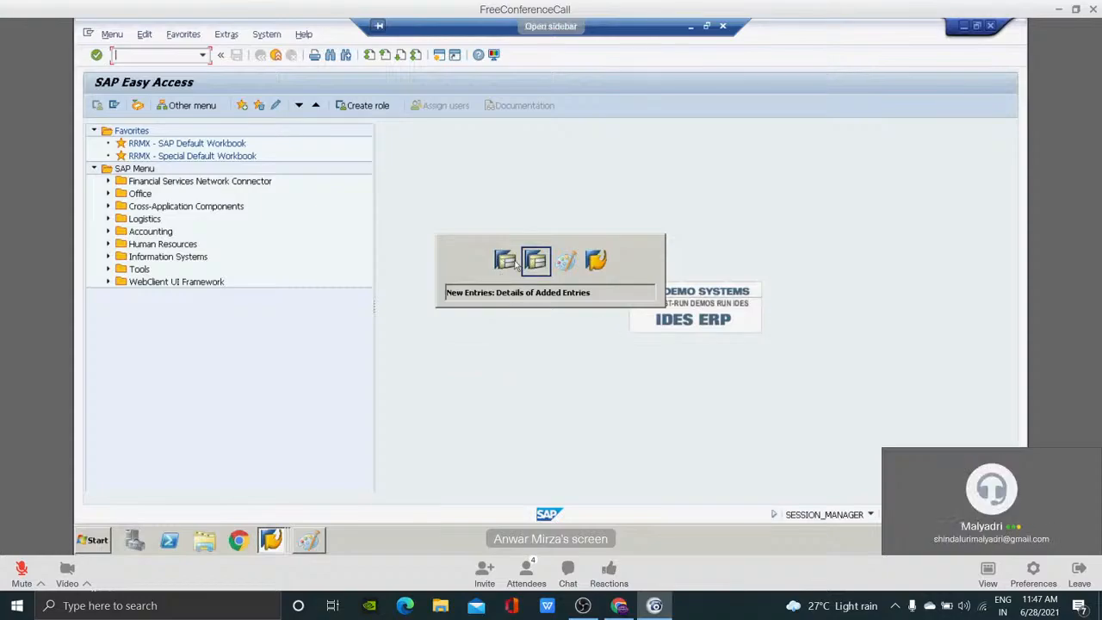
pyautogui.hotkey('alt', 'Tab')
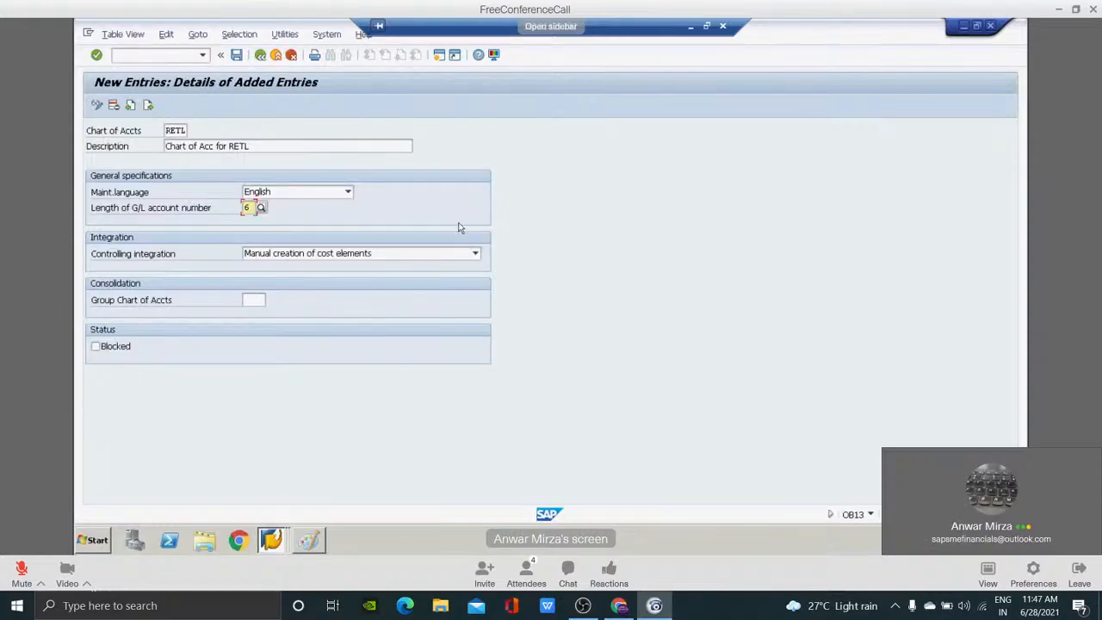
pyautogui.hotkey('alt', 'Tab')
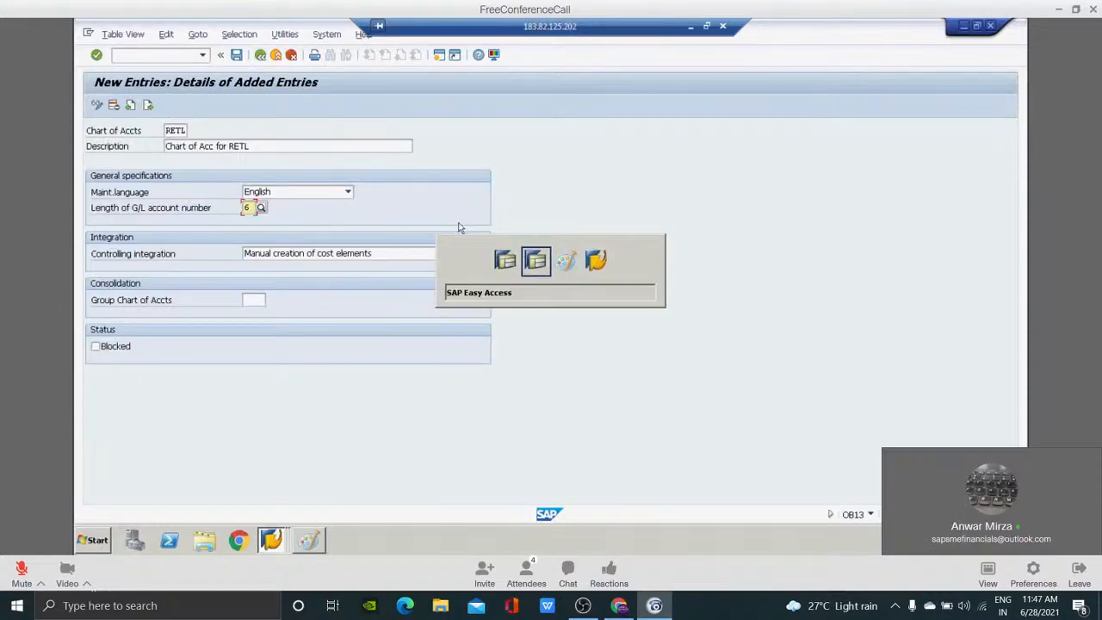
pyautogui.hotkey('alt', 'Tab')
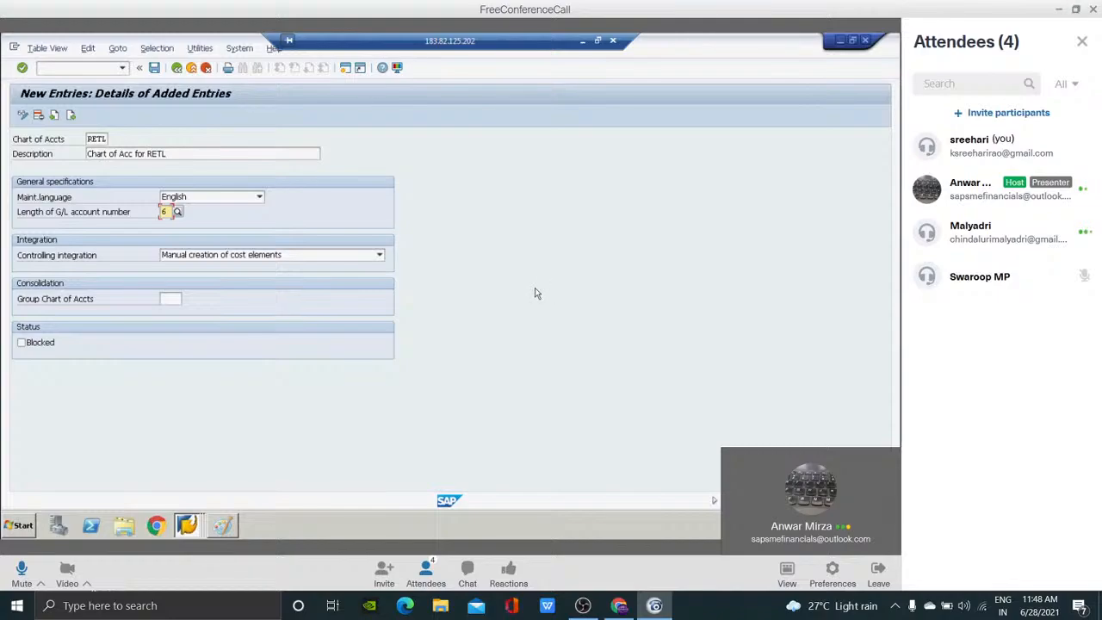
# Run transaction FS00 in the new session for company code FT01 and expand the ADMIN EXP - IND EXP account group.
pyautogui.click(1083, 42)
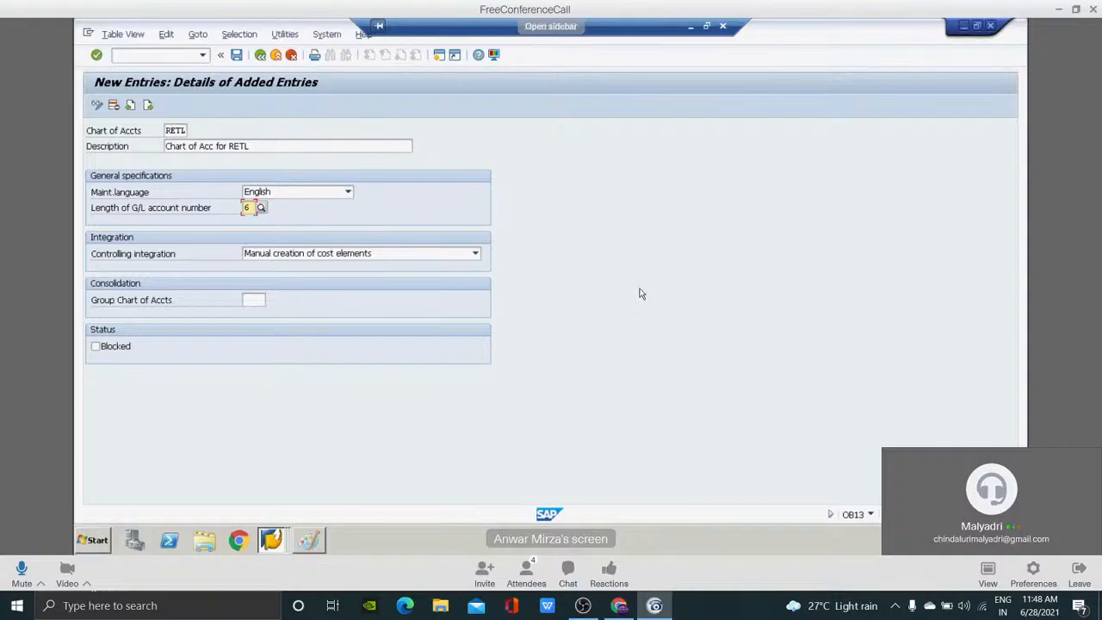
pyautogui.hotkey('alt', 'Tab')
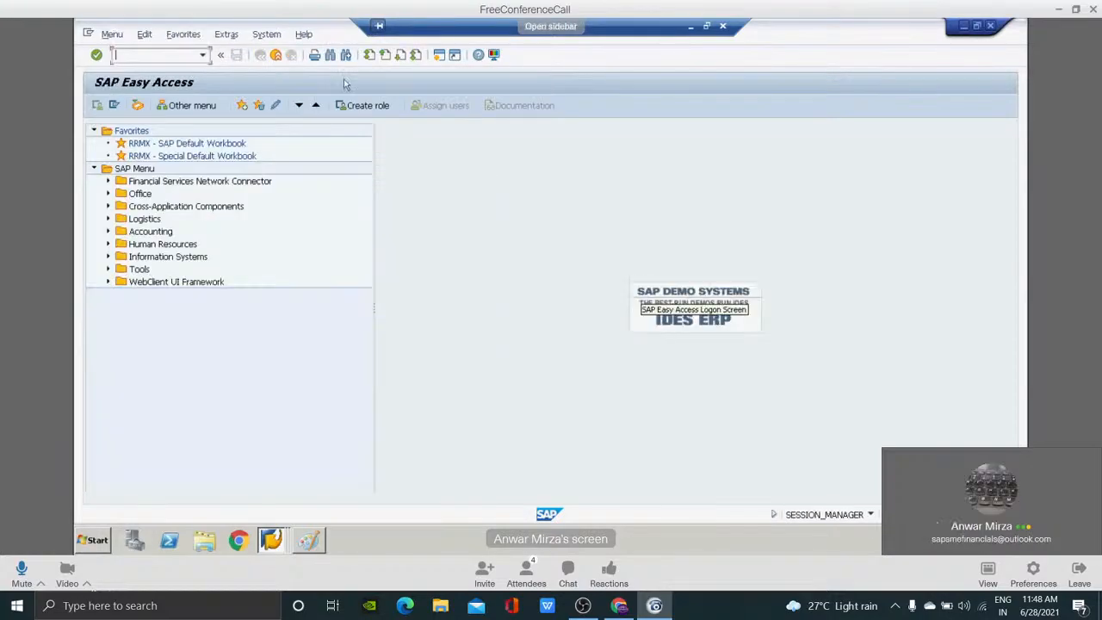
pyautogui.write('fs00')
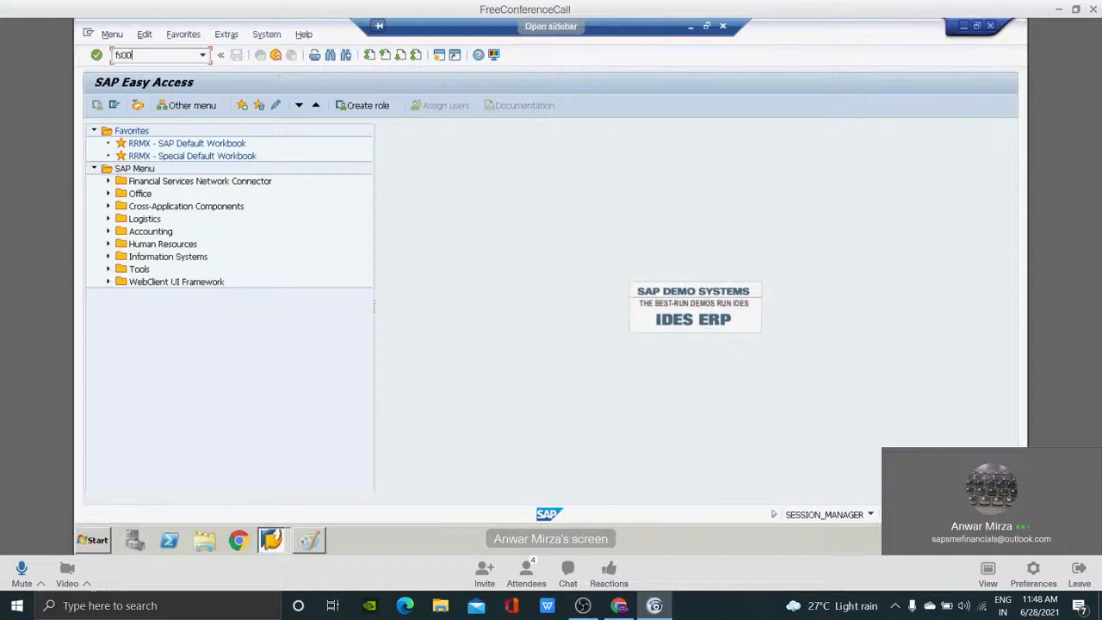
pyautogui.press('Return')
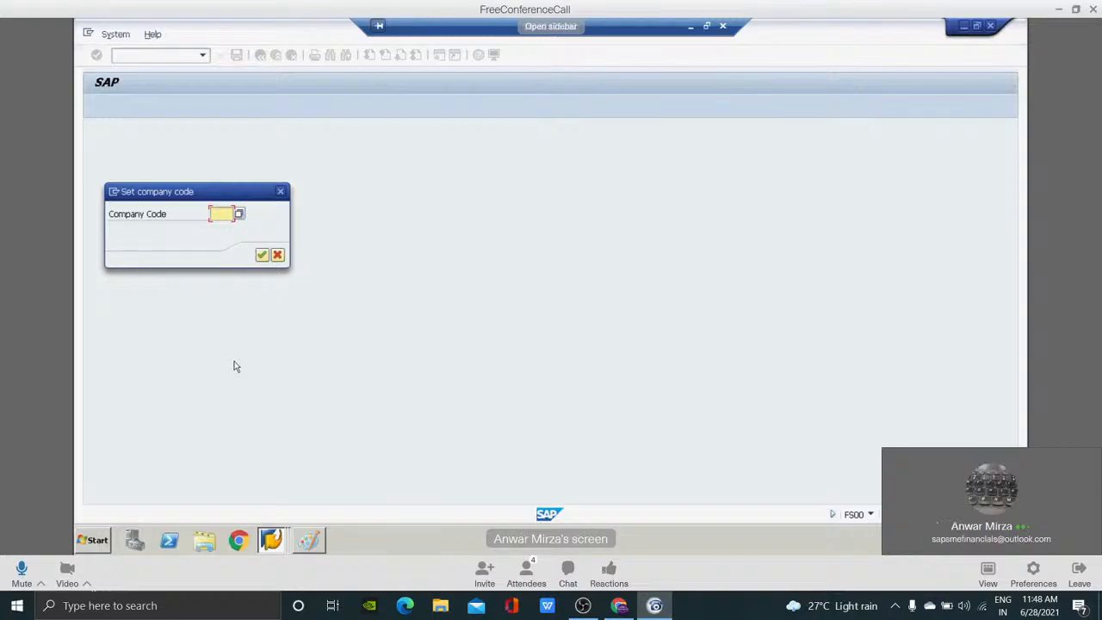
pyautogui.write('ft01')
pyautogui.press('Return')
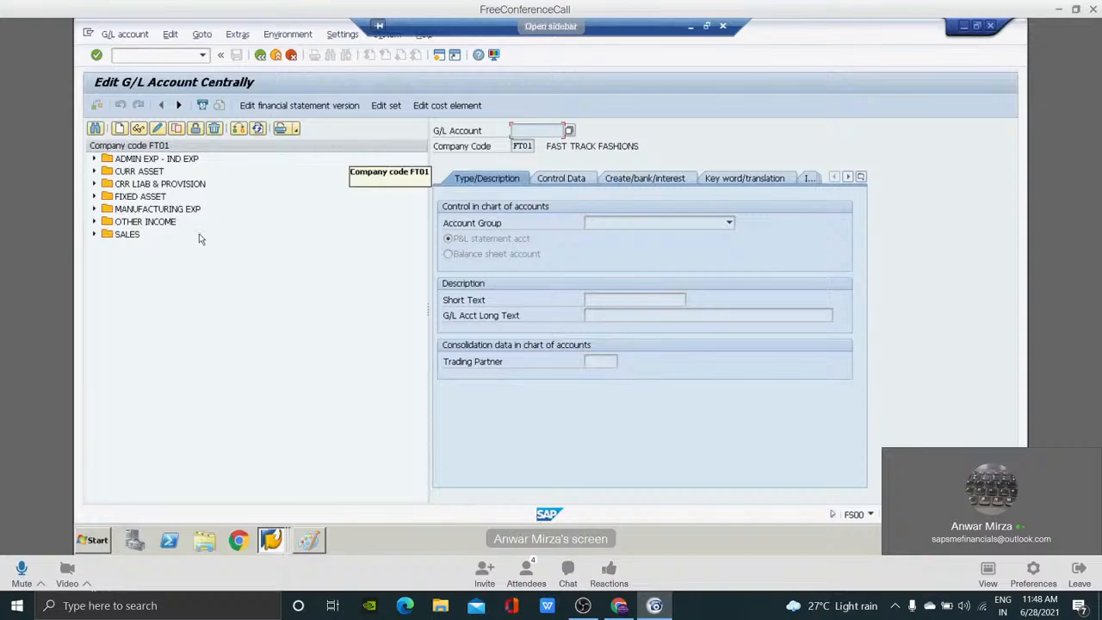
pyautogui.click(139, 163)
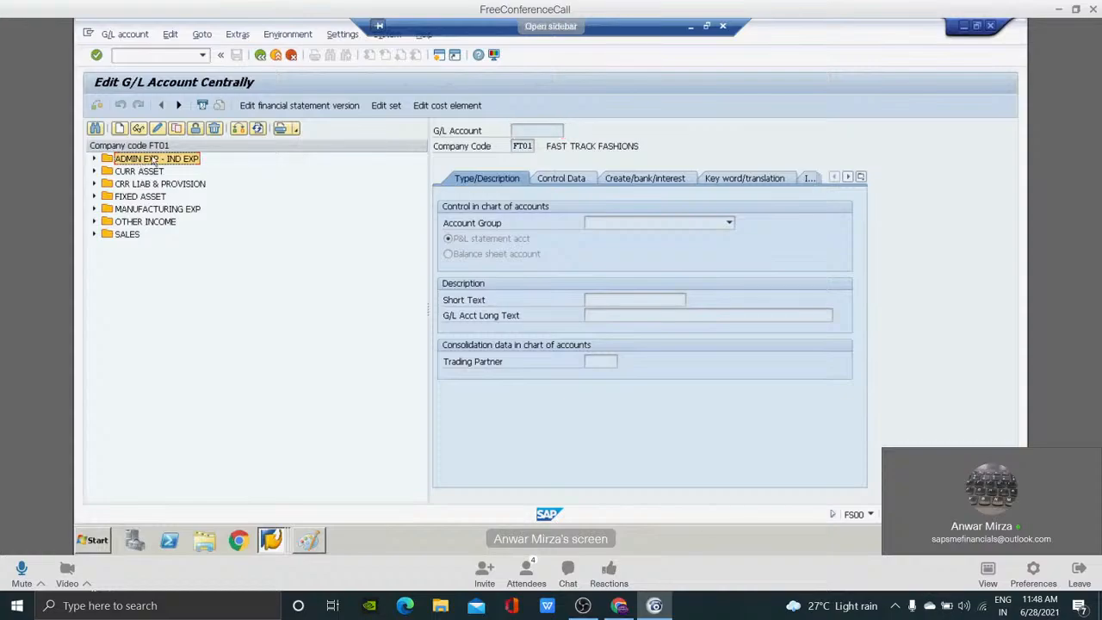
pyautogui.doubleClick(198, 163)
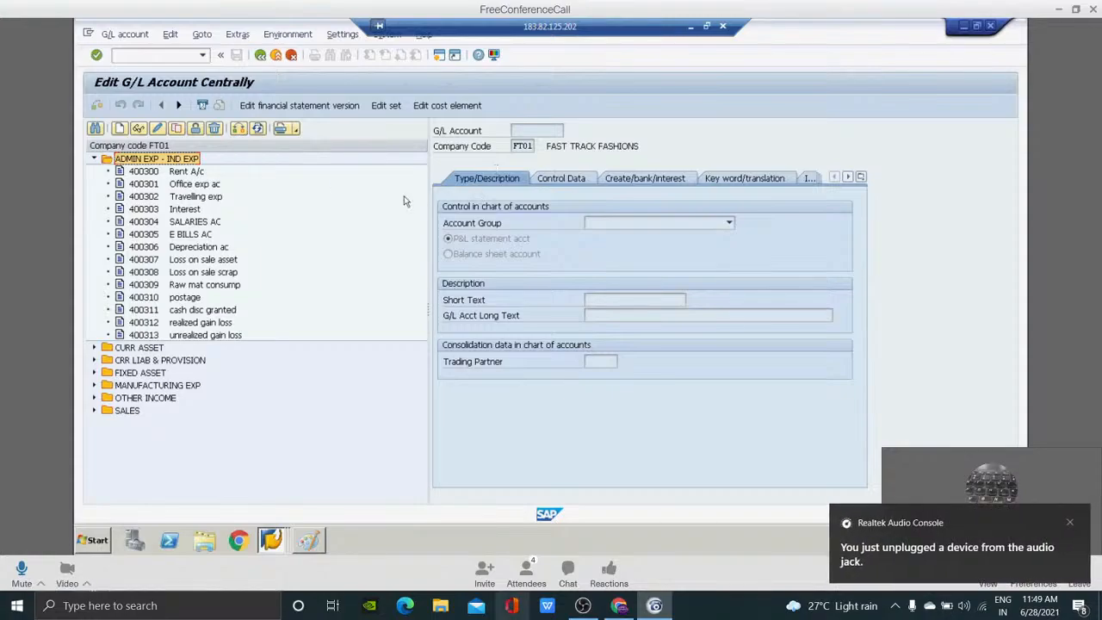
# Change the company code of the G/L account list to 0001.
pyautogui.click(237, 129)
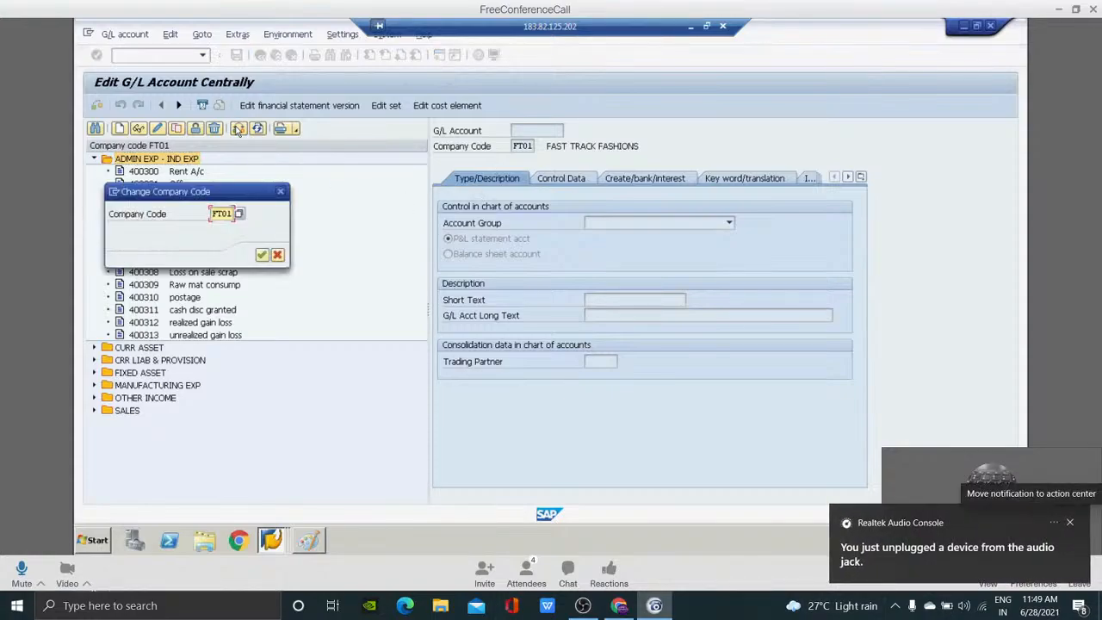
pyautogui.press('BackSpace')
pyautogui.write('0001')
pyautogui.press('Return')
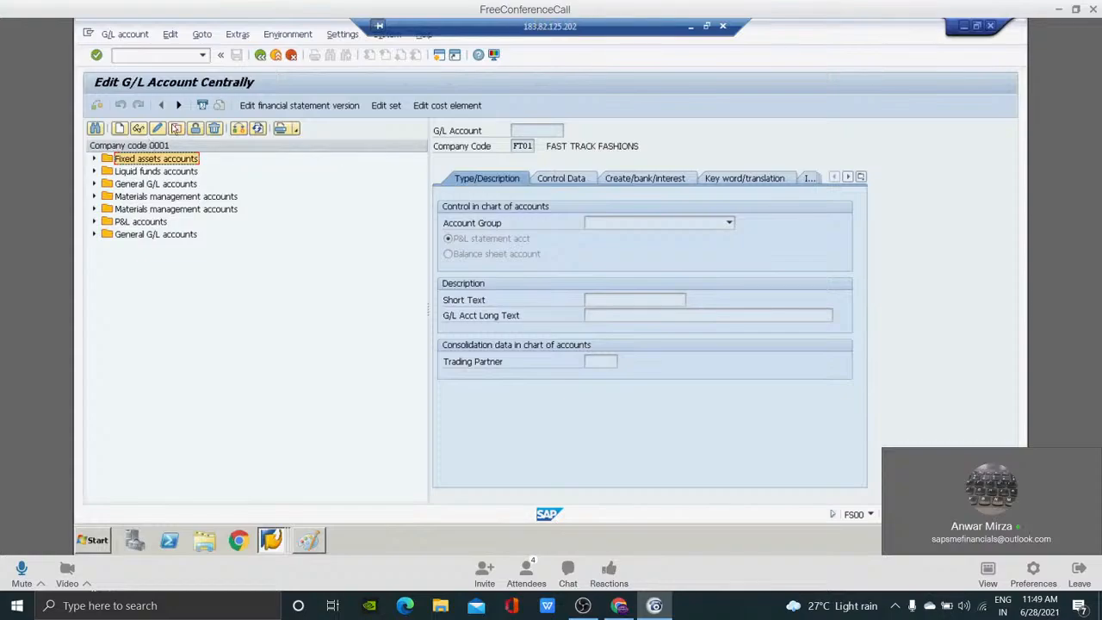
# Expand Fixed assets accounts and display the Land and similar rig and ADP-constructions accounts to check their account numbers.
pyautogui.doubleClick(146, 161)
pyautogui.click(157, 174)
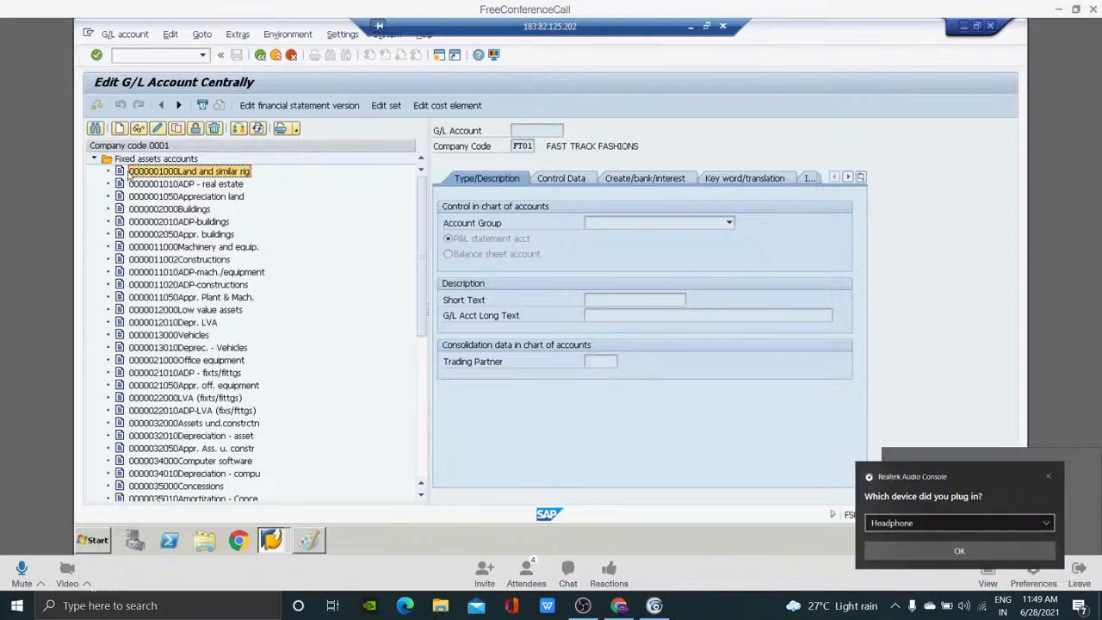
pyautogui.moveTo(619, 606)
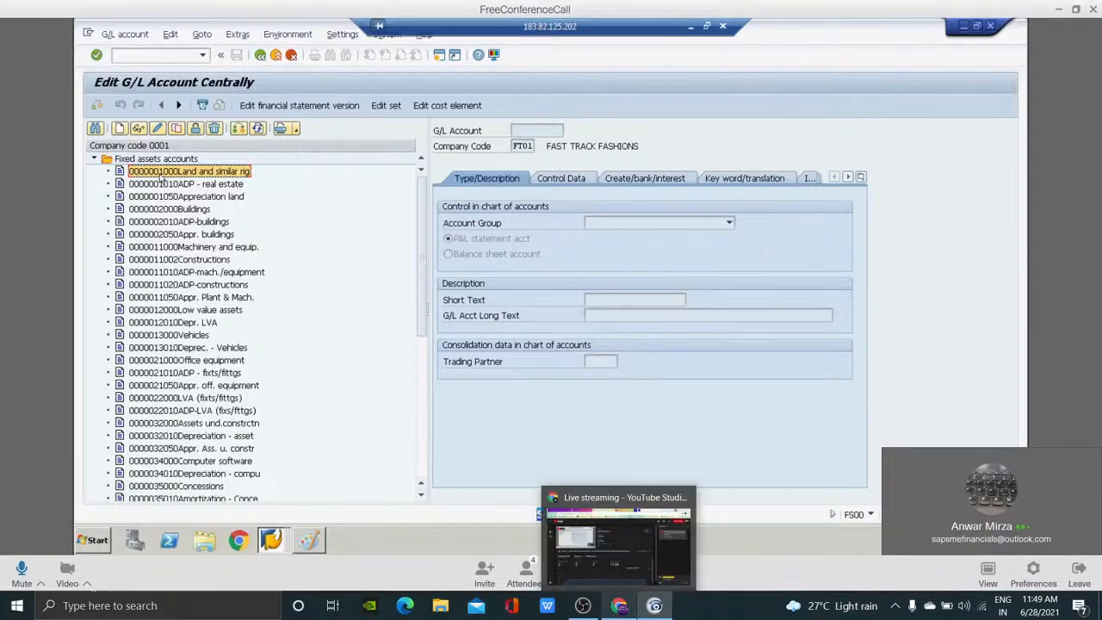
pyautogui.doubleClick(159, 175)
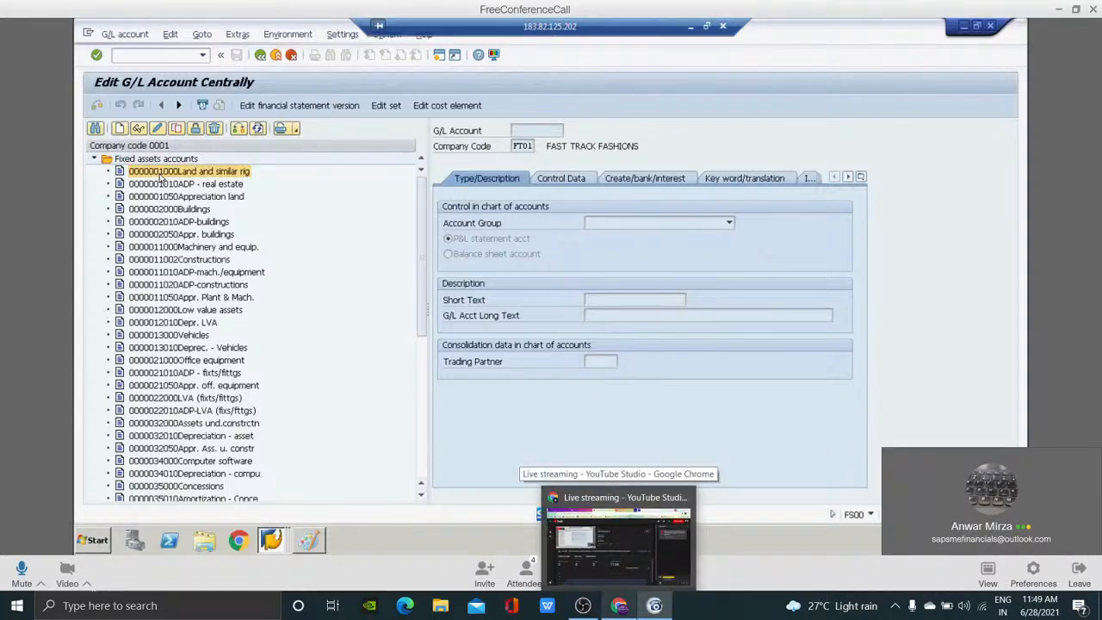
pyautogui.click(535, 130)
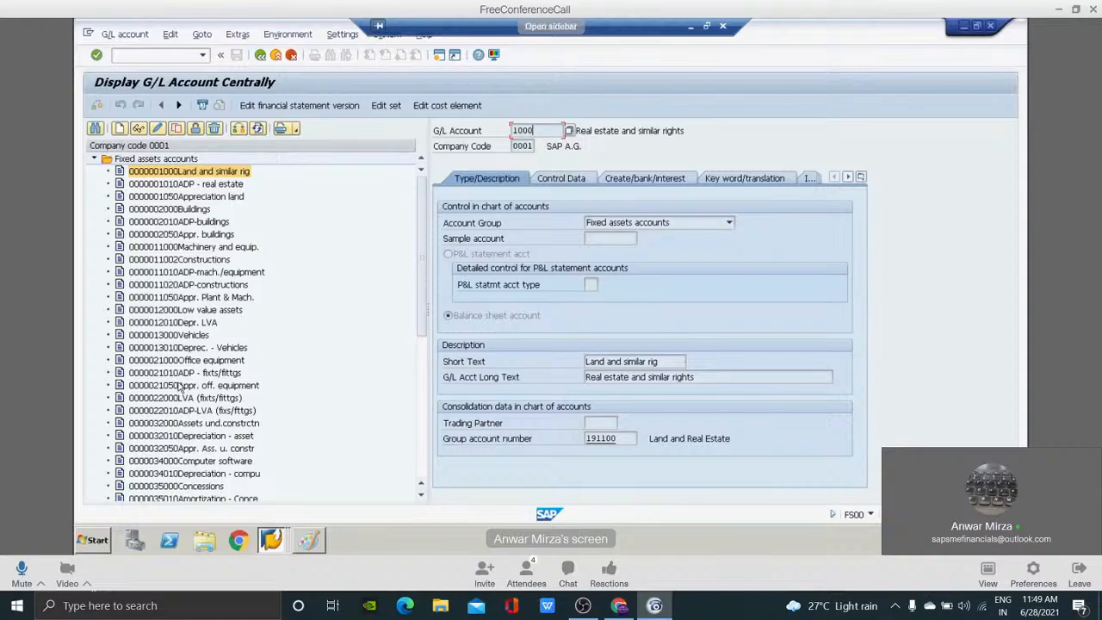
pyautogui.doubleClick(165, 287)
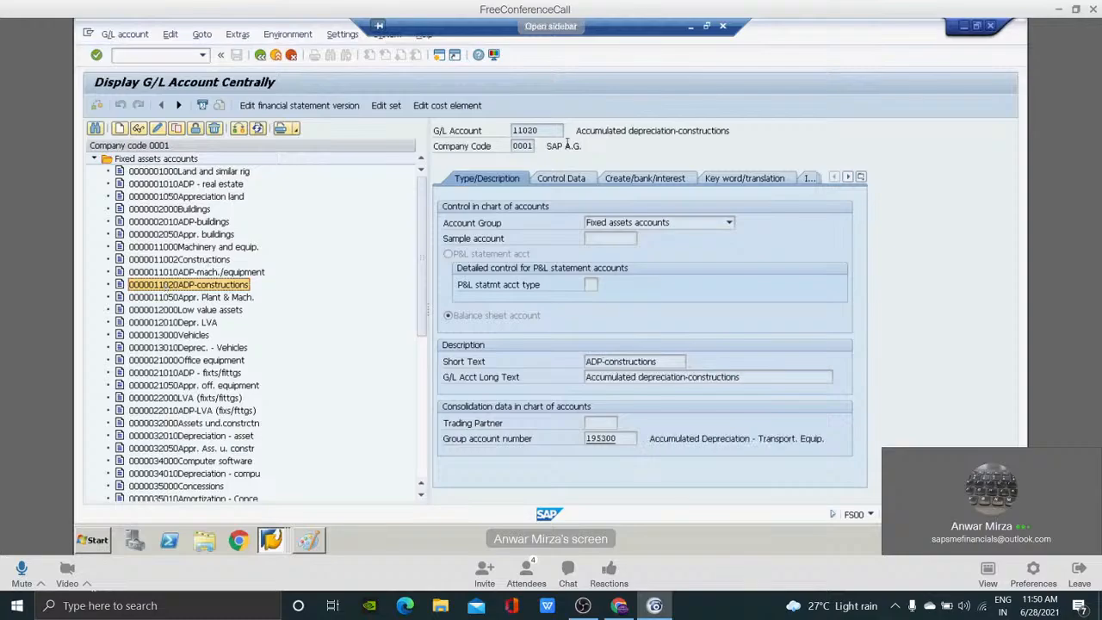
pyautogui.click(542, 130)
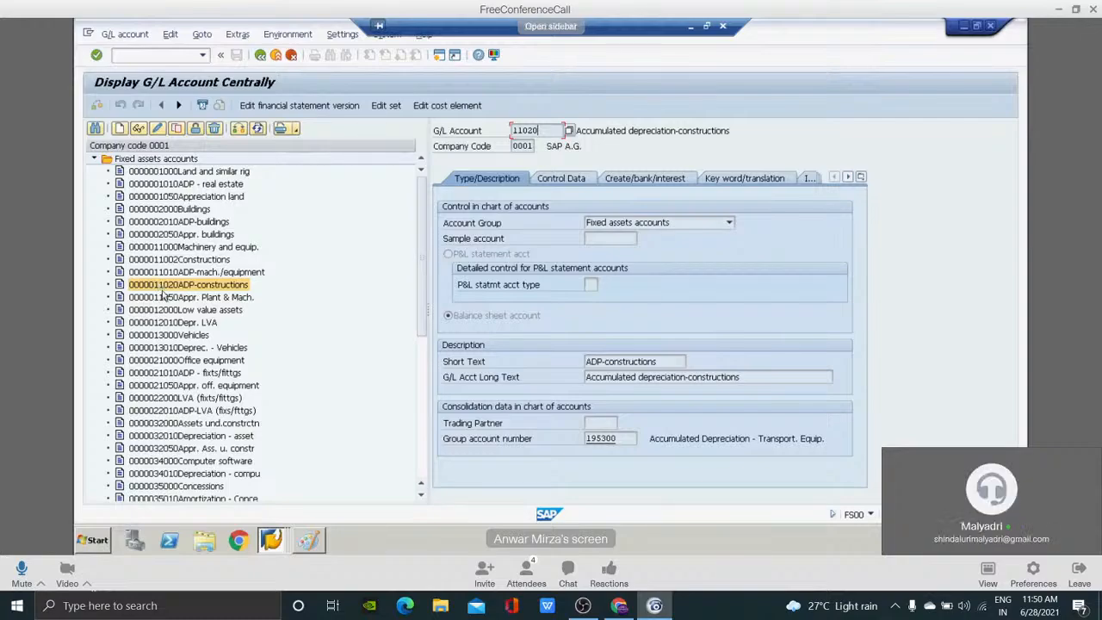
# Collapse Fixed assets accounts, expand Liquid funds accounts and go to the Petty cash - Foreign account.
pyautogui.click(166, 159)
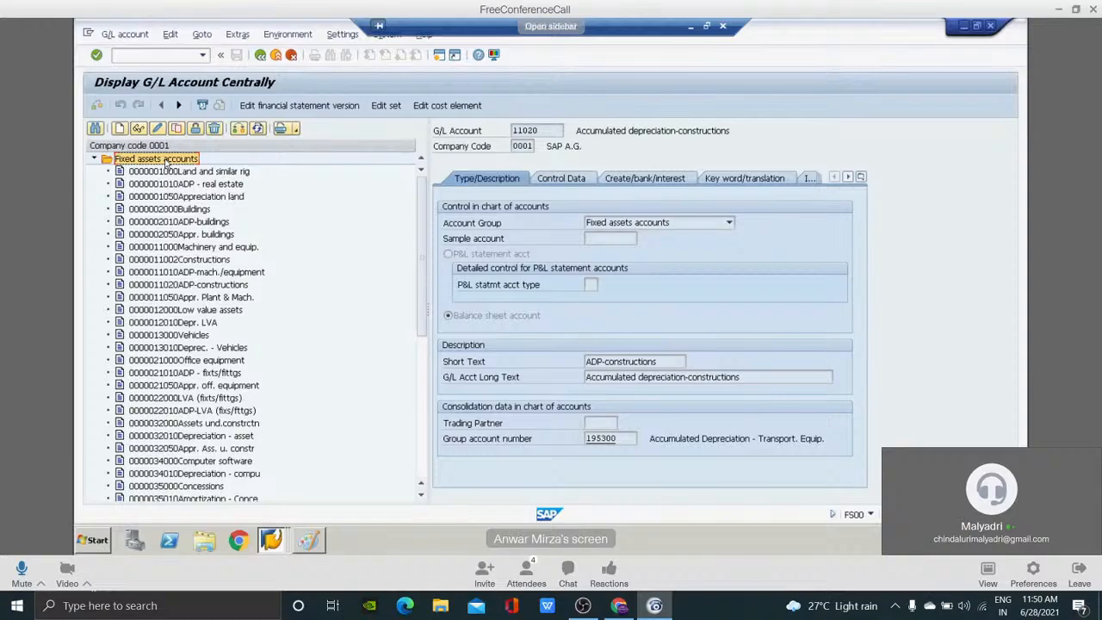
pyautogui.press('Left')
pyautogui.press('Down')
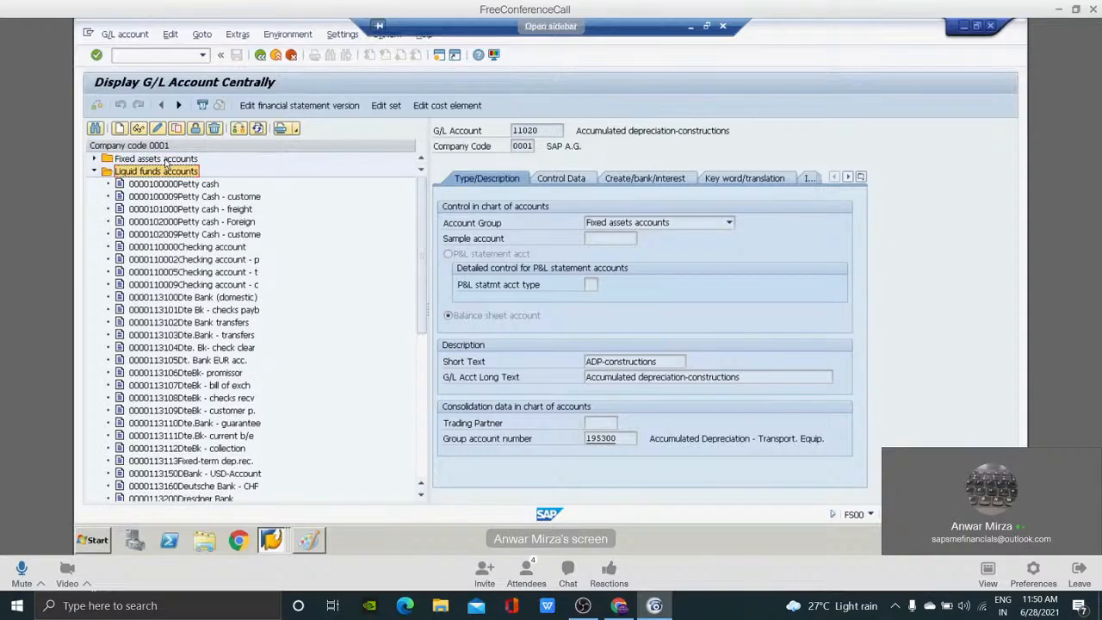
pyautogui.press('Down')
pyautogui.press('Down')
pyautogui.press('Down')
pyautogui.press('Down')
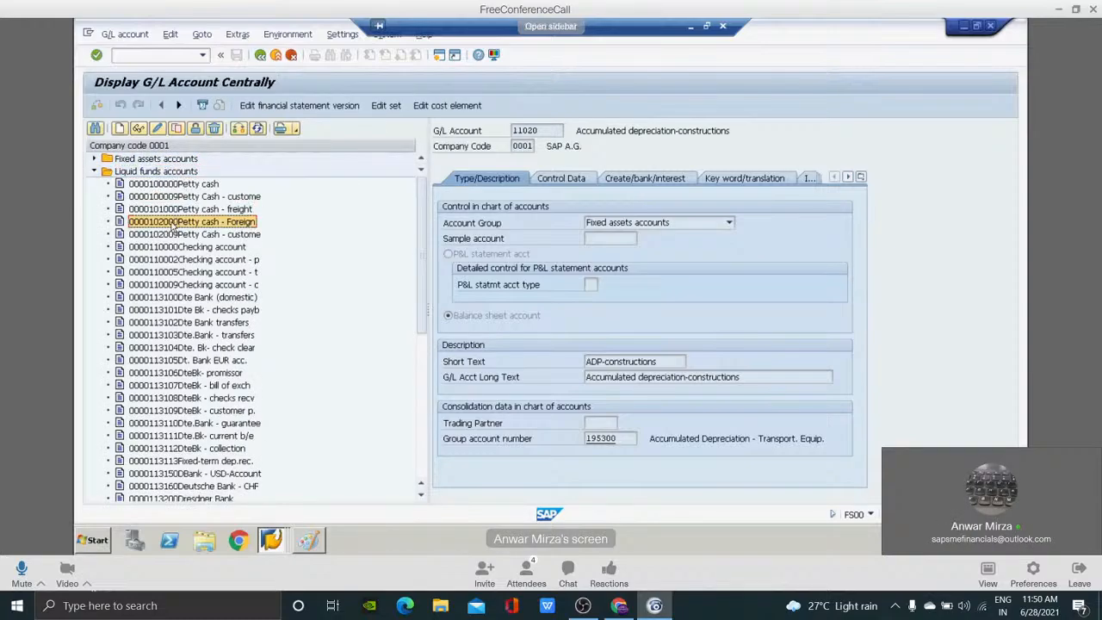
# Display the Petty cash - Foreign account and examine its G/L account number.
pyautogui.doubleClick(174, 223)
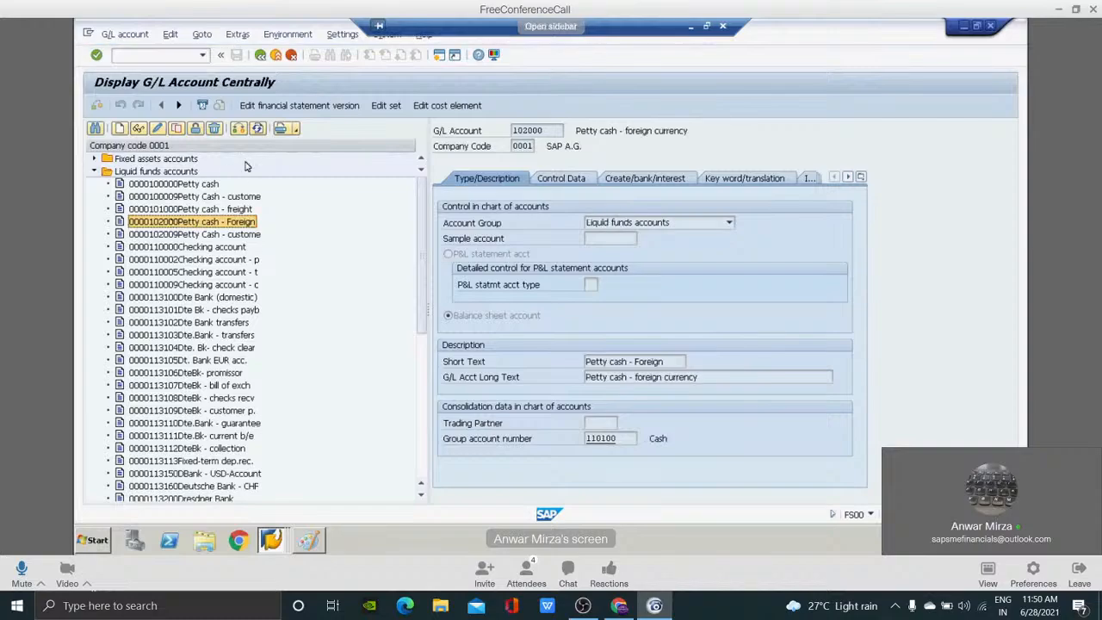
pyautogui.click(550, 130)
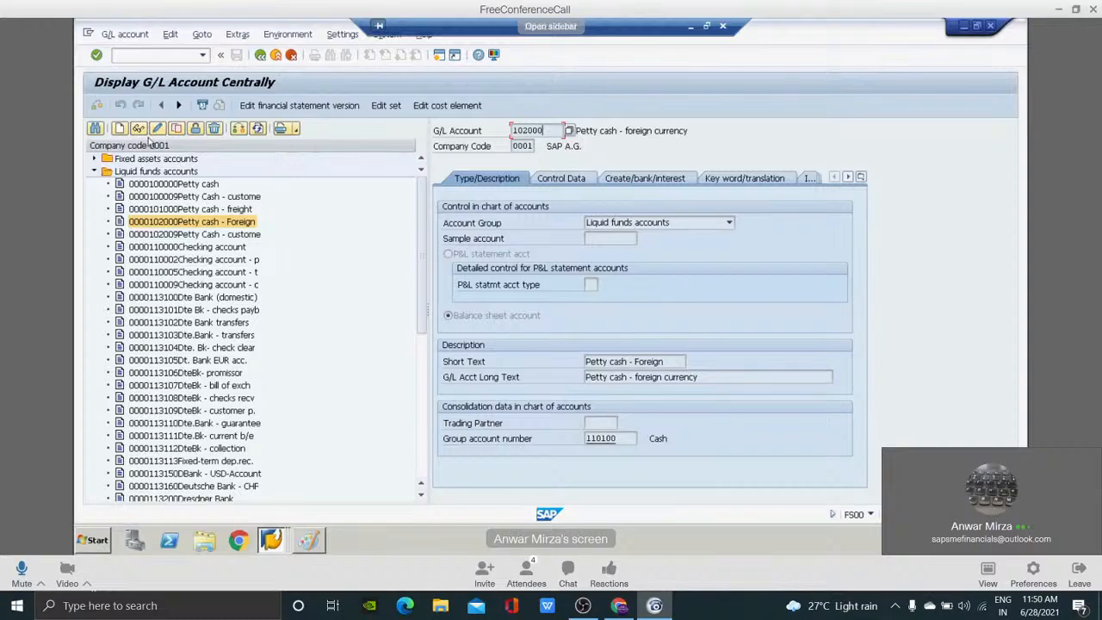
pyautogui.click(141, 53)
pyautogui.write('/nfb50')
pyautogui.press('Return')
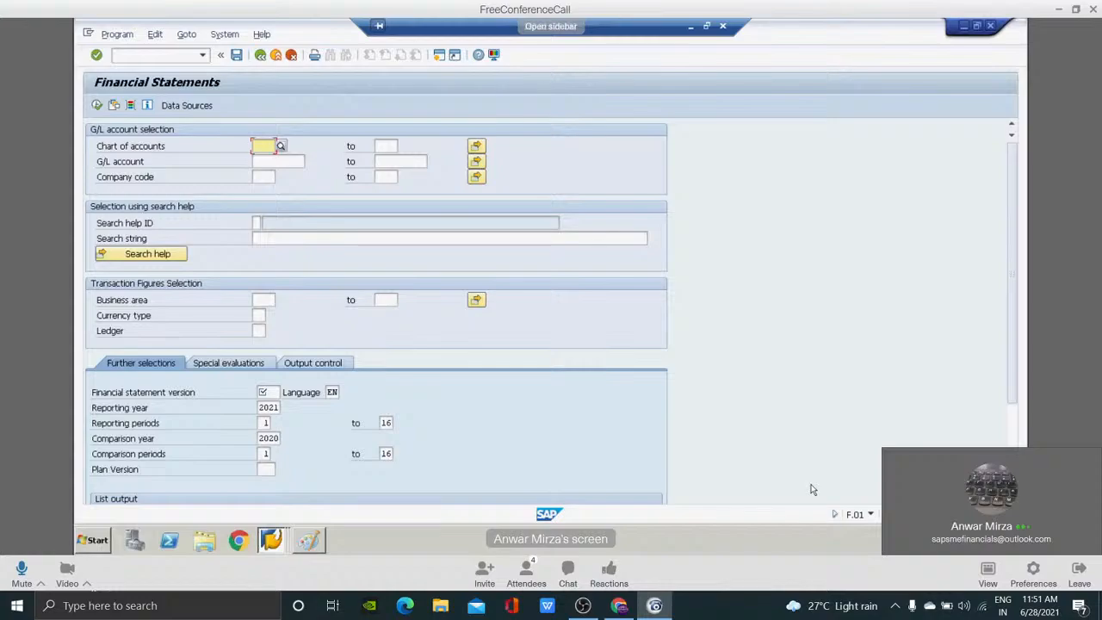
pyautogui.hotkey('alt', 'Tab')
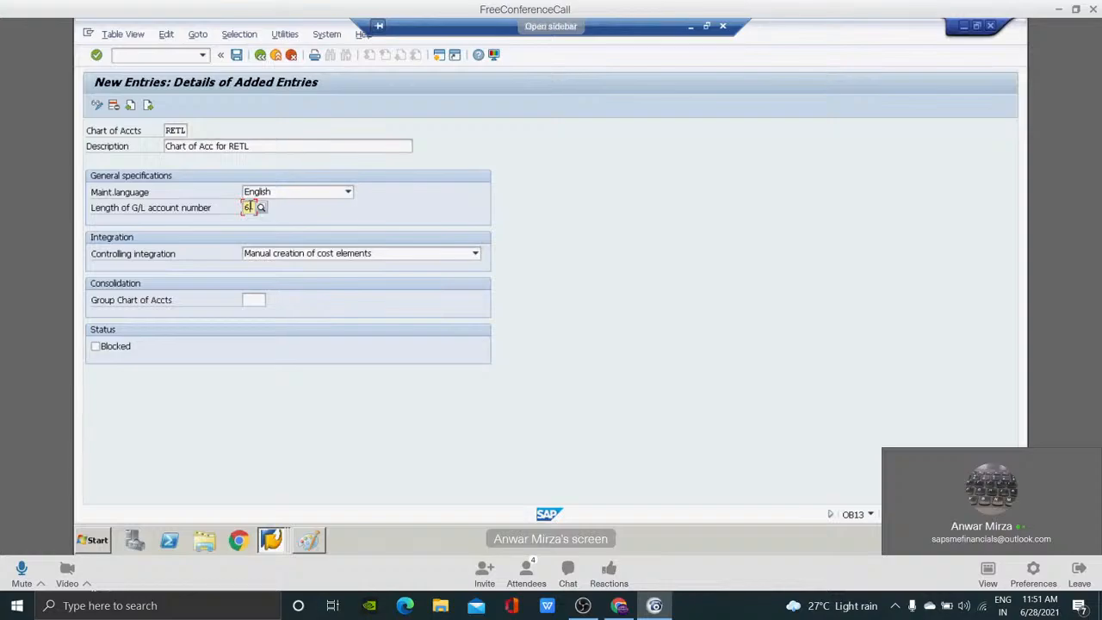
pyautogui.hotkey('alt', 'Tab')
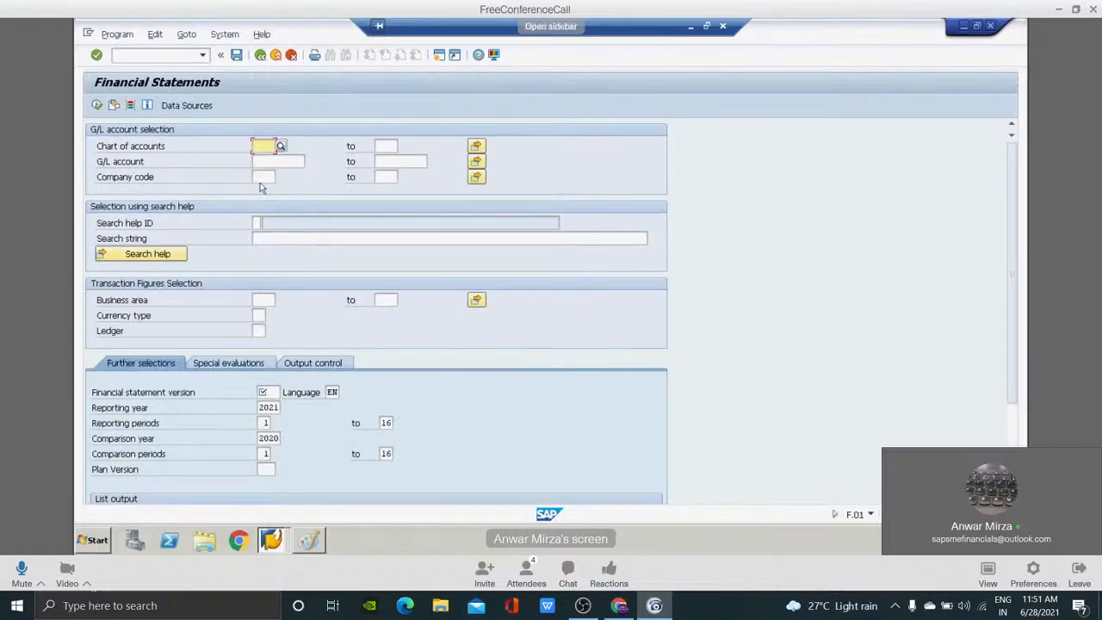
pyautogui.write('int')
pyautogui.press('Tab')
pyautogui.click(261, 182)
pyautogui.write('0001')
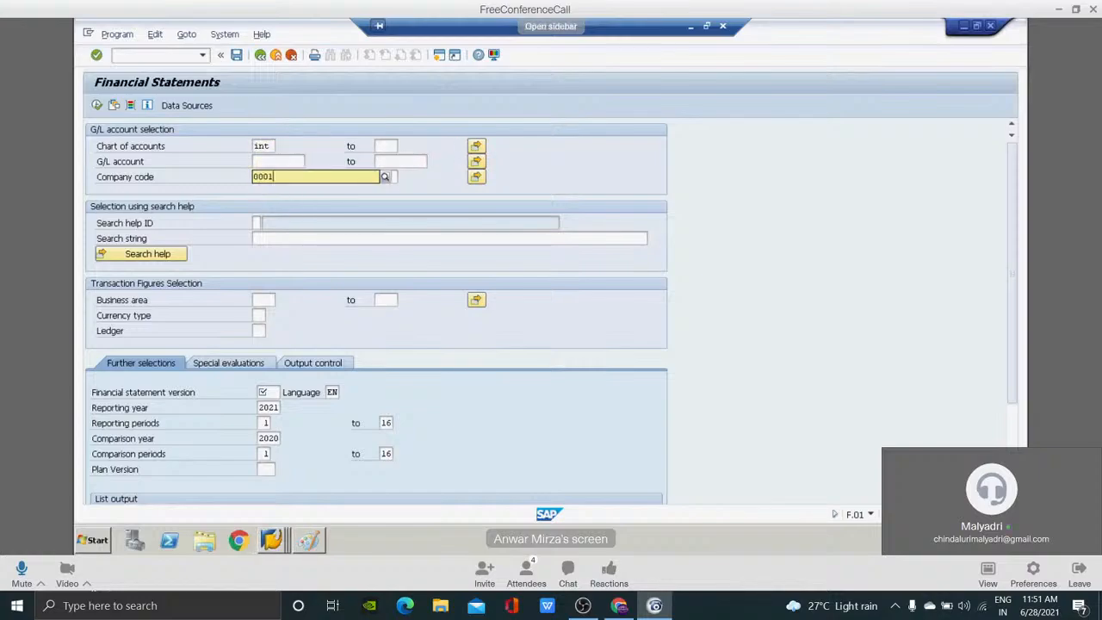
pyautogui.click(270, 391)
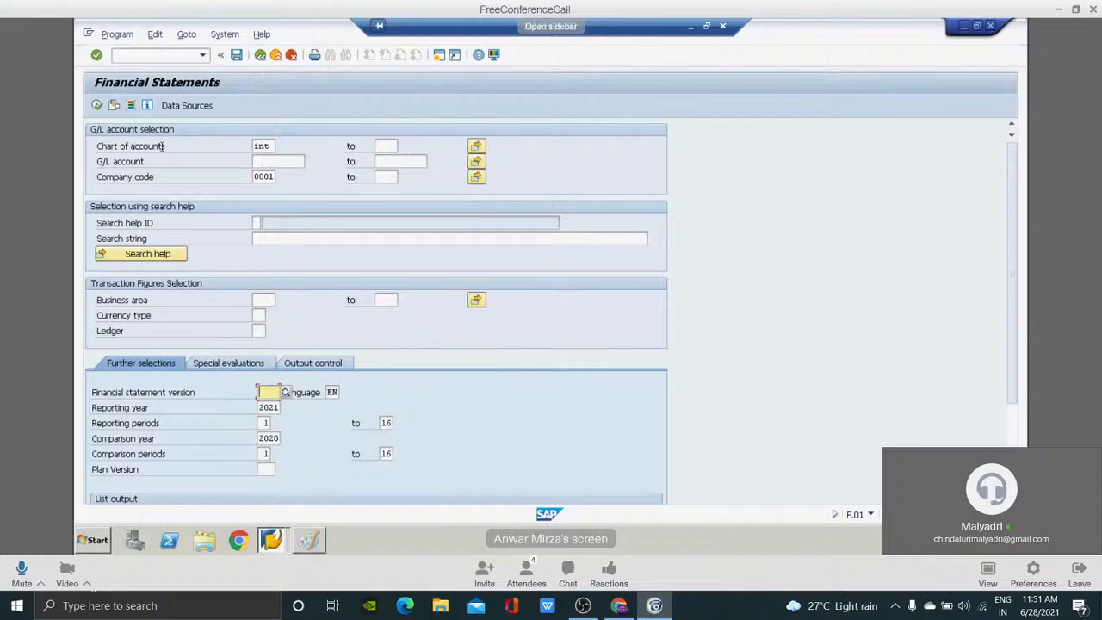
# Run transaction F.10 and execute the chart of accounts report for chart of accounts int.
pyautogui.click(148, 54)
pyautogui.write('/nf.10')
pyautogui.press('Return')
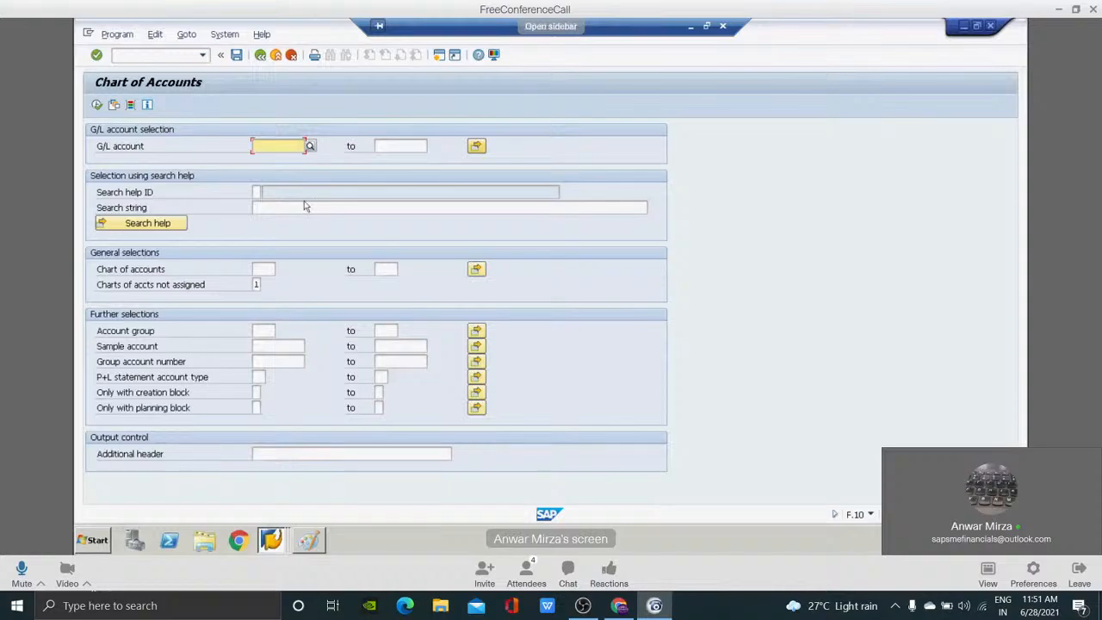
pyautogui.click(269, 269)
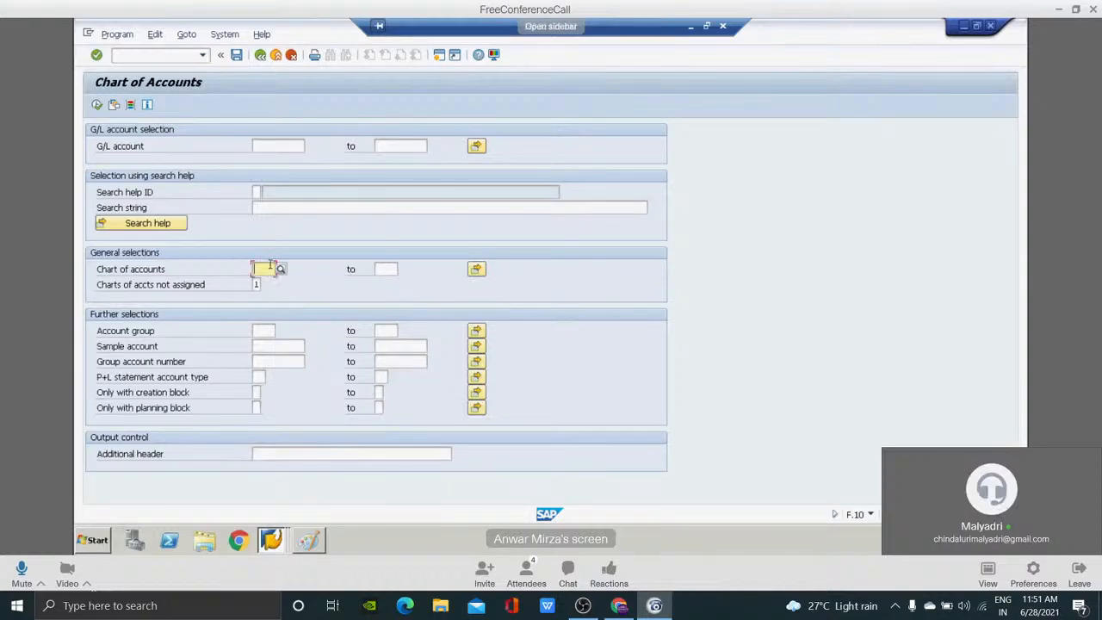
pyautogui.write('int')
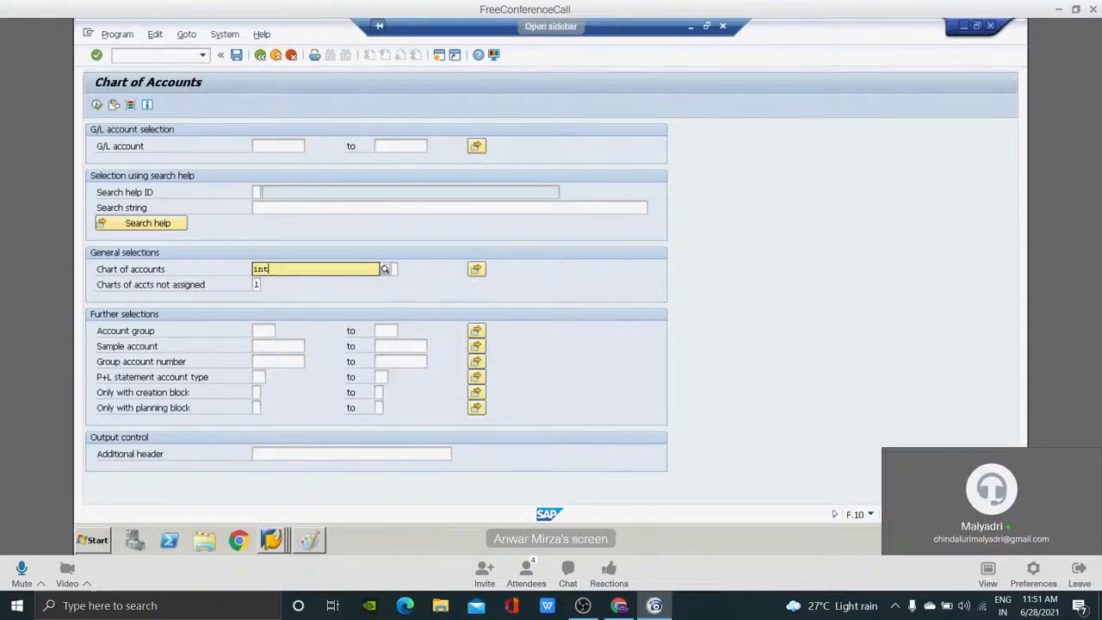
pyautogui.click(98, 105)
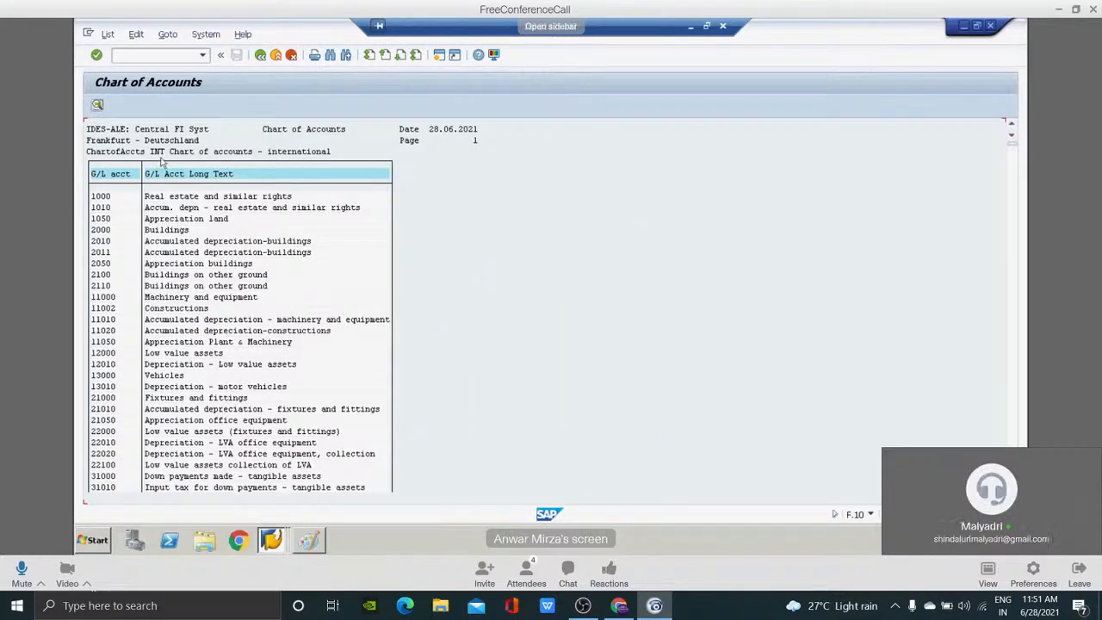
# Examine the G/L account numbers in the INT chart of accounts list, from the fixed assets through to the Deutsche Bank accounts.
pyautogui.click(112, 298)
pyautogui.press('Down')
pyautogui.press('Down')
pyautogui.press('Down')
pyautogui.press('Down')
pyautogui.press('Down')
pyautogui.press('Down')
pyautogui.press('Down')
pyautogui.press('Down')
pyautogui.press('Down')
pyautogui.press('Down')
pyautogui.press('Down')
pyautogui.press('Down')
pyautogui.press('Down')
pyautogui.press('Down')
pyautogui.press('Down')
pyautogui.press('Down')
pyautogui.press('Down')
pyautogui.press('Down')
pyautogui.press('Down')
pyautogui.press('Down')
pyautogui.press('Down')
pyautogui.press('Down')
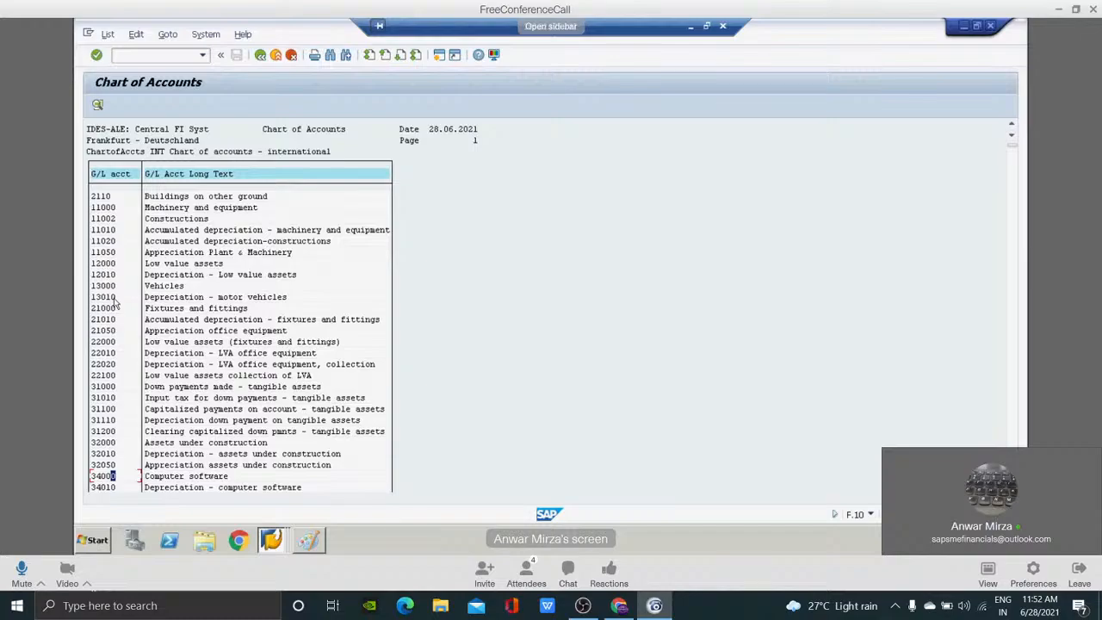
pyautogui.press('pagedown')
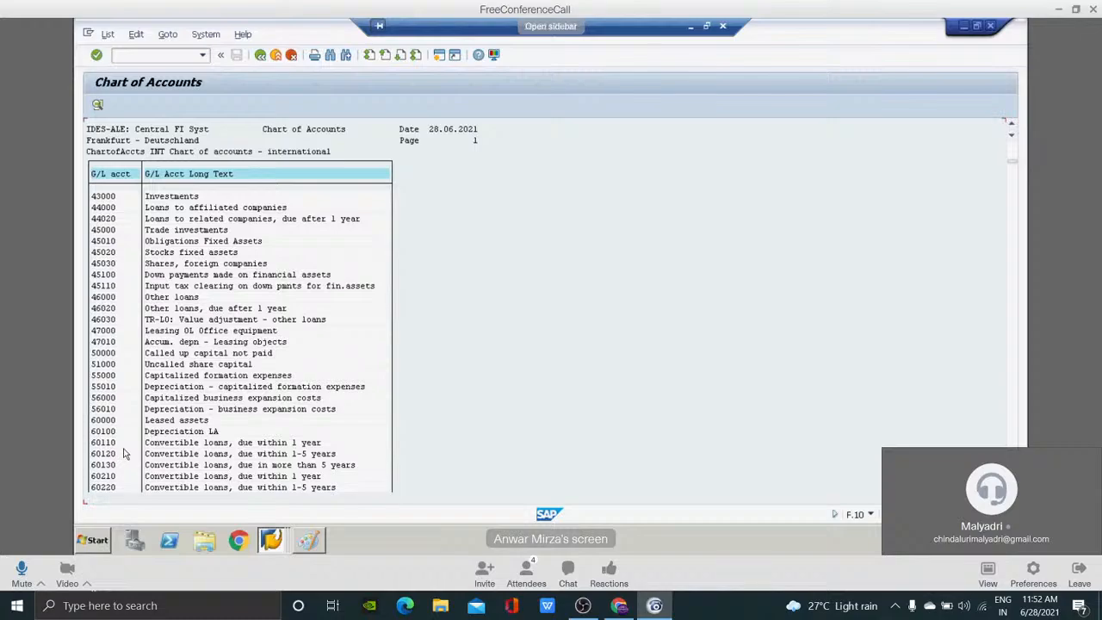
pyautogui.press('pagedown')
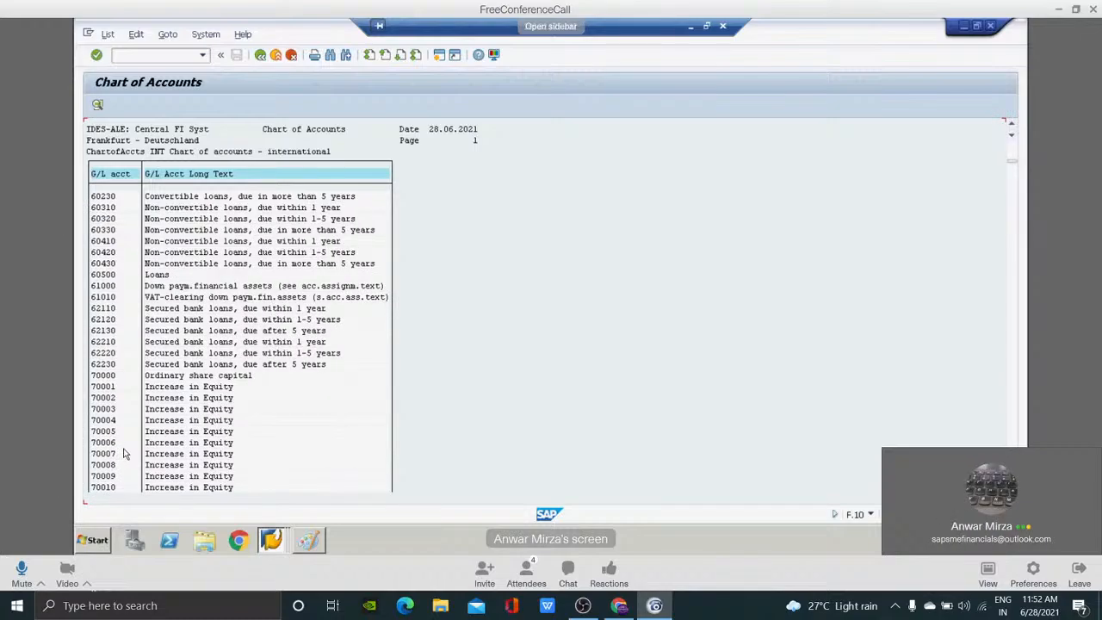
pyautogui.press('pagedown')
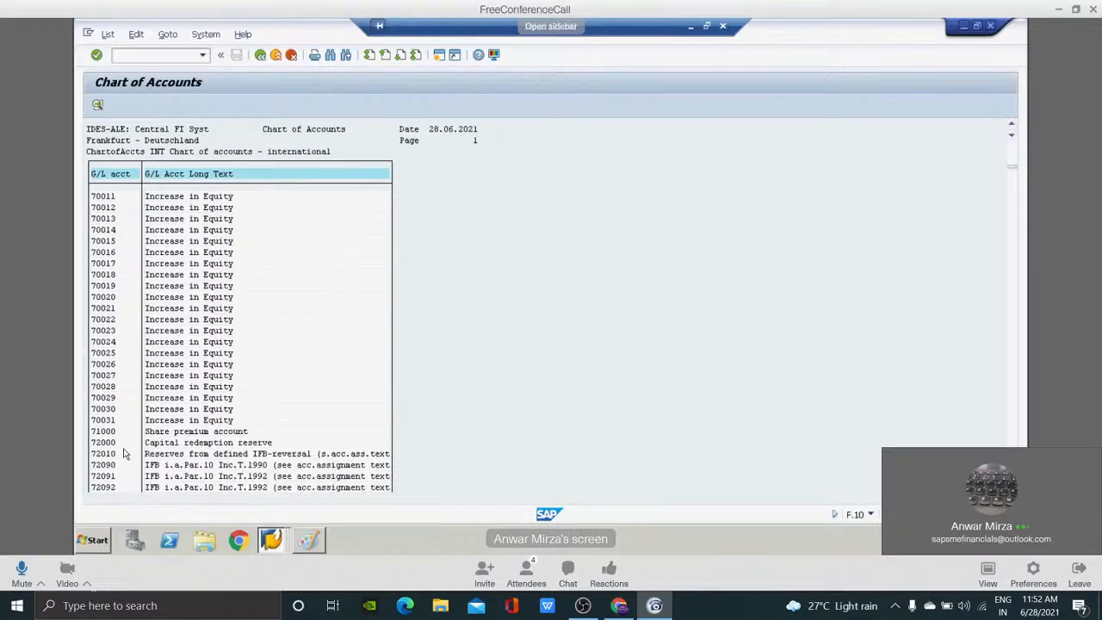
pyautogui.press('pagedown')
pyautogui.press('pagedown')
pyautogui.press('pagedown')
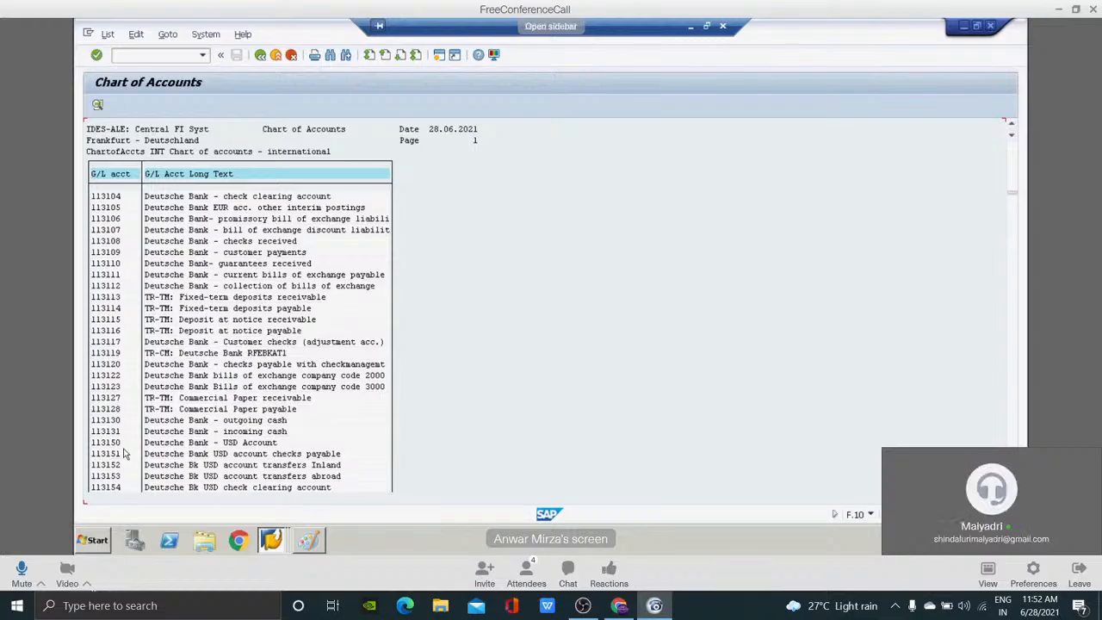
pyautogui.click(107, 421)
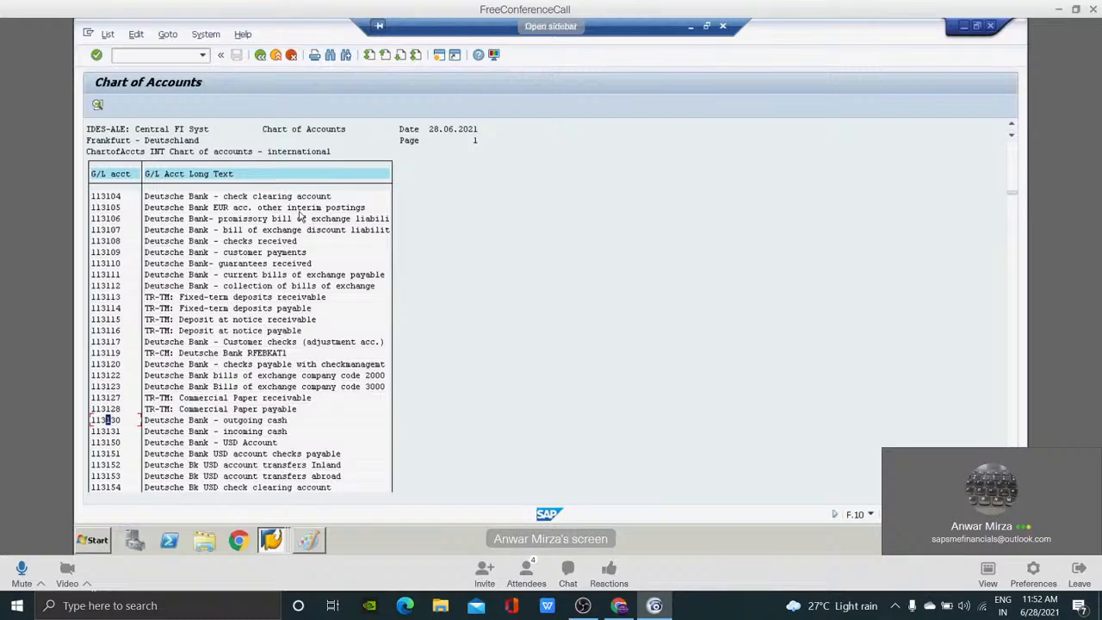
# Return to the new RETL chart of accounts entry and review the available Controlling integration options.
pyautogui.hotkey('alt', 'Tab')
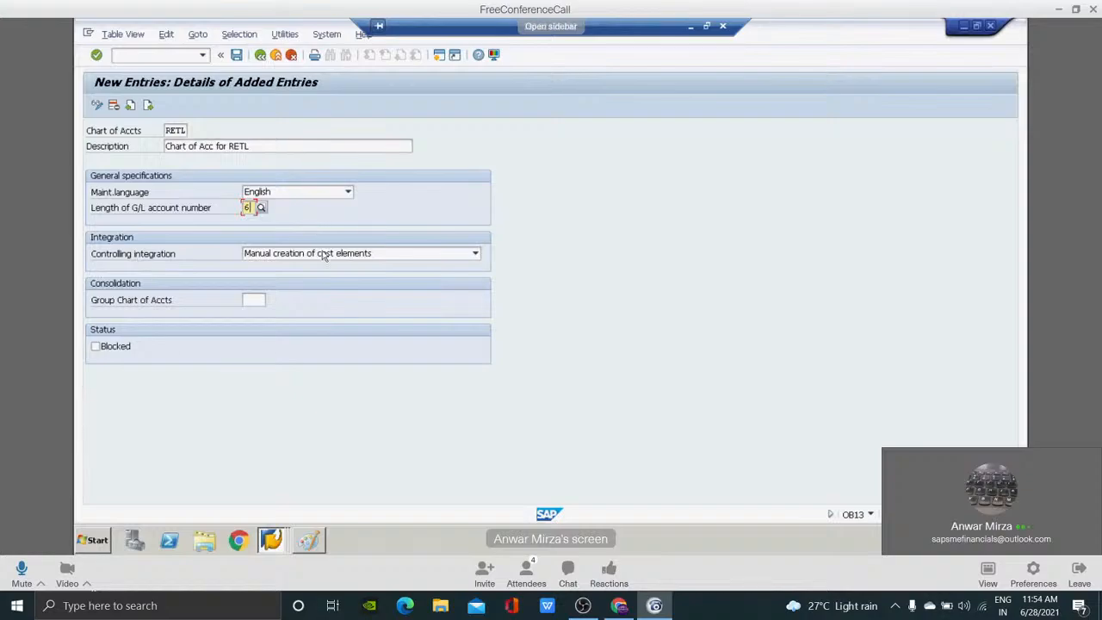
pyautogui.click(476, 255)
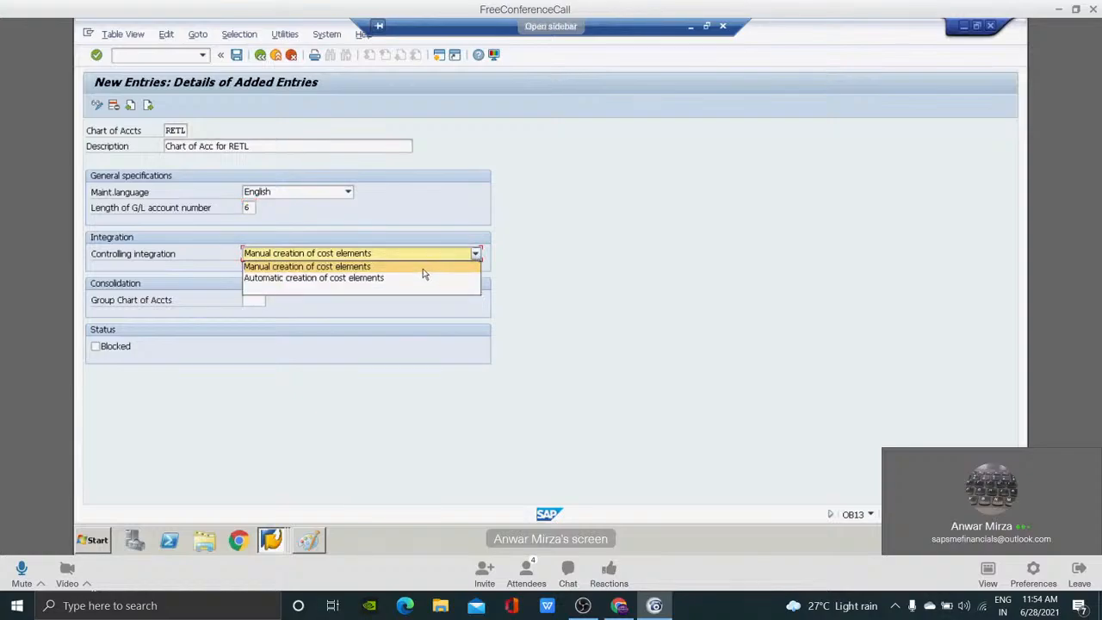
pyautogui.click(500, 247)
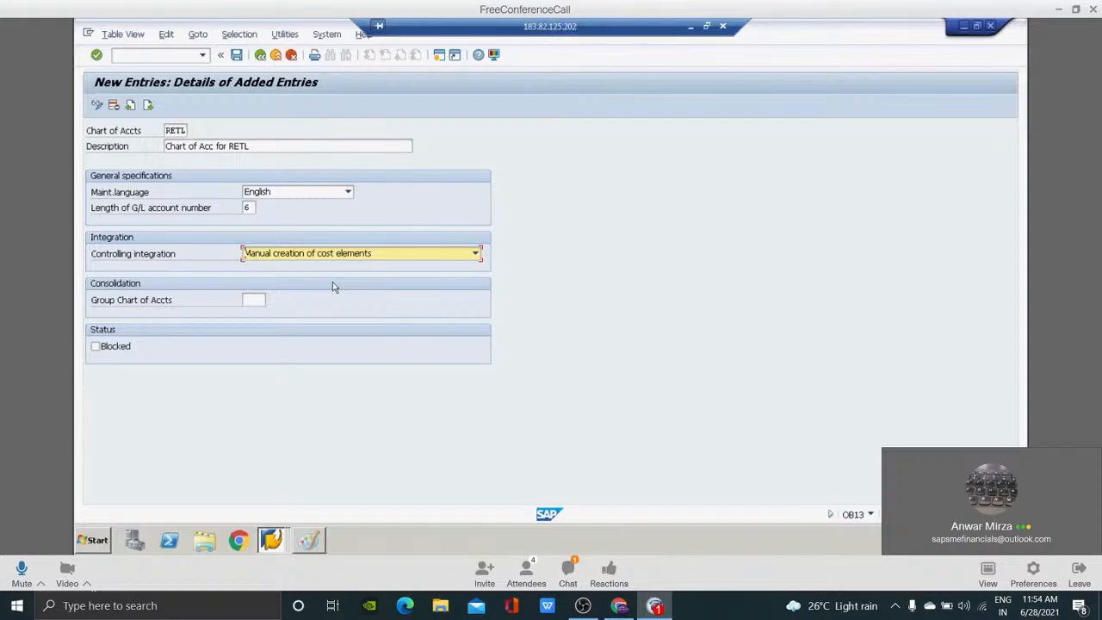
# Reply to the attendee's private message in the meeting chat with "tq" and a smiling emoji, and close the chat.
pyautogui.click(568, 573)
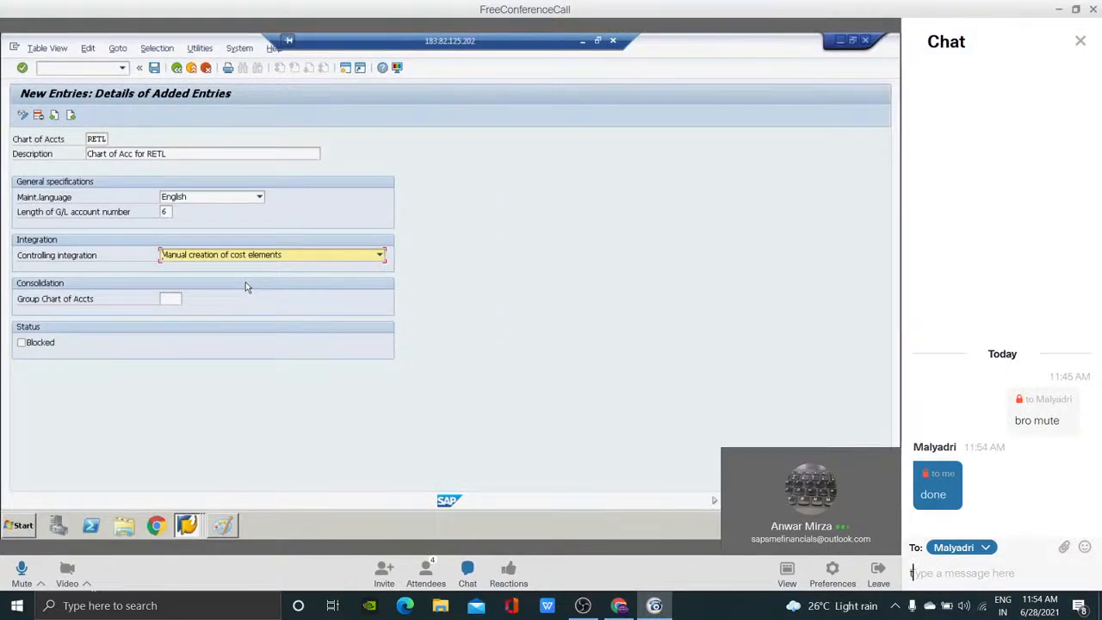
pyautogui.write('tq')
pyautogui.click(1085, 546)
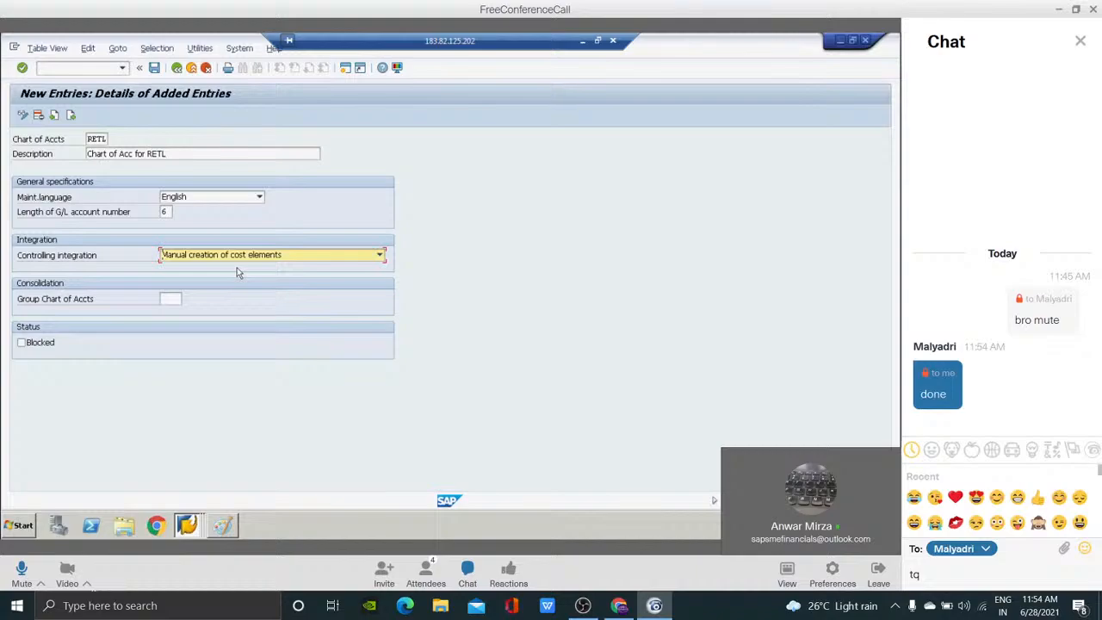
pyautogui.click(997, 498)
pyautogui.press('Return')
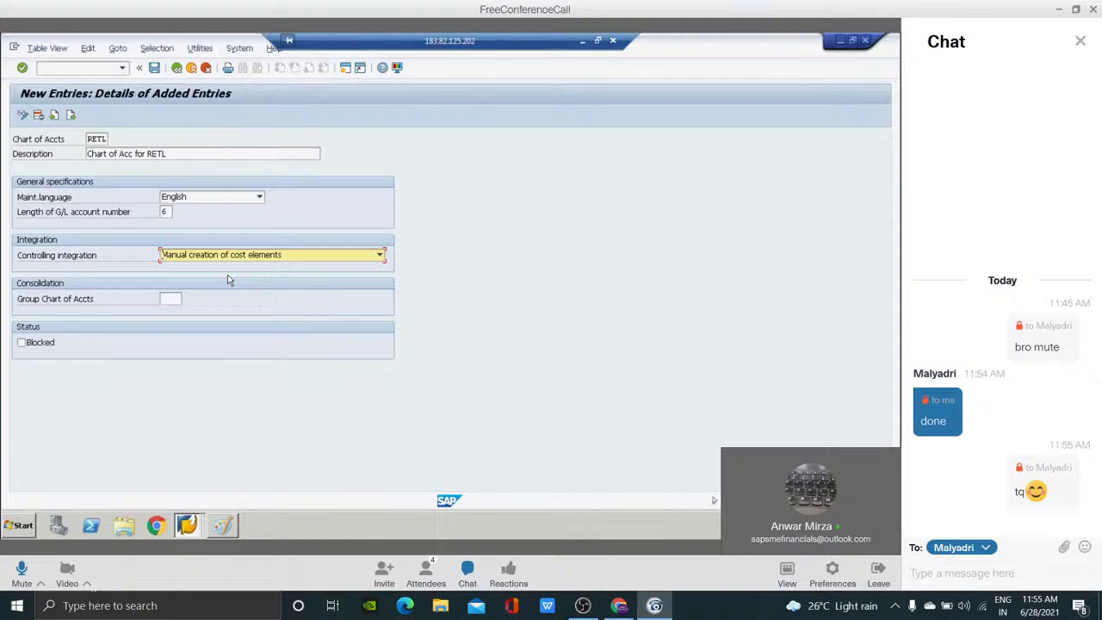
pyautogui.click(1081, 41)
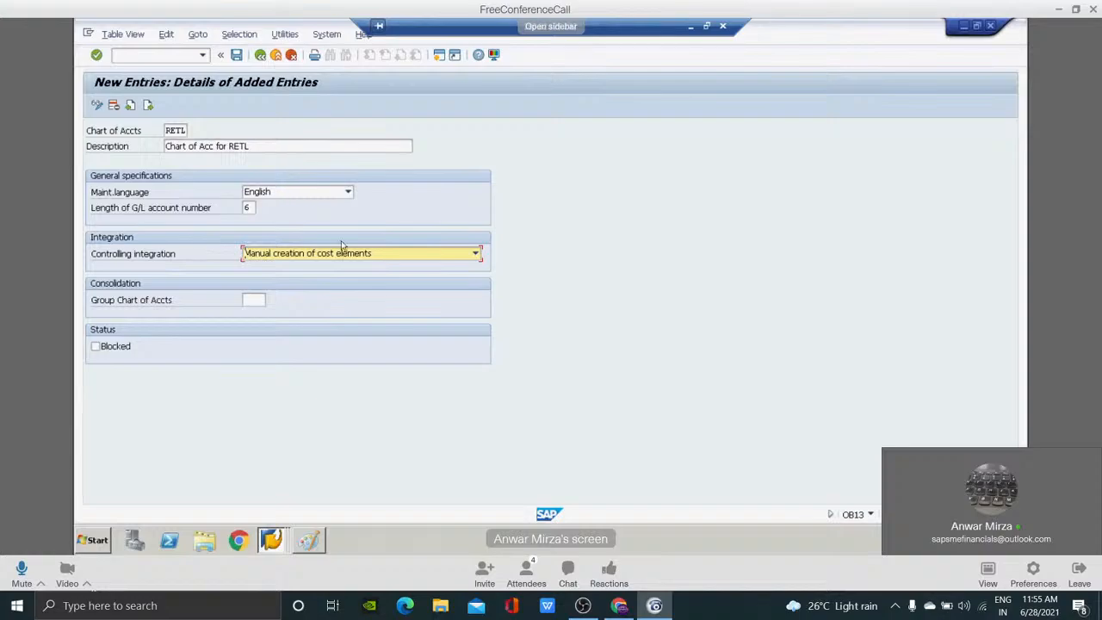
# Leave the Group Chart of Accts empty and set the RETL chart of accounts to Blocked.
pyautogui.click(259, 299)
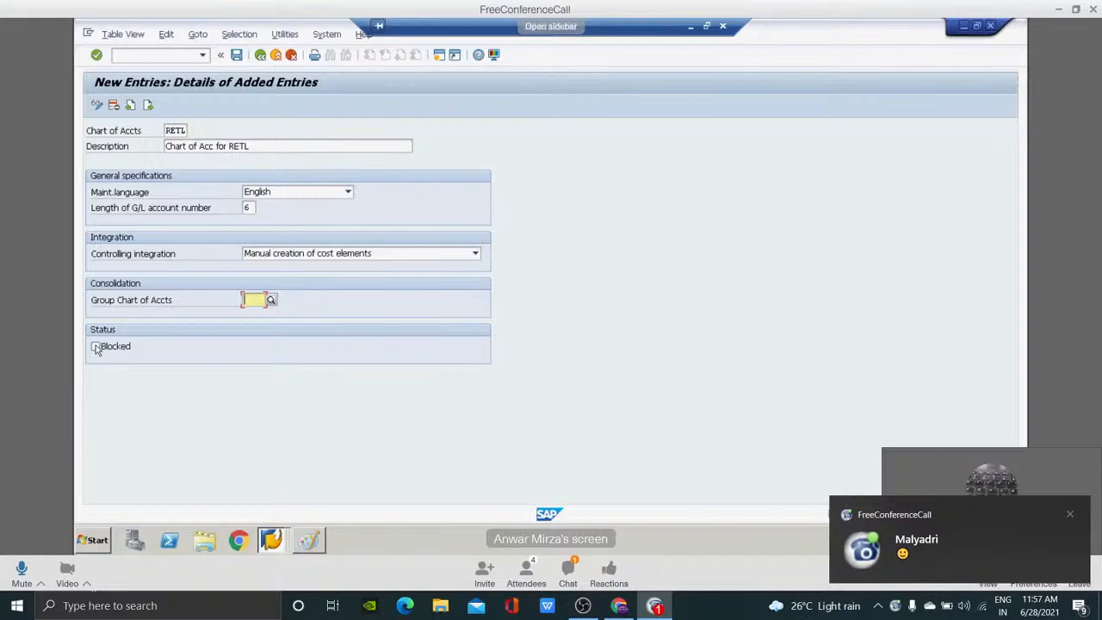
pyautogui.click(95, 347)
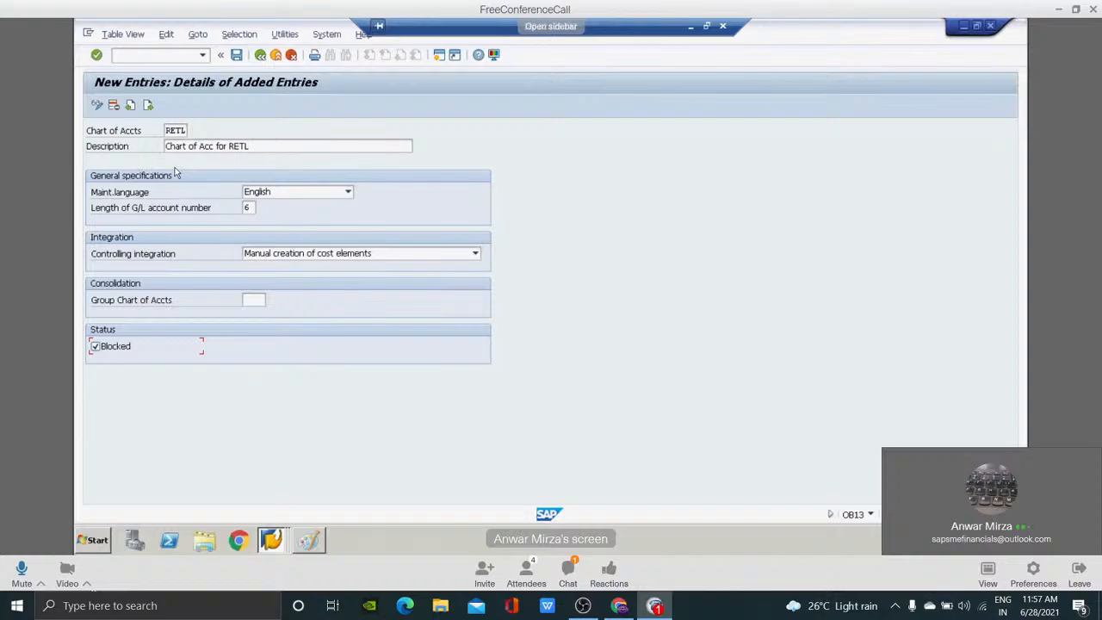
# Switch to Paint and add a text block beside the GL Struc list reading COA, Acc Grp and Ledger, separated by blank lines.
pyautogui.hotkey('alt', 'Tab')
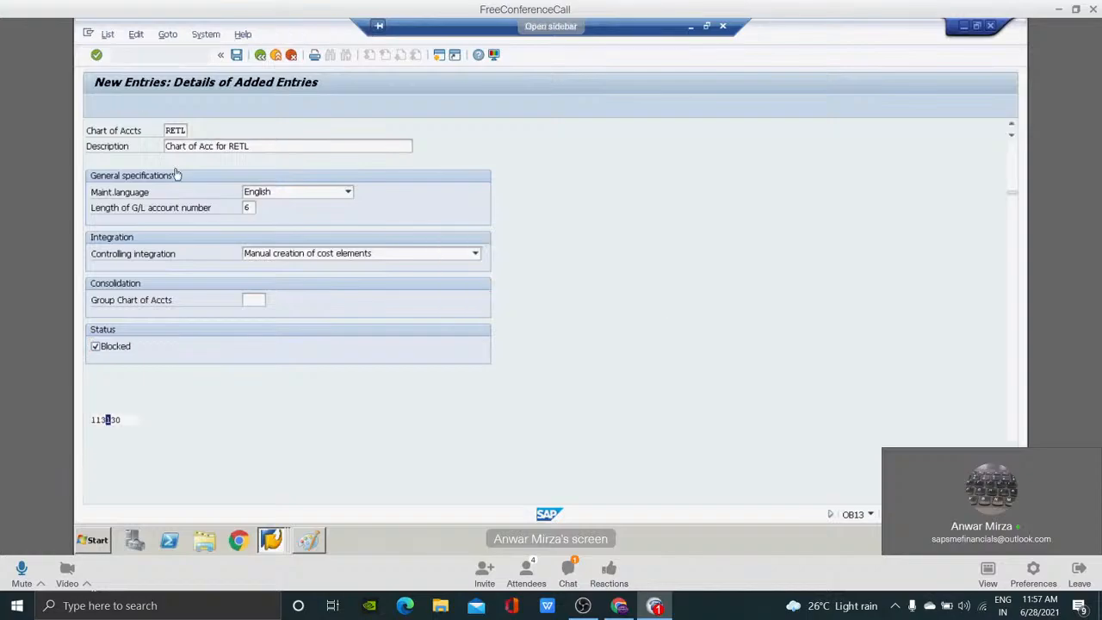
pyautogui.hotkey('alt', 'Tab')
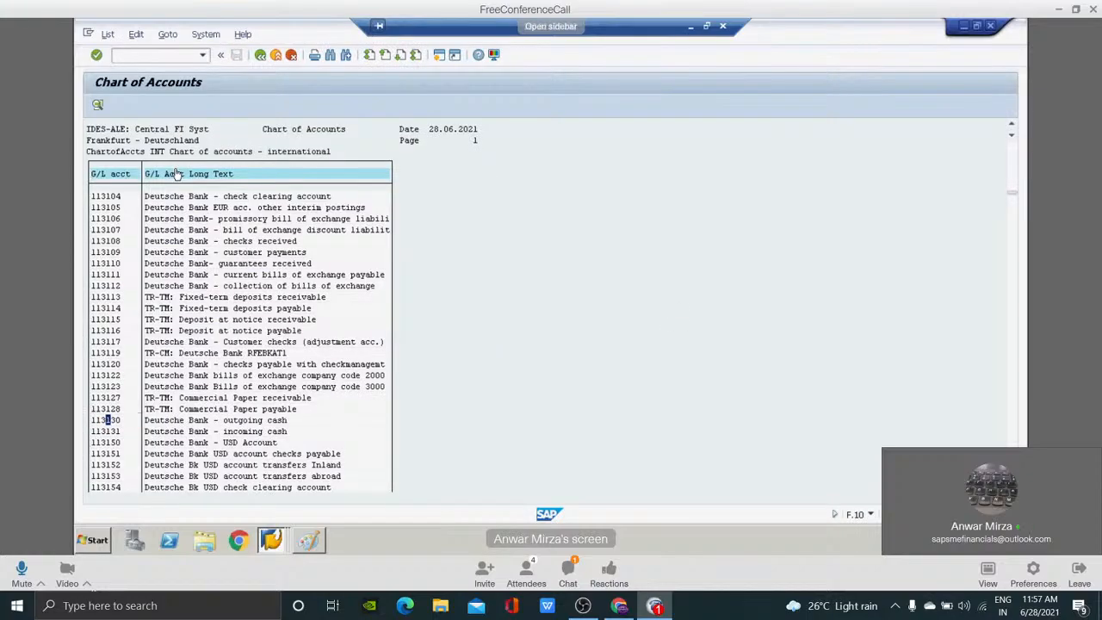
pyautogui.hotkey('alt', 'Tab')
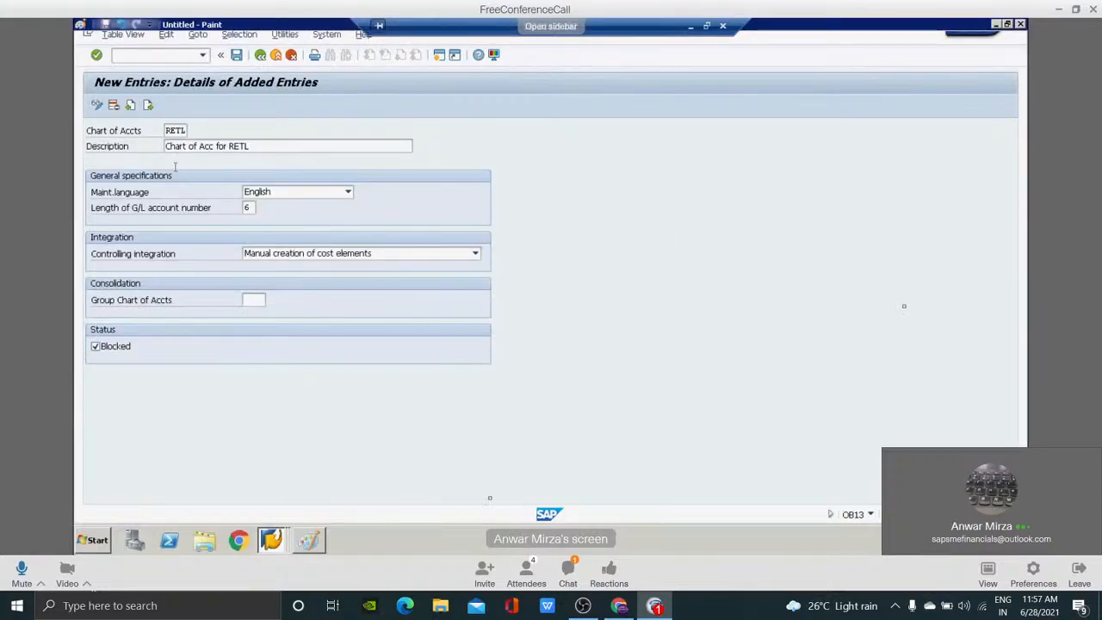
pyautogui.hotkey('alt', 'Tab')
pyautogui.click(576, 189)
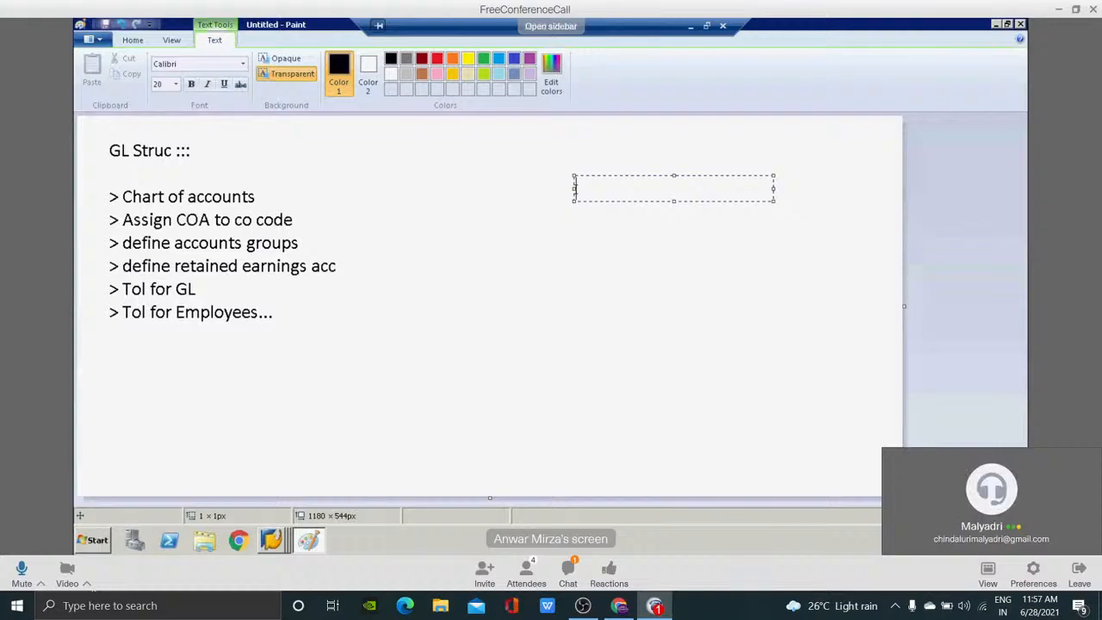
pyautogui.write('COA')
pyautogui.press('Return')
pyautogui.press('Return')
pyautogui.press('Return')
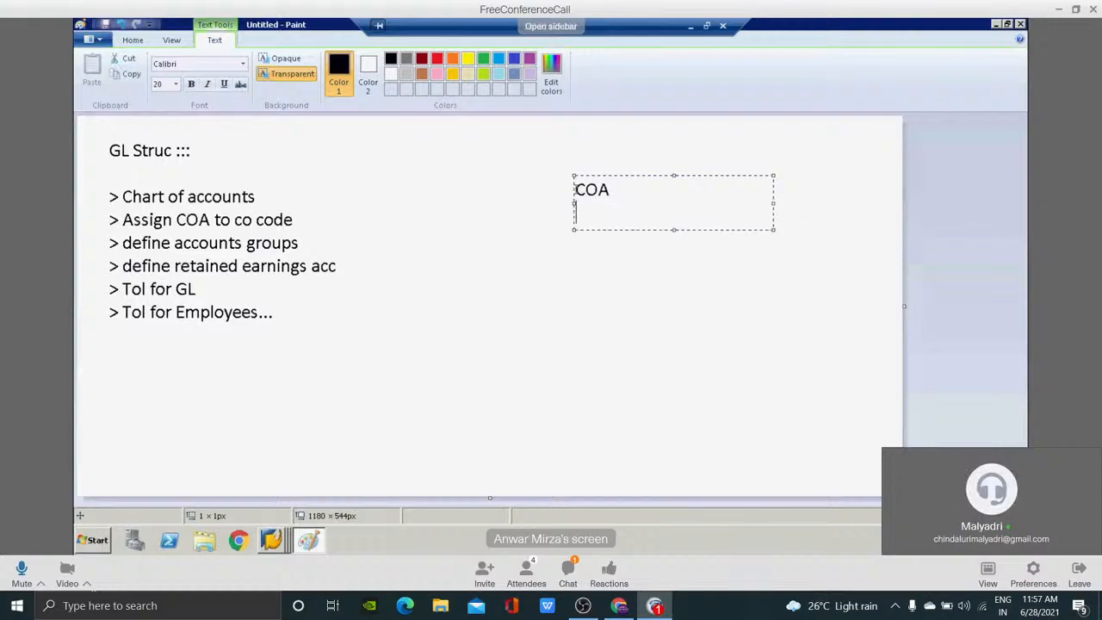
pyautogui.press('BackSpace')
pyautogui.write('Acc Grp')
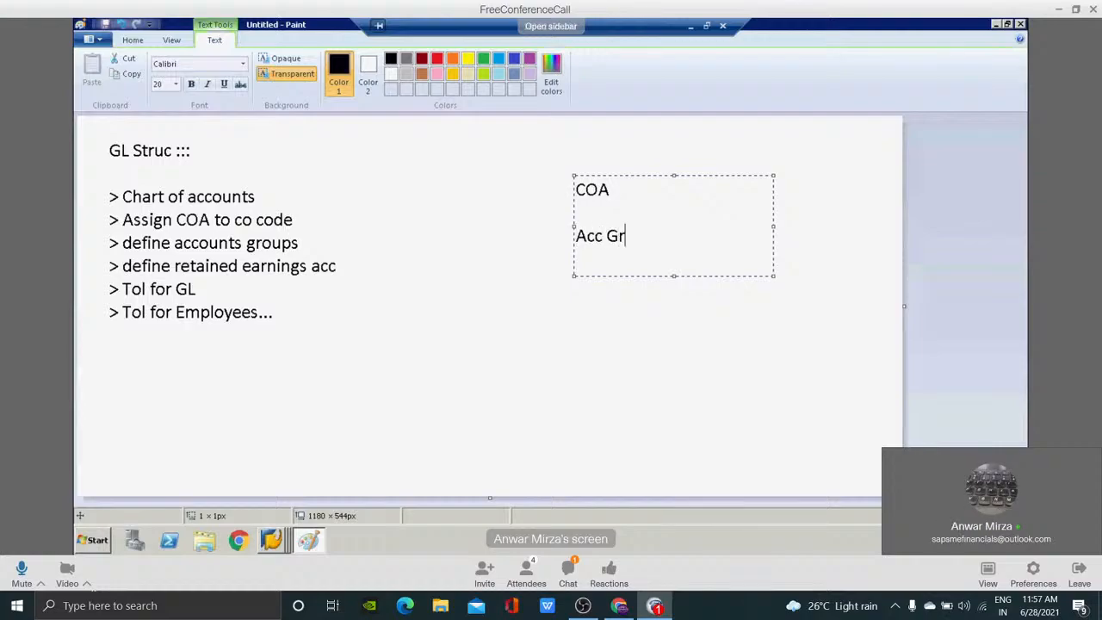
pyautogui.press('Return')
pyautogui.press('Return')
pyautogui.write('Ledger')
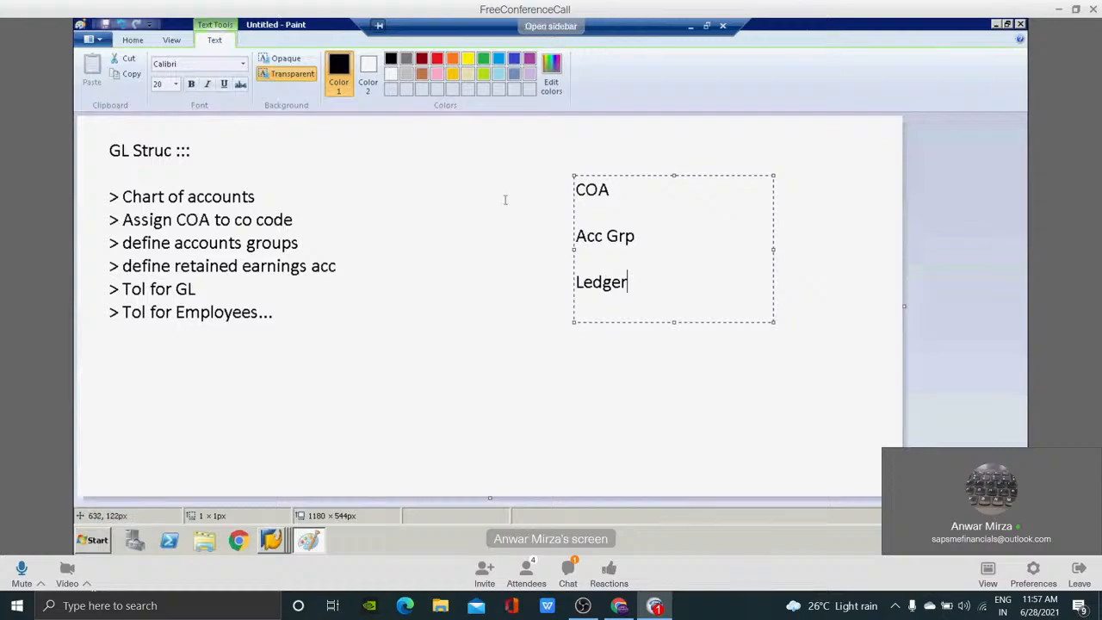
pyautogui.click(506, 200)
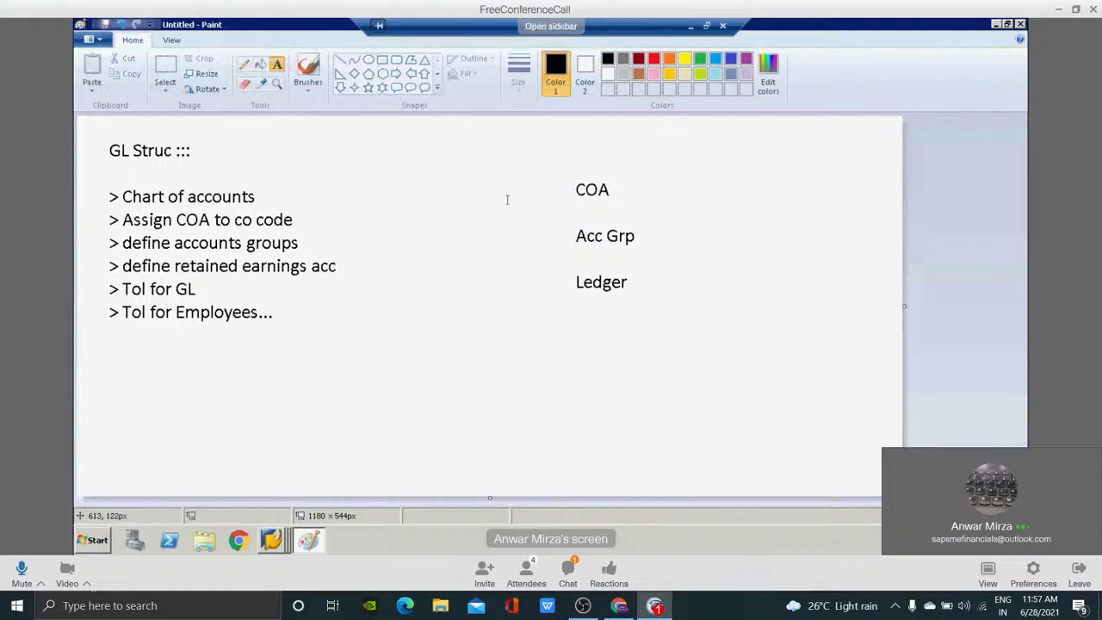
# Draw a block arrow pointing down from COA to Acc Grp.
pyautogui.click(340, 87)
pyautogui.moveTo(593, 197); pyautogui.dragTo(613, 231)
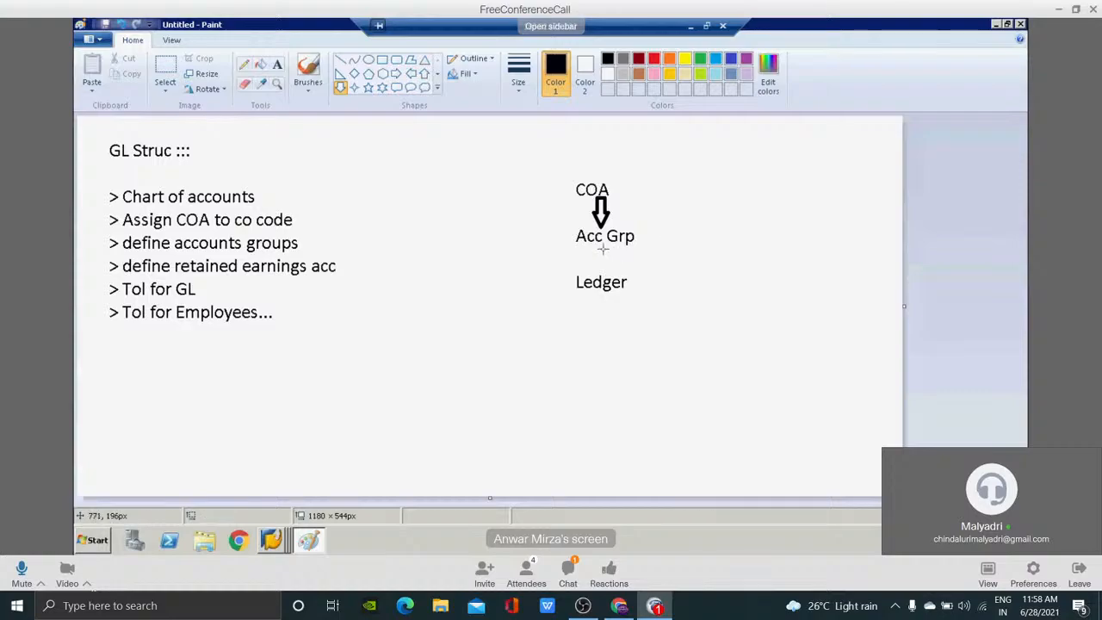
# Draw a second block arrow pointing down from Acc Grp to Ledger, and switch back to the SAP account list.
pyautogui.moveTo(602, 243); pyautogui.dragTo(623, 281)
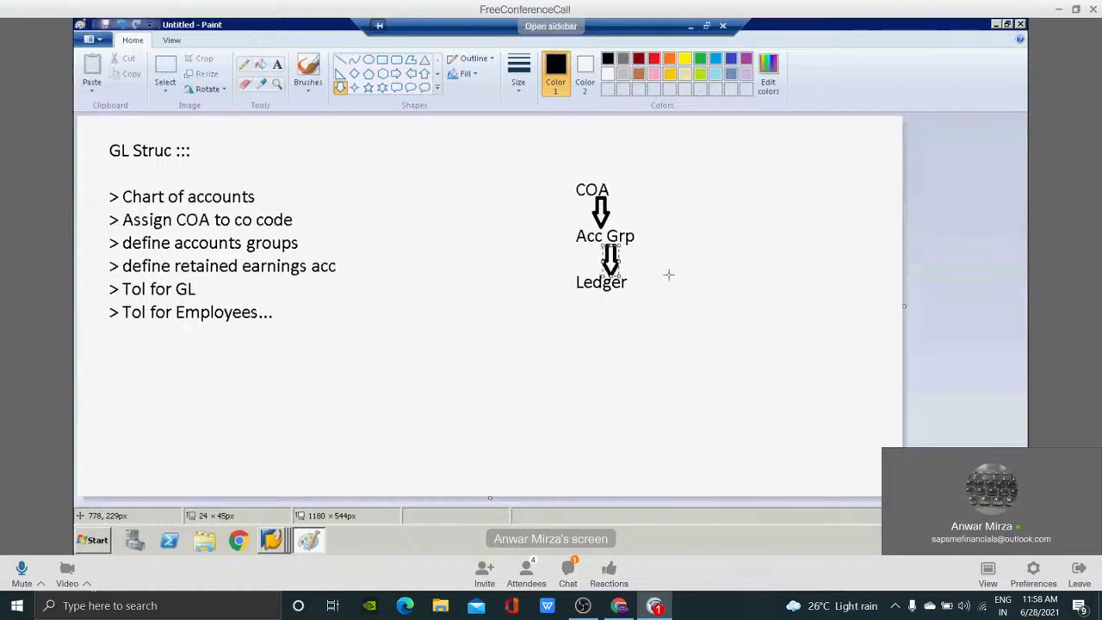
pyautogui.hotkey('alt', 'Tab')
pyautogui.hotkey('alt', 'Tab')
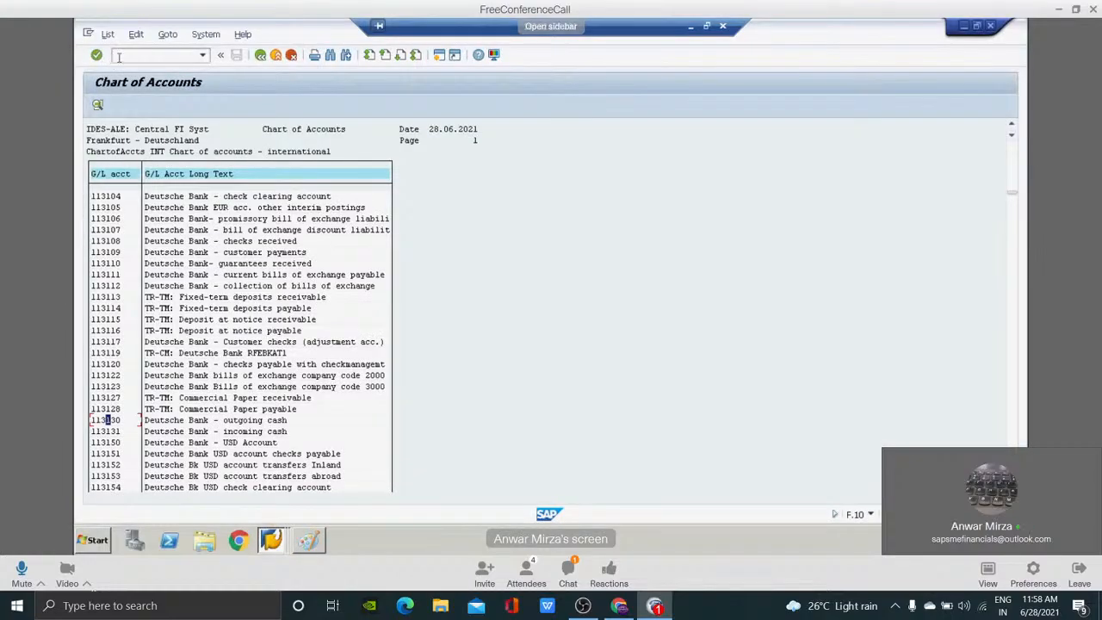
# Open transaction FS00 in SAP and change the G/L account tree to company code FT01.
pyautogui.click(119, 56)
pyautogui.write('/nfs00')
pyautogui.press('Return')
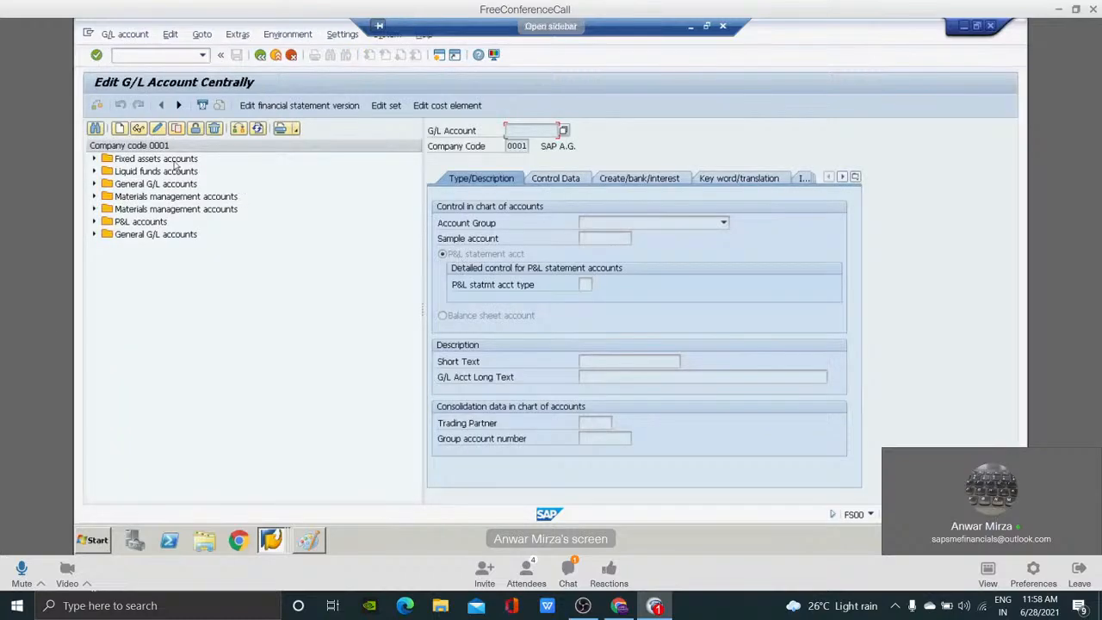
pyautogui.click(238, 128)
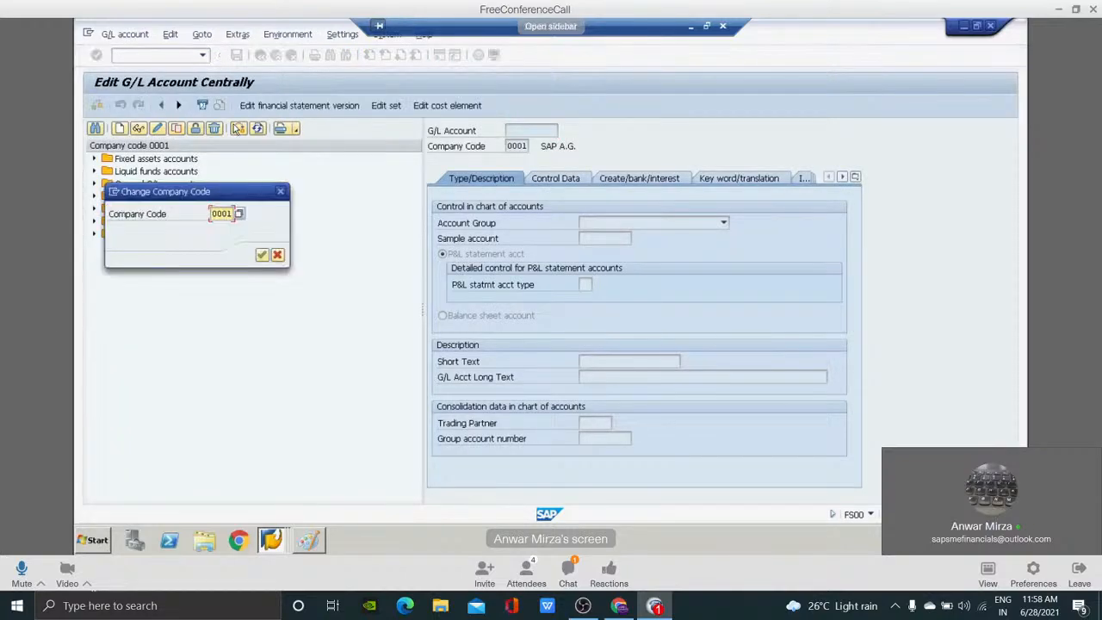
pyautogui.write('ft01')
pyautogui.press('Return')
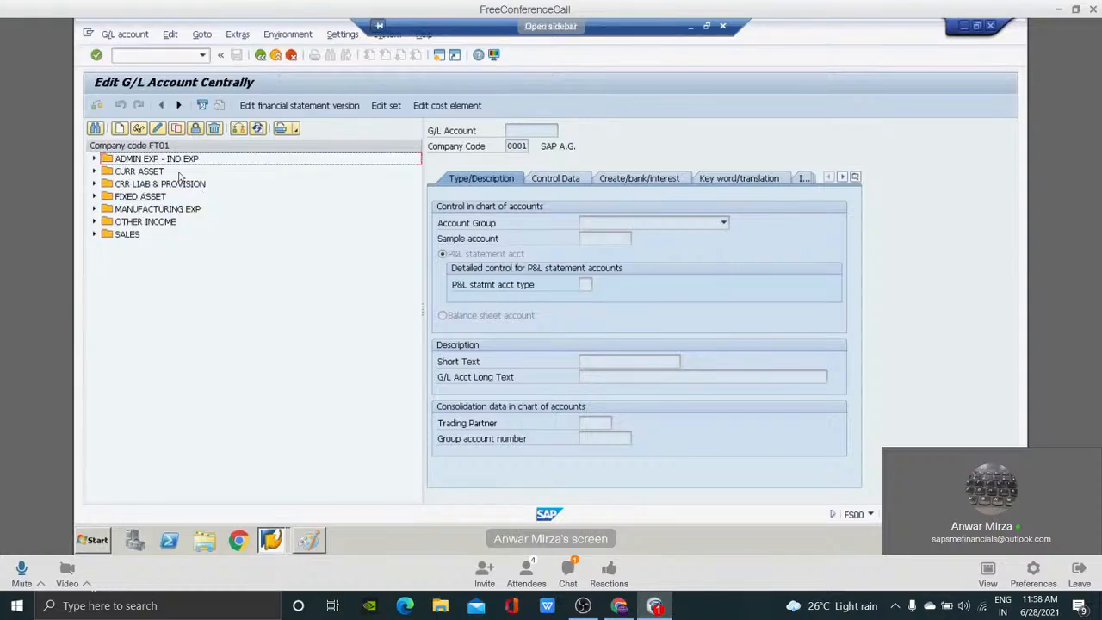
# Expand the ADMIN EXP - IND EXP account group and display its ledger 400300 Rent A/c.
pyautogui.click(180, 173)
pyautogui.doubleClick(180, 173)
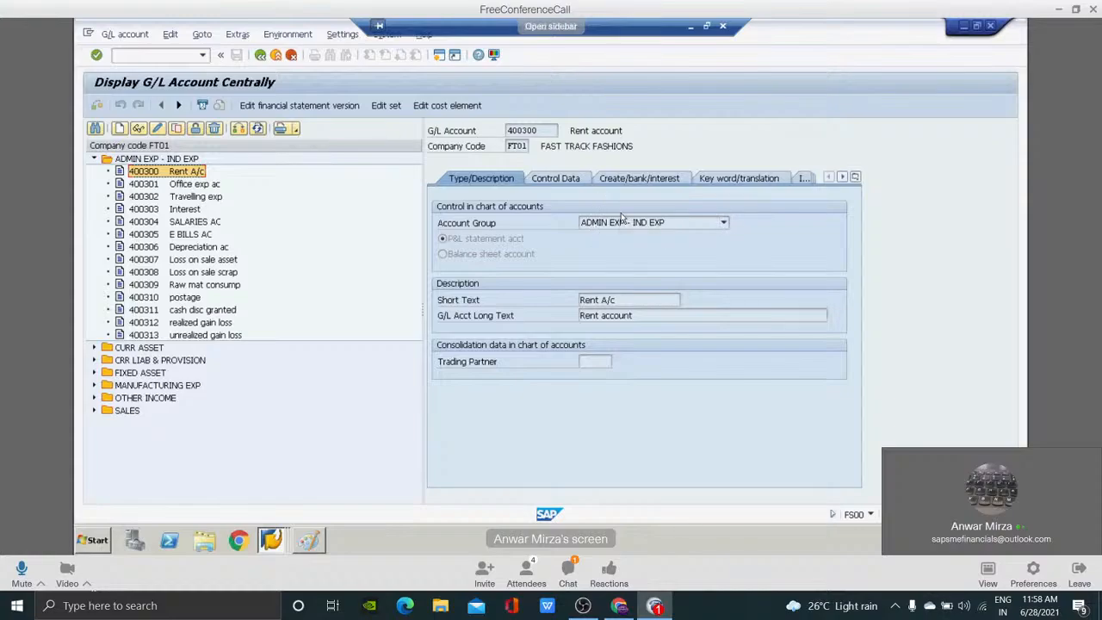
pyautogui.click(160, 160)
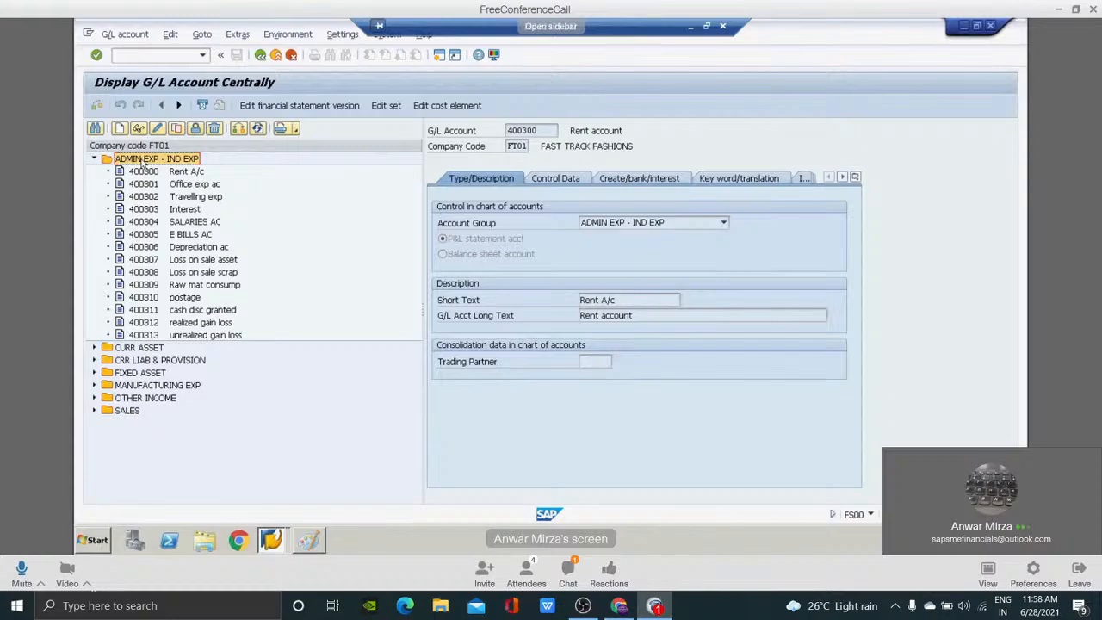
pyautogui.click(151, 174)
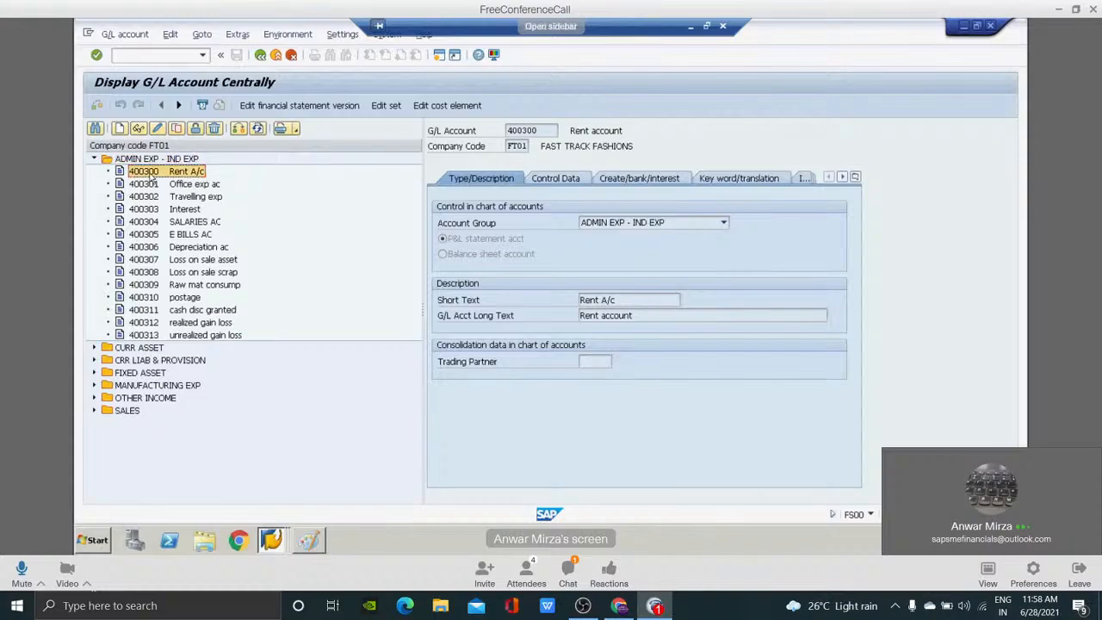
pyautogui.click(144, 162)
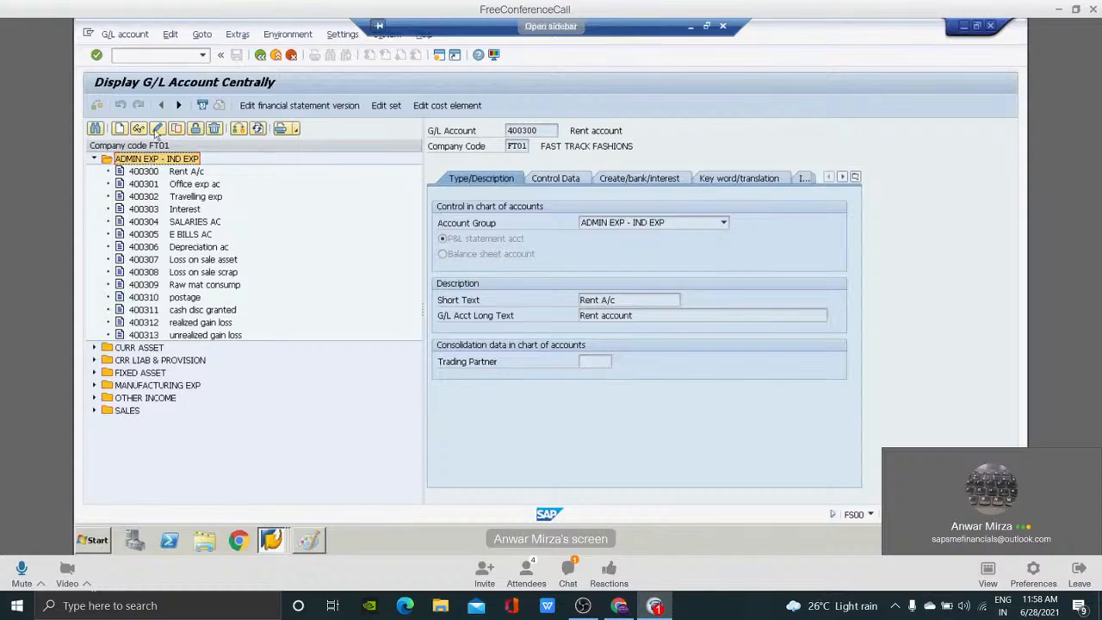
# Open the G/L account groups with transaction OBD4 and position the table on chart of accounts FT01.
pyautogui.click(137, 54)
pyautogui.write('/nobd4')
pyautogui.press('Return')
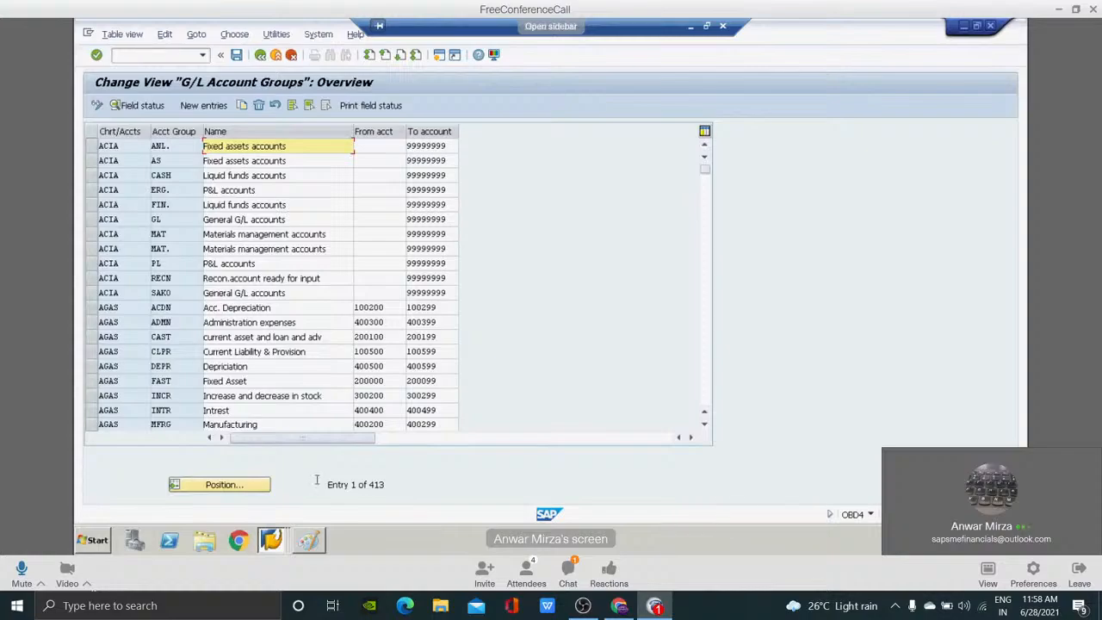
pyautogui.click(267, 486)
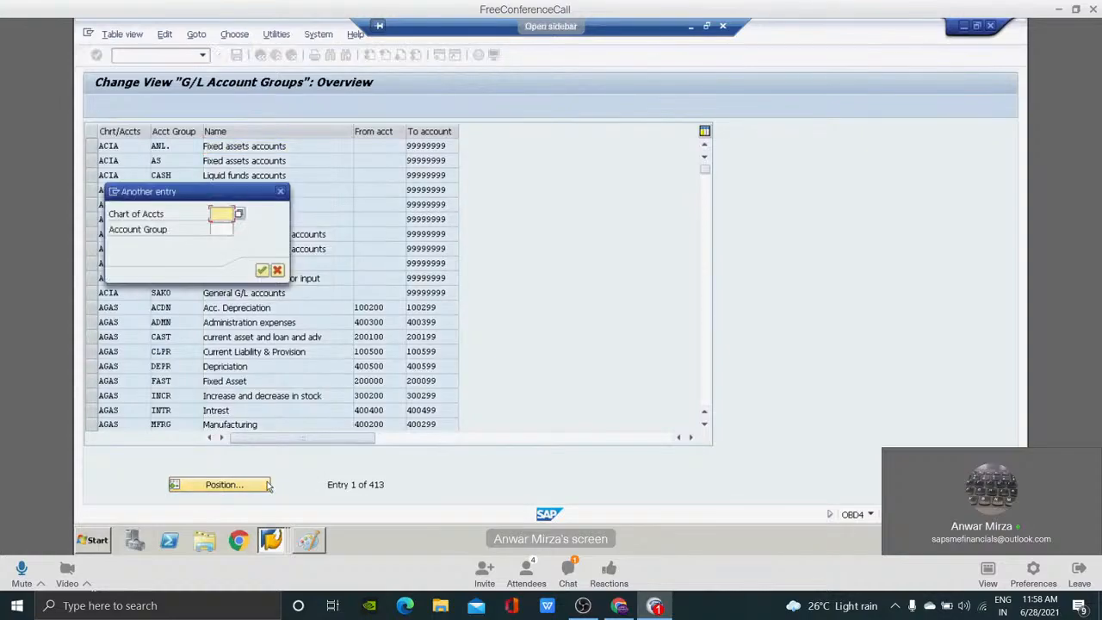
pyautogui.write('FT01')
pyautogui.press('Return')
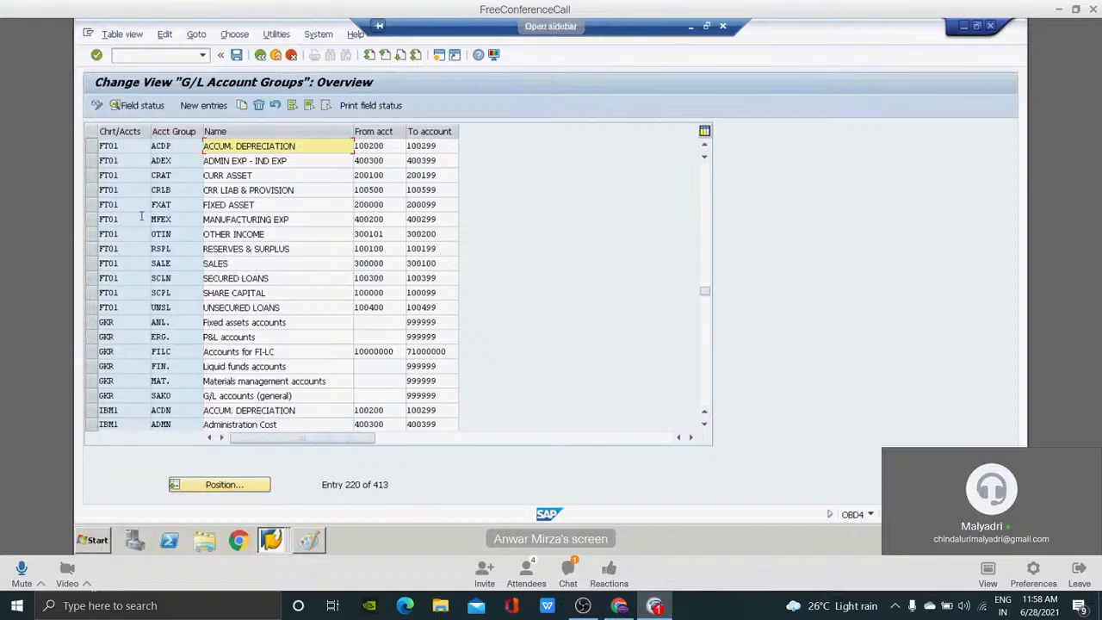
# Examine the name and the from and to account numbers of FT01's ADEX account group.
pyautogui.click(287, 162)
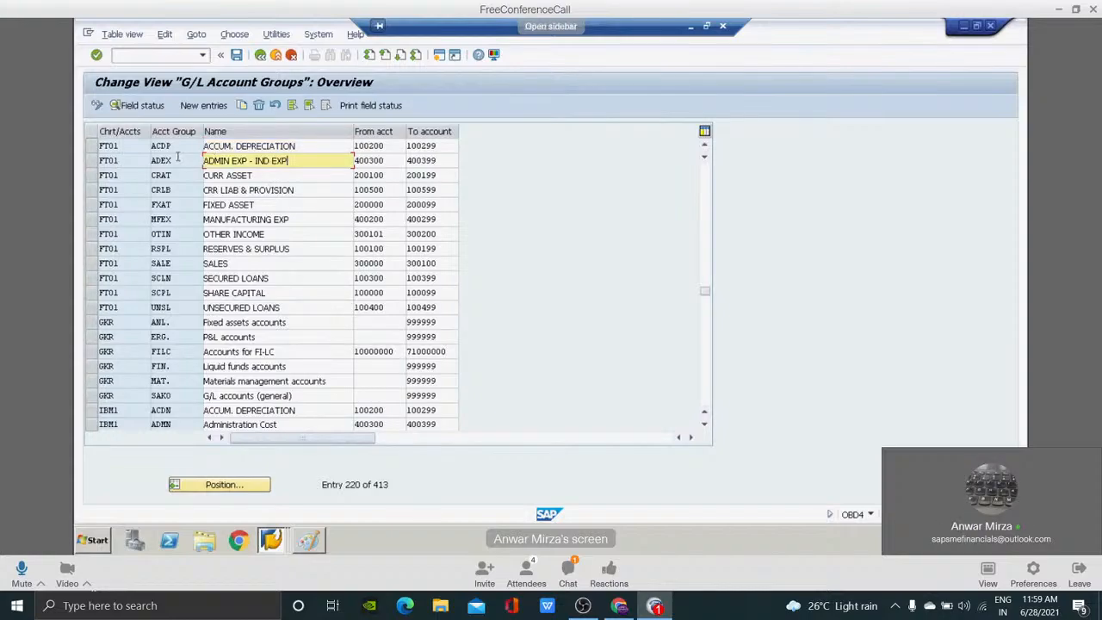
pyautogui.click(386, 162)
pyautogui.click(422, 157)
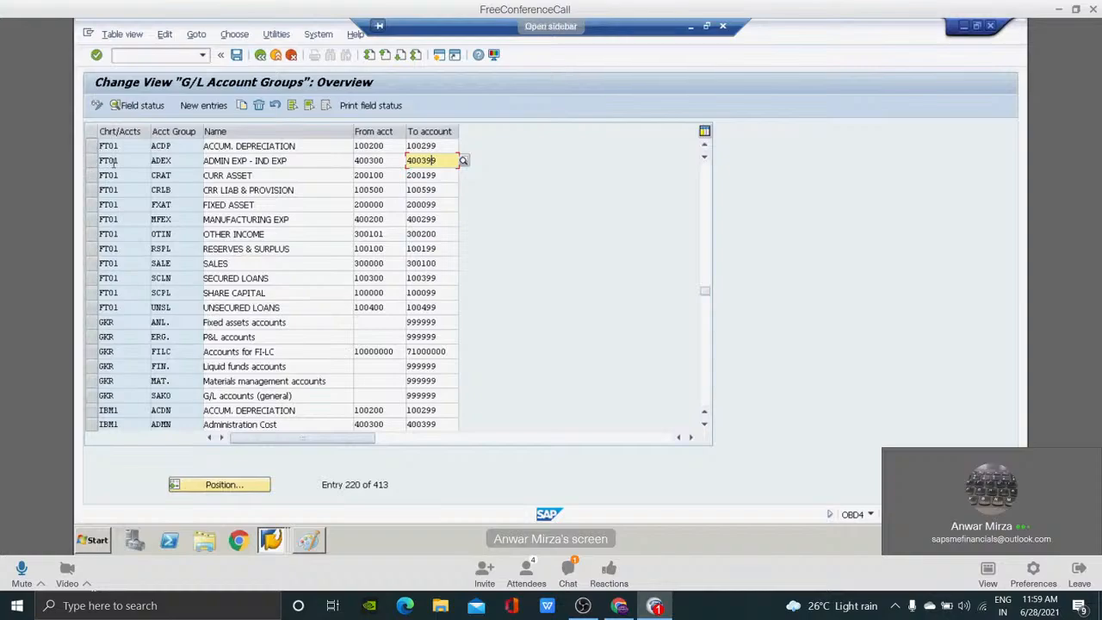
pyautogui.click(317, 161)
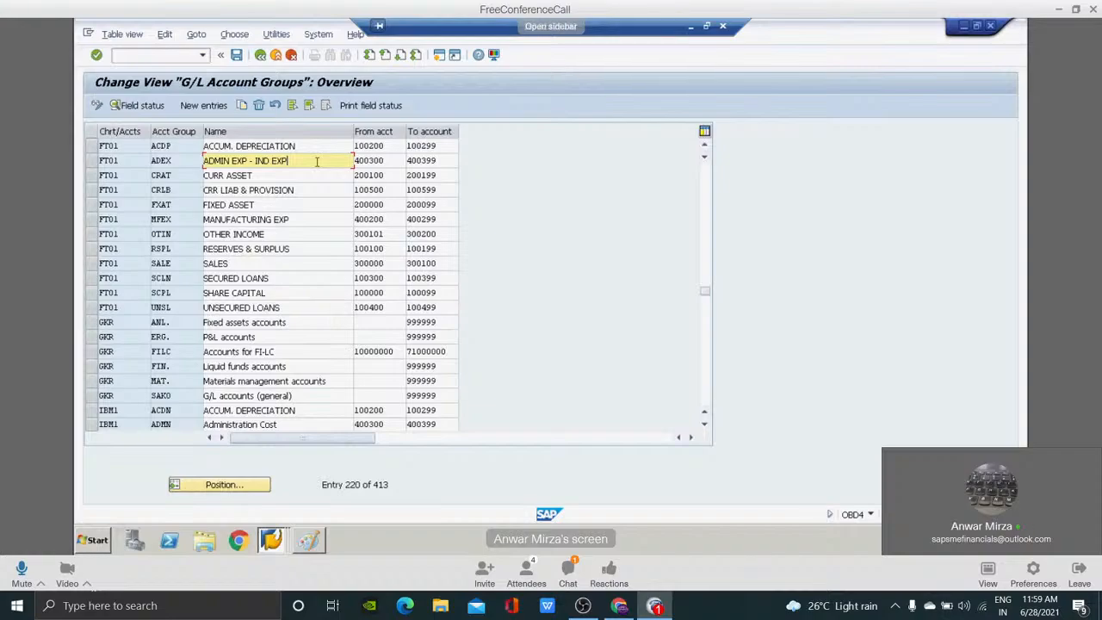
# Return to the RETL chart of accounts entry, save it with Blocked cleared, and start creating a new customizing request.
pyautogui.hotkey('alt', 'Tab')
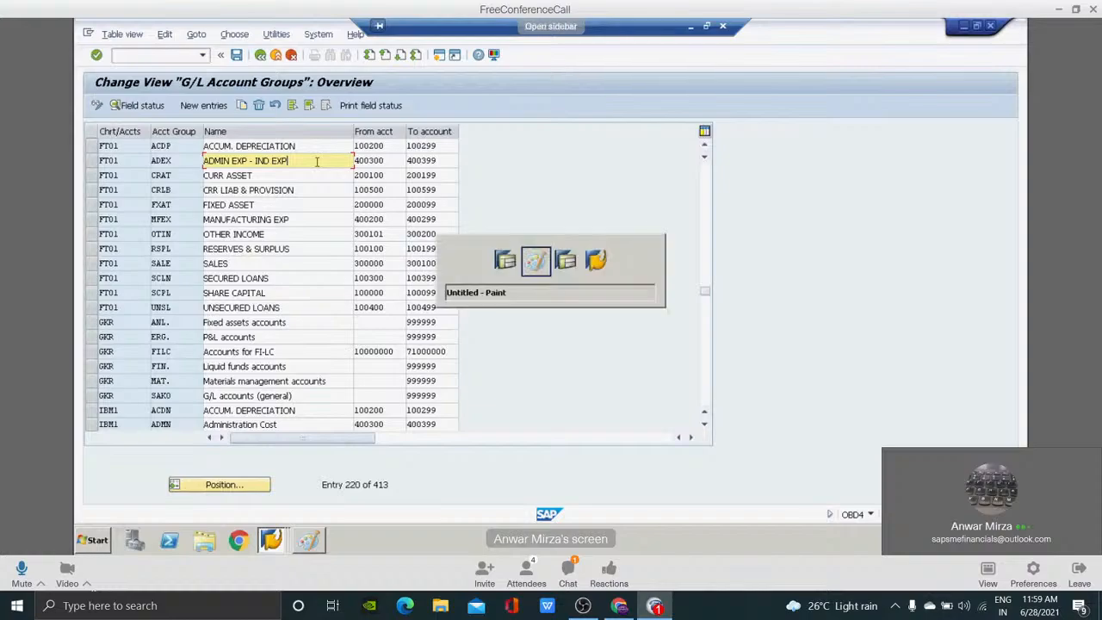
pyautogui.press('Tab')
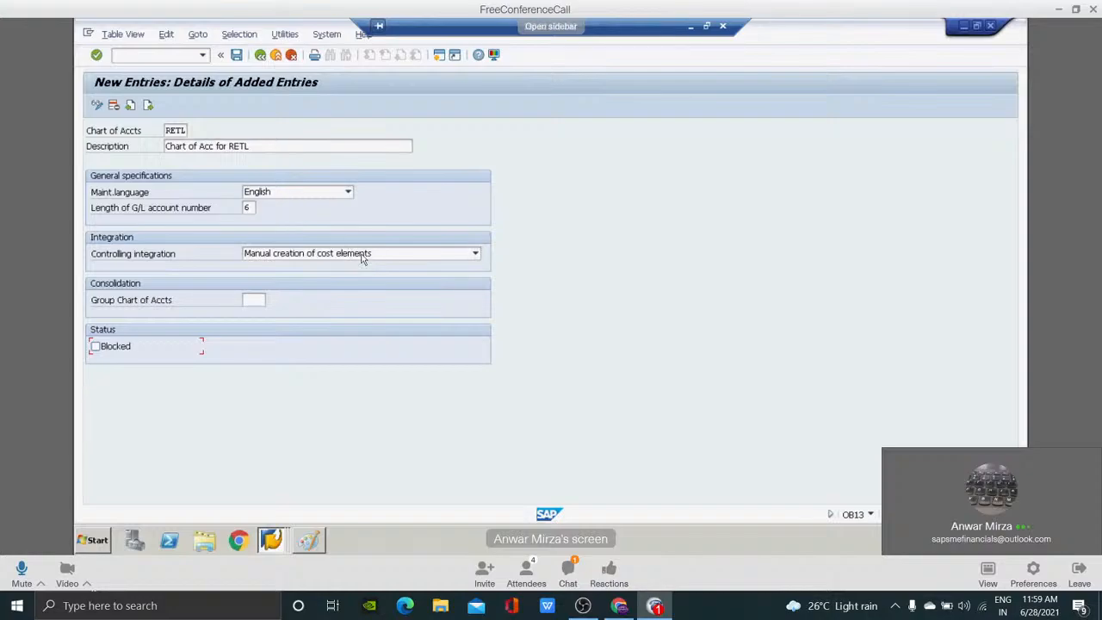
pyautogui.click(236, 55)
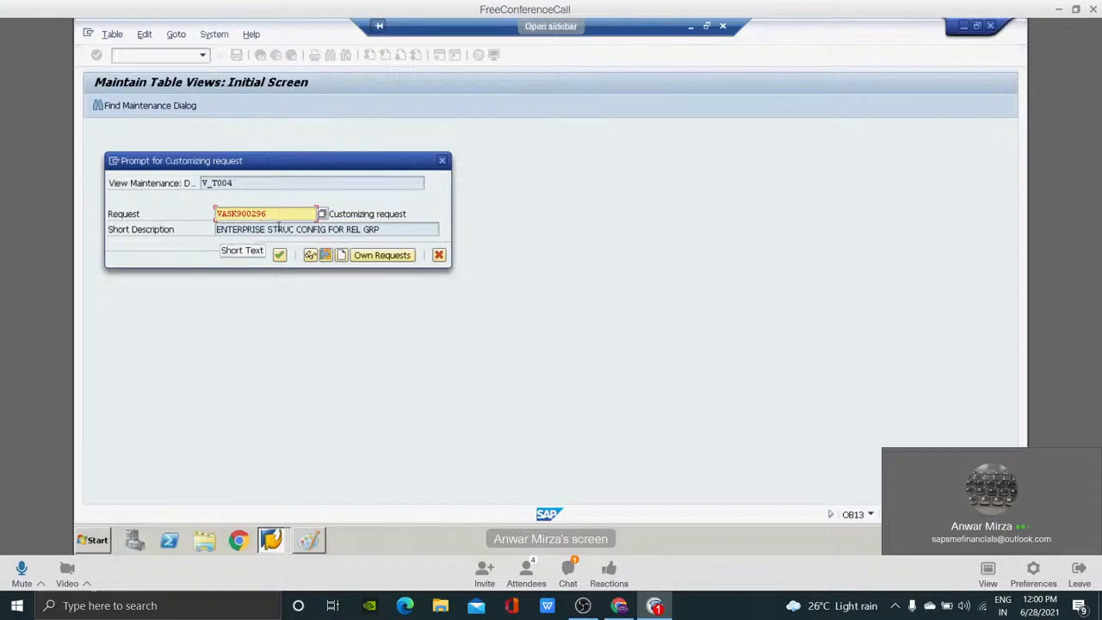
pyautogui.click(342, 256)
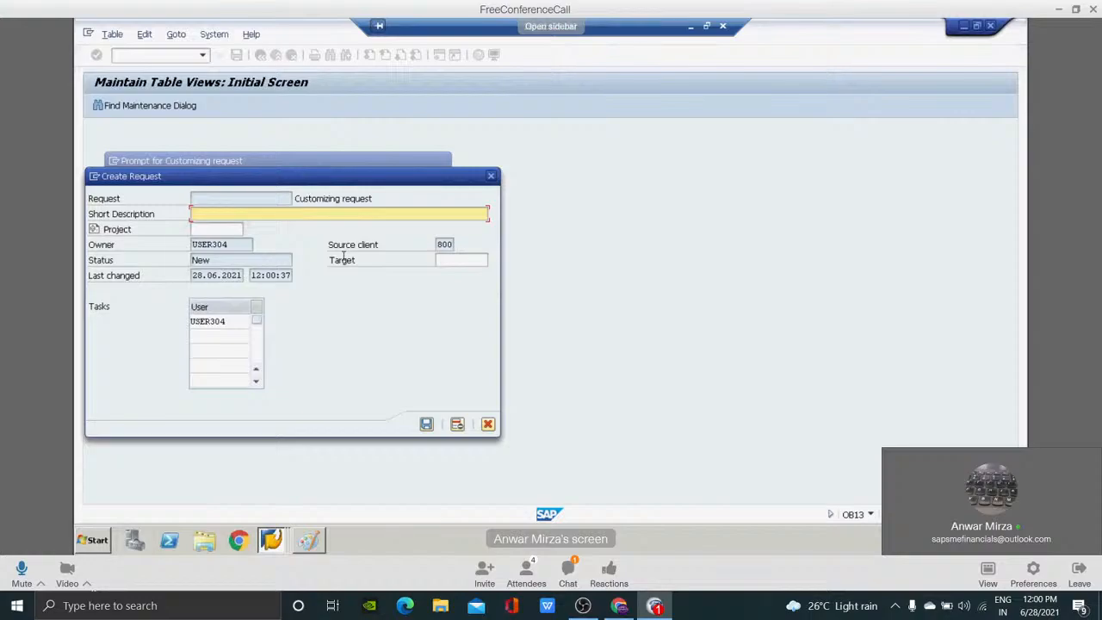
# Enter "GL Structure config for RETL" as the customizing request's short description.
pyautogui.write('GL  Str5u')
pyautogui.press('BackSpace')
pyautogui.press('BackSpace')
pyautogui.press('BackSpace')
pyautogui.write('ructure config ro')
pyautogui.press('BackSpace')
pyautogui.press('BackSpace')
pyautogui.write('for RETL')
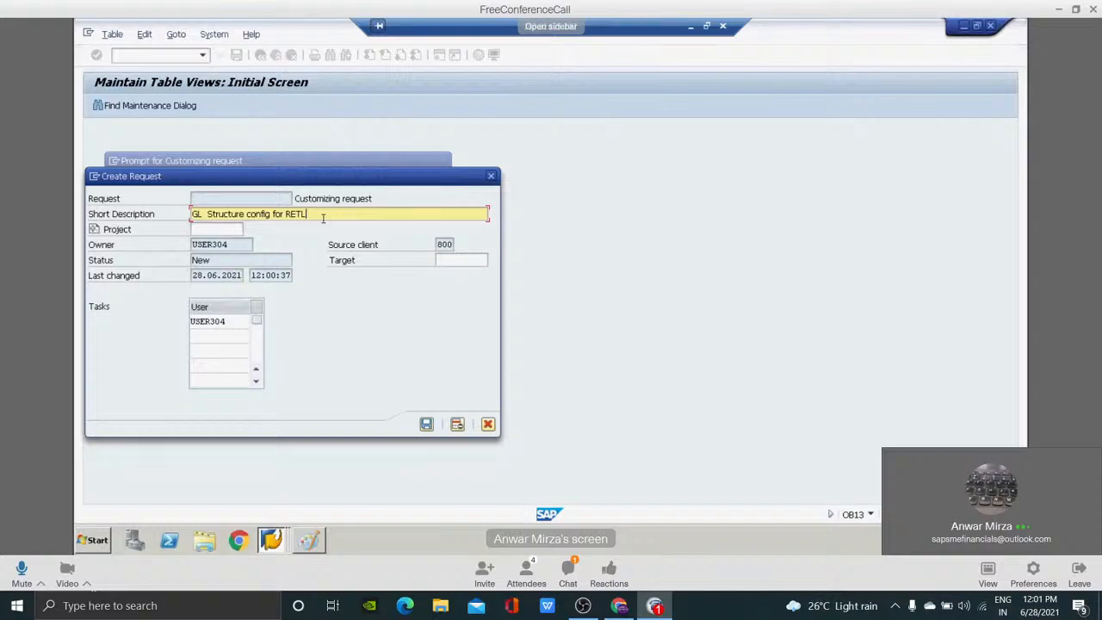
# Check the meeting chat for messages and close it again.
pyautogui.click(568, 573)
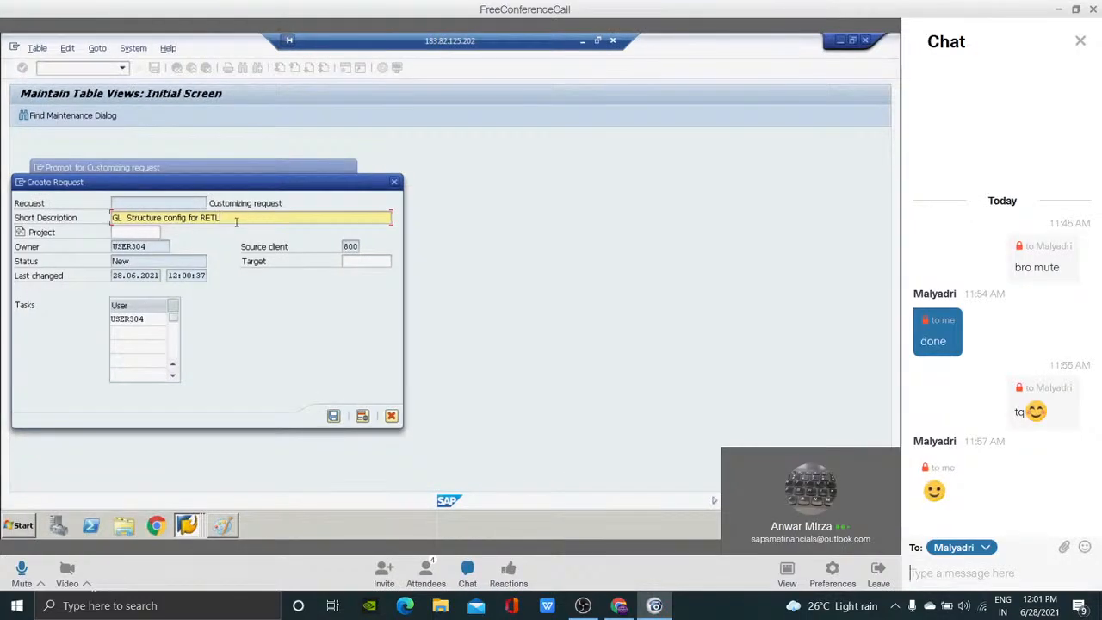
pyautogui.click(1080, 42)
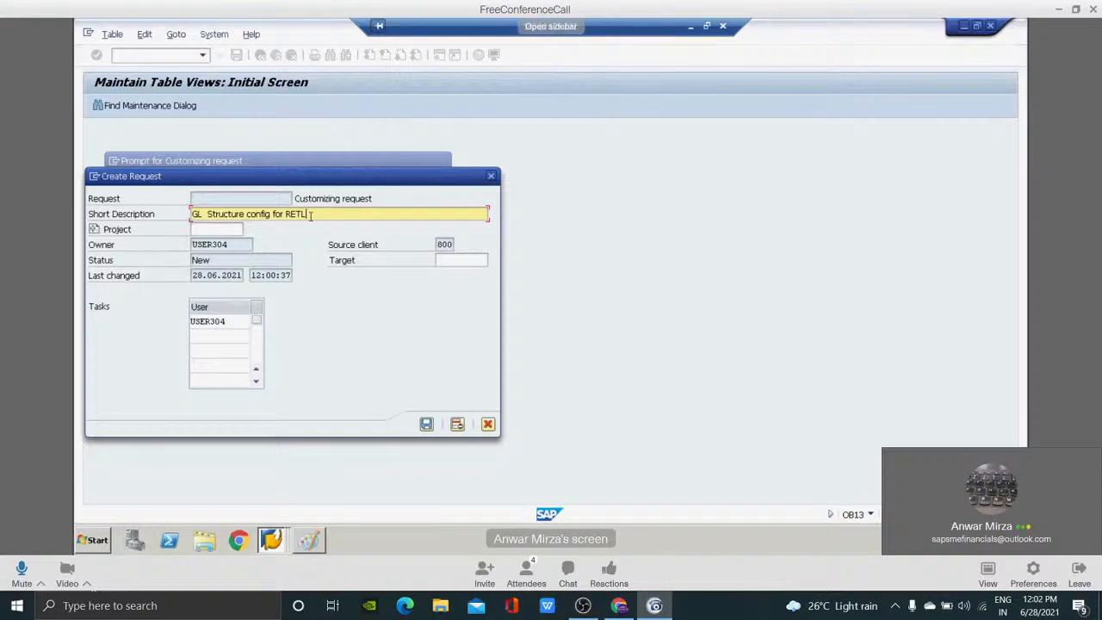
# Try "RELIANCE TELECOM IMPL. PROJ 2021" as the customizing request's short description, and erase it.
pyautogui.press('BackSpace')
pyautogui.press('BackSpace')
pyautogui.press('BackSpace')
pyautogui.press('BackSpace')
pyautogui.press('BackSpace')
pyautogui.press('BackSpace')
pyautogui.press('BackSpace')
pyautogui.press('BackSpace')
pyautogui.press('BackSpace')
pyautogui.press('BackSpace')
pyautogui.press('BackSpace')
pyautogui.press('BackSpace')
pyautogui.press('BackSpace')
pyautogui.press('BackSpace')
pyautogui.press('BackSpace')
pyautogui.press('BackSpace')
pyautogui.press('BackSpace')
pyautogui.press('BackSpace')
pyautogui.press('BackSpace')
pyautogui.press('BackSpace')
pyautogui.write('RELIANCE te')
pyautogui.press('BackSpace')
pyautogui.press('BackSpace')
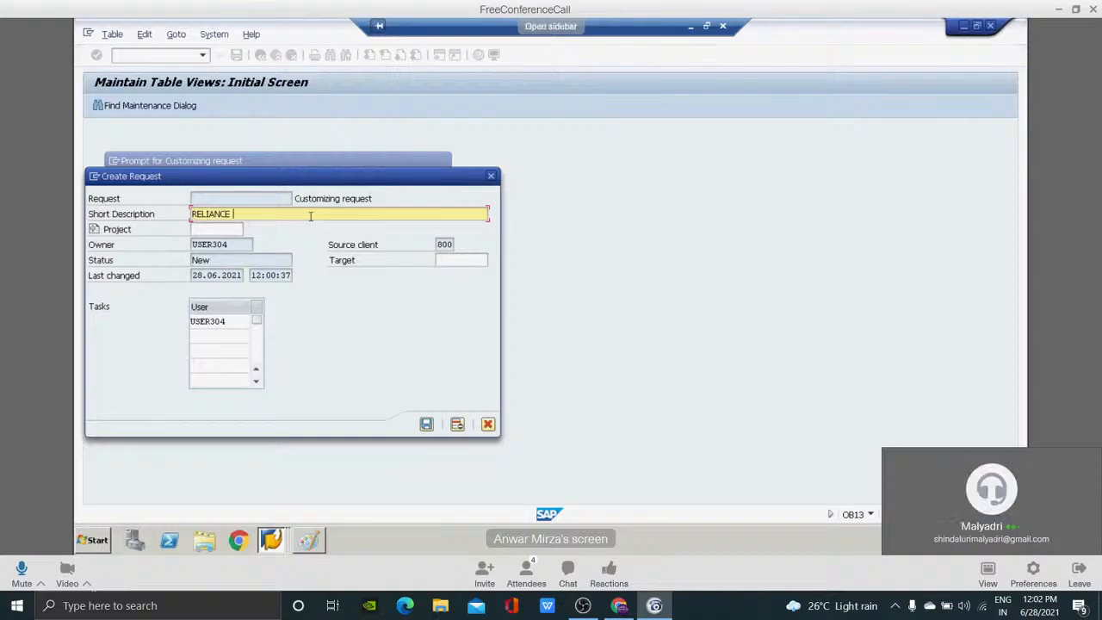
pyautogui.write('TELECOME')
pyautogui.press('BackSpace')
pyautogui.press('BackSpace')
pyautogui.write('IMPL. PROJ 2021')
pyautogui.press('BackSpace')
pyautogui.press('BackSpace')
pyautogui.press('BackSpace')
pyautogui.press('BackSpace')
pyautogui.press('BackSpace')
pyautogui.press('BackSpace')
pyautogui.press('BackSpace')
pyautogui.press('BackSpace')
pyautogui.press('BackSpace')
pyautogui.press('BackSpace')
pyautogui.press('BackSpace')
pyautogui.press('BackSpace')
pyautogui.press('BackSpace')
pyautogui.press('BackSpace')
pyautogui.press('BackSpace')
pyautogui.press('BackSpace')
pyautogui.press('BackSpace')
pyautogui.press('BackSpace')
pyautogui.press('BackSpace')
pyautogui.press('BackSpace')
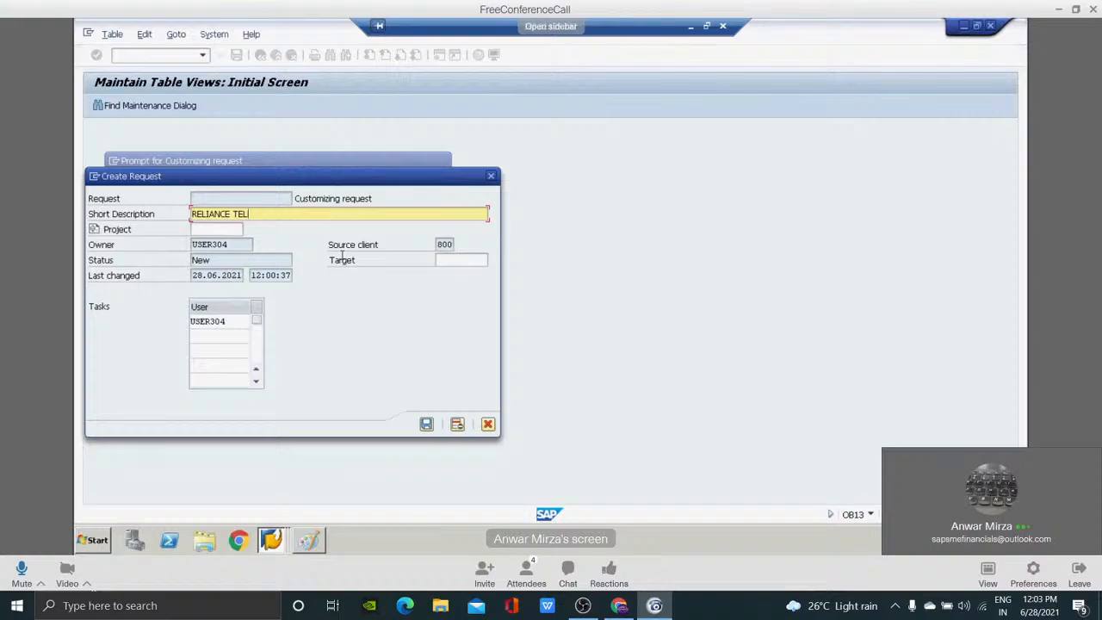
pyautogui.press('BackSpace')
pyautogui.press('BackSpace')
# Describe the customizing request as "GL STRUC CONFG FOR RETL", save it, and confirm it for the RETL chart of accounts.
pyautogui.write('ap')
pyautogui.press('BackSpace')
pyautogui.press('BackSpace')
pyautogui.write('gls')
pyautogui.press('BackSpace')
pyautogui.press('BackSpace')
pyautogui.press('BackSpace')
pyautogui.write('GL STRUC F')
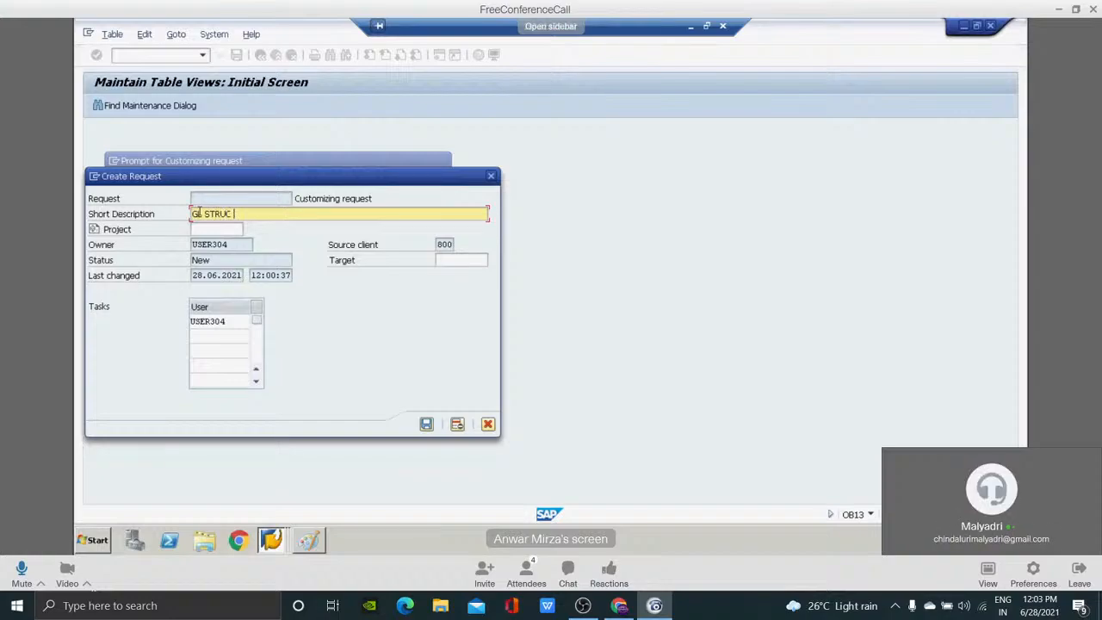
pyautogui.write('ONFG ')
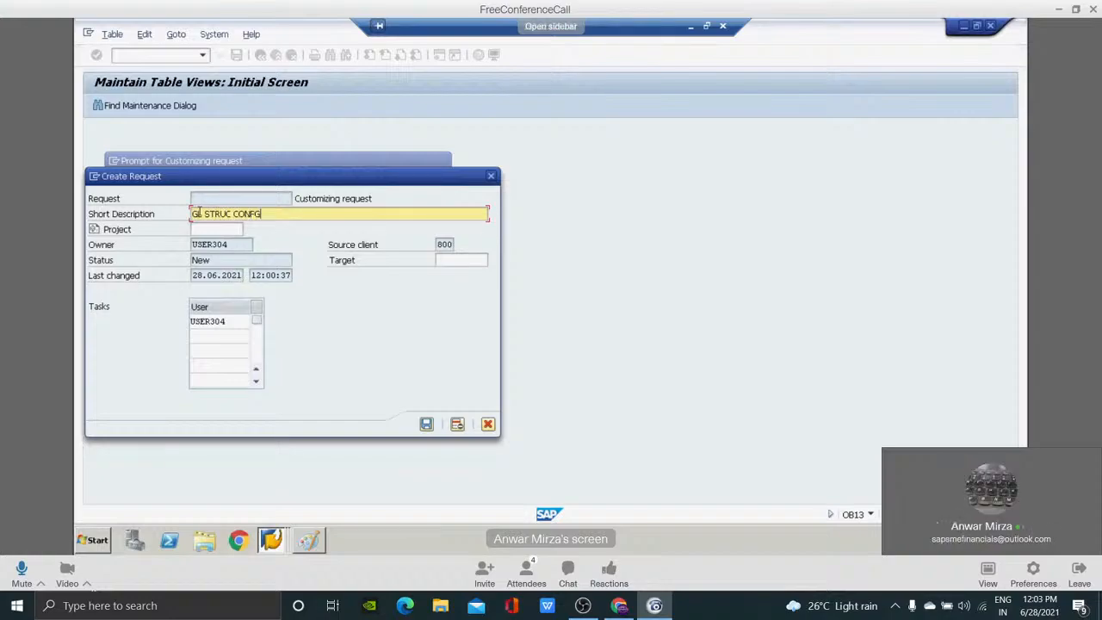
pyautogui.write('FOR RETL')
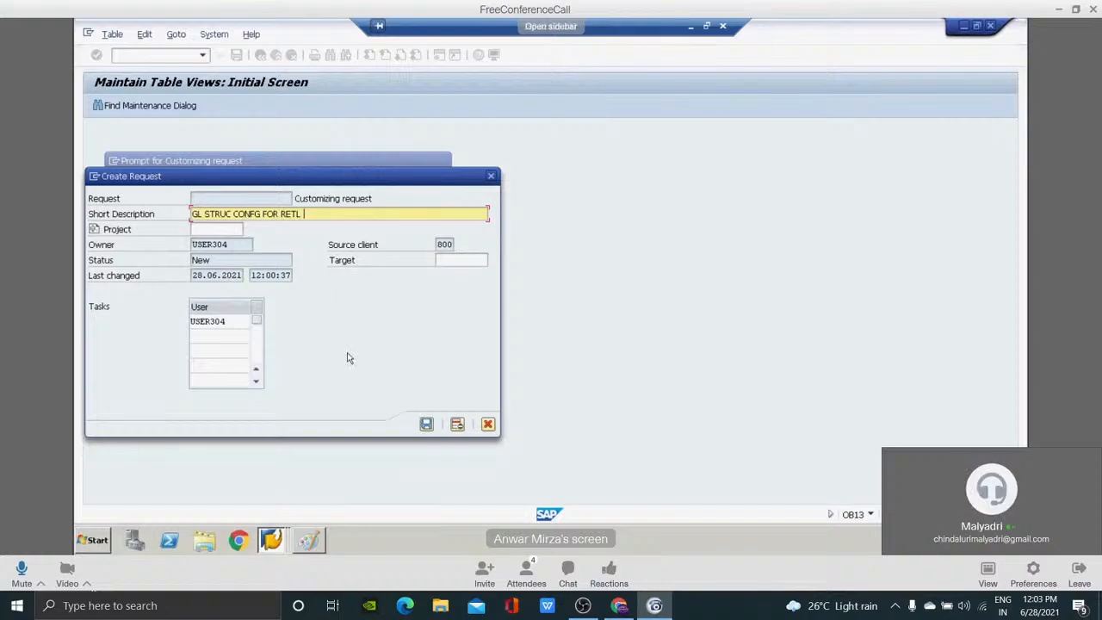
pyautogui.click(427, 425)
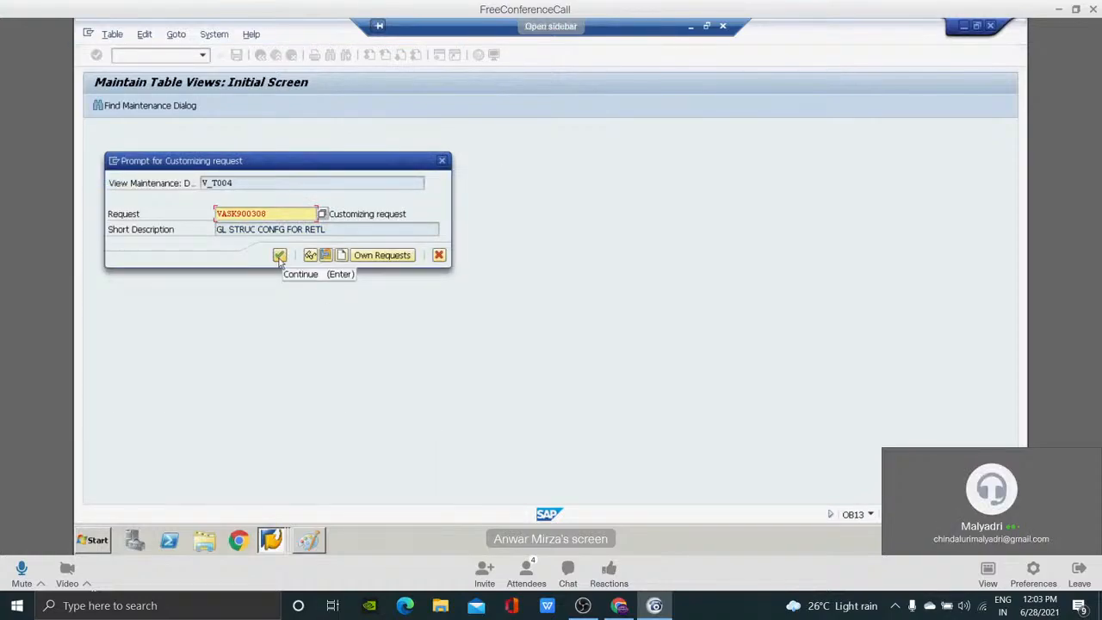
pyautogui.click(280, 256)
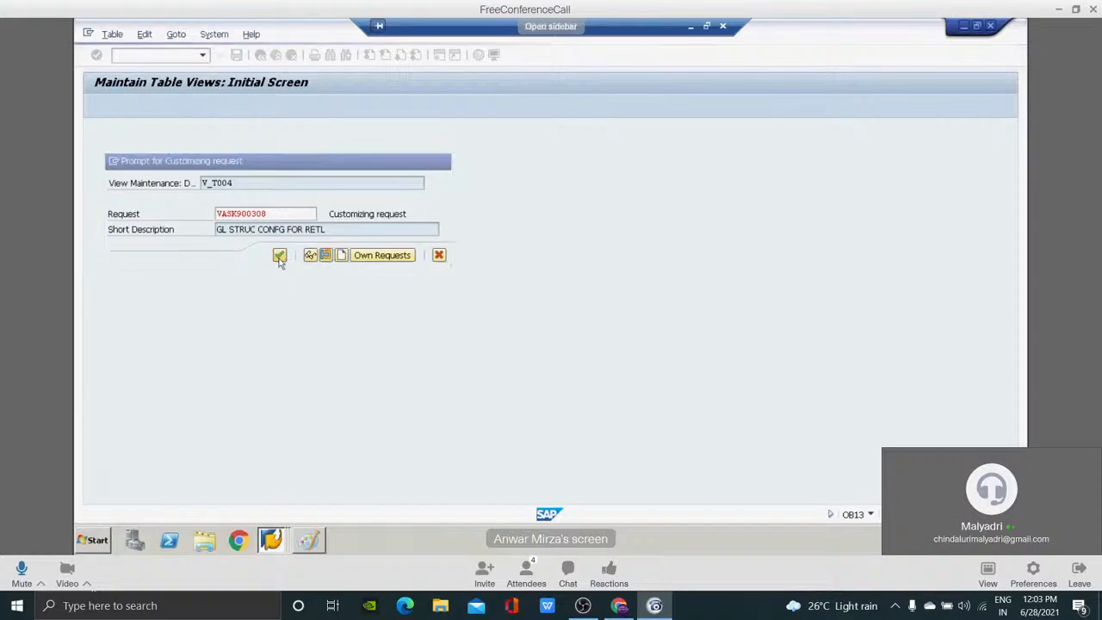
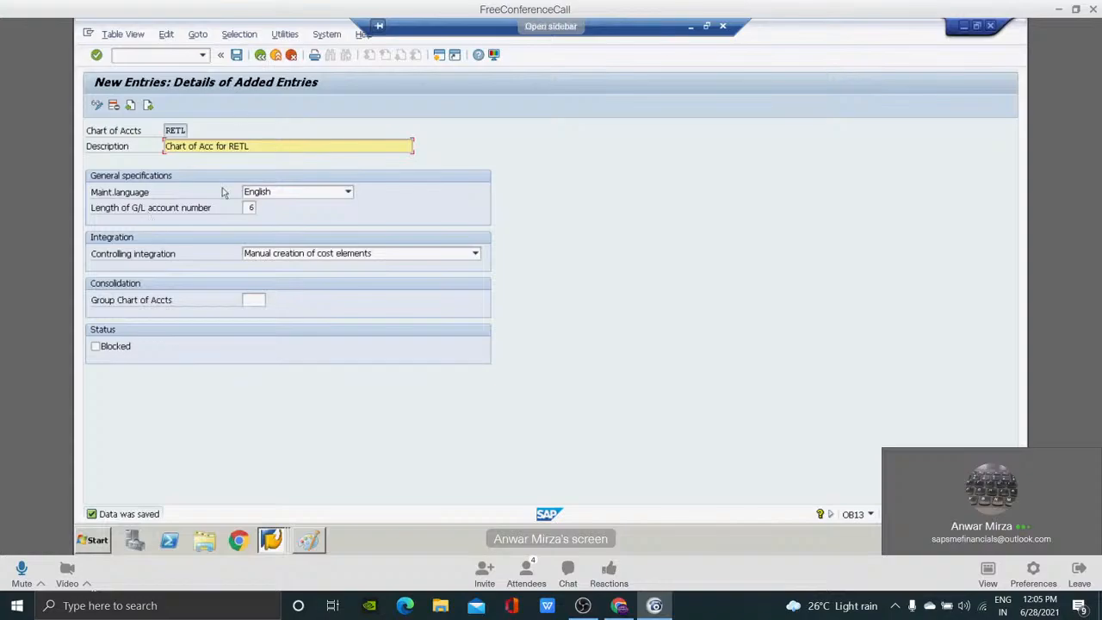
# Return from the saved chart of accounts to the implementation guide and open Assign Company Code to Chart of Accounts.
pyautogui.click(260, 55)
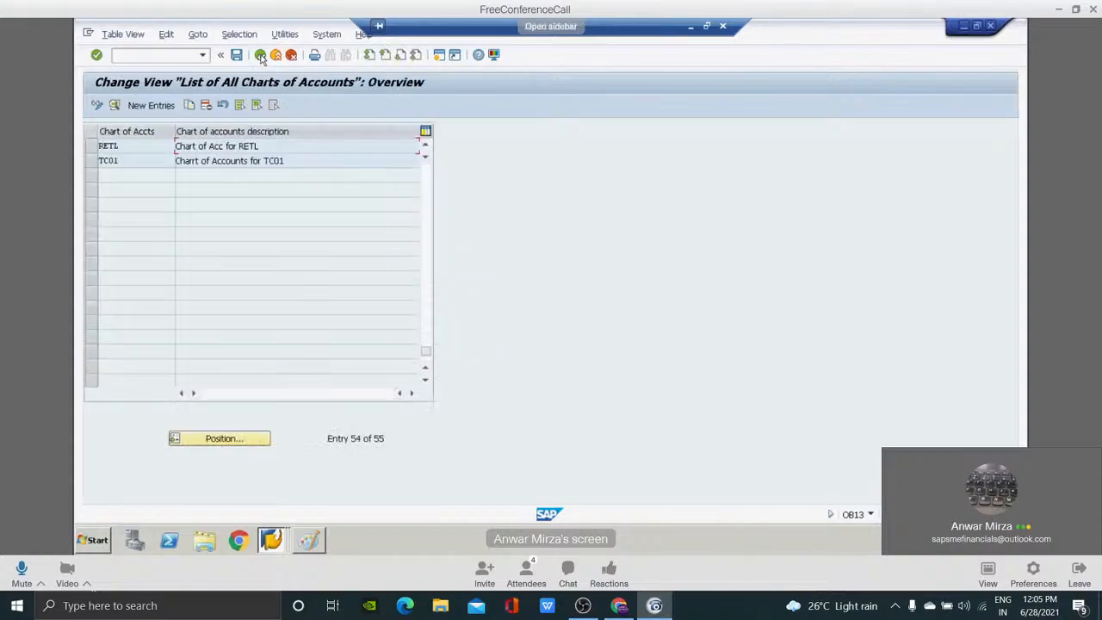
pyautogui.click(260, 56)
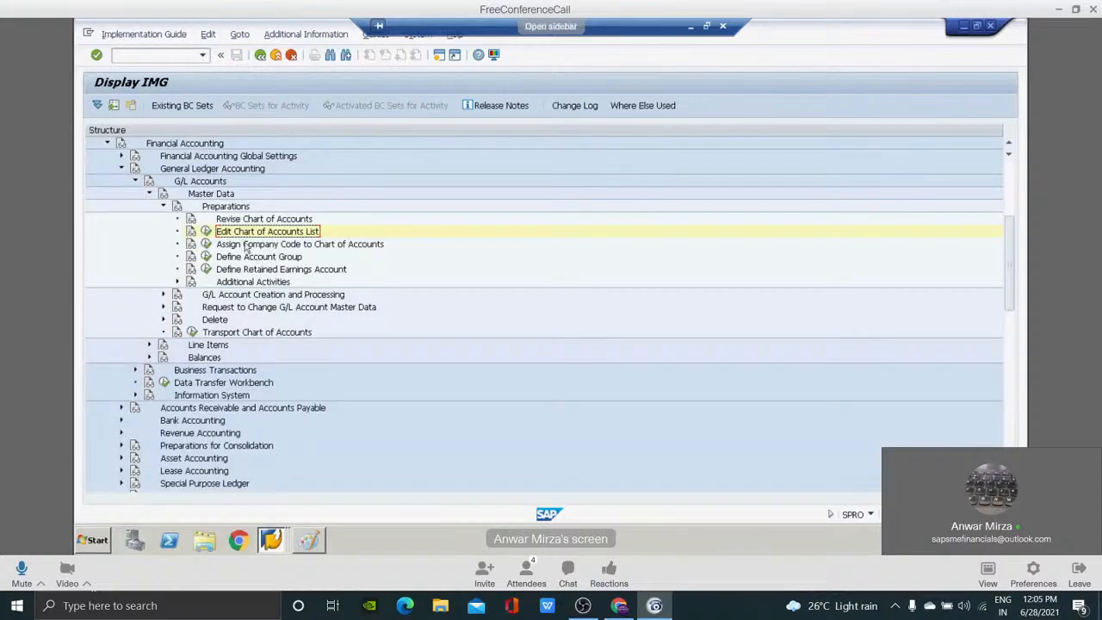
pyautogui.click(249, 245)
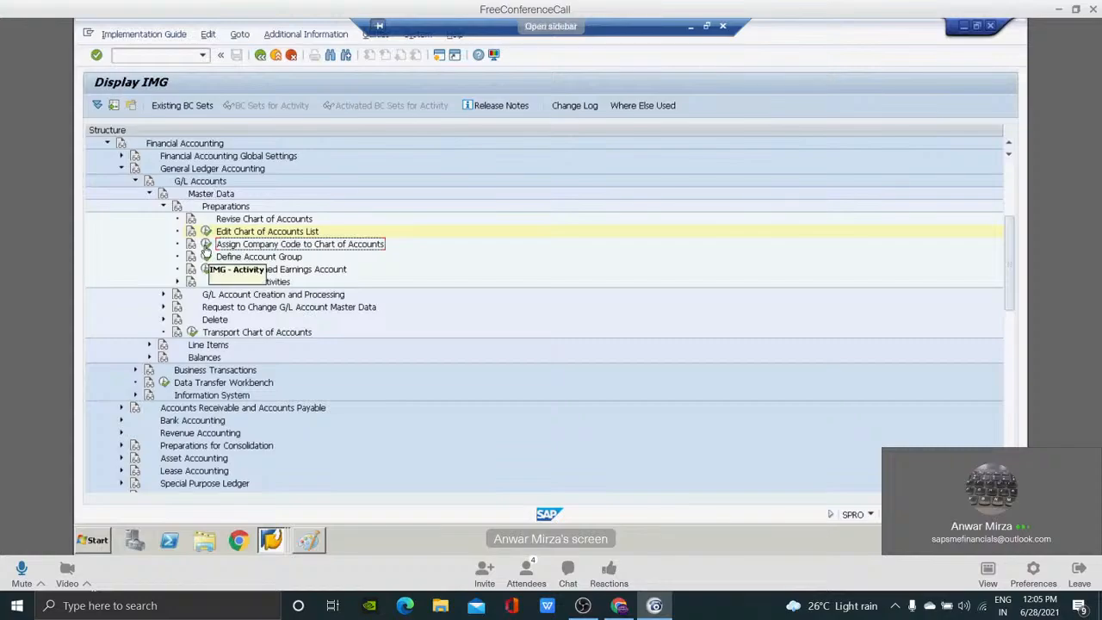
pyautogui.click(206, 246)
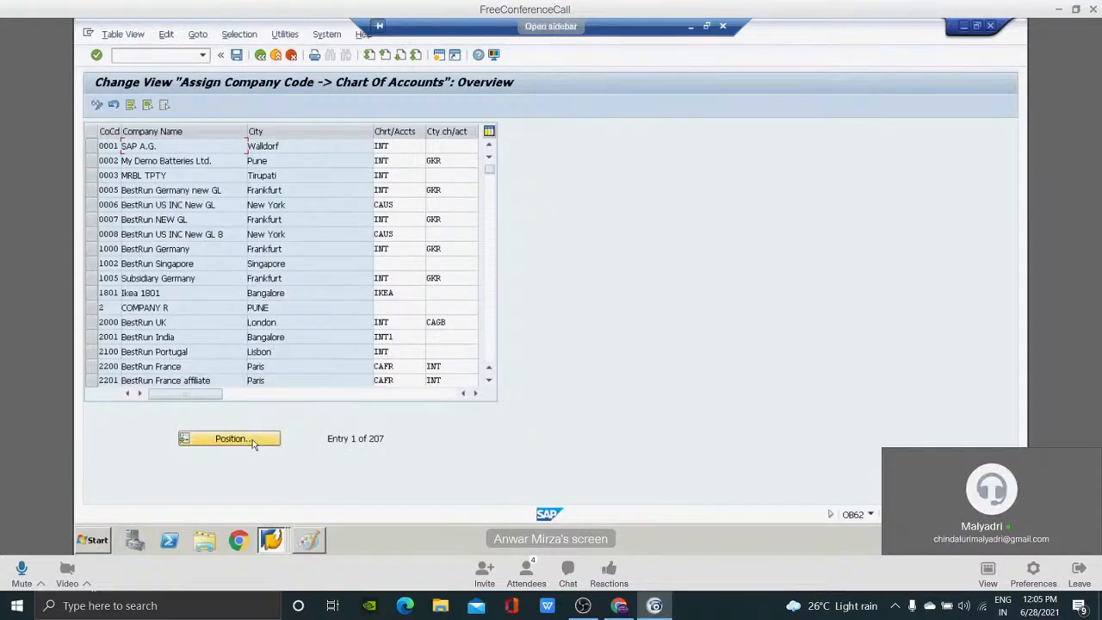
# Position the company code list on RETL and go to its chart of accounts assignment fields.
pyautogui.click(233, 439)
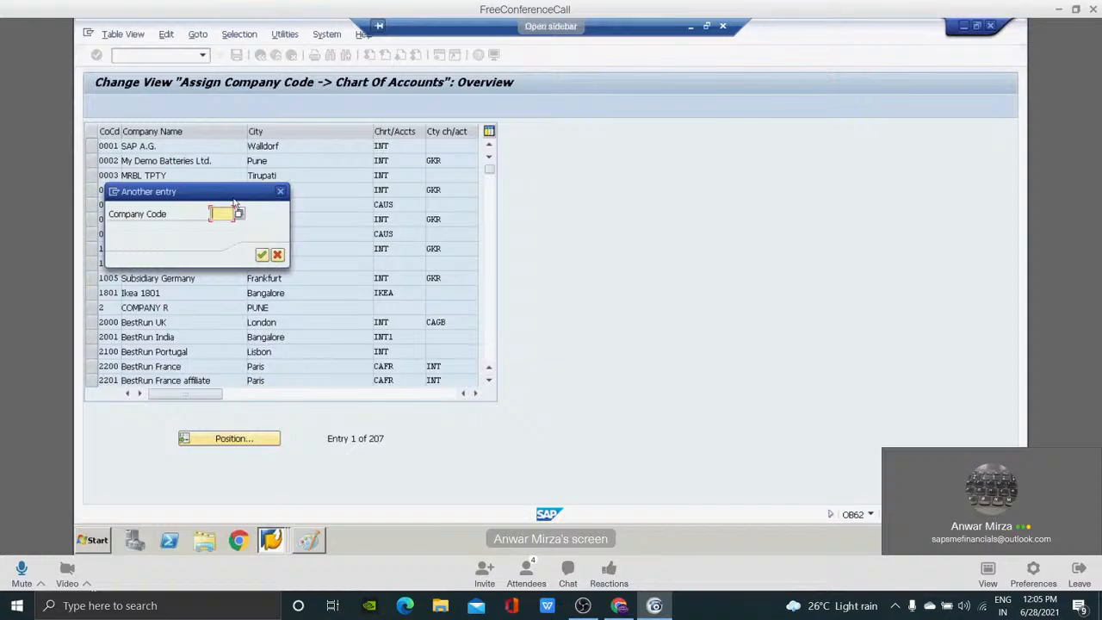
pyautogui.write('RETL')
pyautogui.press('Return')
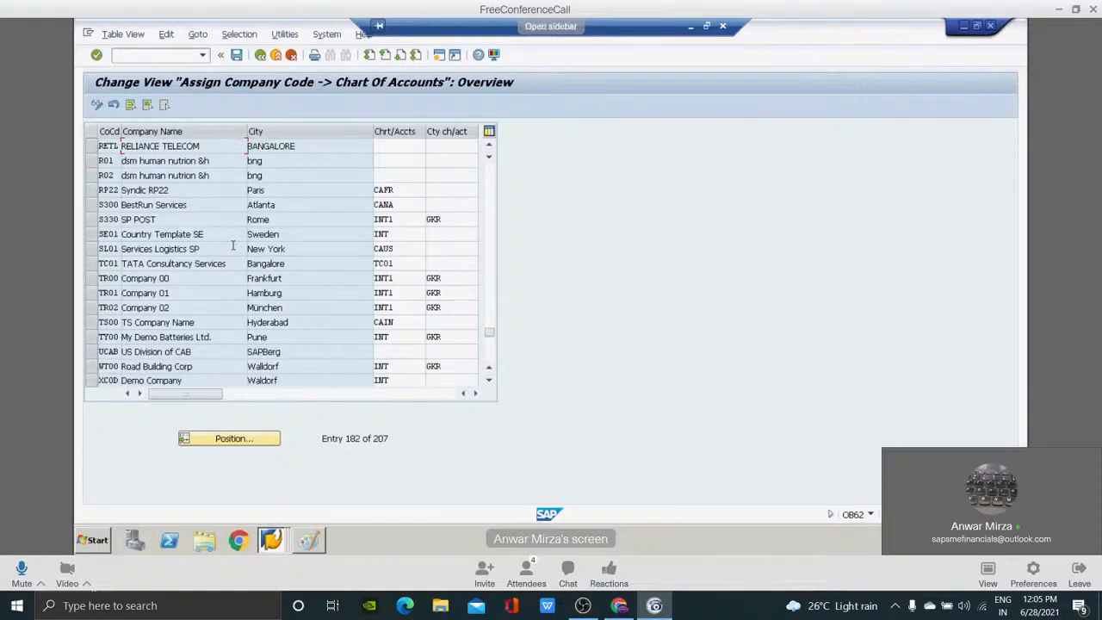
pyautogui.click(395, 145)
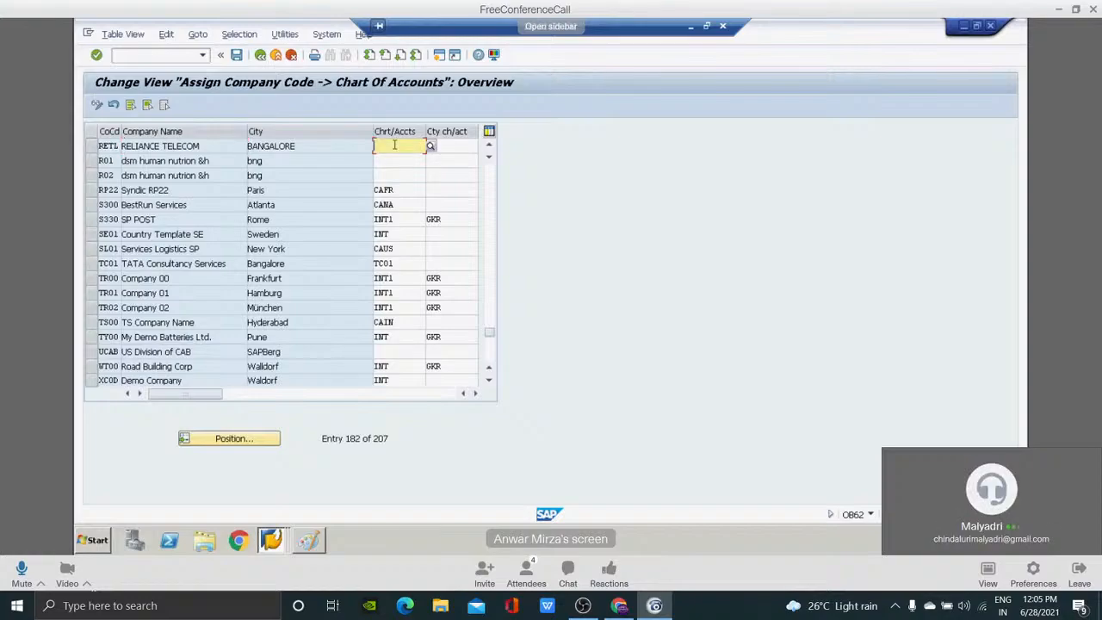
pyautogui.press('Tab')
pyautogui.click(394, 145)
pyautogui.press('Tab')
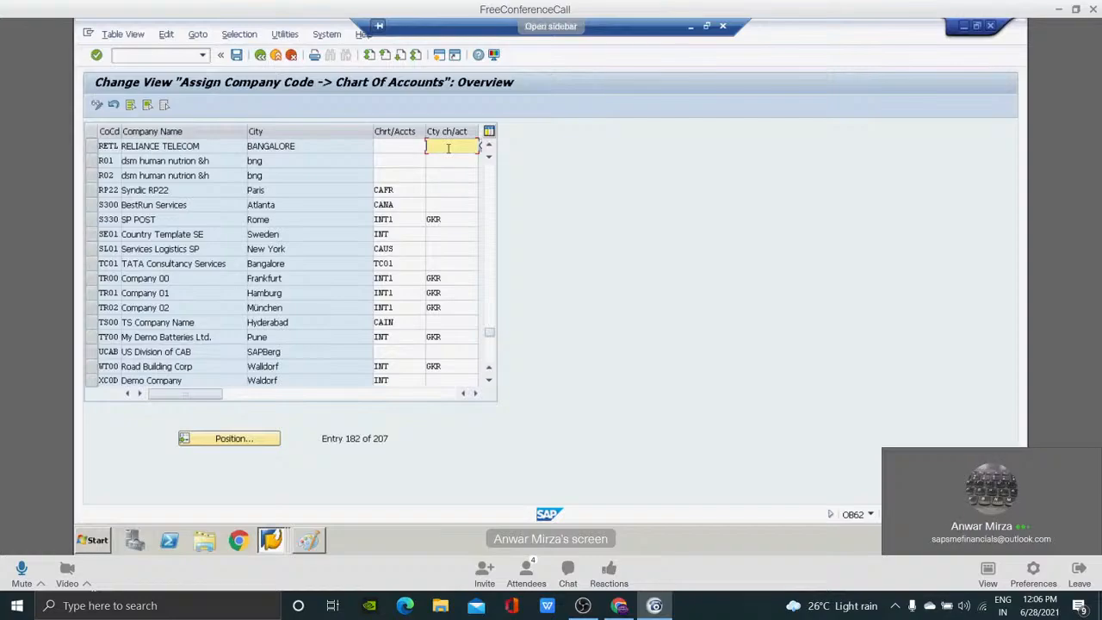
# Send the participant the private meeting chat message "bro again resounding ;(" and close the chat.
pyautogui.click(567, 573)
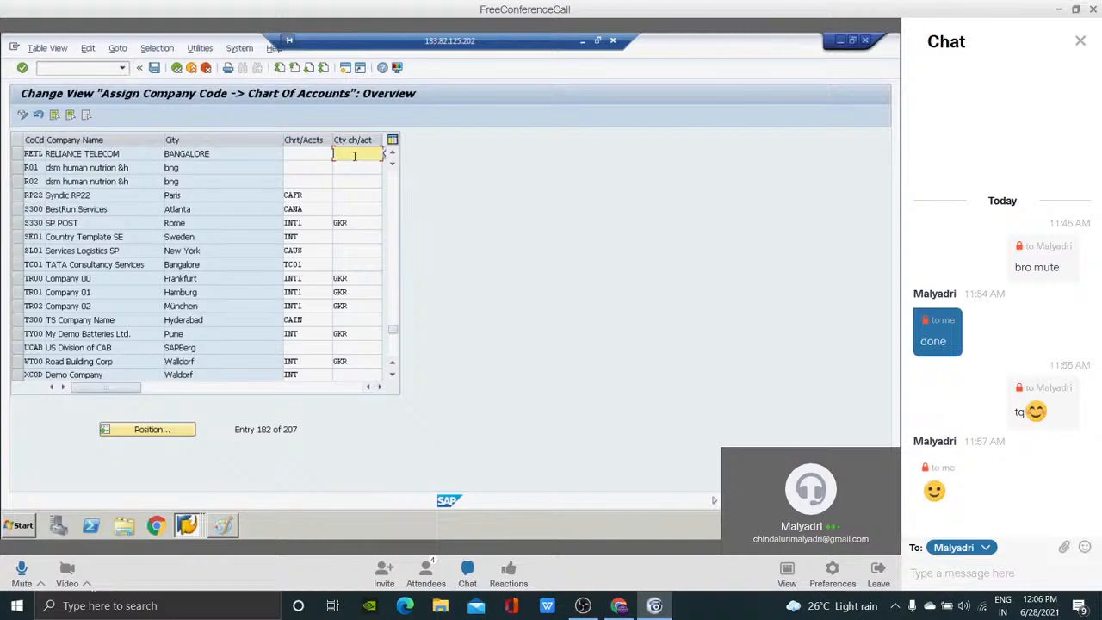
pyautogui.write('b')
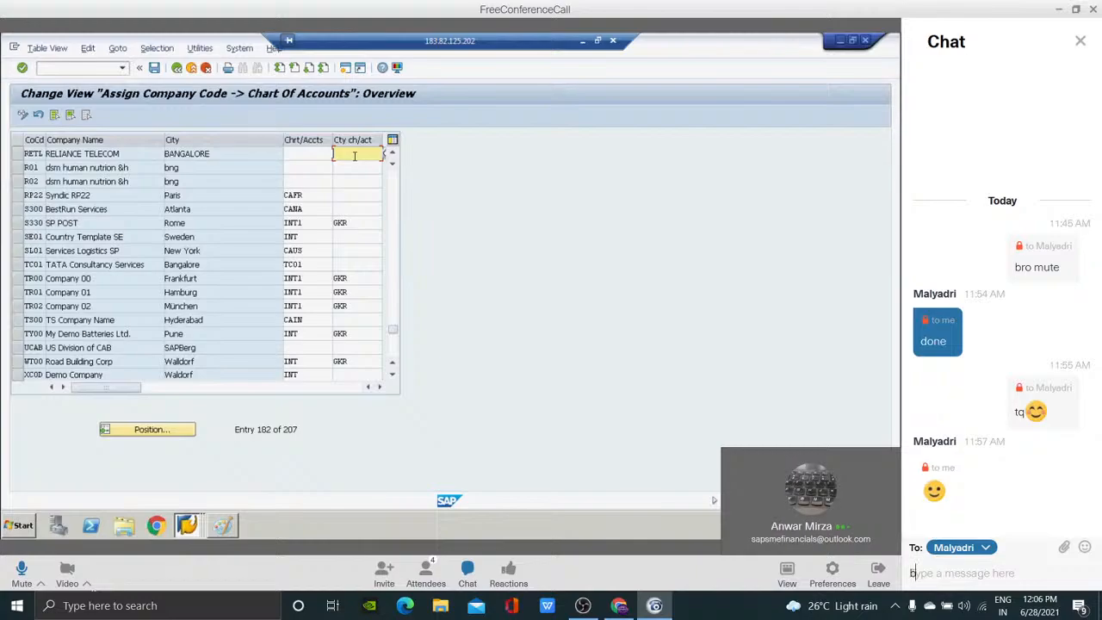
pyautogui.write('ro again')
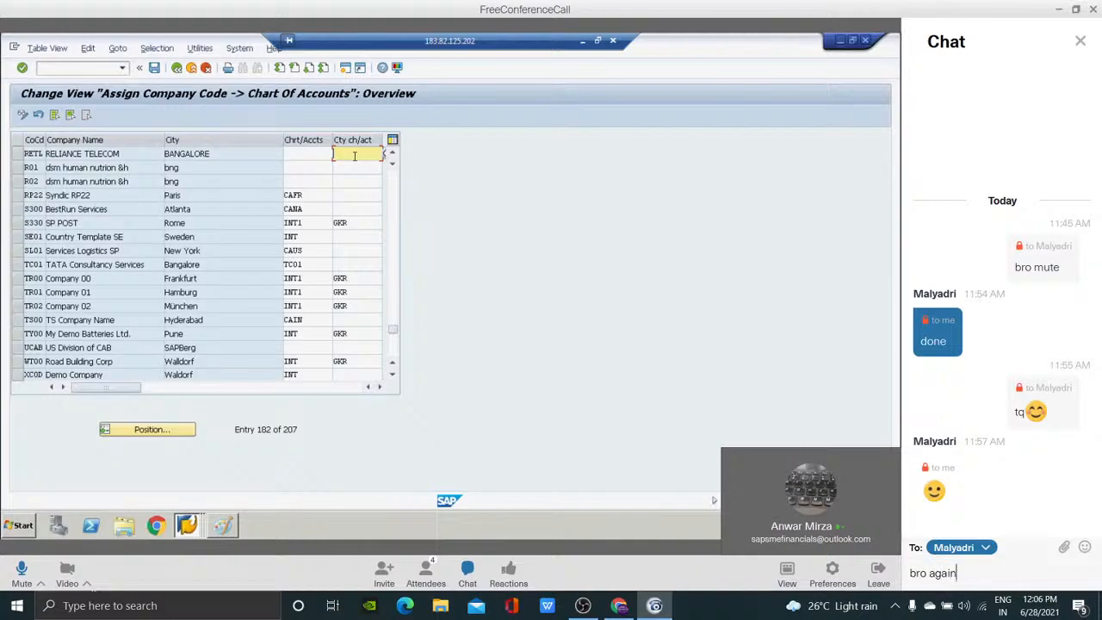
pyautogui.write(' resounding ;(')
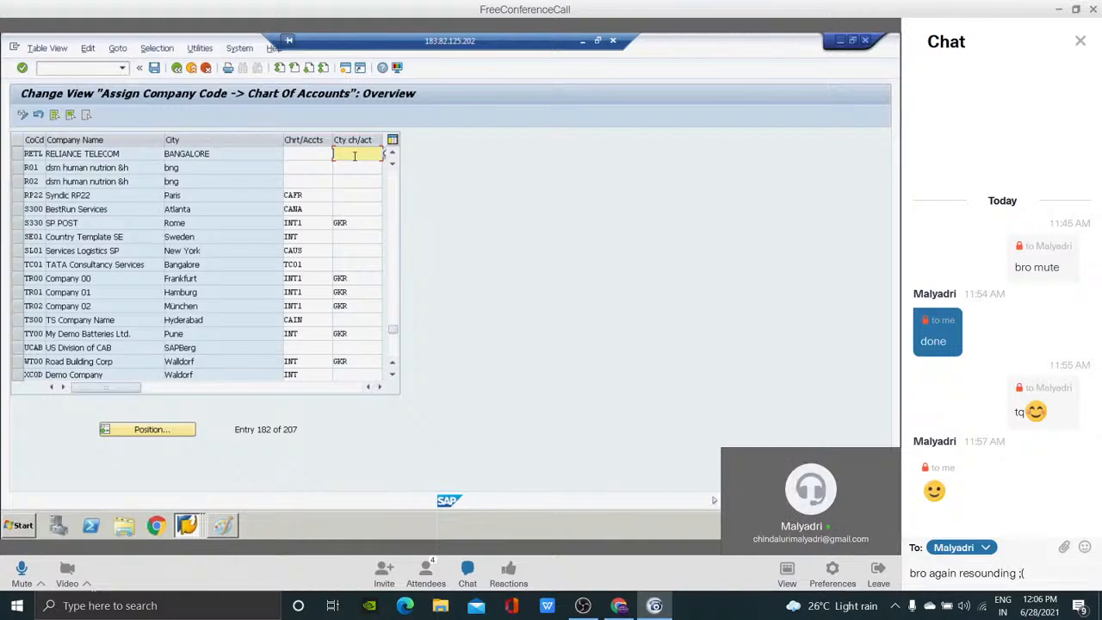
pyautogui.press('Return')
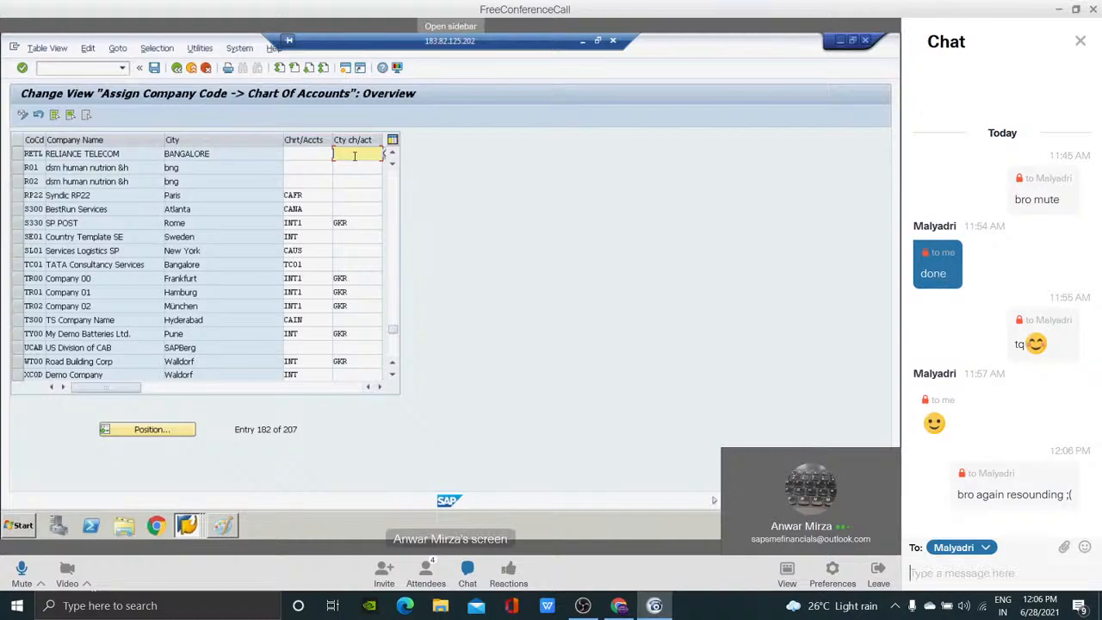
pyautogui.click(468, 573)
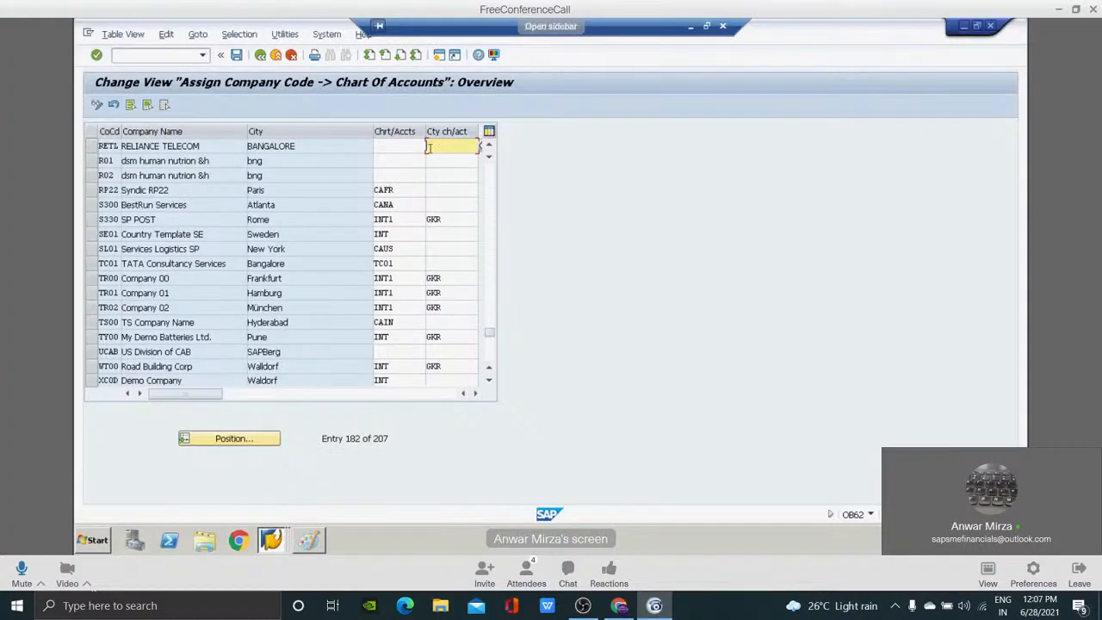
# Assign chart of accounts RETL to company code RETL, save it in the "GL STRUC CONFG FOR RETL" request, and return to the implementation guide.
pyautogui.click(404, 147)
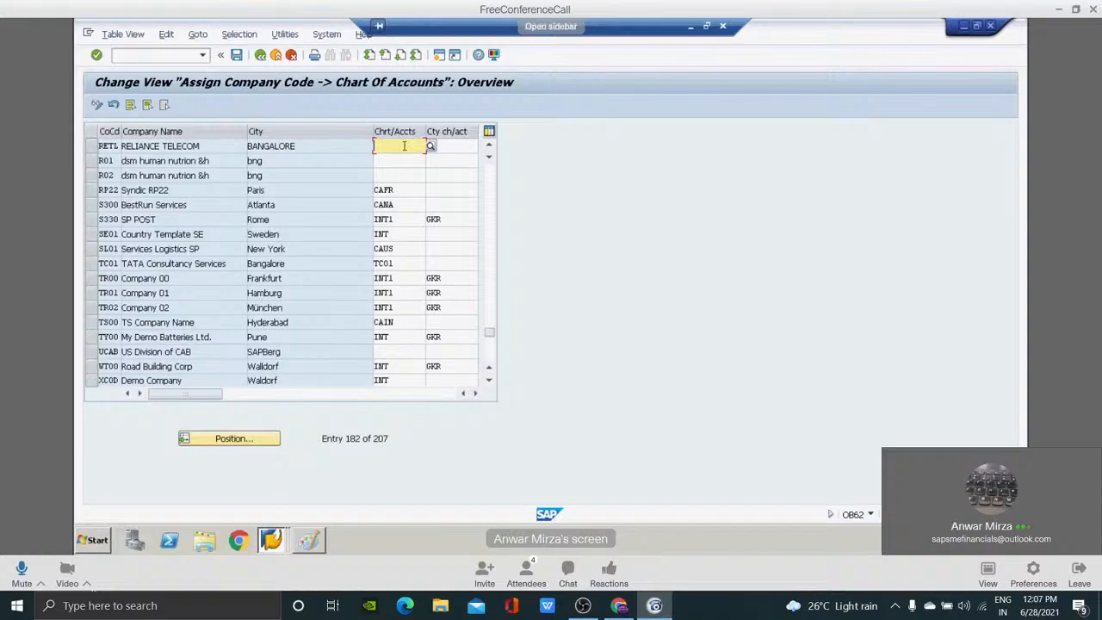
pyautogui.press('Tab')
pyautogui.click(404, 146)
pyautogui.write('RETL')
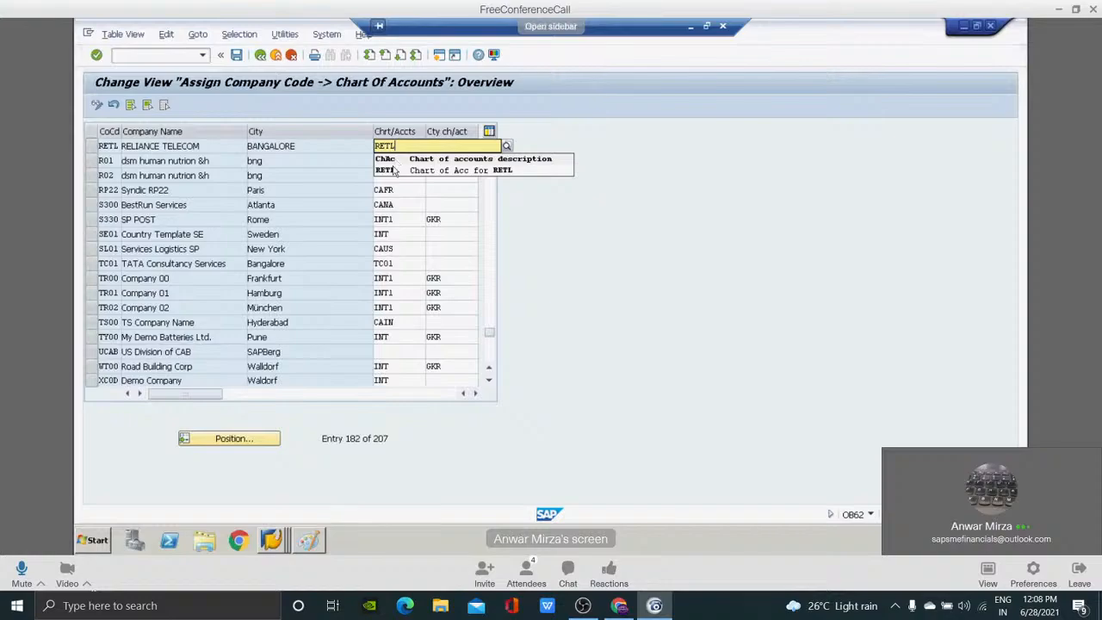
pyautogui.click(394, 170)
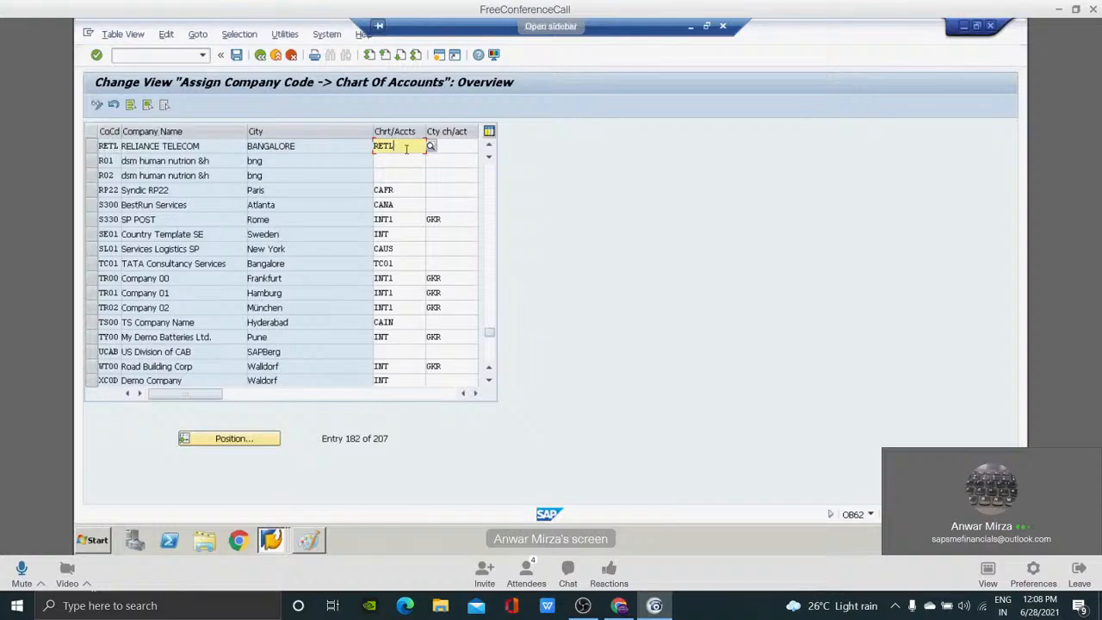
pyautogui.click(237, 56)
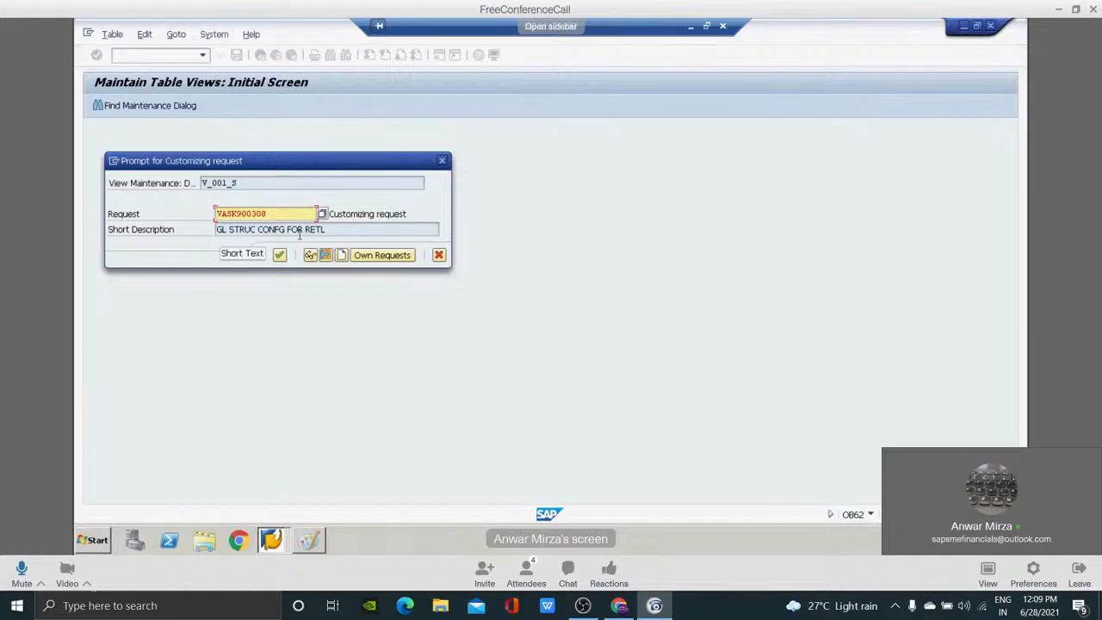
pyautogui.click(279, 256)
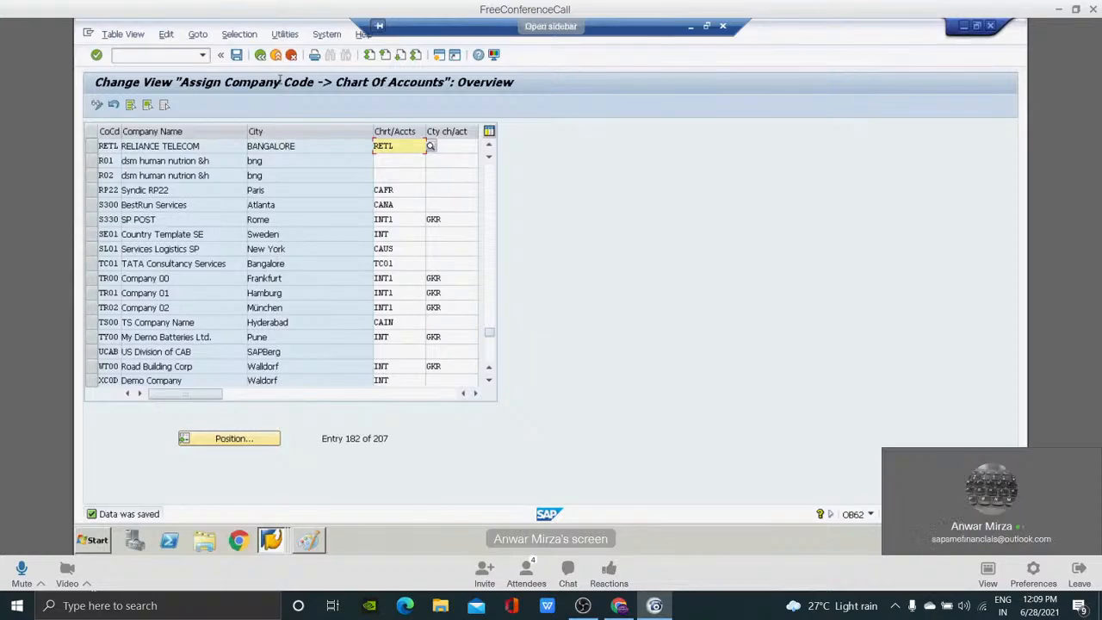
pyautogui.click(261, 56)
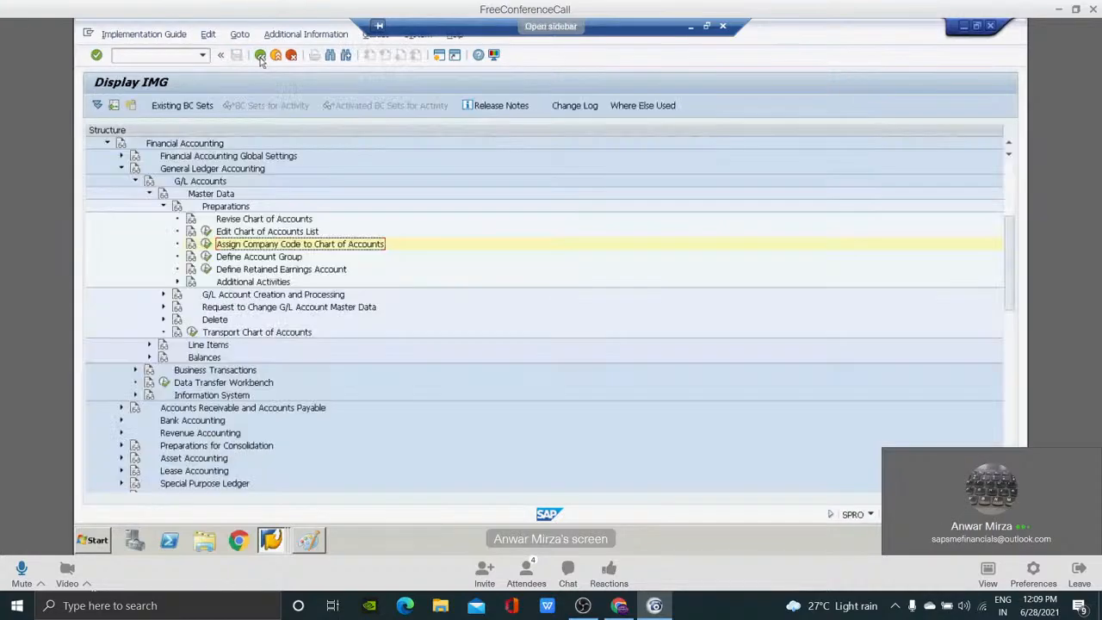
# Close the G/L account groups view held in the other session and open Define Account Group from the implementation guide.
pyautogui.click(251, 258)
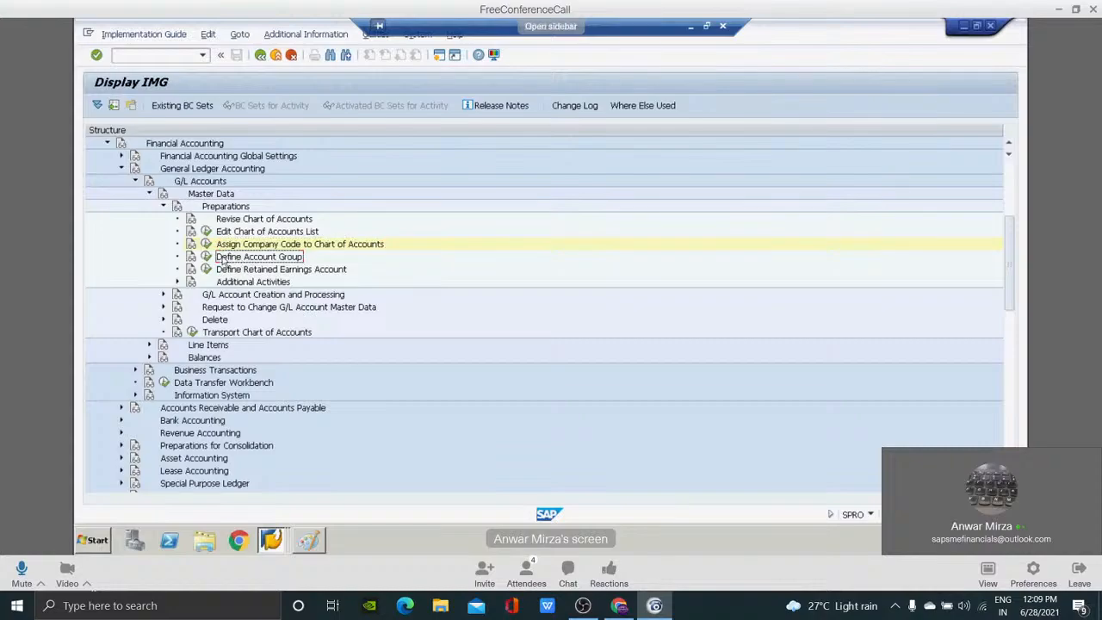
pyautogui.click(207, 259)
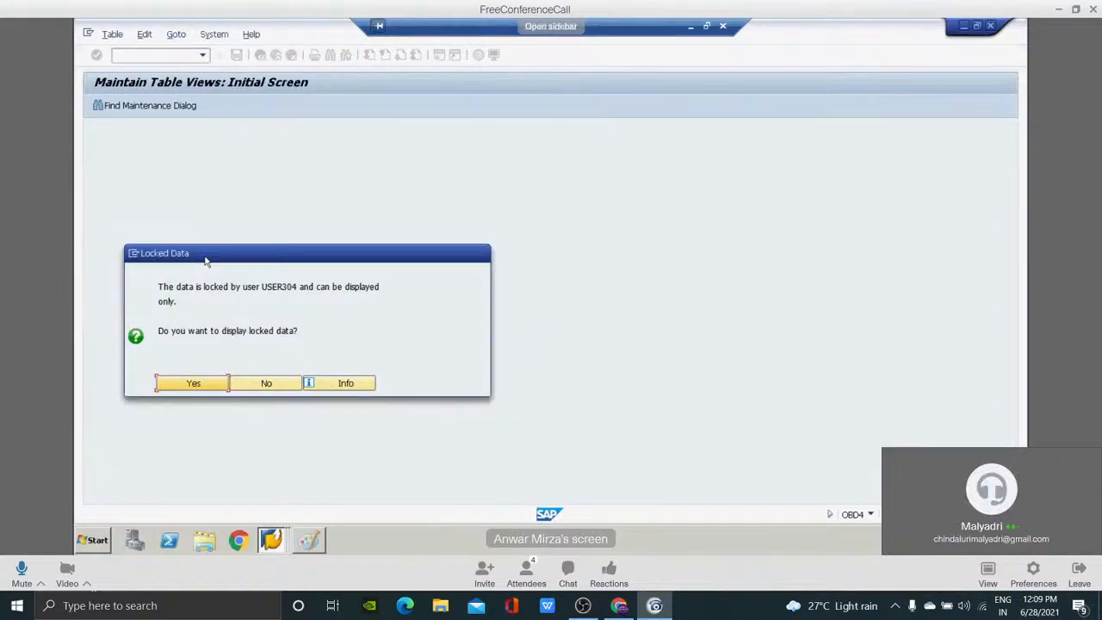
pyautogui.hotkey('alt', 'Tab')
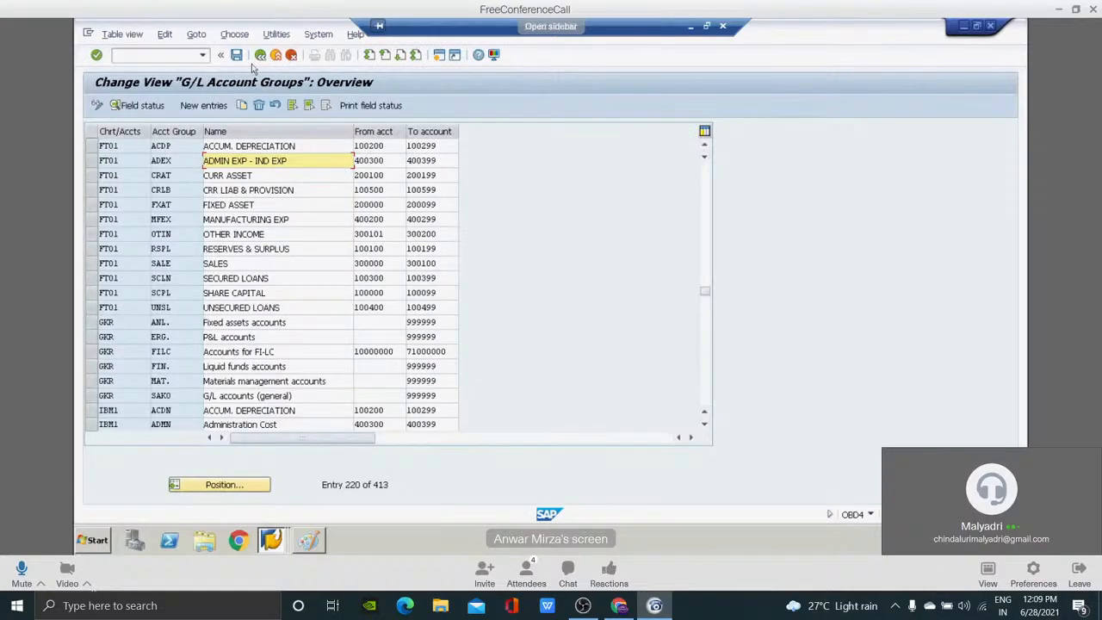
pyautogui.click(260, 57)
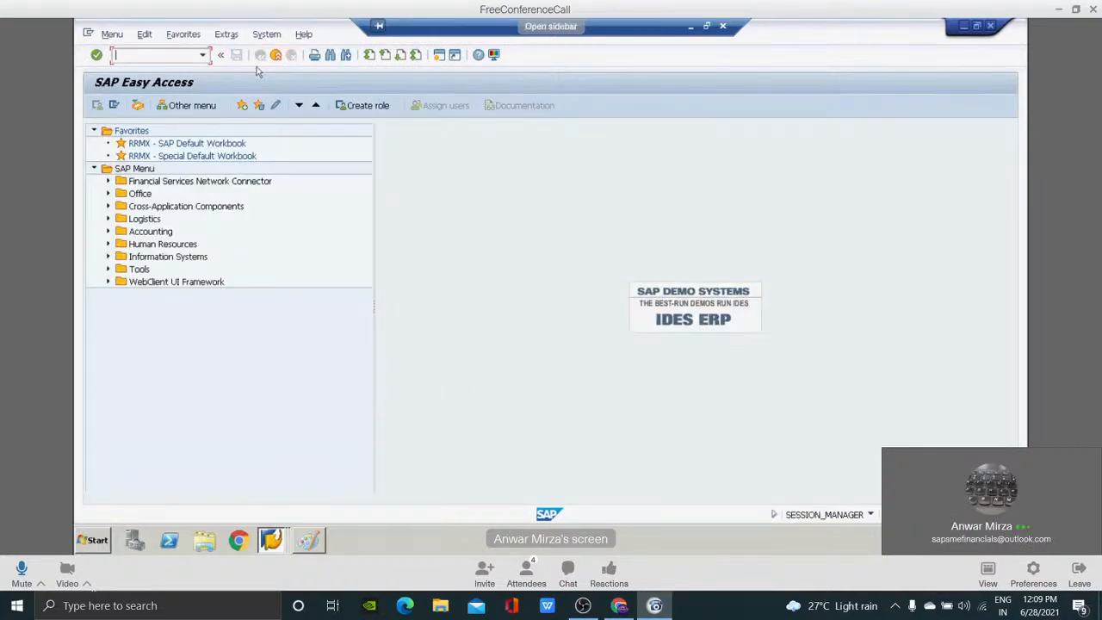
pyautogui.write('obd4')
pyautogui.press('Return')
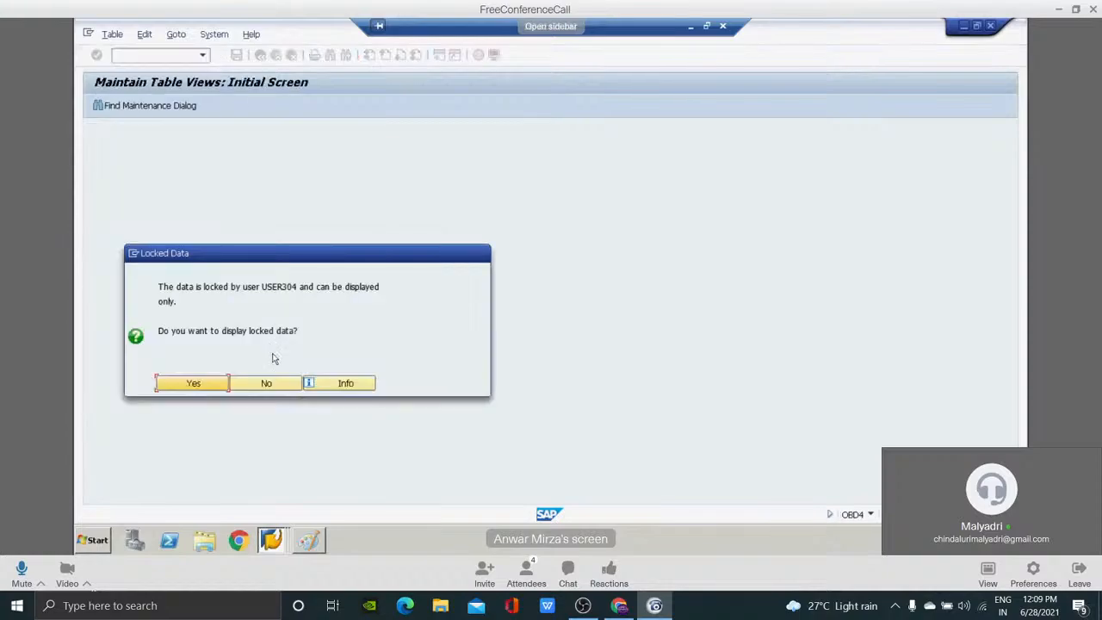
pyautogui.click(266, 384)
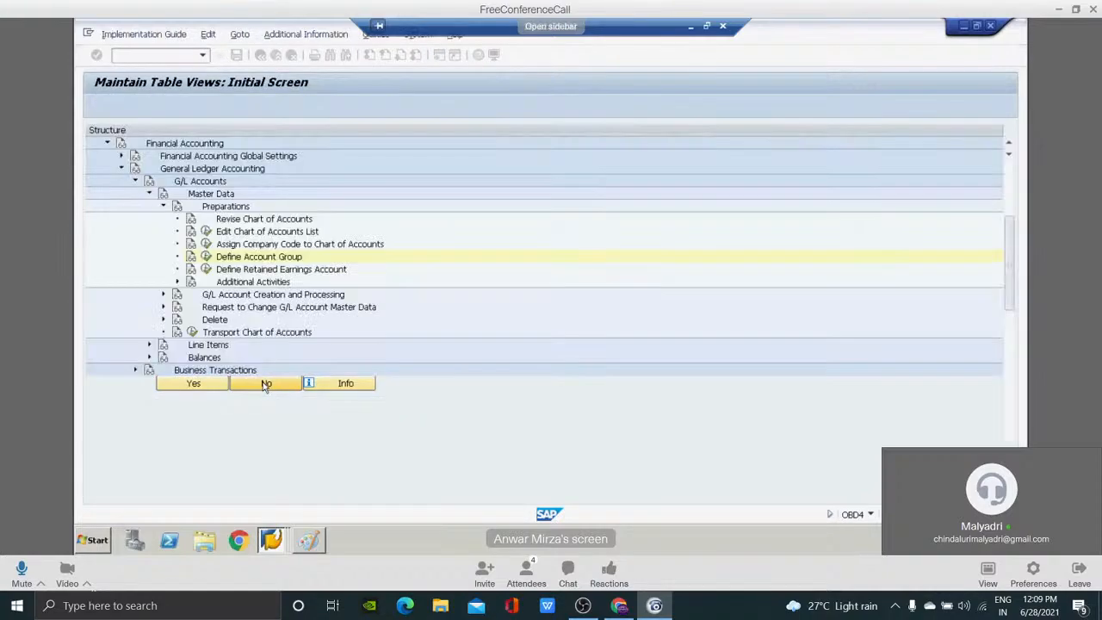
pyautogui.click(206, 257)
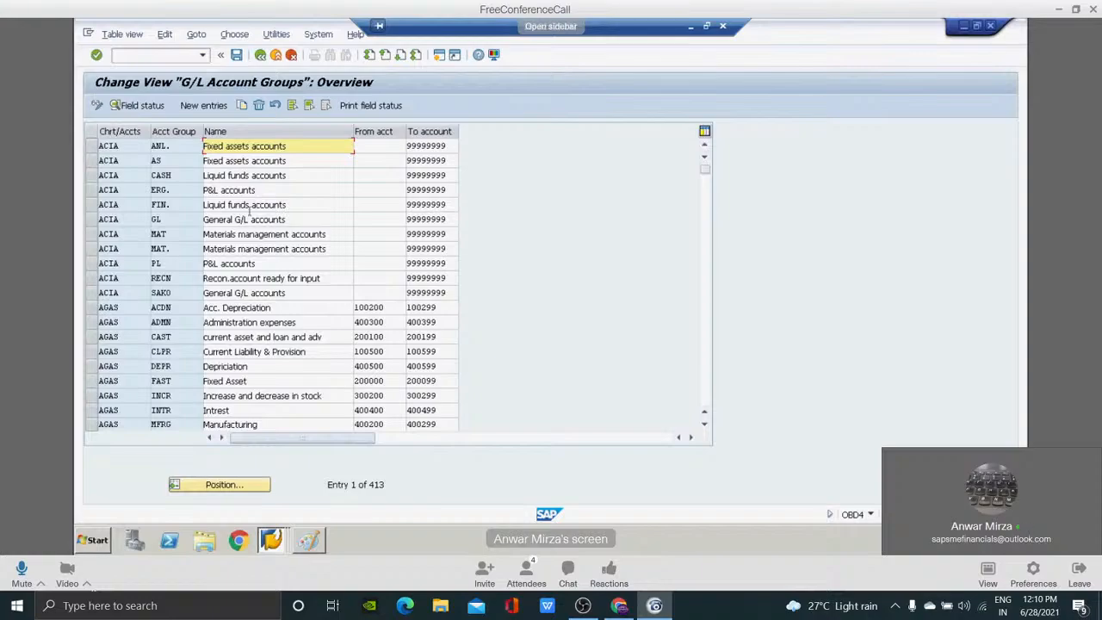
# Start a new G/L account group entry with RETL as its chart of accounts.
pyautogui.click(199, 105)
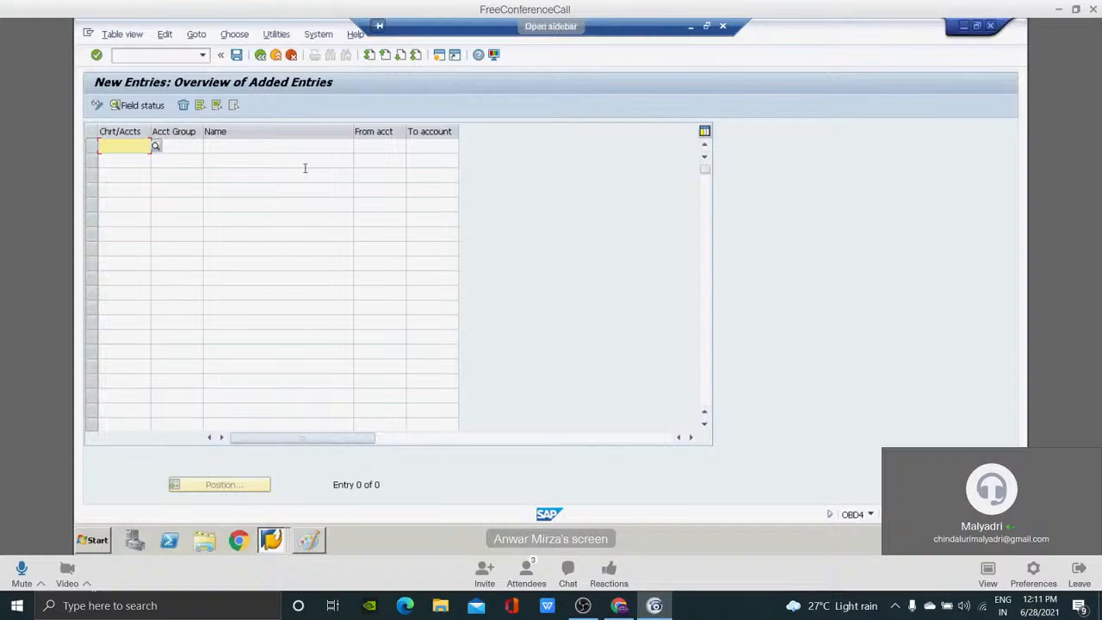
pyautogui.write('RETL')
pyautogui.press('Tab')
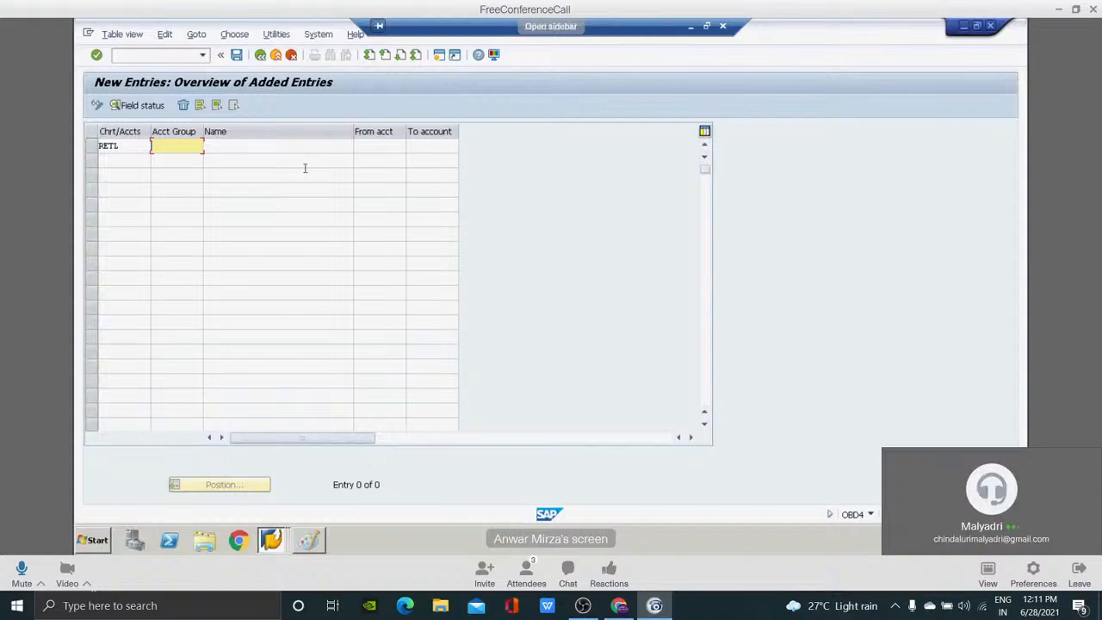
# Try REAT as the new entry's account group code, and erase it.
pyautogui.write('REAT')
pyautogui.press('Tab')
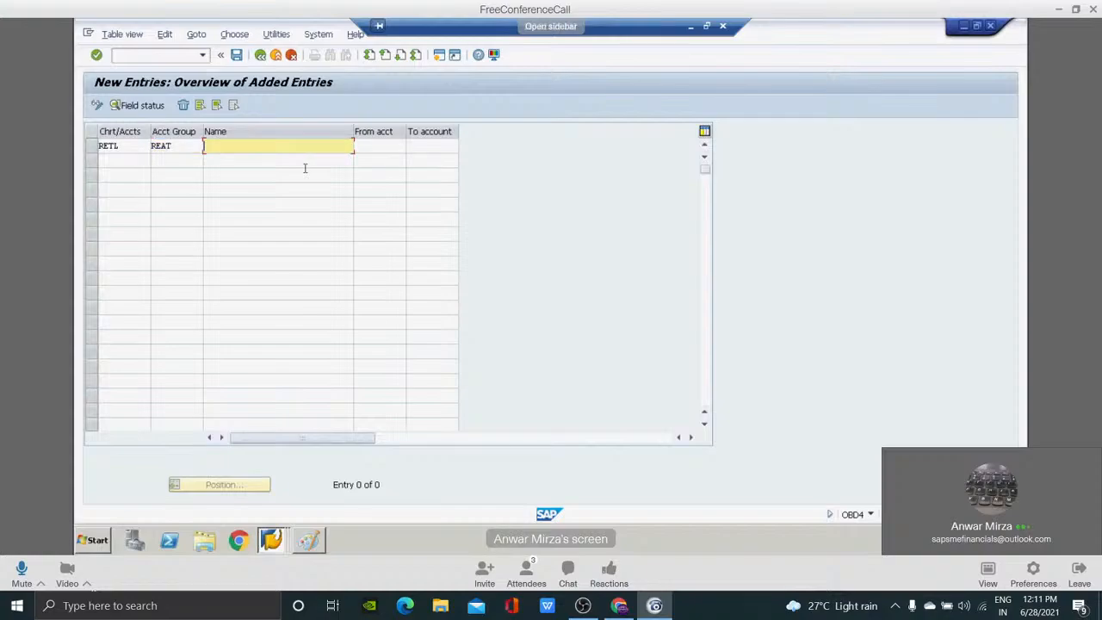
pyautogui.hotkey('shift', 'Tab')
pyautogui.press('BackSpace')
pyautogui.press('BackSpace')
pyautogui.press('BackSpace')
pyautogui.press('BackSpace')
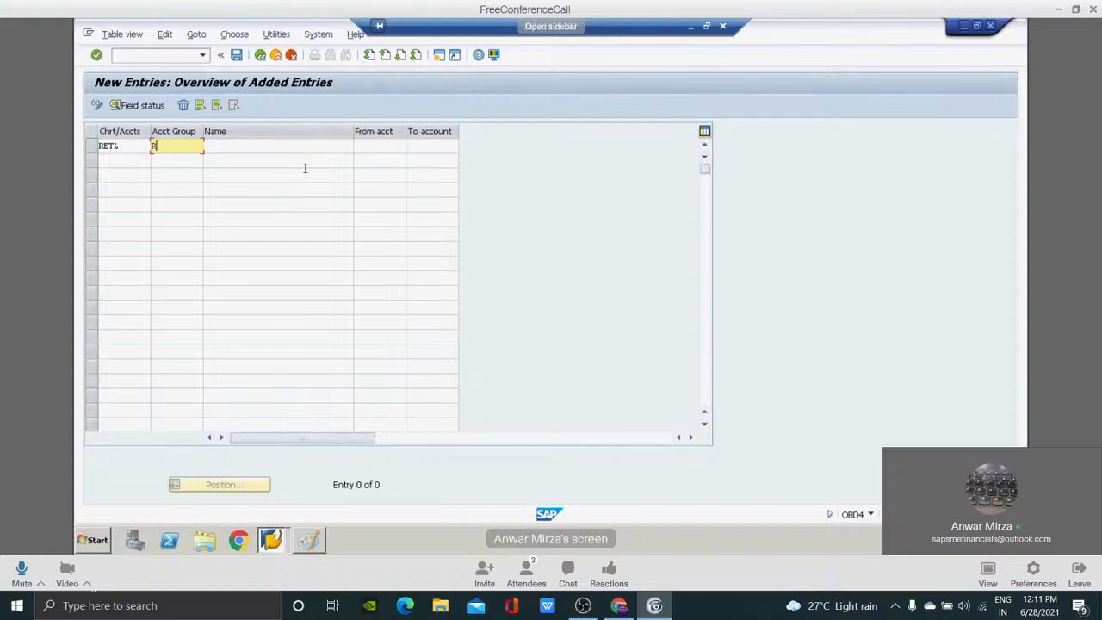
pyautogui.write('6534')
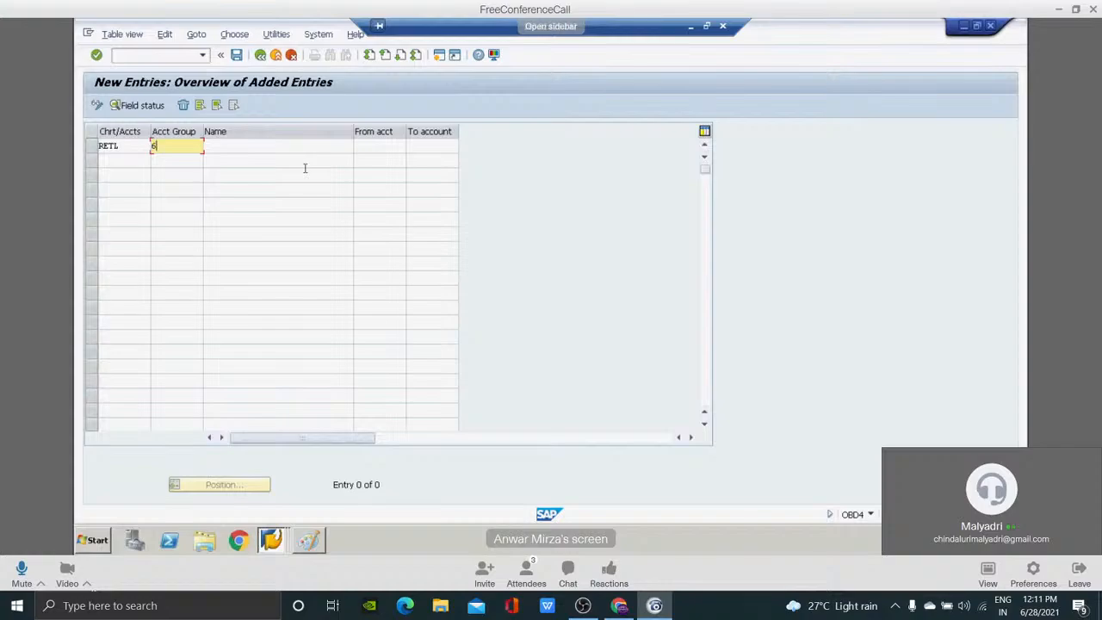
pyautogui.press('BackSpace')
pyautogui.press('BackSpace')
pyautogui.press('BackSpace')
pyautogui.press('BackSpace')
# Set the new entry's account group code to FXAT and its name to FIXED ASSETS.
pyautogui.write('FN')
pyautogui.write('AT')
pyautogui.click(259, 147)
pyautogui.write('FIXED AS')
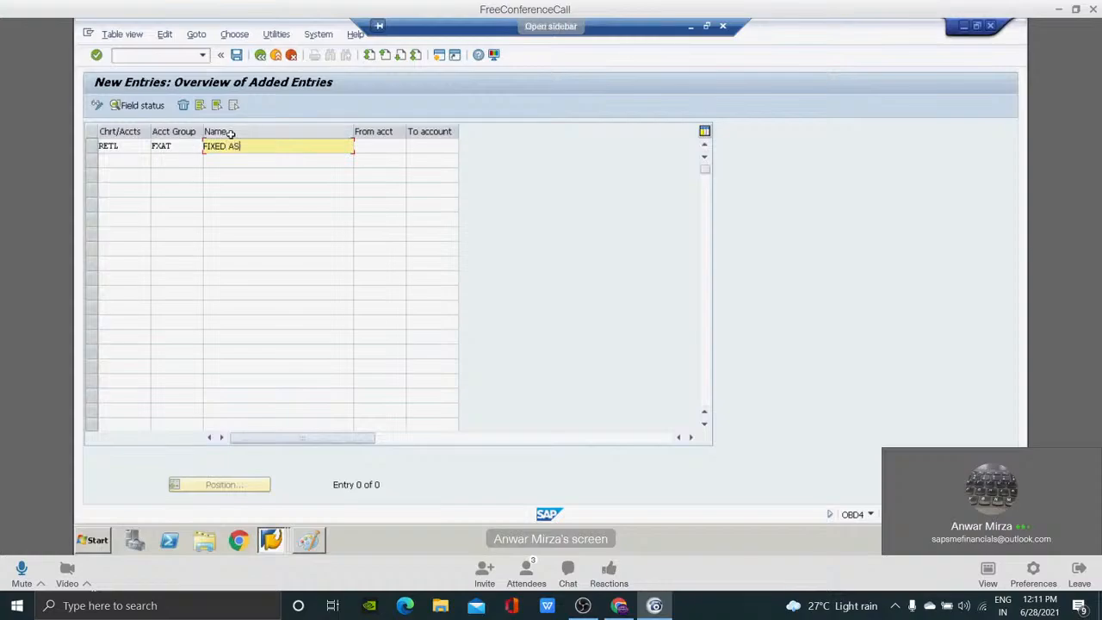
pyautogui.write('SETS')
pyautogui.press('Tab')
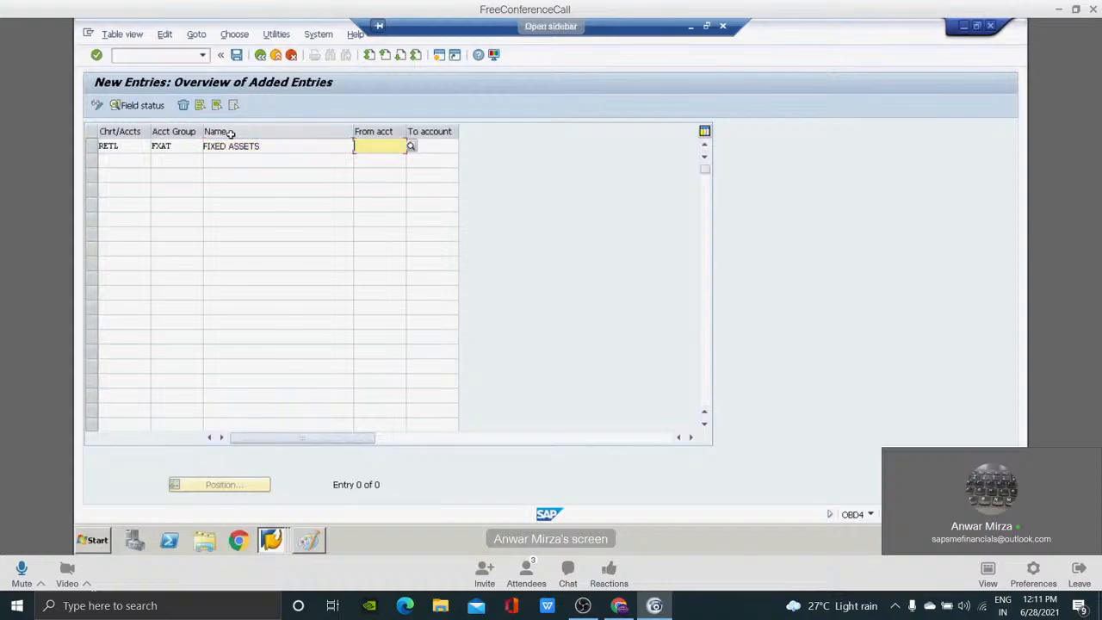
# Set the FIXED ASSETS group's account range from 200000 to 200100.
pyautogui.click(363, 148)
pyautogui.write('2')
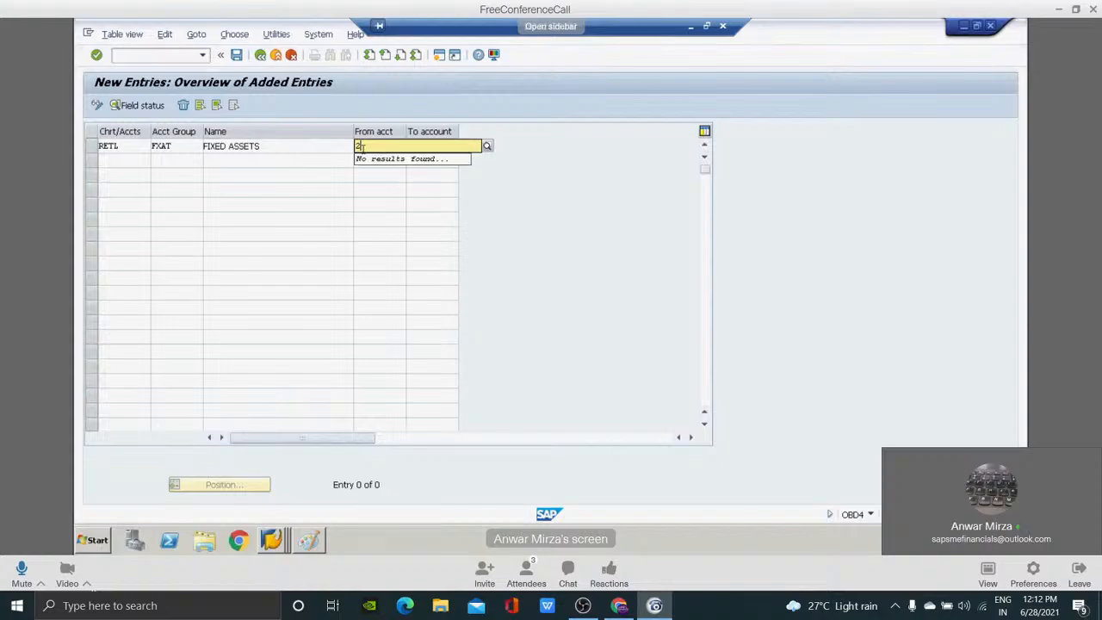
pyautogui.write('00000')
pyautogui.press('Tab')
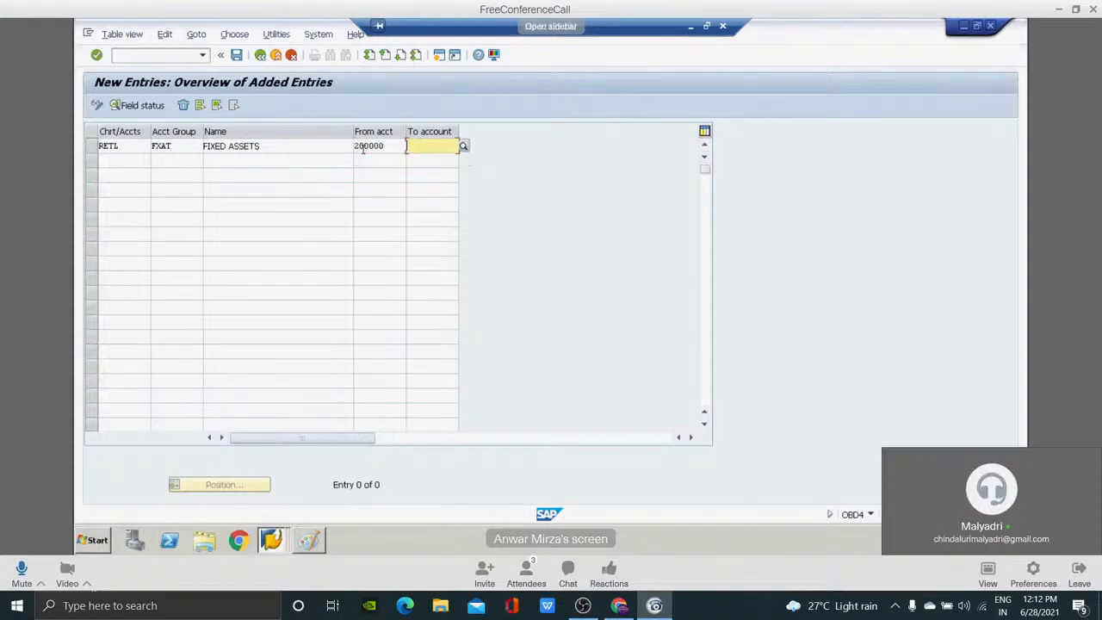
pyautogui.write('200')
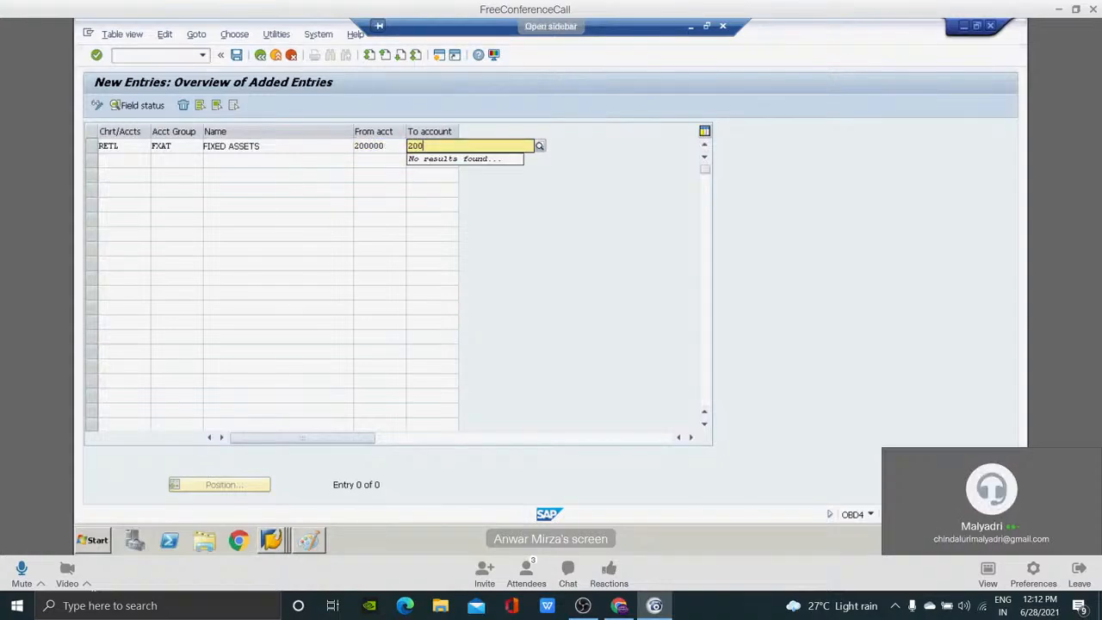
pyautogui.write('2')
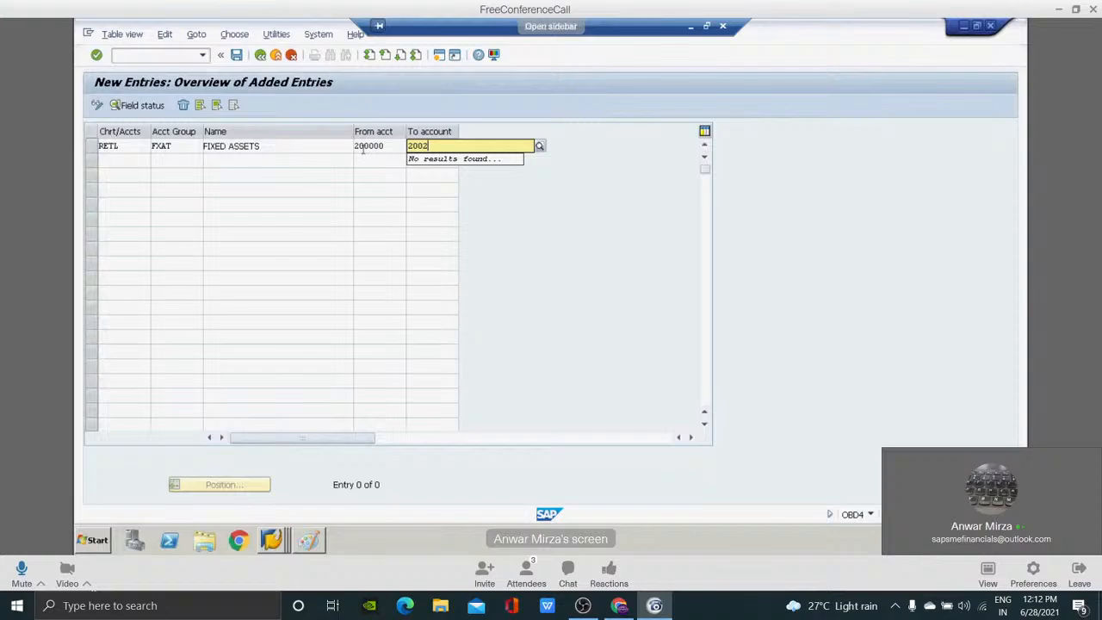
pyautogui.press('BackSpace')
pyautogui.write('100')
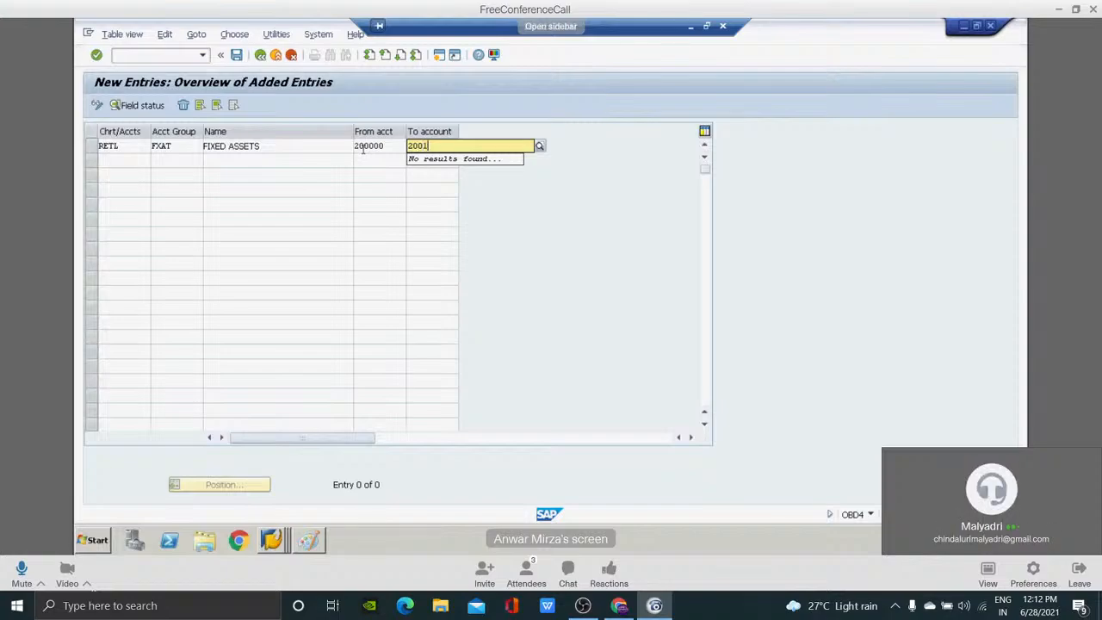
# Add a second entry for chart of accounts RETL with account group CUAT and the name CURRENT ASSETS.
pyautogui.click(107, 158)
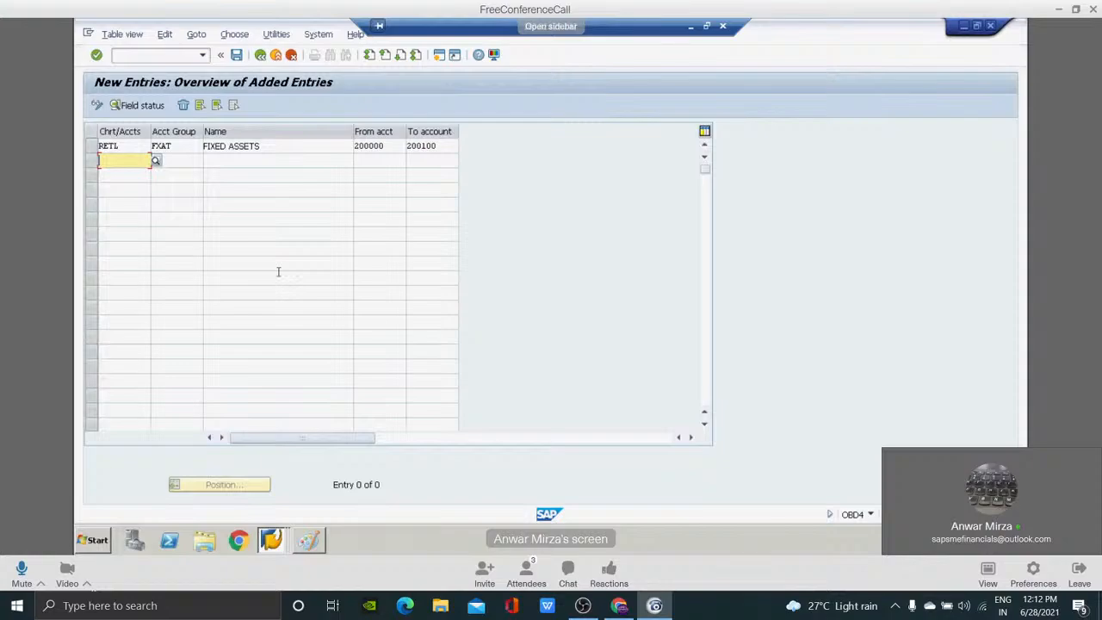
pyautogui.write('RETL')
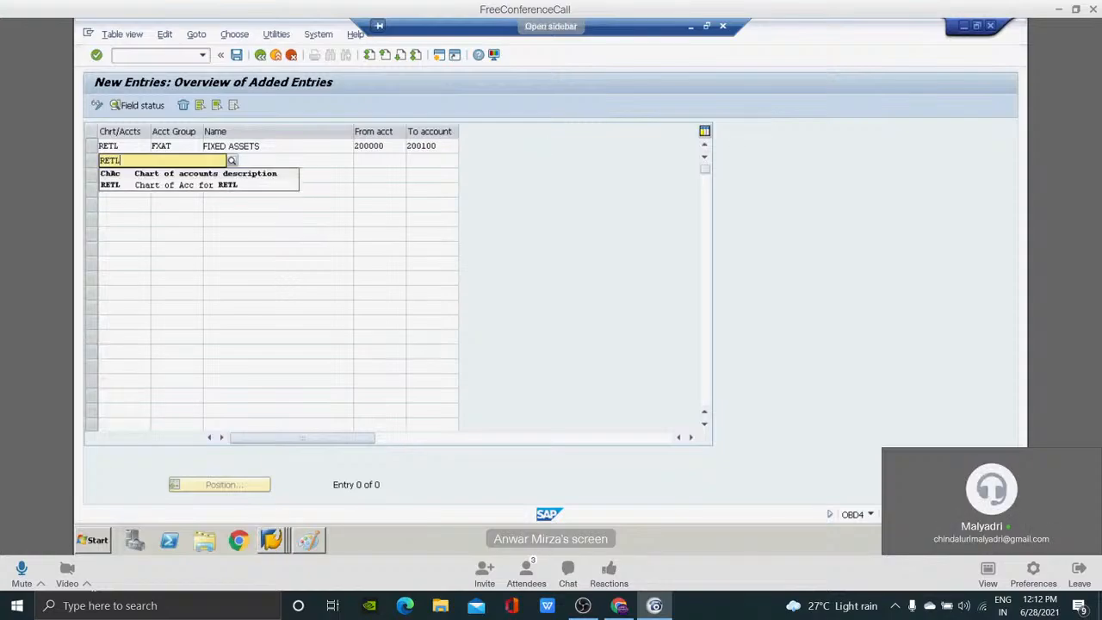
pyautogui.press('Tab')
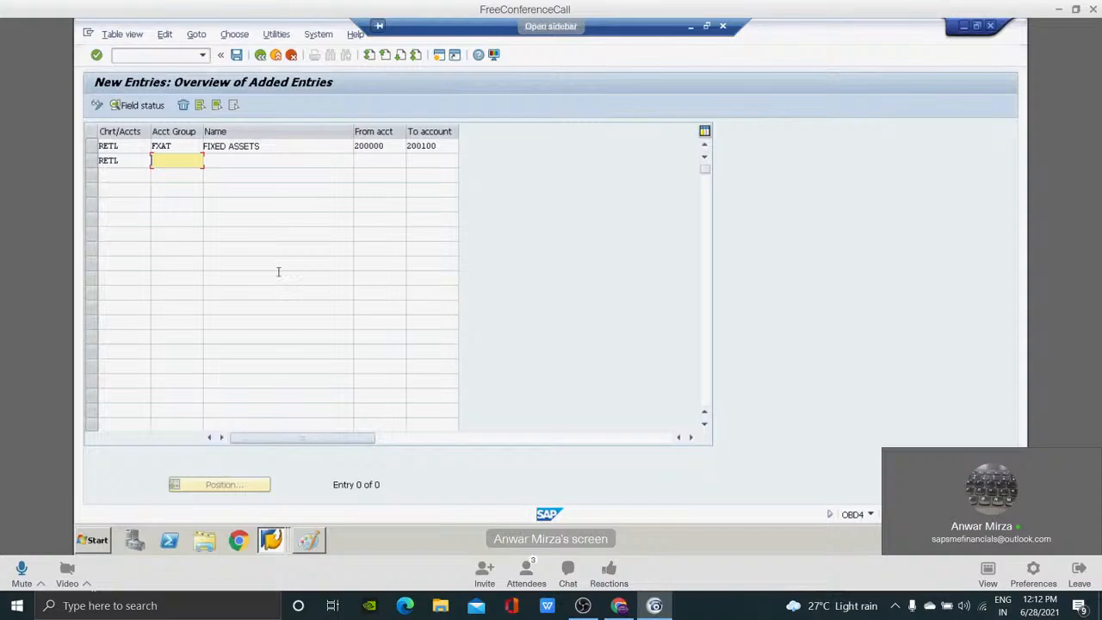
pyautogui.write('CUAT')
pyautogui.press('Tab')
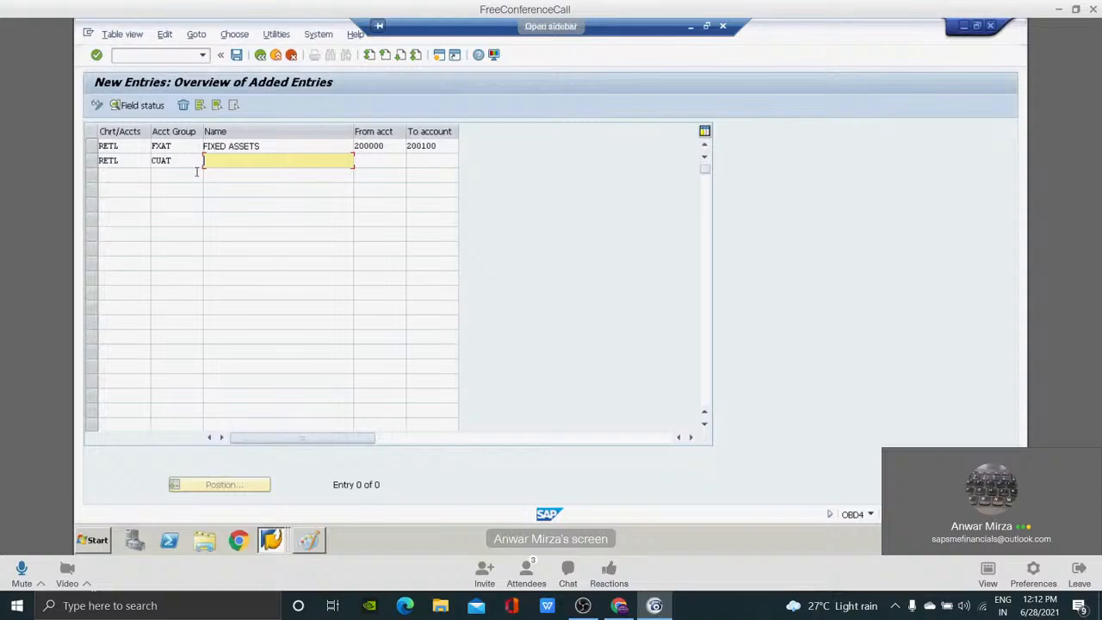
pyautogui.write('CURRENT ASSETS')
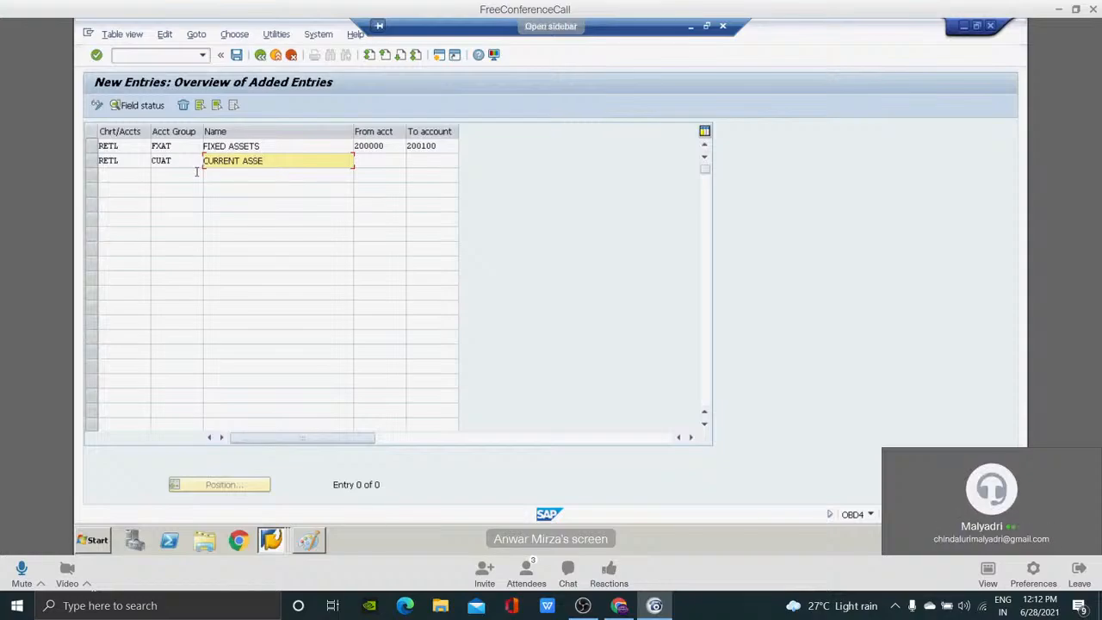
# Set the CURRENT ASSETS group's account range from 200101 to 200200.
pyautogui.press('Tab')
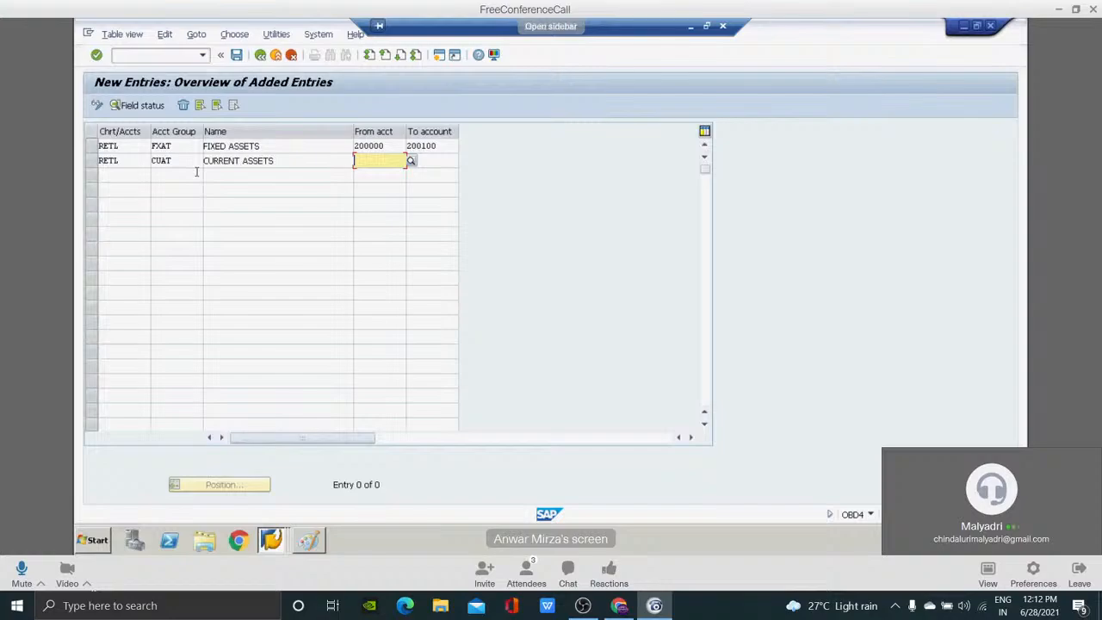
pyautogui.write('200101')
pyautogui.press('Tab')
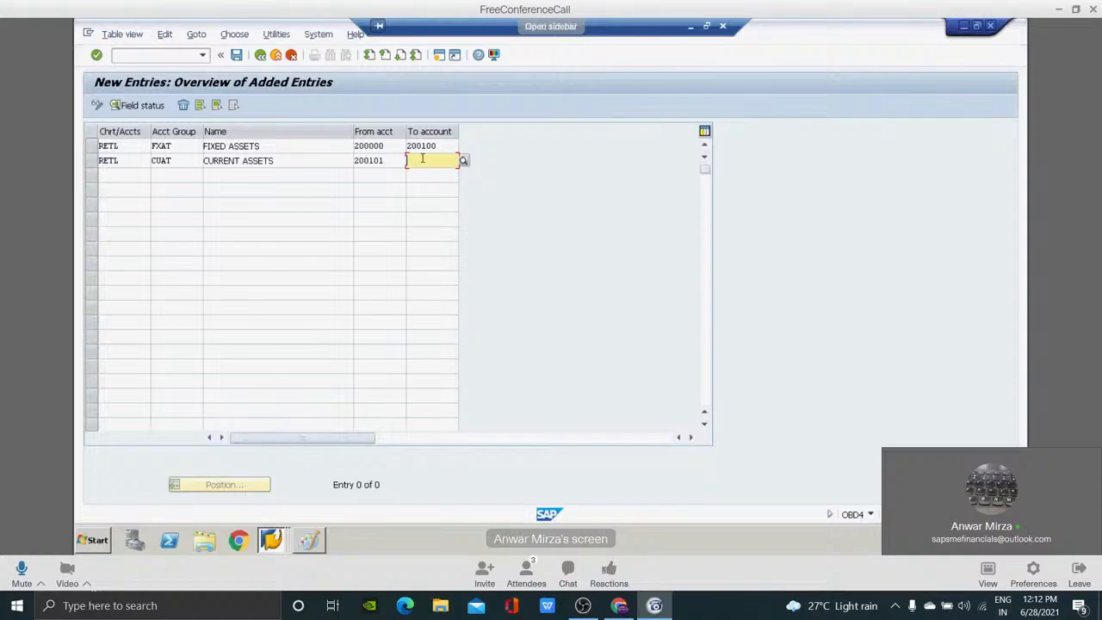
pyautogui.write('200200')
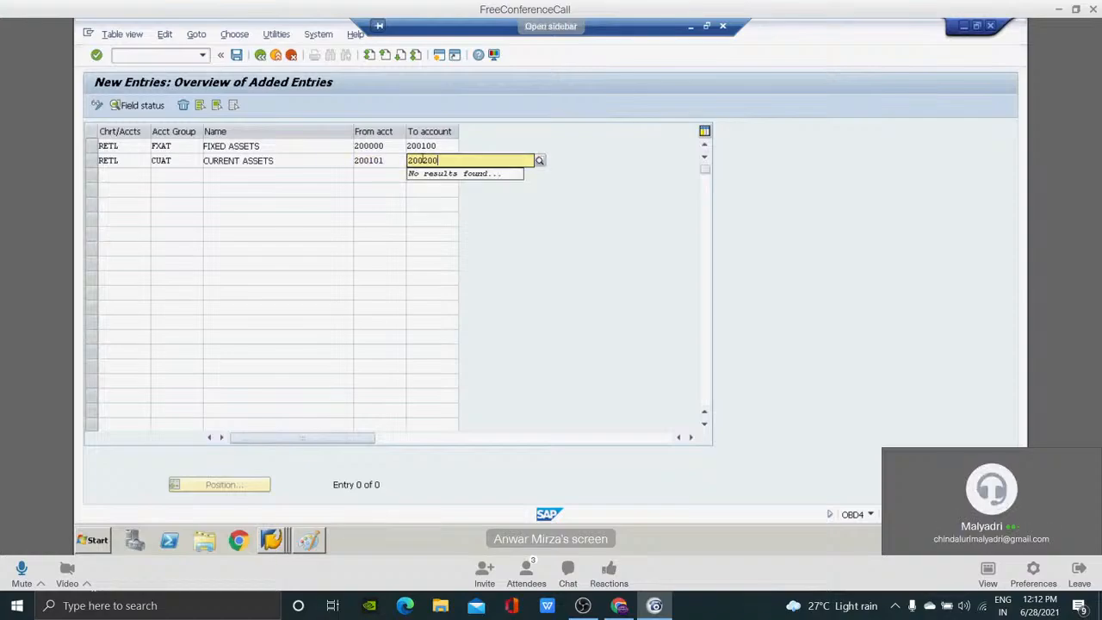
# Add a third entry for chart of accounts RETL with account group OTAT and the name OTHER ASSETS.
pyautogui.click(125, 173)
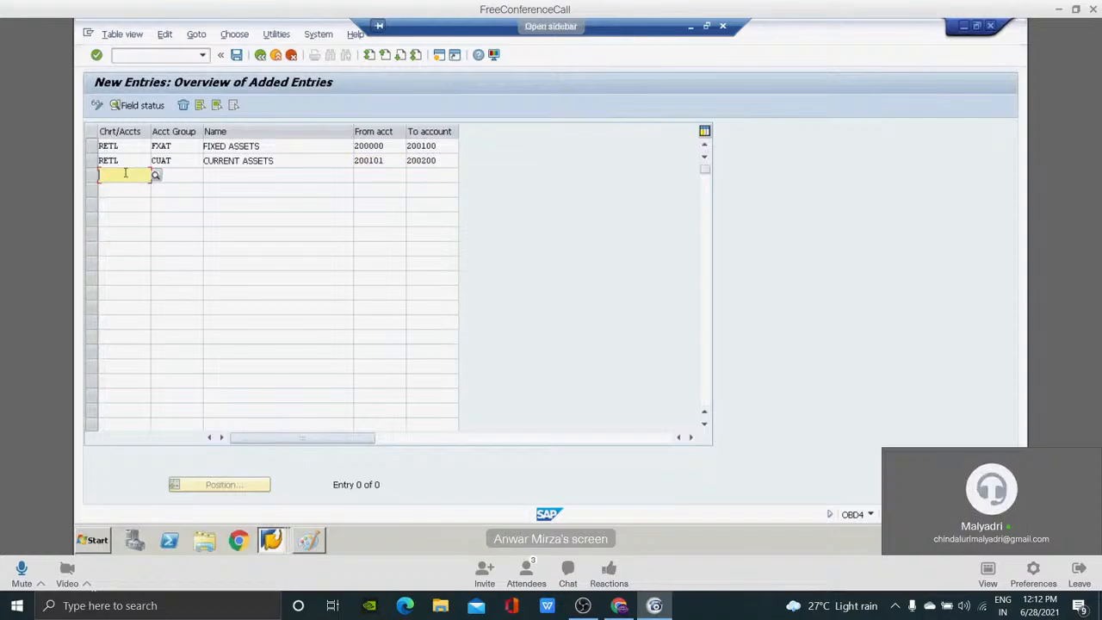
pyautogui.write('RETL')
pyautogui.press('Tab')
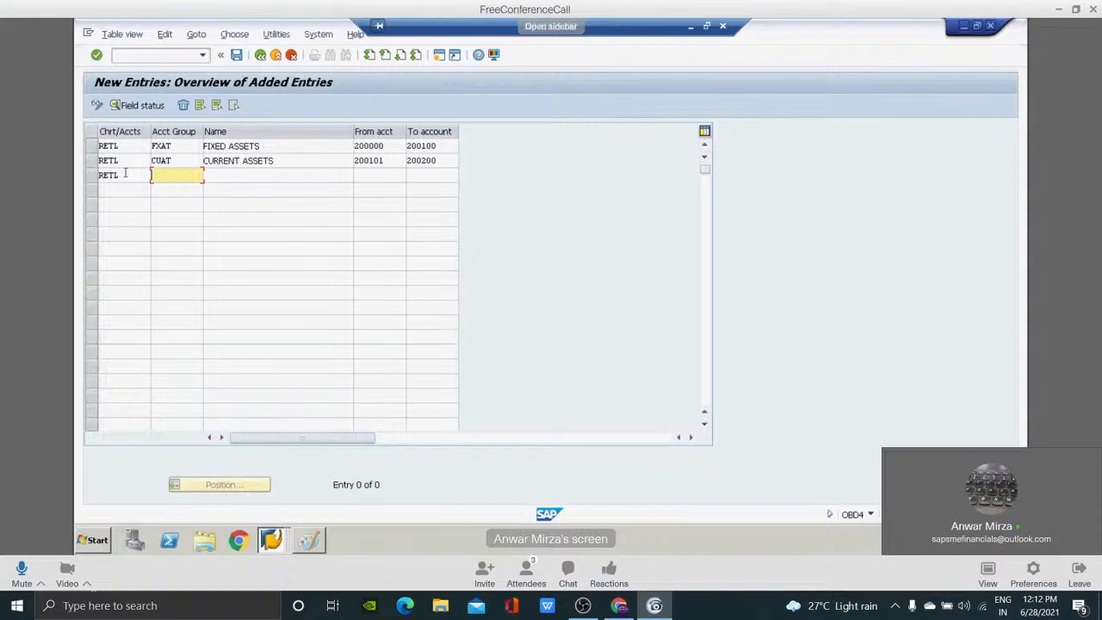
pyautogui.write('OTAT')
pyautogui.press('Tab')
pyautogui.write('OTHER ASSET')
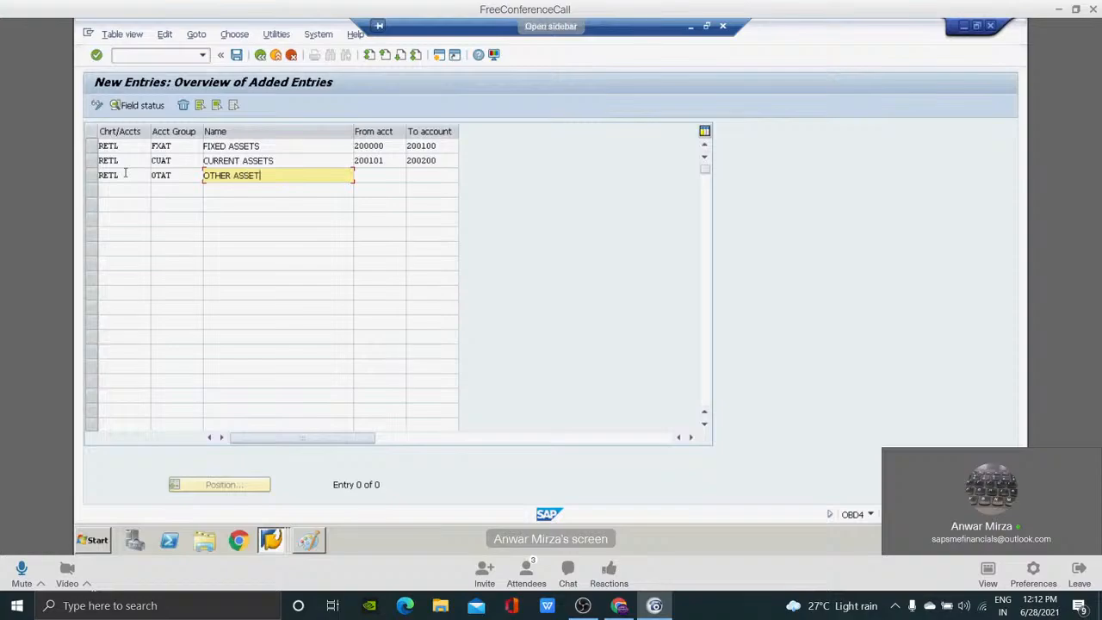
pyautogui.write('S')
# Set the OTHER ASSETS group's account range from 200201 to 200300.
pyautogui.press('Tab')
pyautogui.write('200201')
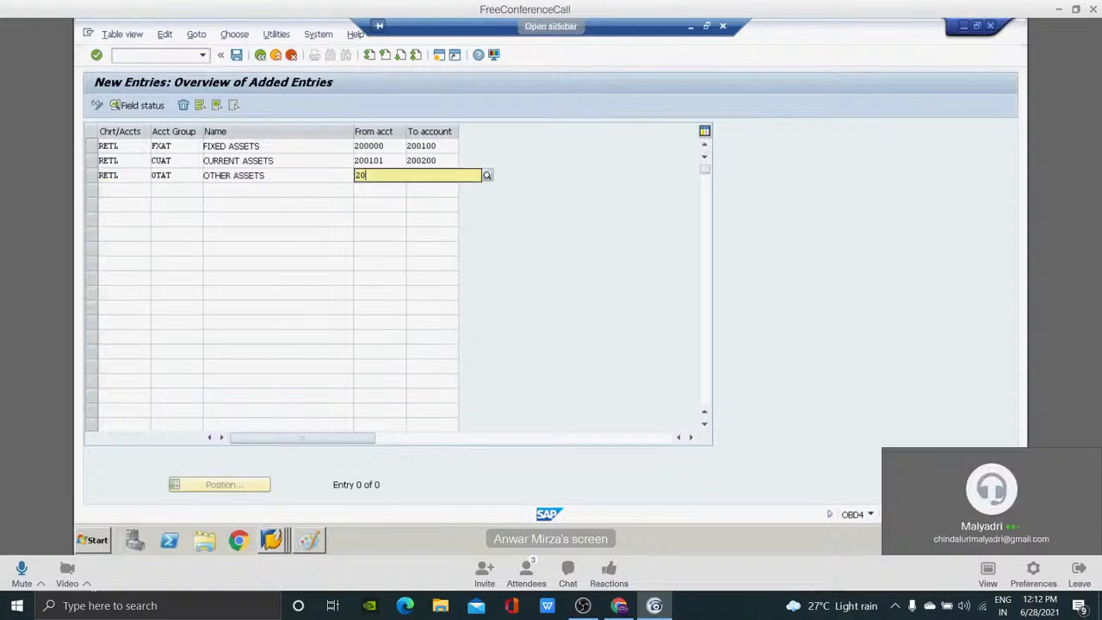
pyautogui.press('Tab')
pyautogui.write('20030')
pyautogui.press('BackSpace')
pyautogui.press('BackSpace')
pyautogui.press('BackSpace')
pyautogui.press('BackSpace')
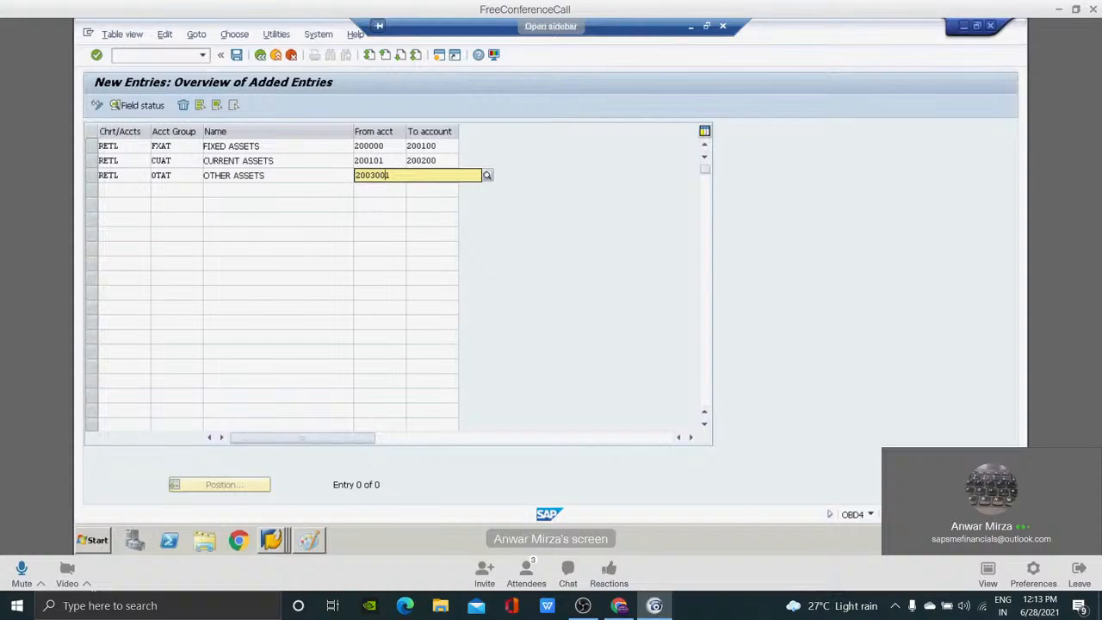
pyautogui.write('201')
pyautogui.press('Tab')
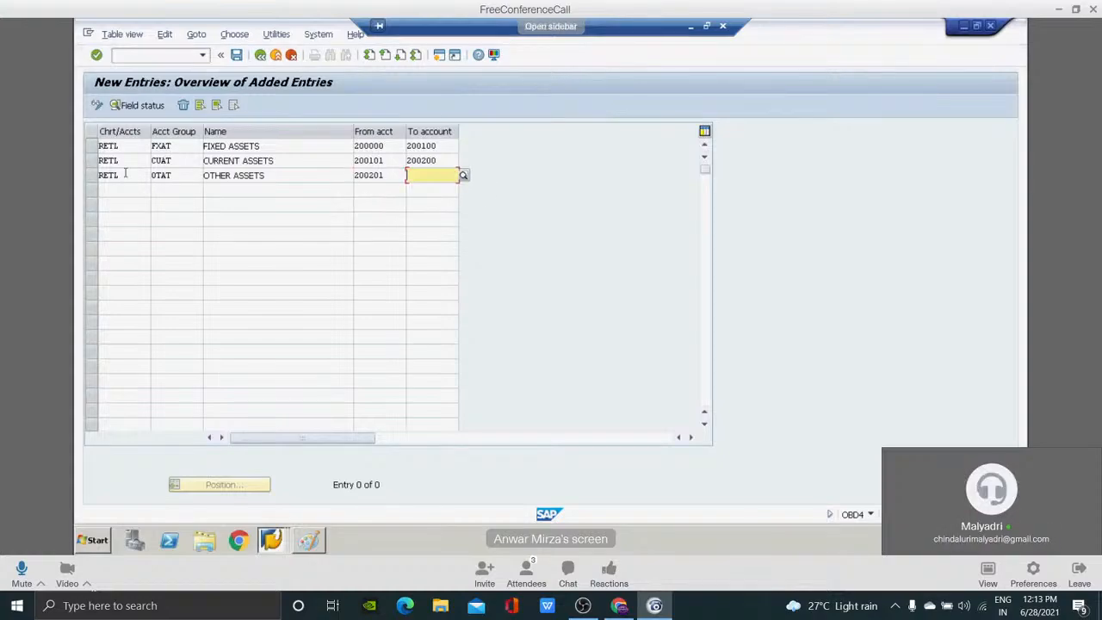
pyautogui.write('200300')
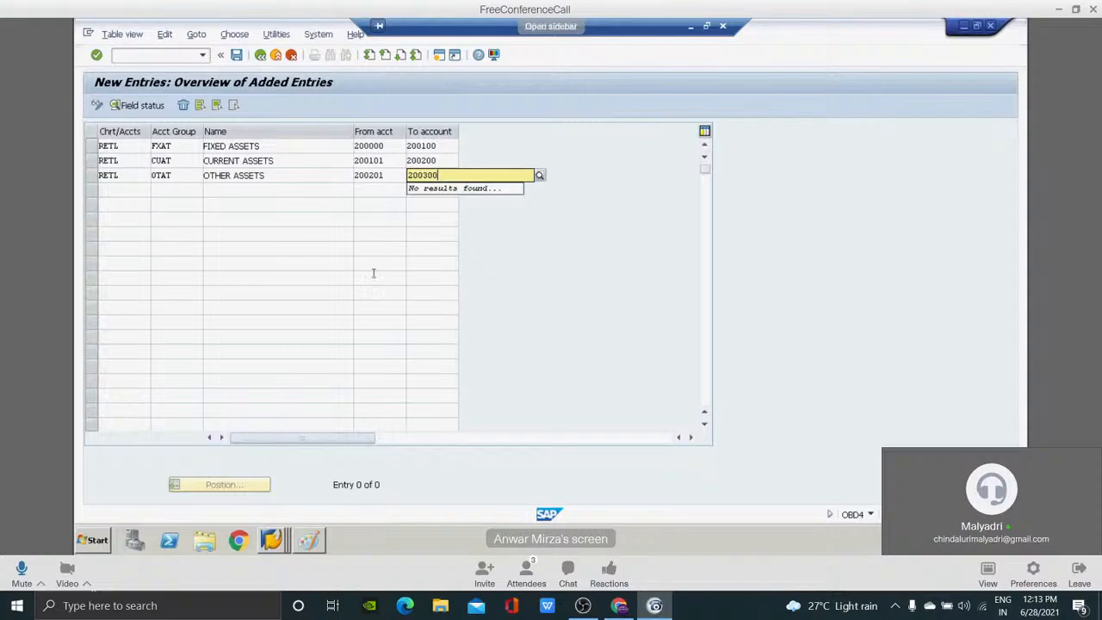
pyautogui.click(487, 245)
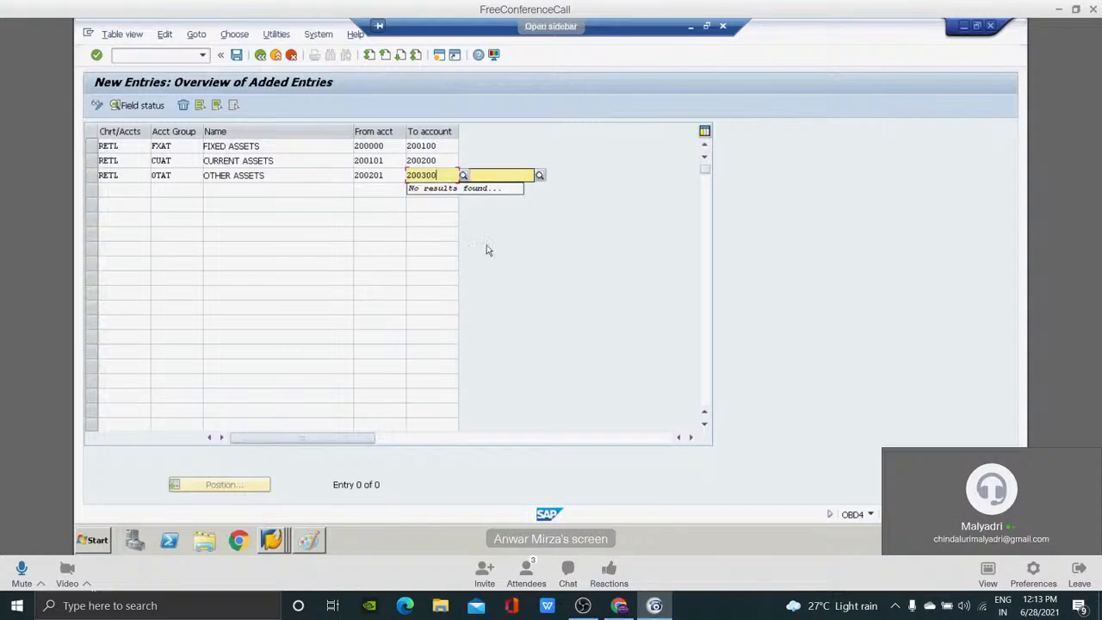
pyautogui.click(111, 189)
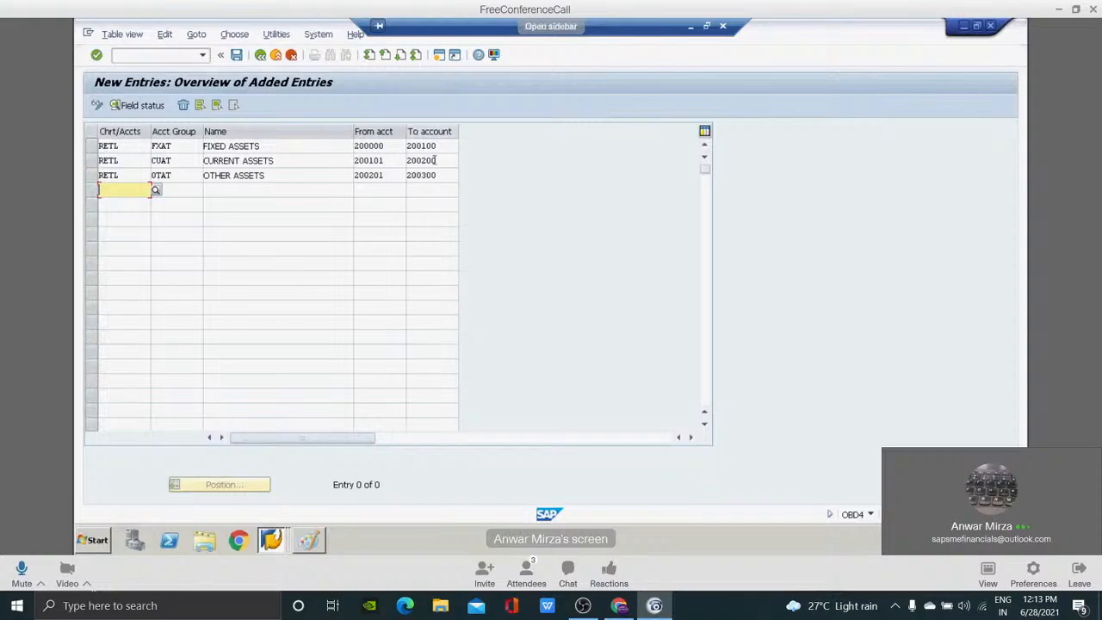
pyautogui.click(386, 145)
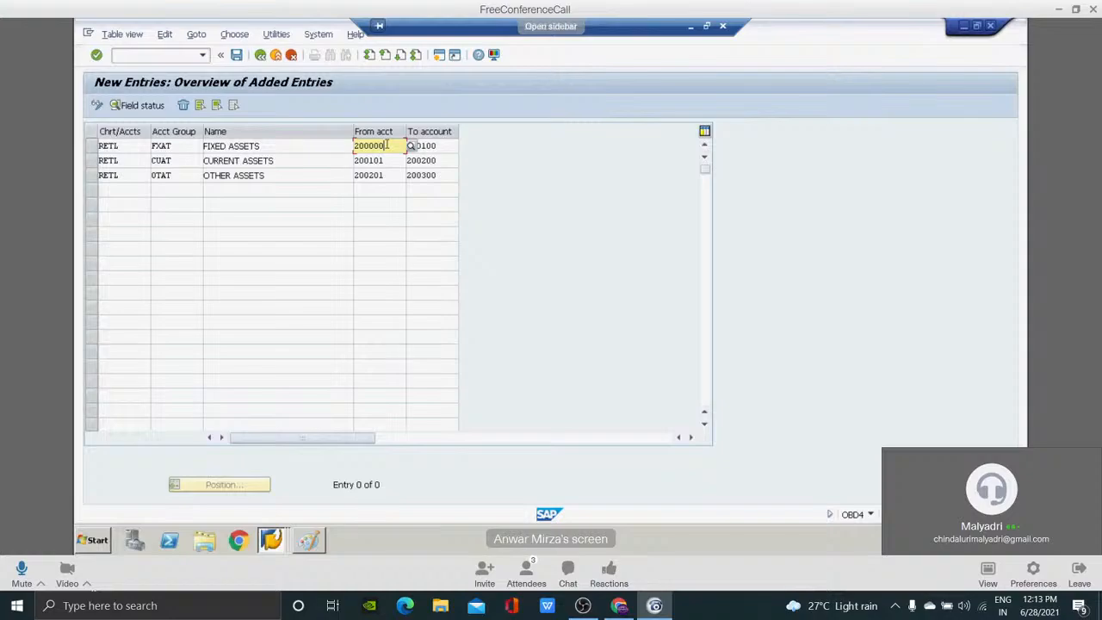
pyautogui.click(439, 145)
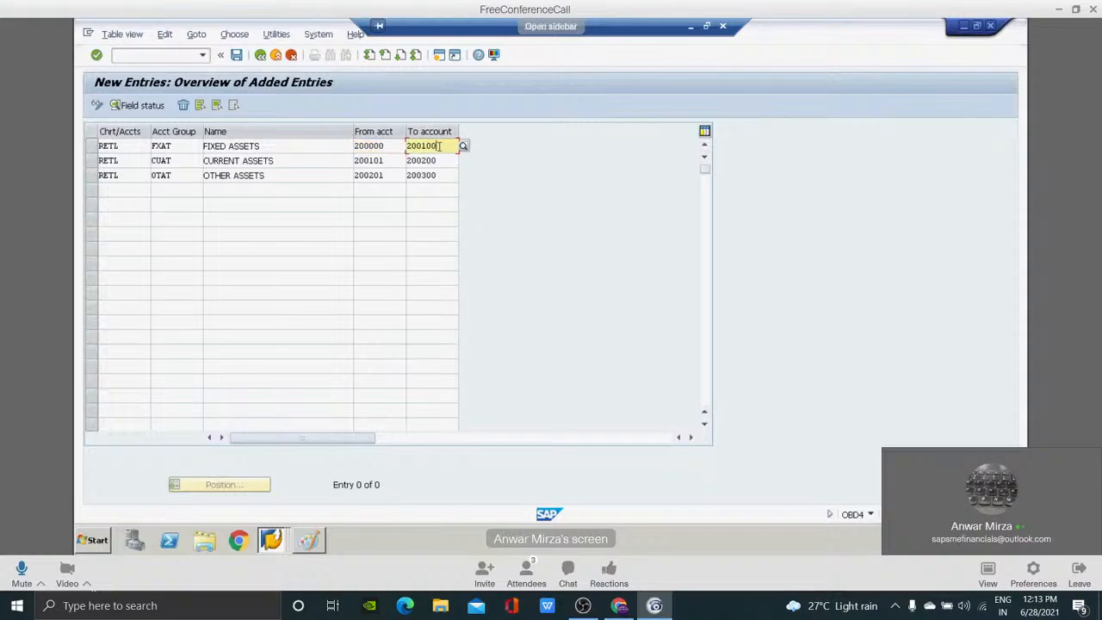
# Change the FIXED ASSETS group's account range to seven digits, from 2000000 to 2000100.
pyautogui.click(369, 146)
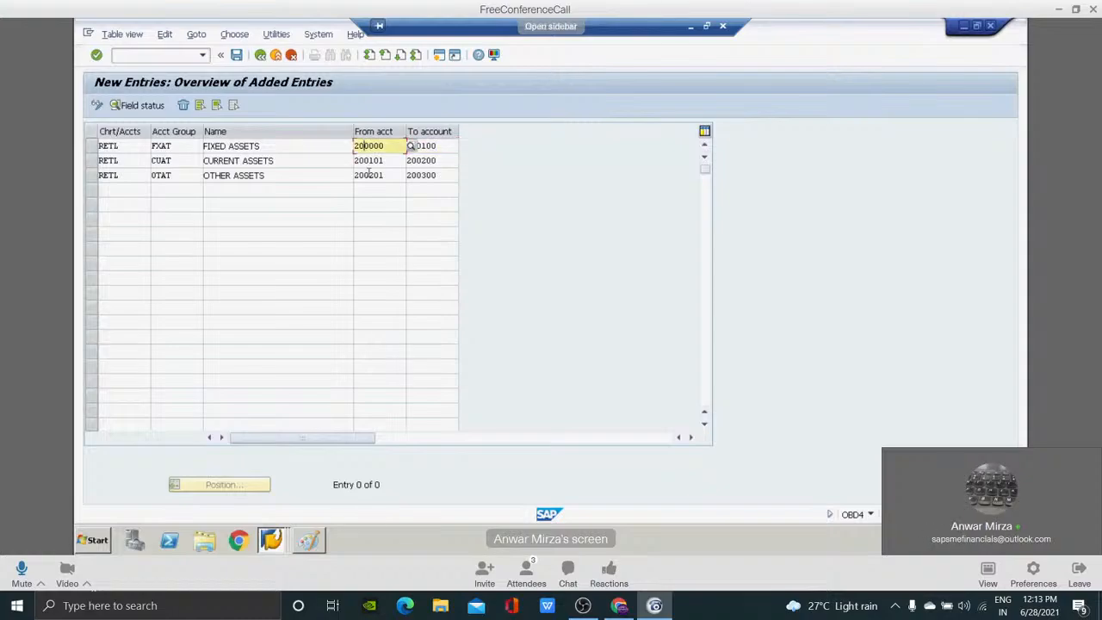
pyautogui.write('0')
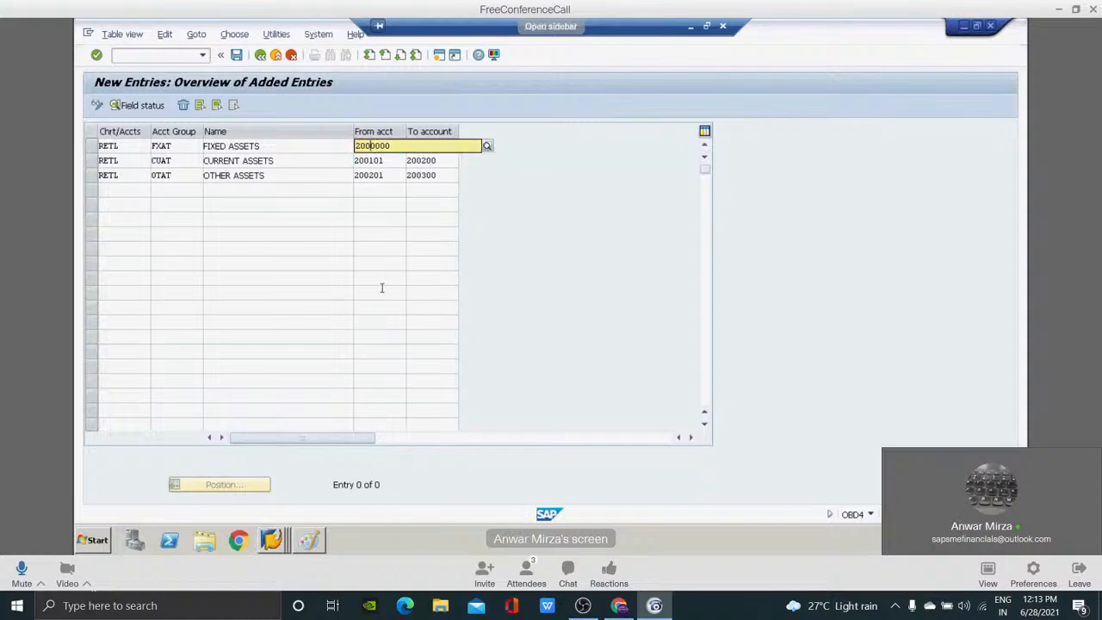
pyautogui.press('Tab')
pyautogui.press('Right')
pyautogui.write('0')
pyautogui.press('Tab')
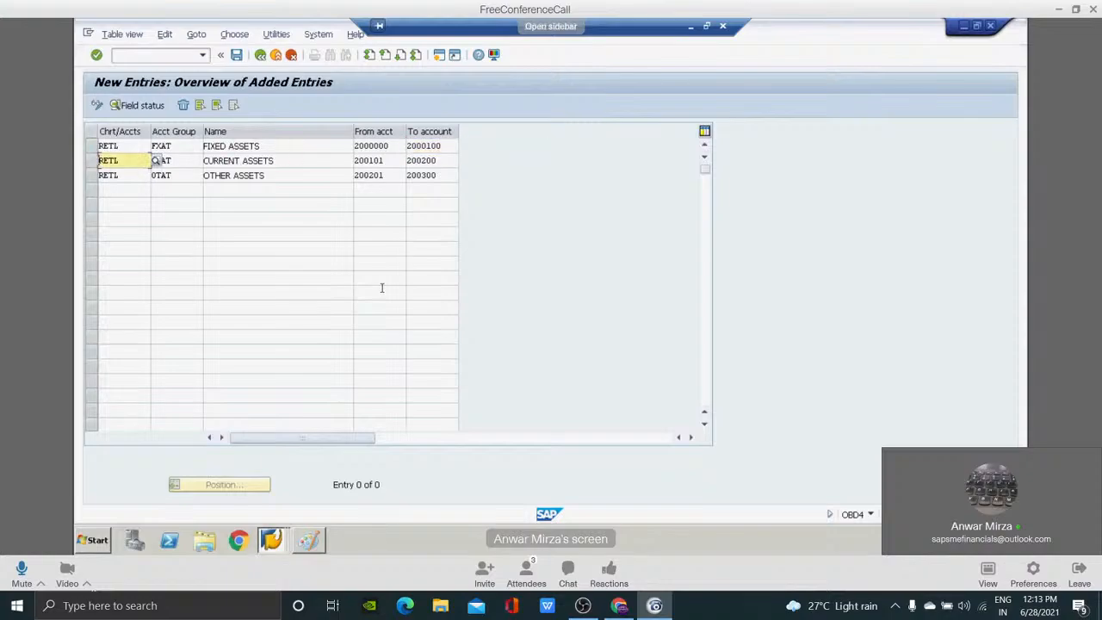
pyautogui.click(392, 145)
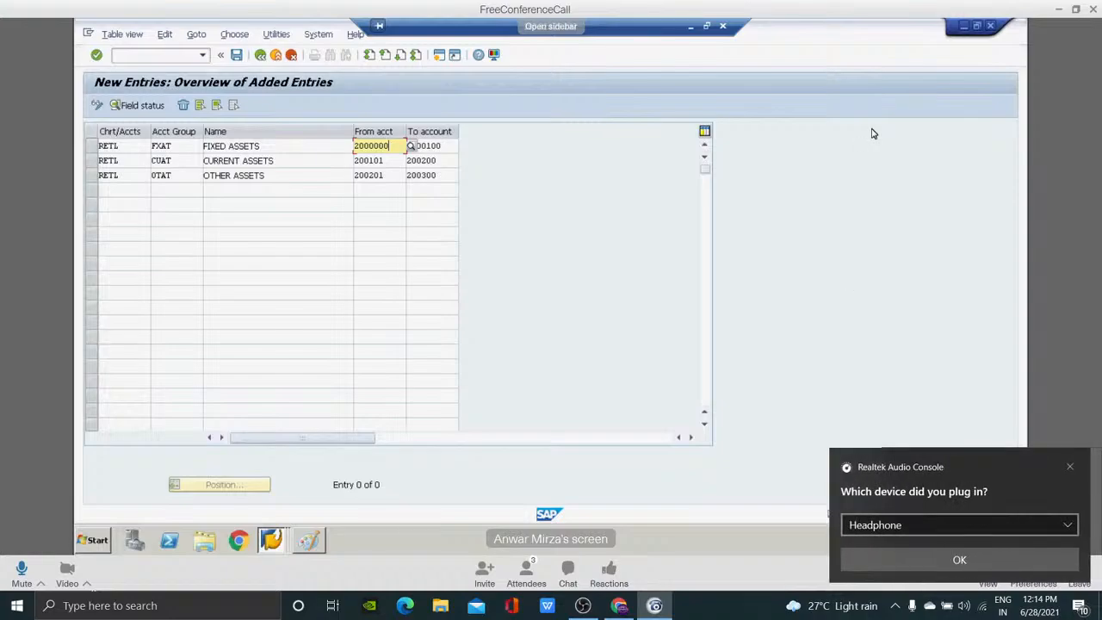
pyautogui.click(443, 145)
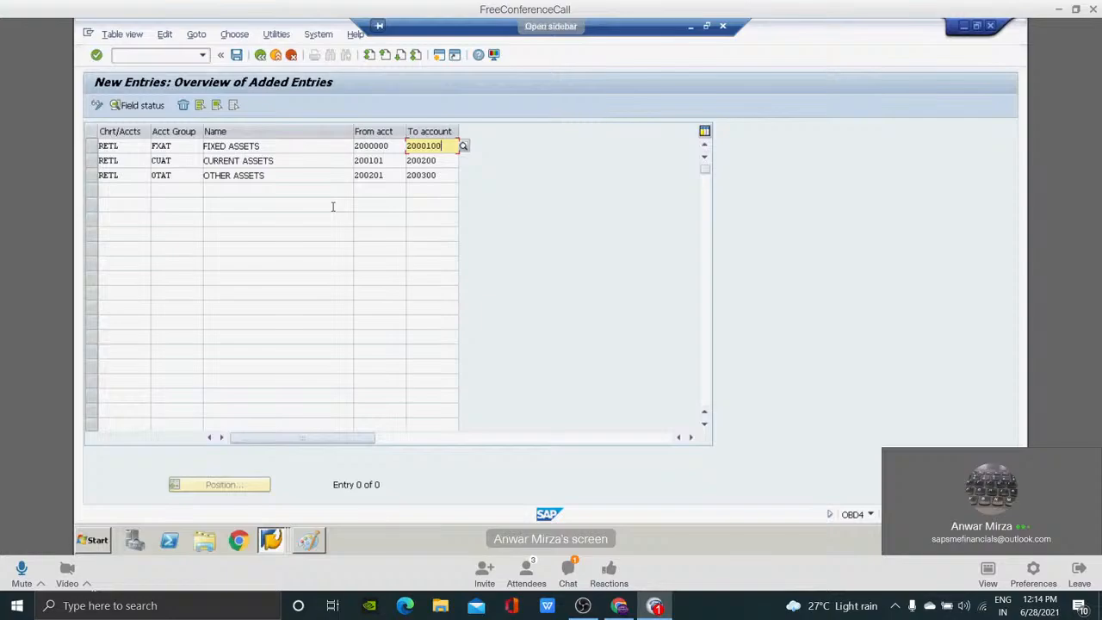
# Return to the G/L account groups overview and position the list at chart of accounts FT01.
pyautogui.click(264, 54)
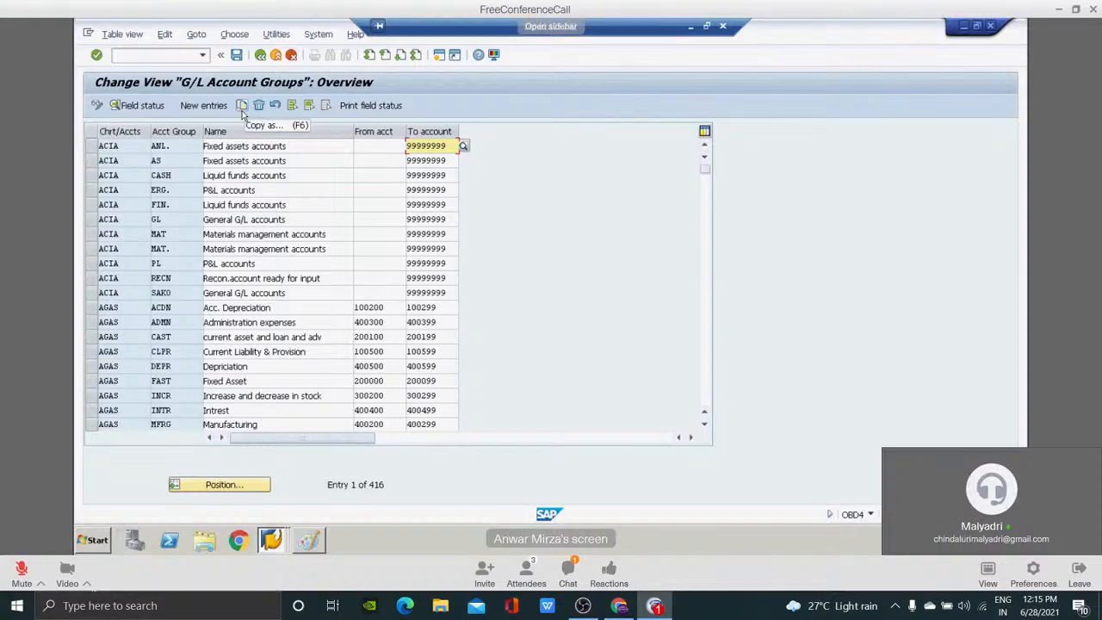
pyautogui.click(224, 487)
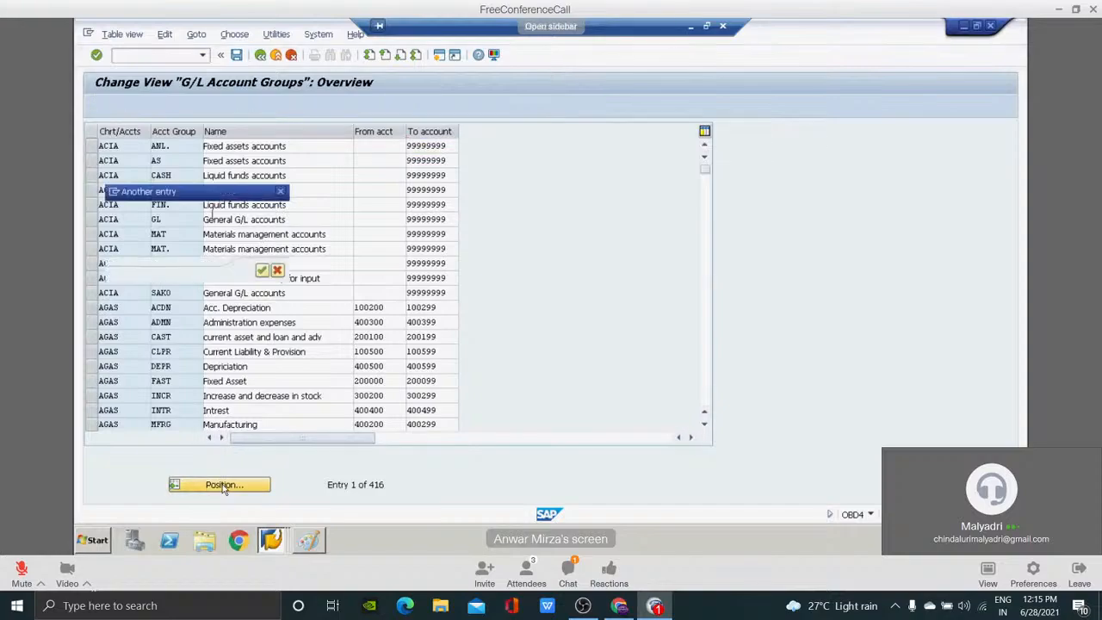
pyautogui.write('FT01')
pyautogui.press('Return')
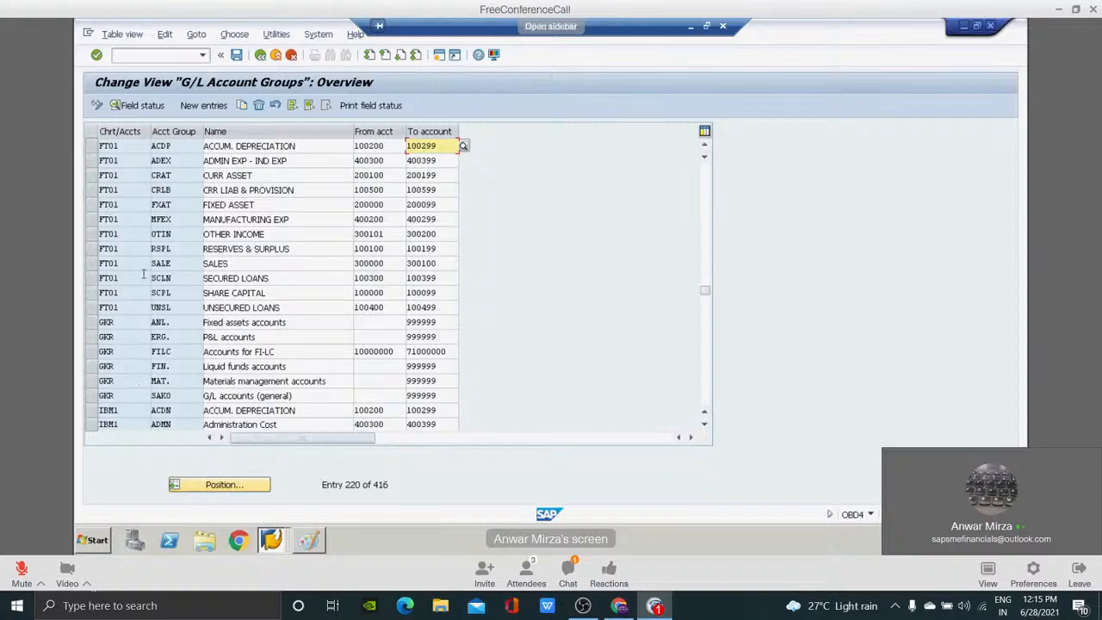
# Select all twelve FT01 account groups, from ACDP to UNSL, and start copying them as new entries.
pyautogui.click(91, 145)
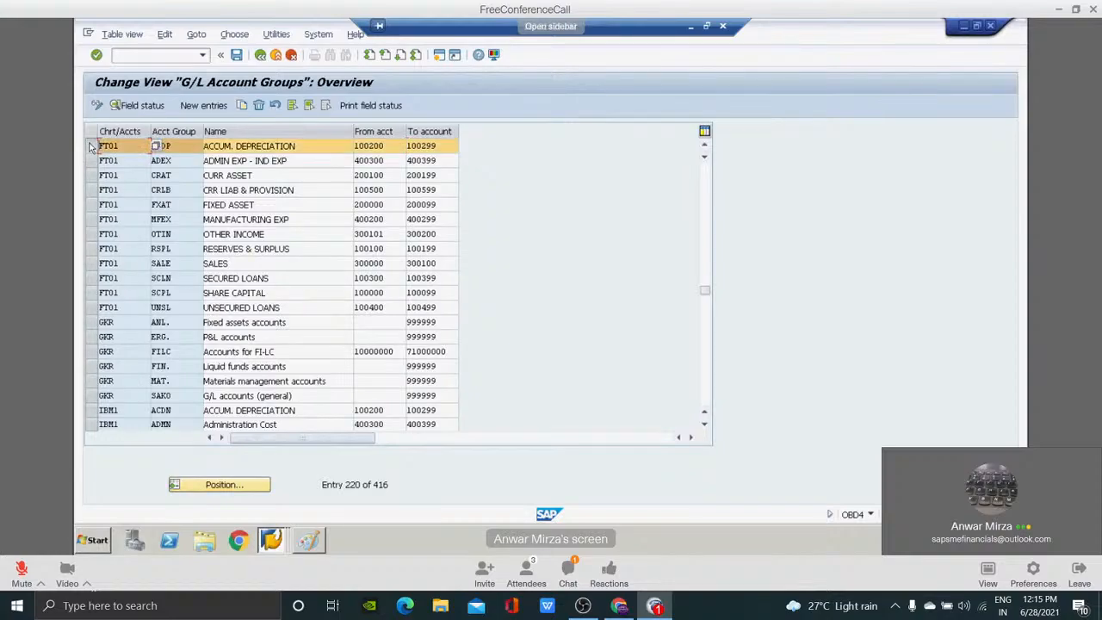
pyautogui.click(89, 160)
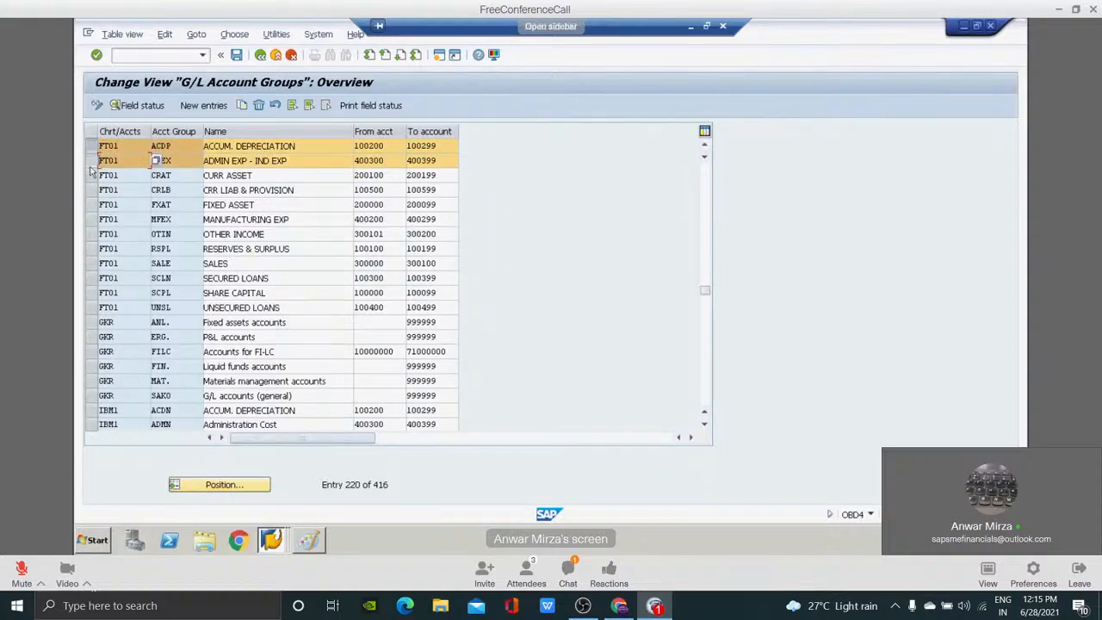
pyautogui.click(91, 175)
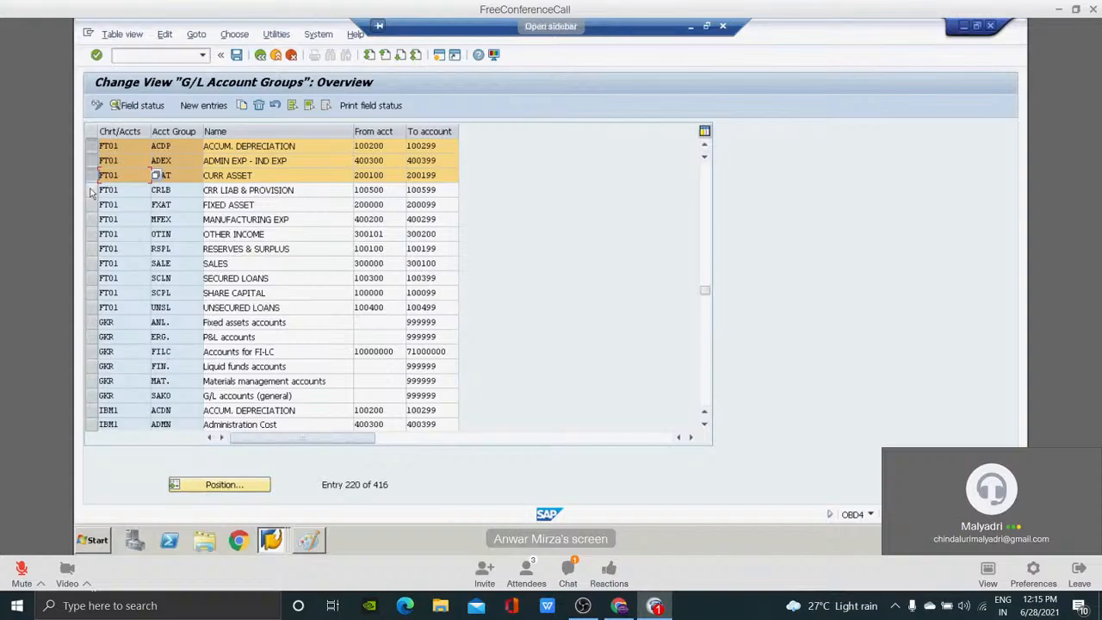
pyautogui.click(91, 189)
pyautogui.click(91, 204)
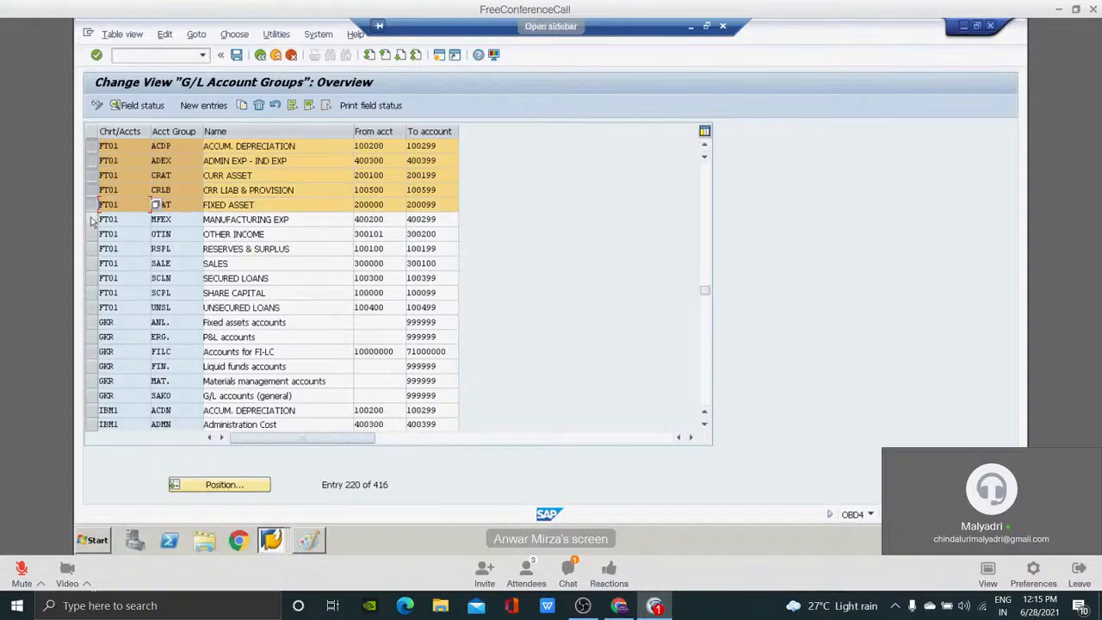
pyautogui.click(91, 218)
pyautogui.click(92, 233)
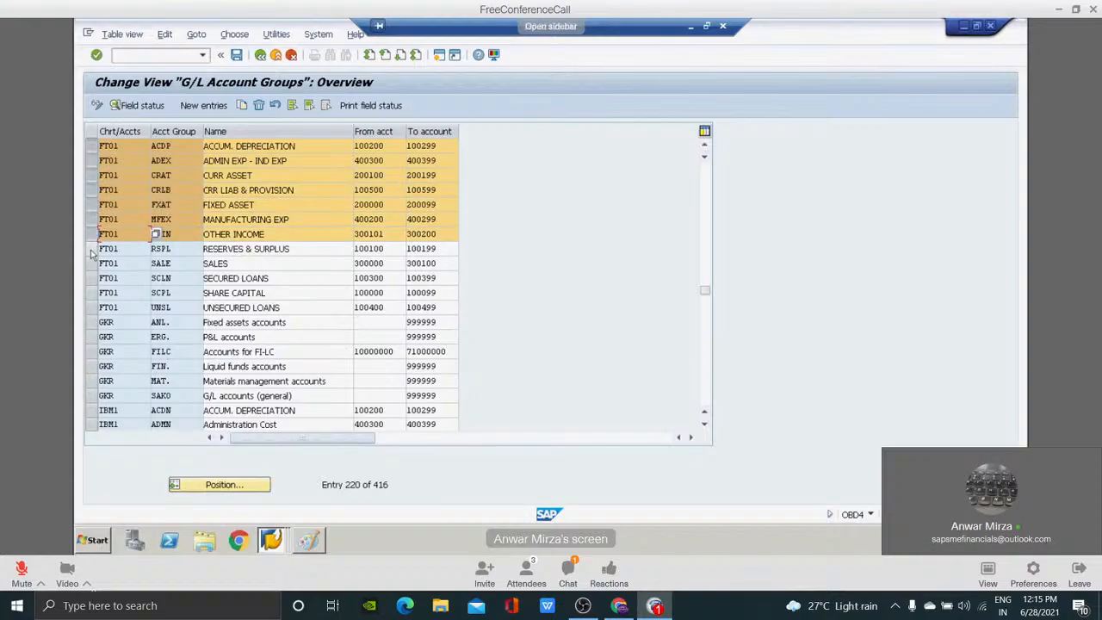
pyautogui.click(91, 248)
pyautogui.click(91, 263)
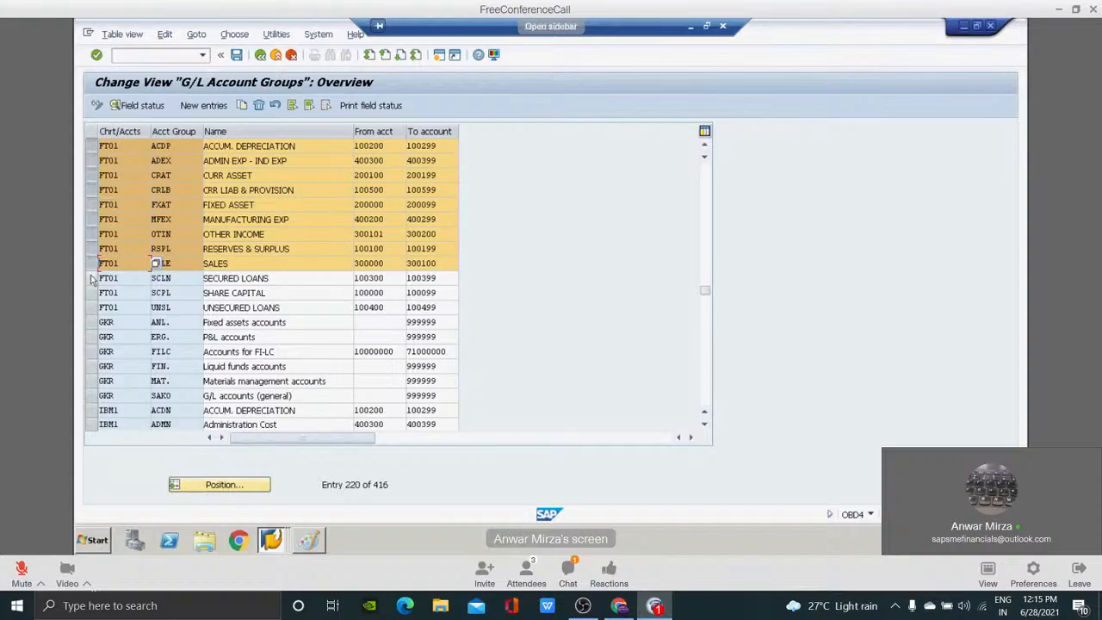
pyautogui.click(91, 278)
pyautogui.click(91, 293)
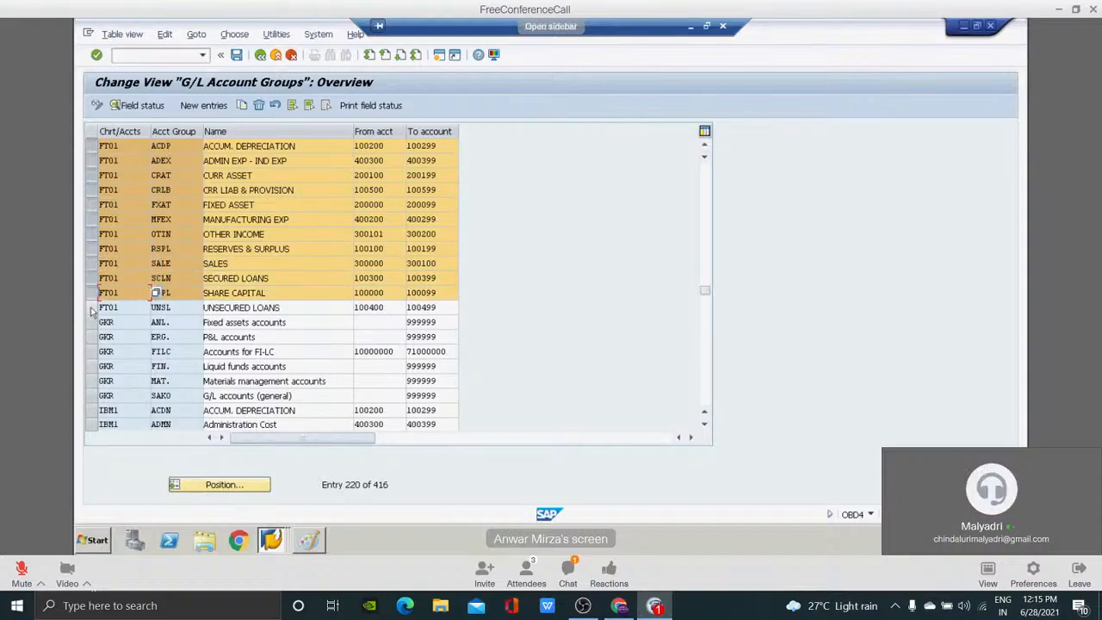
pyautogui.click(91, 307)
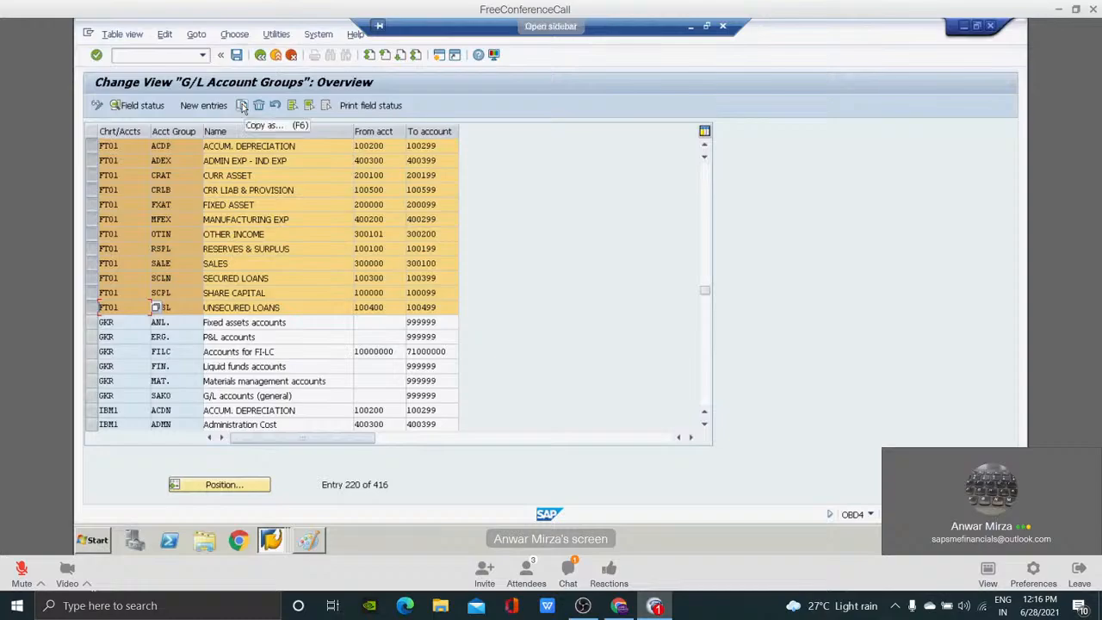
pyautogui.click(242, 105)
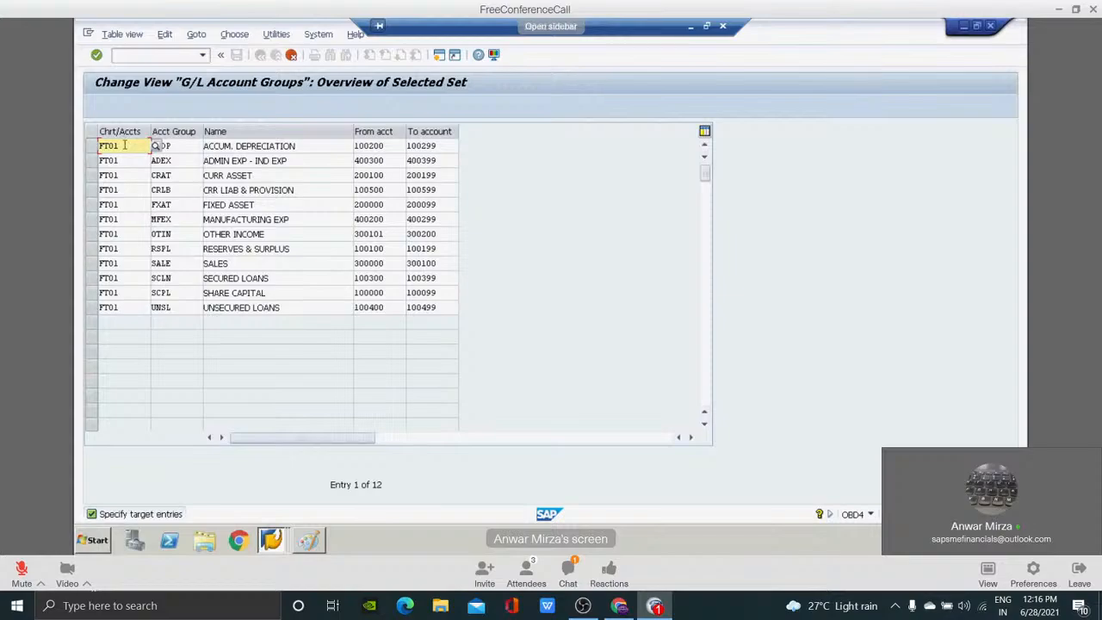
# Set the chart of accounts of the copied ACCUM. DEPRECIATION group to RETL.
pyautogui.press('BackSpace')
pyautogui.press('BackSpace')
pyautogui.press('BackSpace')
pyautogui.press('BackSpace')
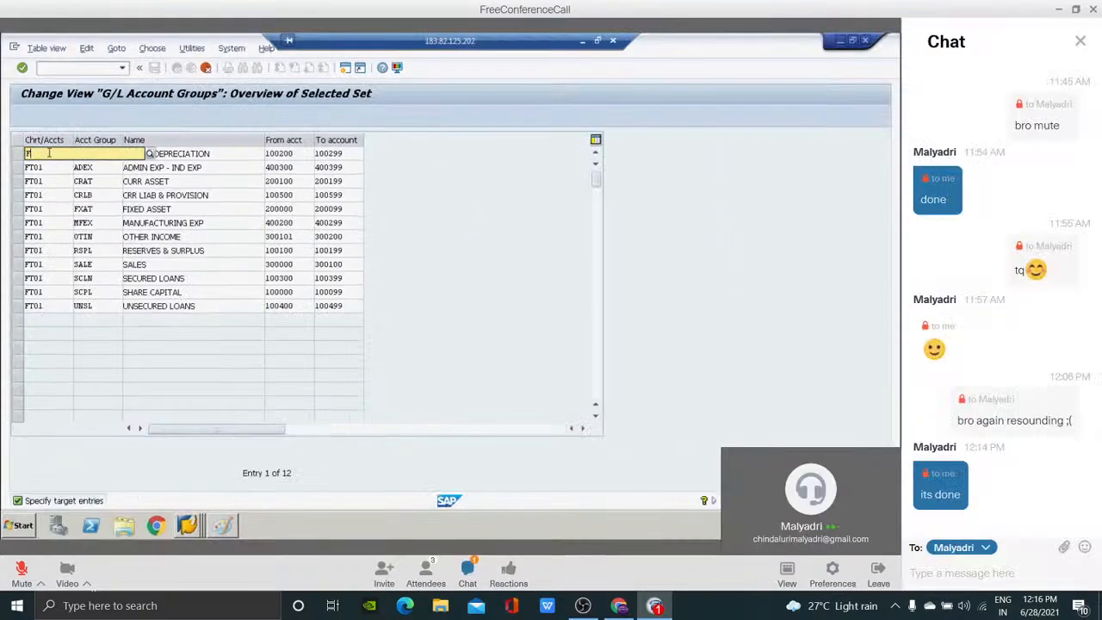
pyautogui.write('RETYL')
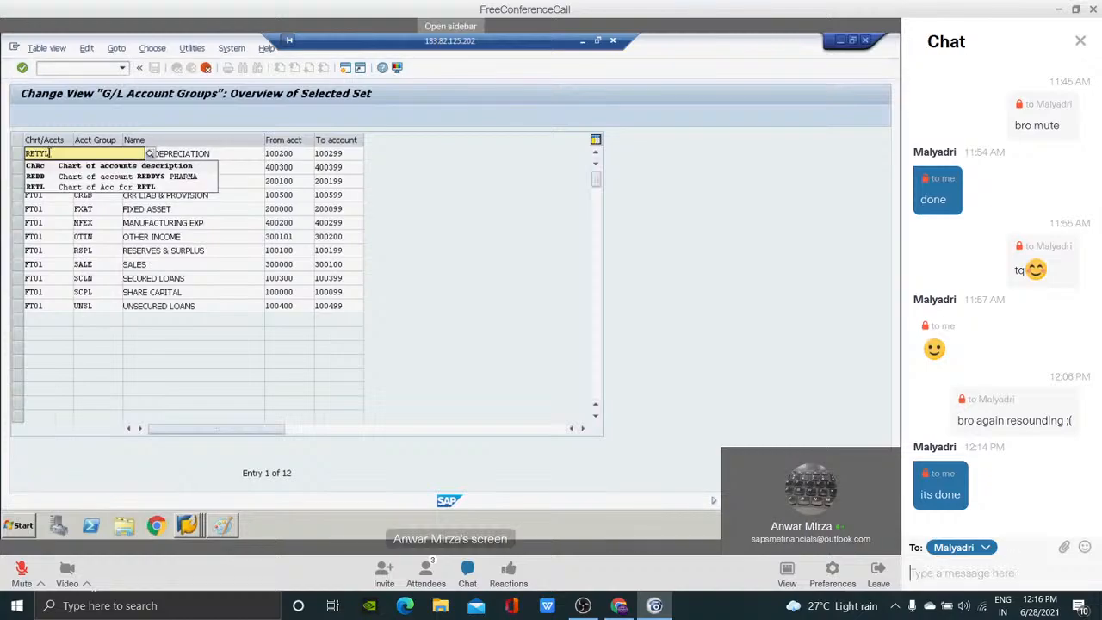
pyautogui.press('BackSpace')
pyautogui.press('BackSpace')
pyautogui.write('L')
pyautogui.press('Down')
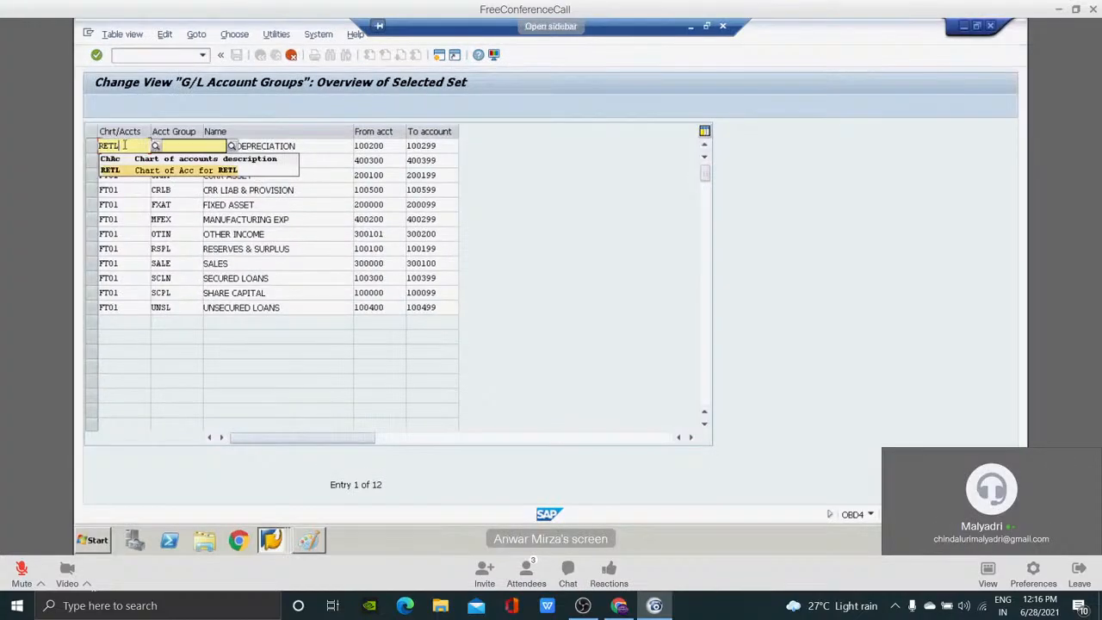
pyautogui.press('Return')
# Set the chart of accounts of the copied ADMIN EXP - IND EXP group to RETL.
pyautogui.press('Down')
pyautogui.press('BackSpace')
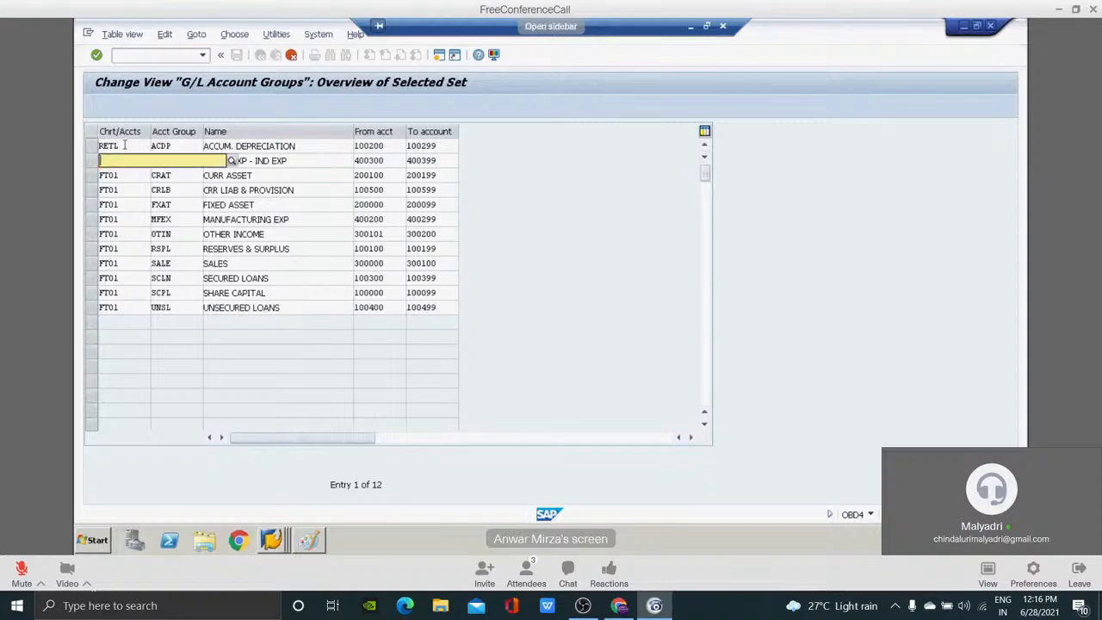
pyautogui.write('RETL')
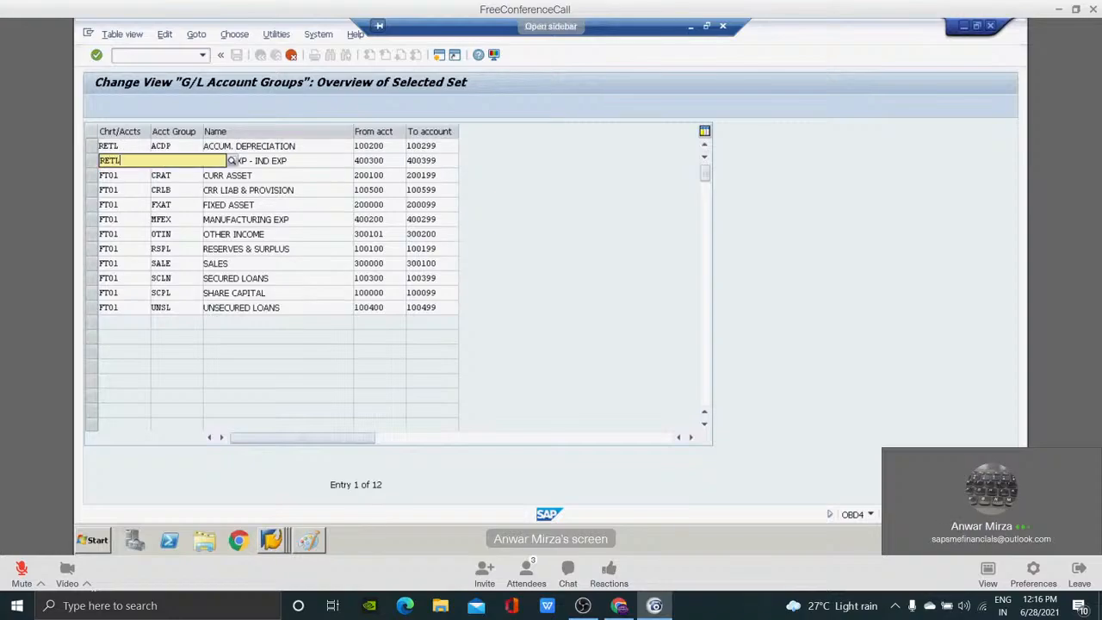
pyautogui.press('Return')
# Set the chart of accounts of the copied CURR ASSET group to RETL.
pyautogui.press('Down')
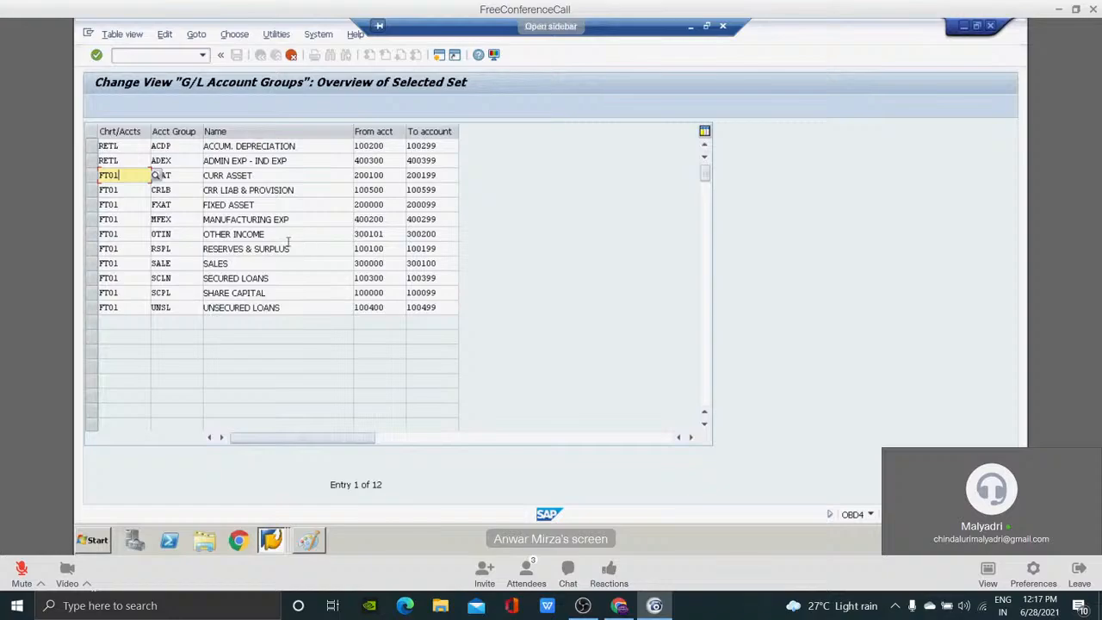
pyautogui.press('BackSpace')
pyautogui.press('BackSpace')
pyautogui.press('BackSpace')
pyautogui.press('BackSpace')
pyautogui.write('RETL')
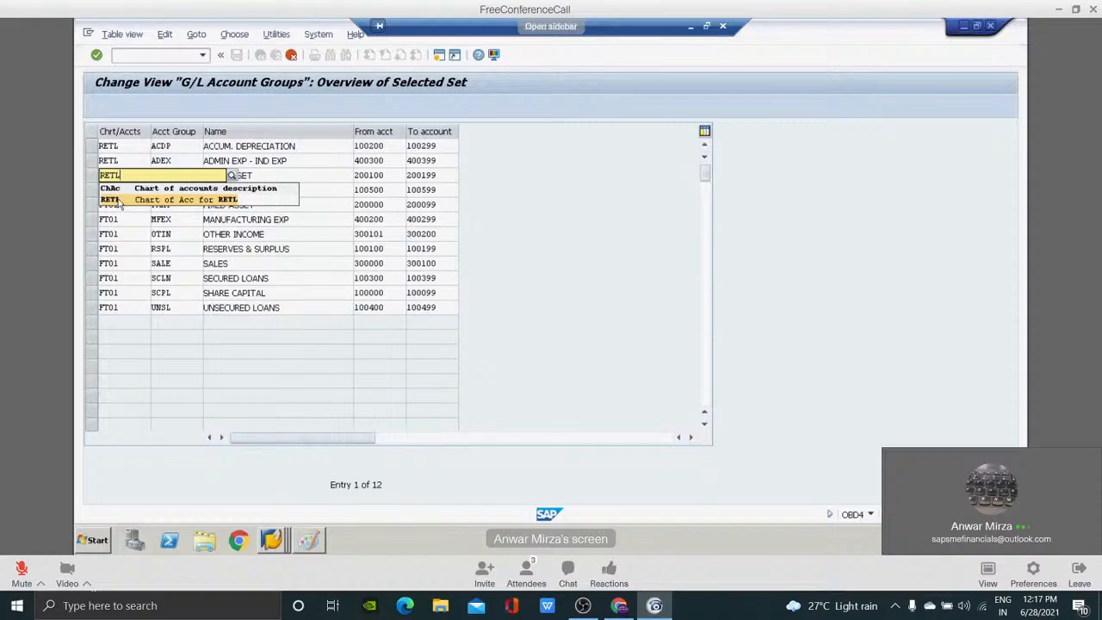
pyautogui.click(121, 199)
# Set the chart of accounts of the copied CRR LIAB & PROVISION group to RETL.
pyautogui.click(119, 190)
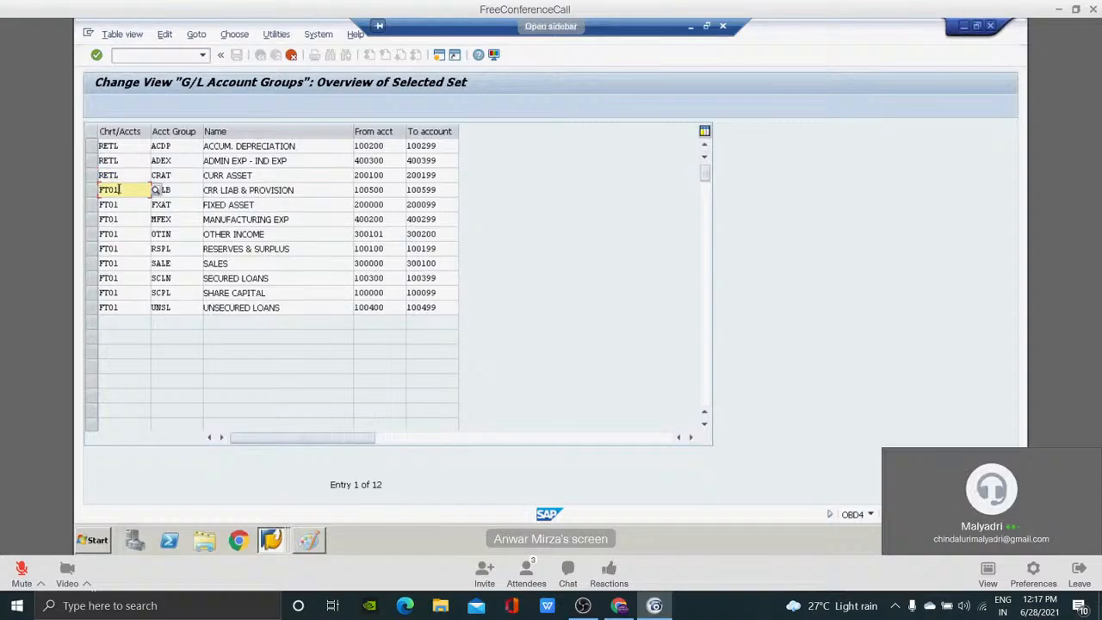
pyautogui.press('BackSpace')
pyautogui.press('BackSpace')
pyautogui.press('BackSpace')
pyautogui.press('BackSpace')
pyautogui.write('RETL')
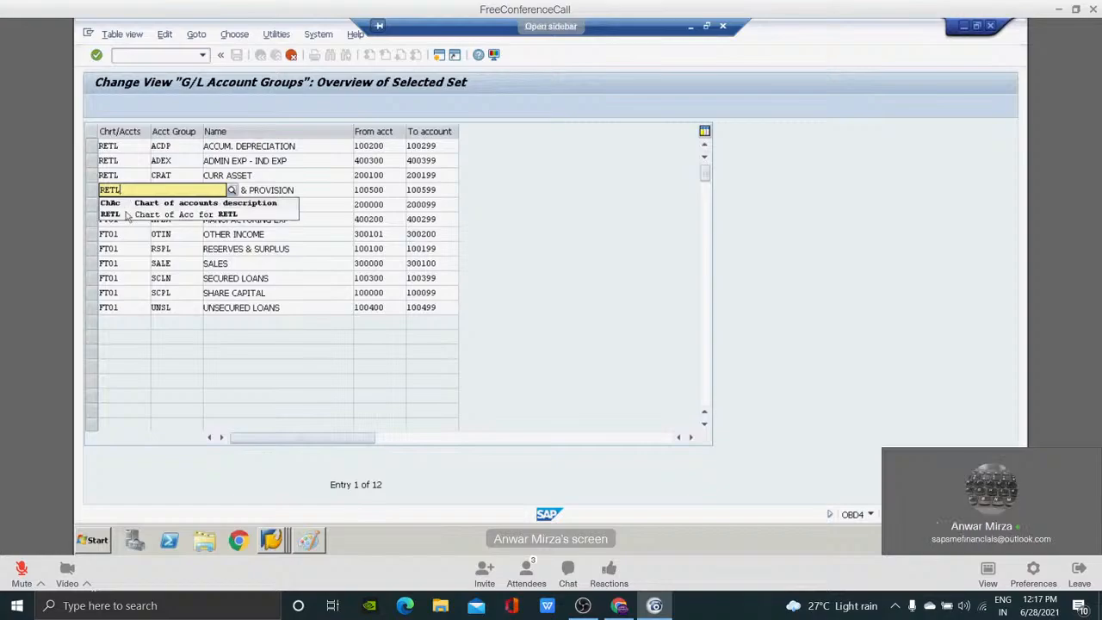
pyautogui.click(126, 215)
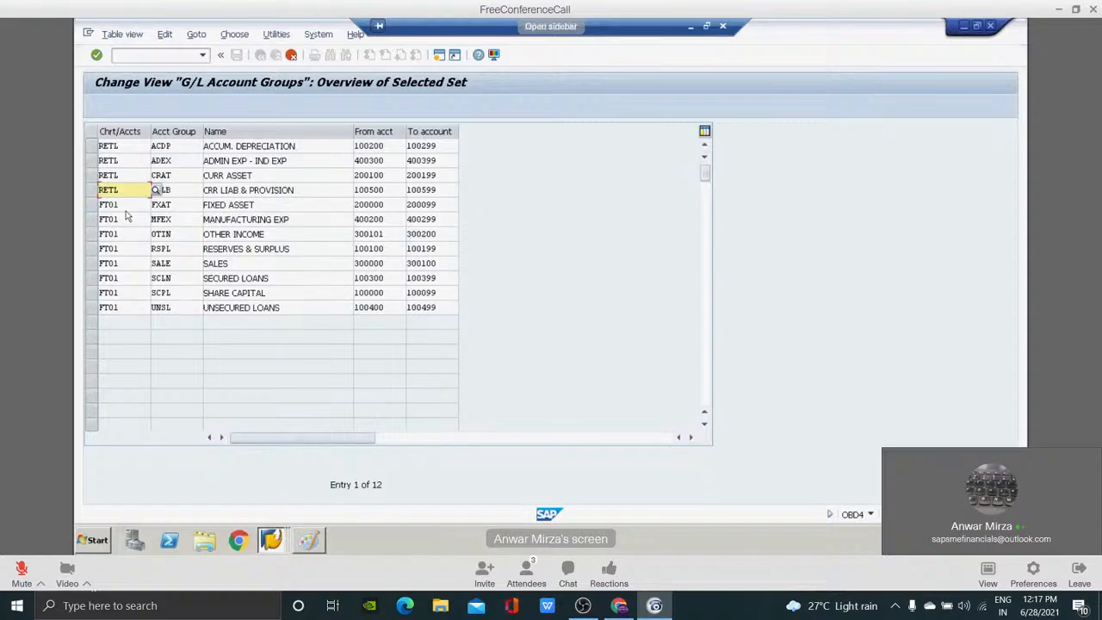
# Set the chart of accounts of the copied FIXED ASSET group to RETL.
pyautogui.press('Tab')
pyautogui.press('Tab')
pyautogui.press('Tab')
pyautogui.press('Tab')
pyautogui.press('Tab')
pyautogui.press('Tab')
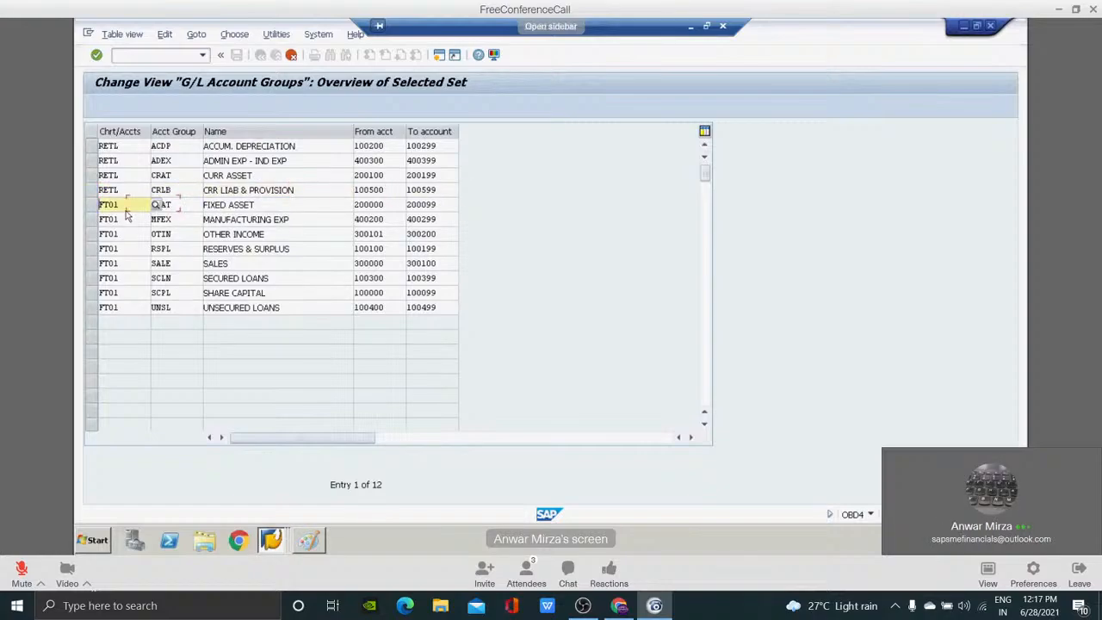
pyautogui.hotkey('shift', 'Tab')
pyautogui.write('RETL')
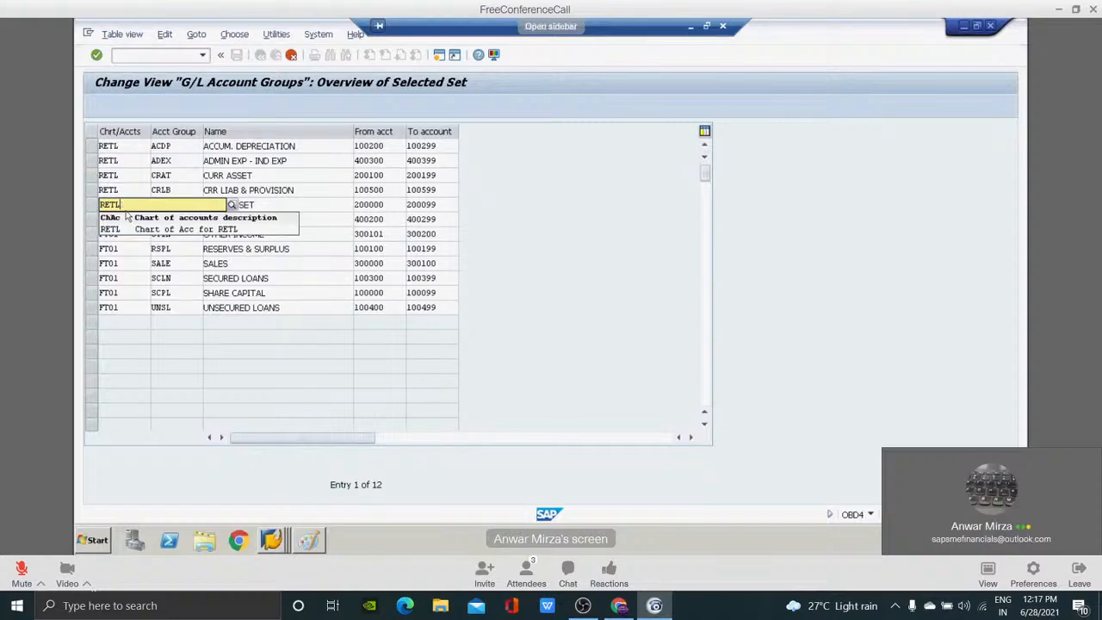
# Set the chart of accounts of the copied MANUFACTURING EXP group to RETL.
pyautogui.press('Tab')
pyautogui.press('Tab')
pyautogui.press('Tab')
pyautogui.press('Tab')
pyautogui.press('Tab')
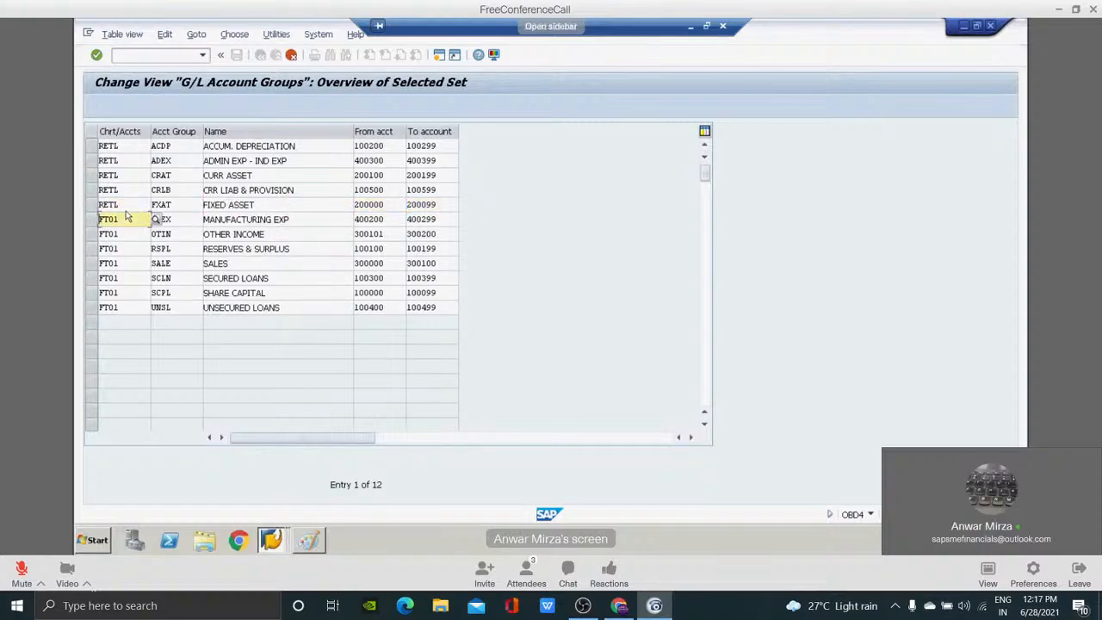
pyautogui.write('RETL')
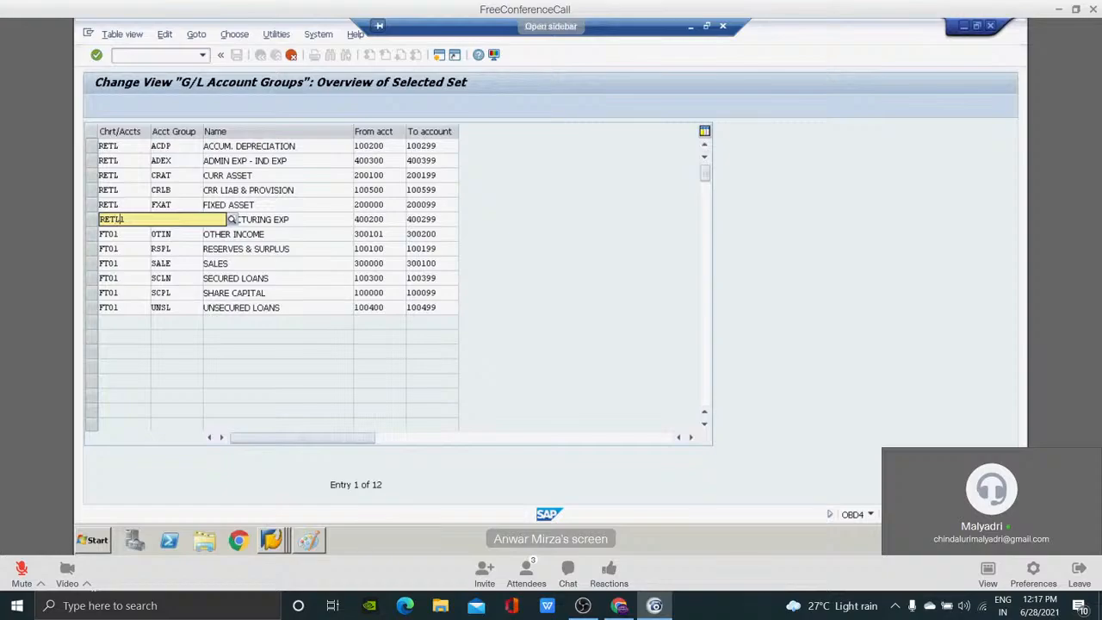
pyautogui.press('Tab')
pyautogui.click(128, 216)
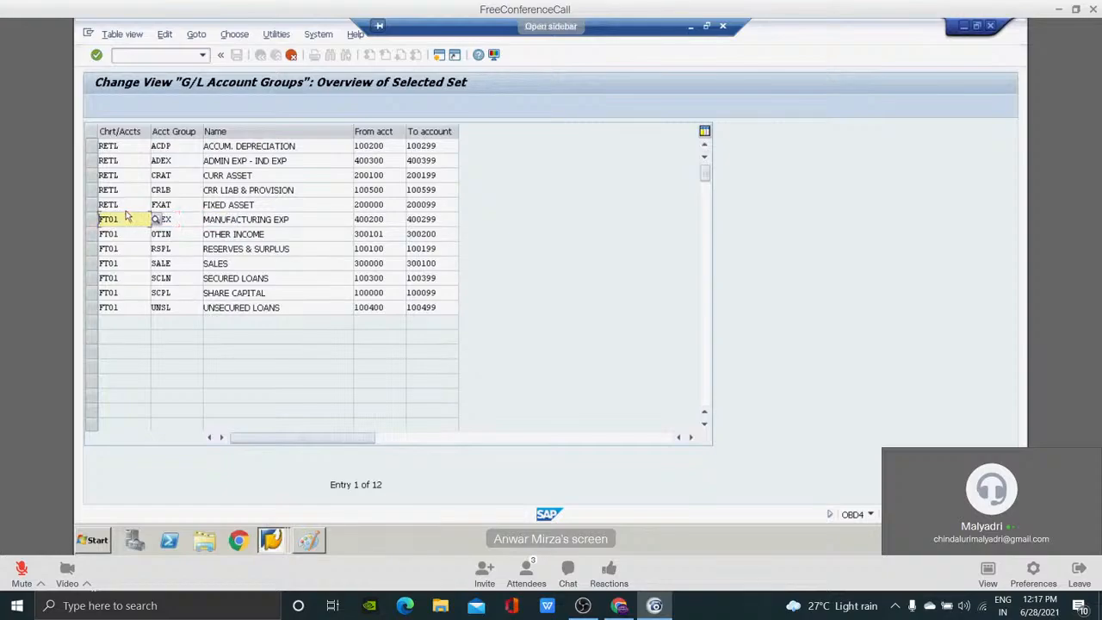
pyautogui.write('RETL')
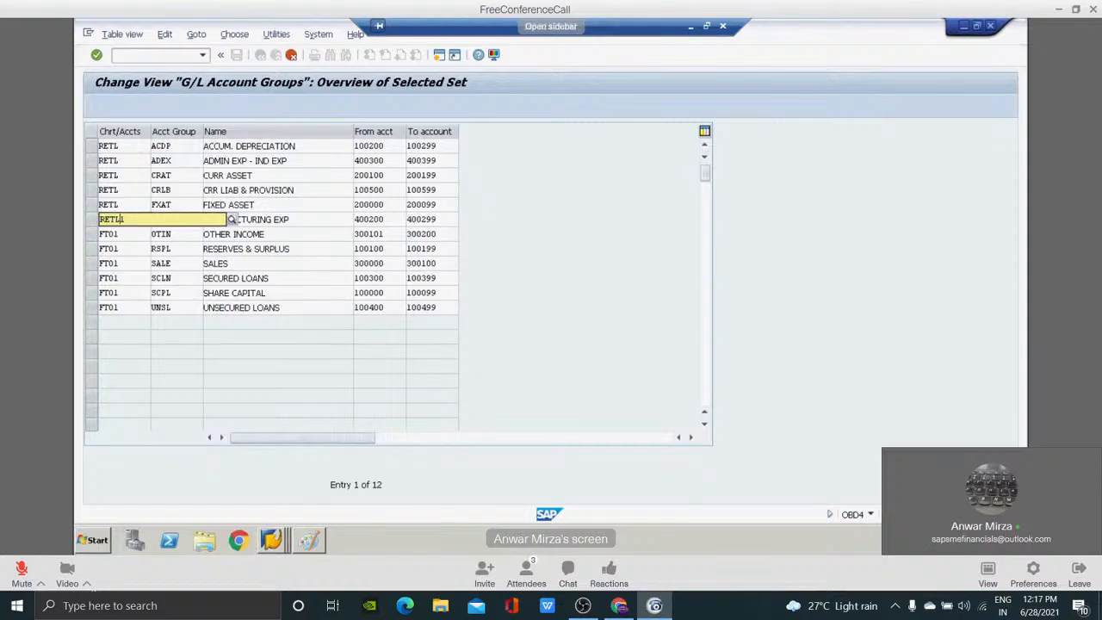
# Set the chart of accounts of the copied OTHER INCOME group to RETL.
pyautogui.press('Tab')
pyautogui.press('Tab')
pyautogui.press('Tab')
pyautogui.press('Tab')
pyautogui.press('Tab')
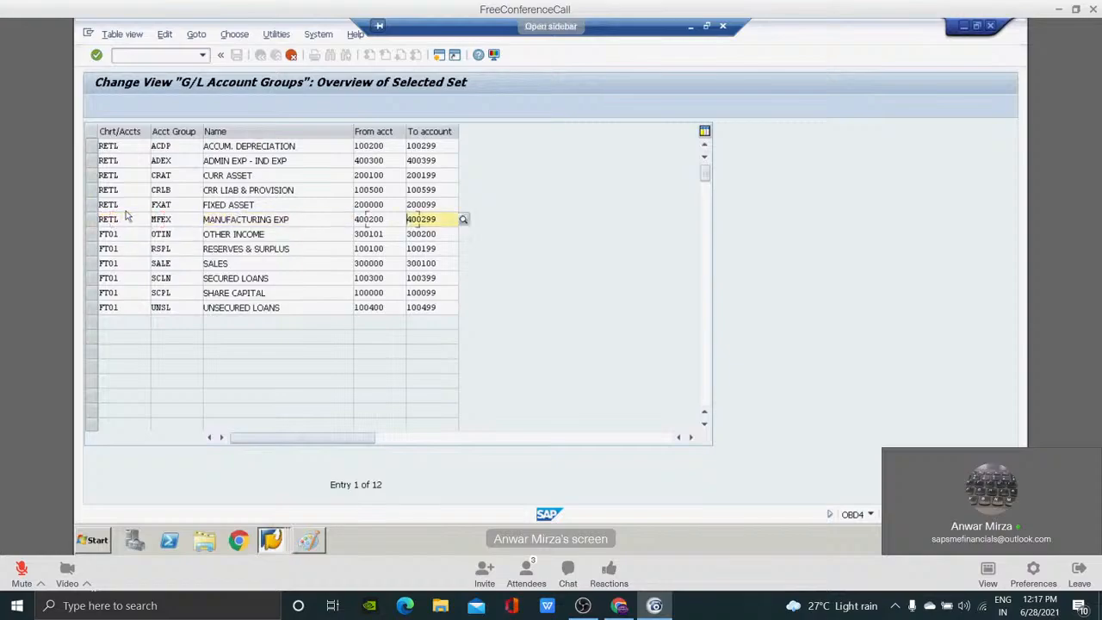
pyautogui.write('RETL')
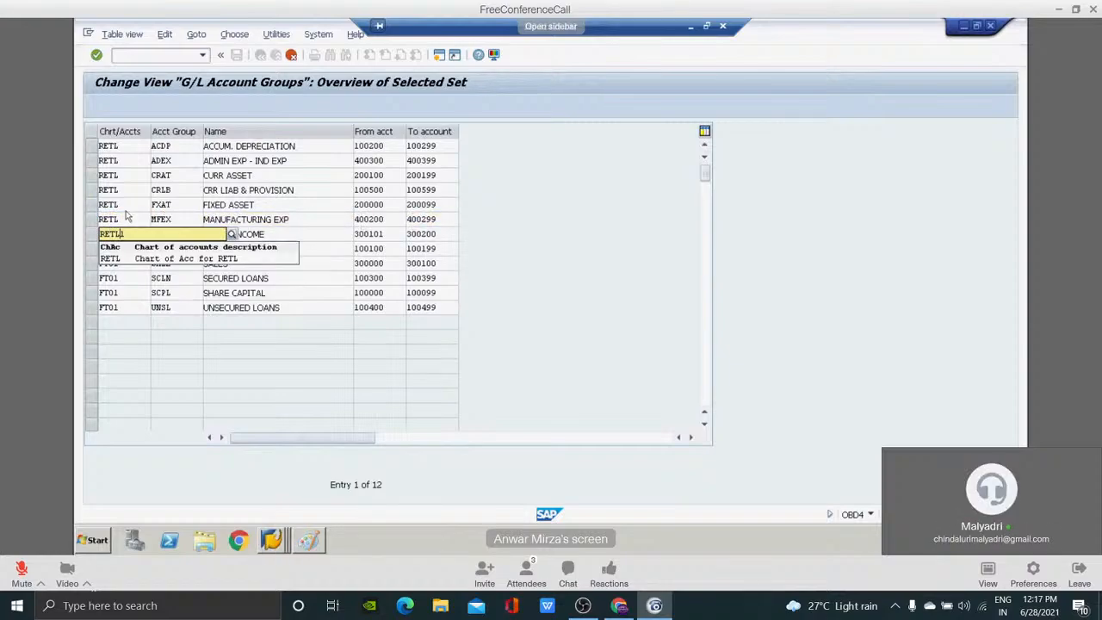
# Set the chart of accounts of the copied RESERVES & SURPLUS group to RETL.
pyautogui.press('Tab')
pyautogui.press('Tab')
pyautogui.press('Tab')
pyautogui.press('Tab')
pyautogui.press('Tab')
pyautogui.write('RETL')
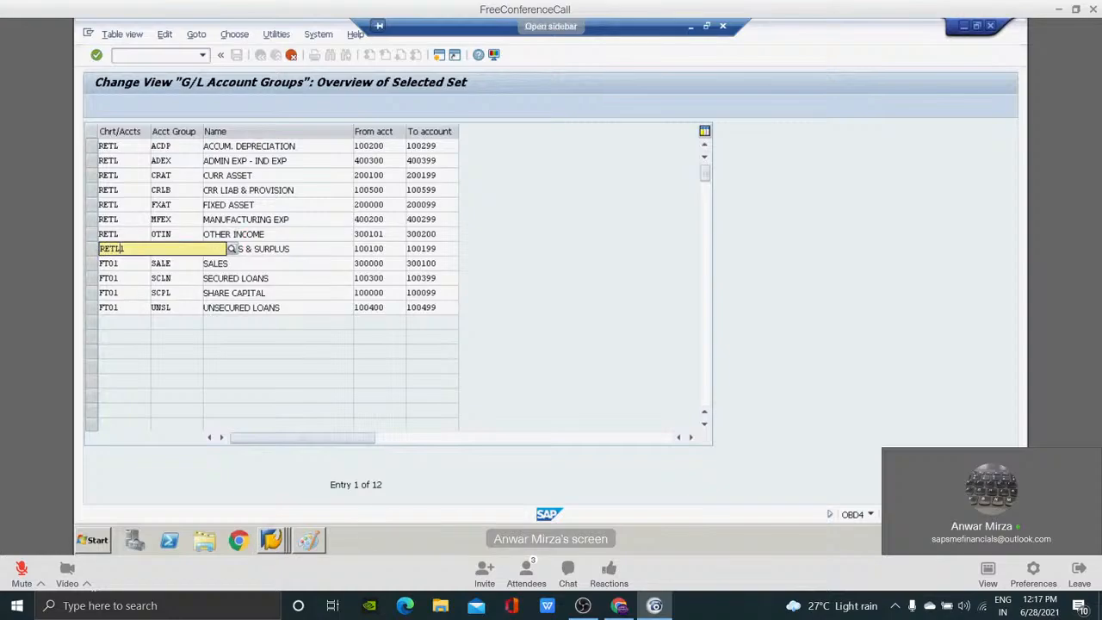
# Set the chart of accounts of the copied SALES group to RETL.
pyautogui.press('Tab')
pyautogui.press('Tab')
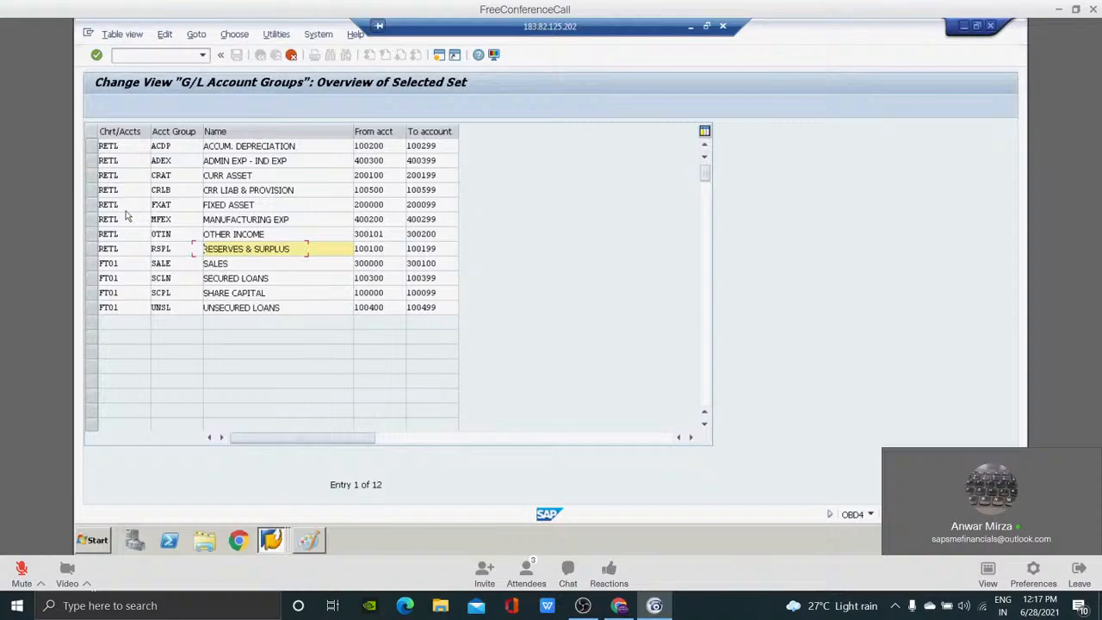
pyautogui.press('Tab')
pyautogui.press('Tab')
pyautogui.press('Tab')
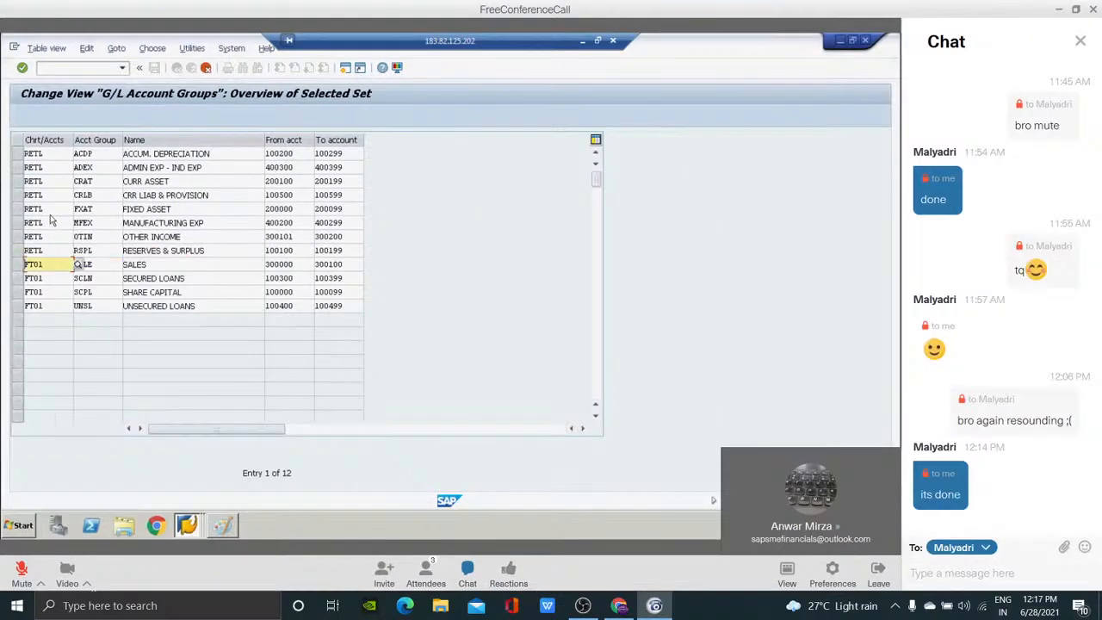
pyautogui.write('RET')
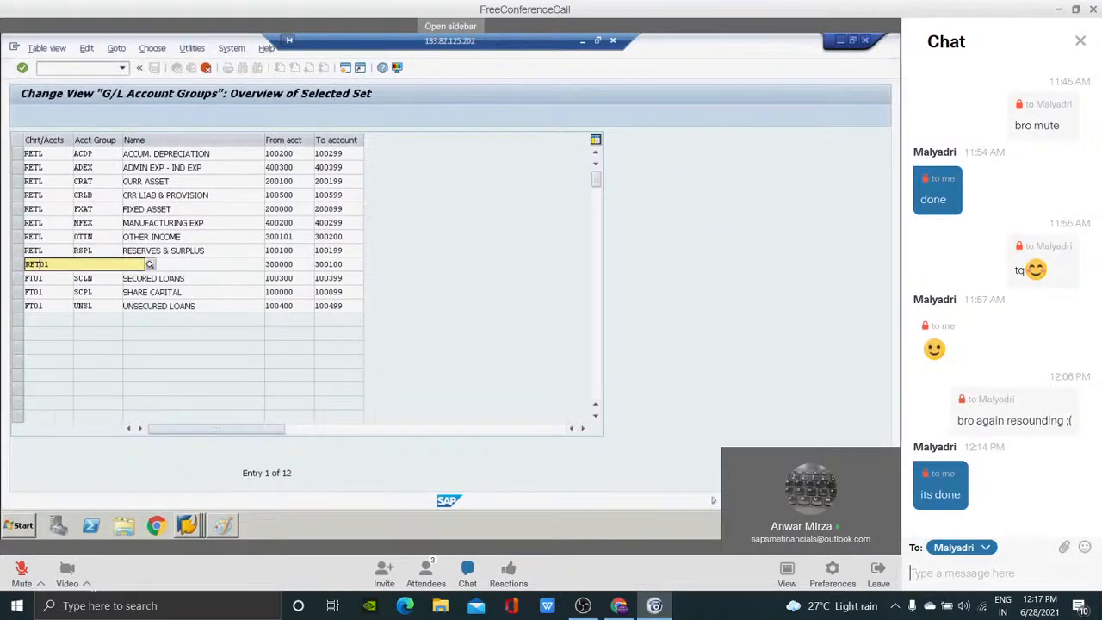
pyautogui.write('L')
# Set the chart of accounts of the copied SECURED LOANS group to RETL, and send "Sir i can hear you" to everyone in the meeting chat.
pyautogui.press('Down')
pyautogui.click(962, 548)
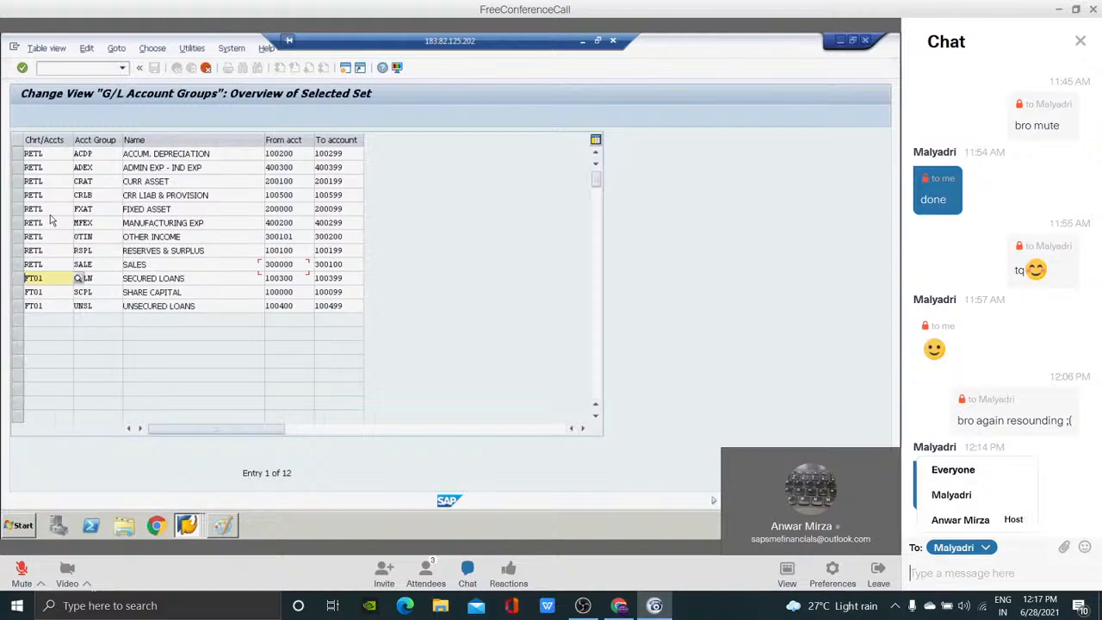
pyautogui.write('RETL')
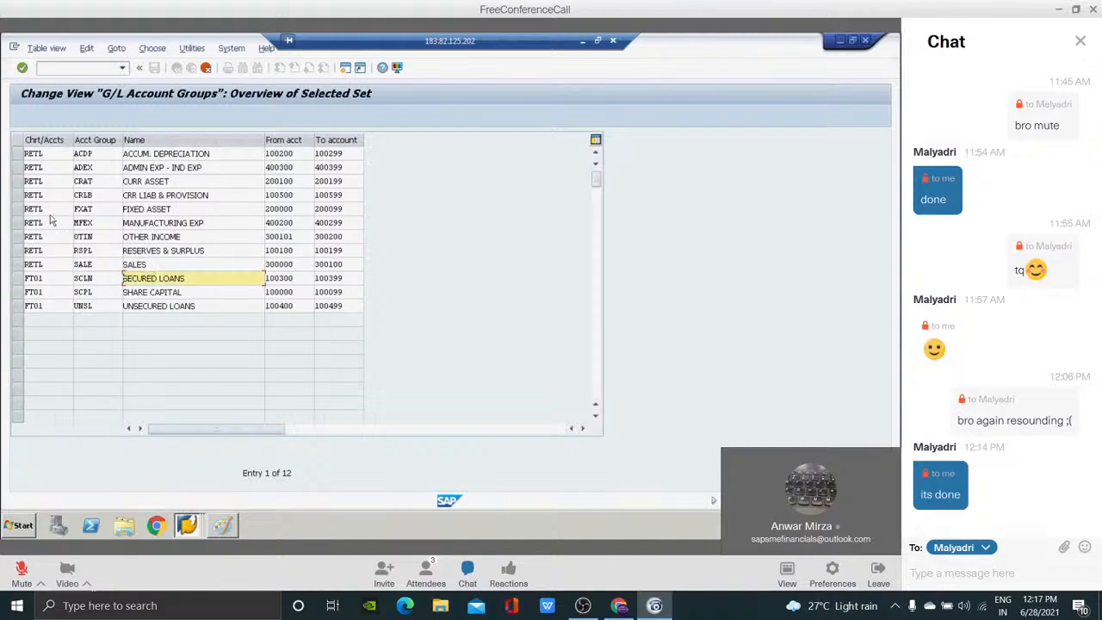
pyautogui.press('Left')
pyautogui.press('Left')
pyautogui.click(962, 573)
pyautogui.write('RETSir i o')
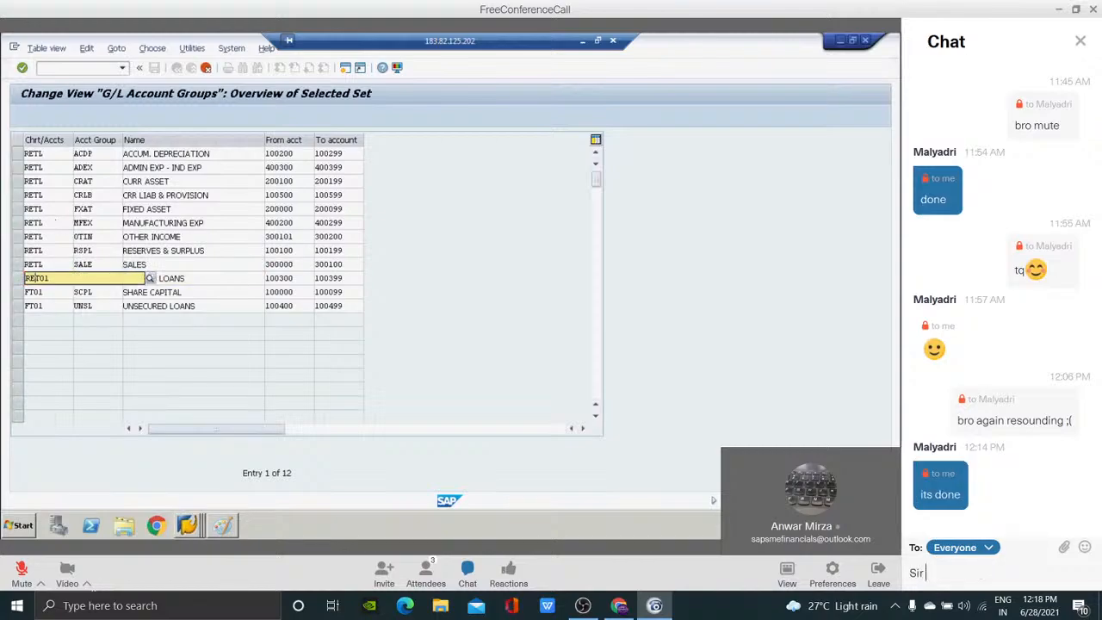
pyautogui.write('an hear you')
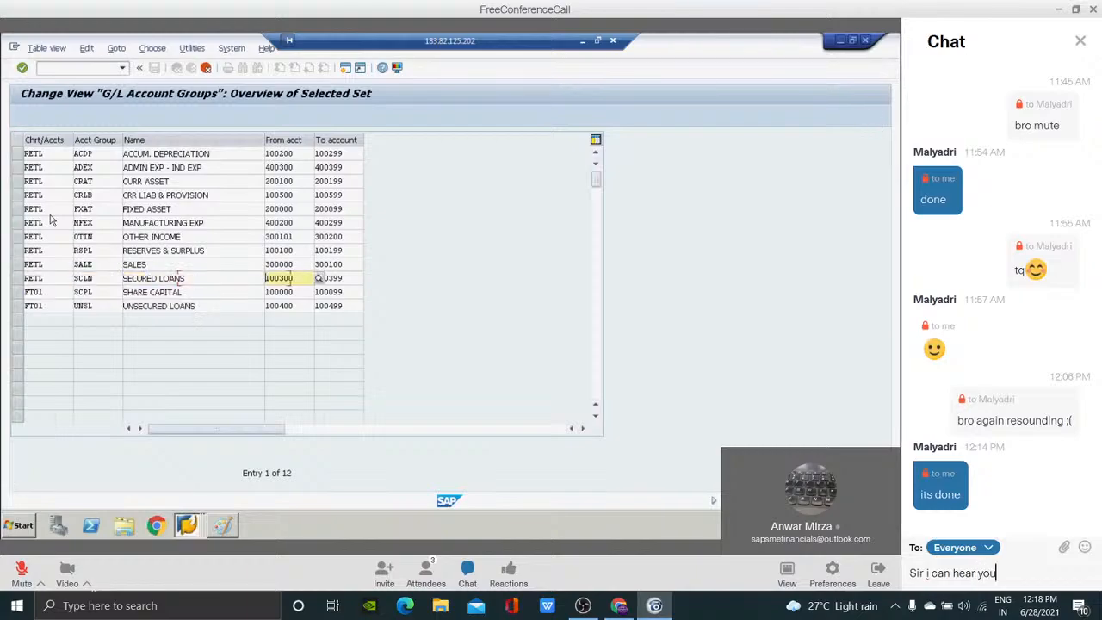
pyautogui.press('Return')
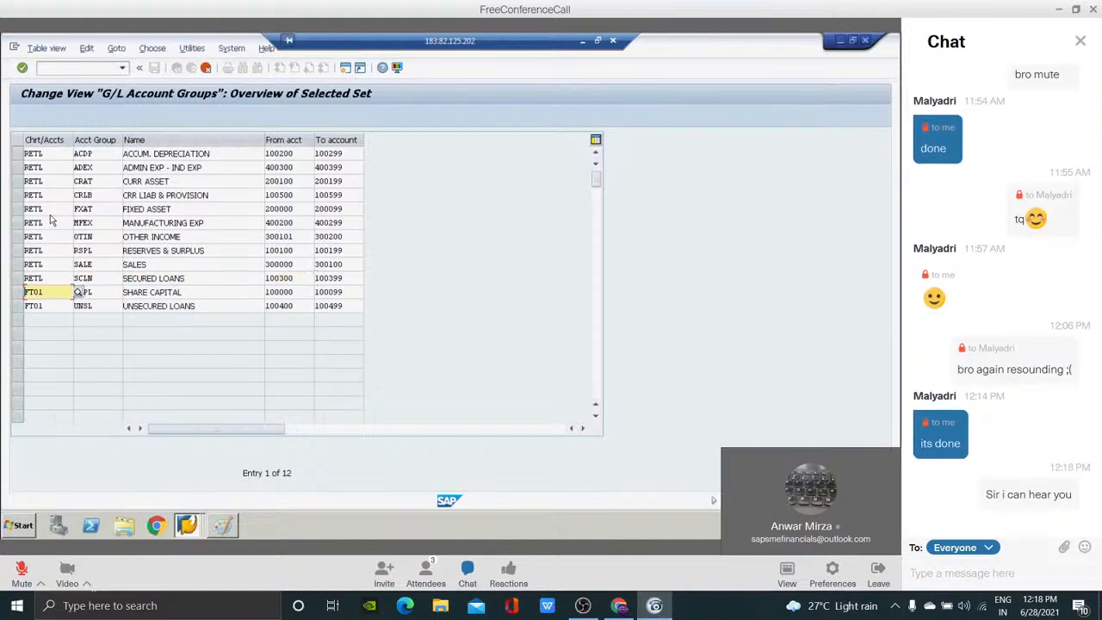
# Send "dont knw why you not able to listen me" to everyone in the meeting chat.
pyautogui.write('dont knw')
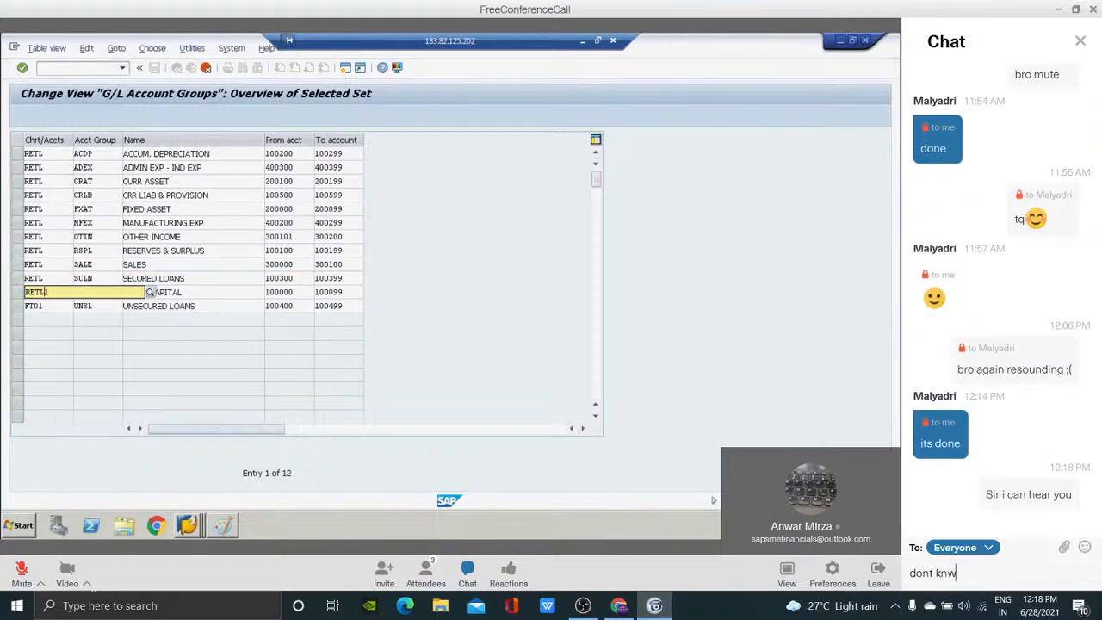
pyautogui.write(' why yo')
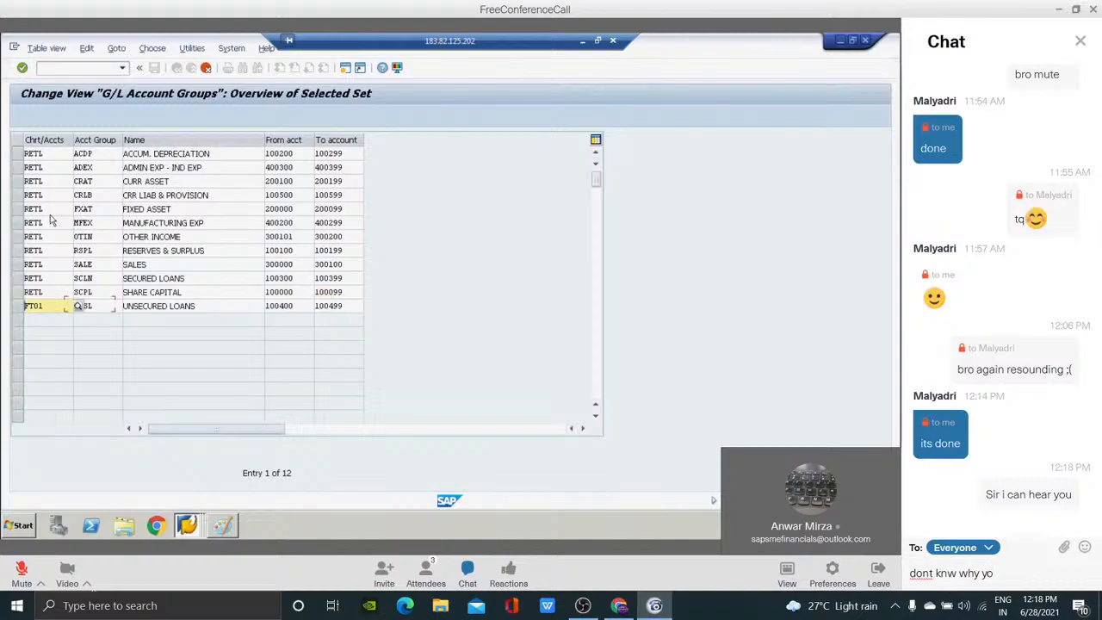
pyautogui.write('u not abl')
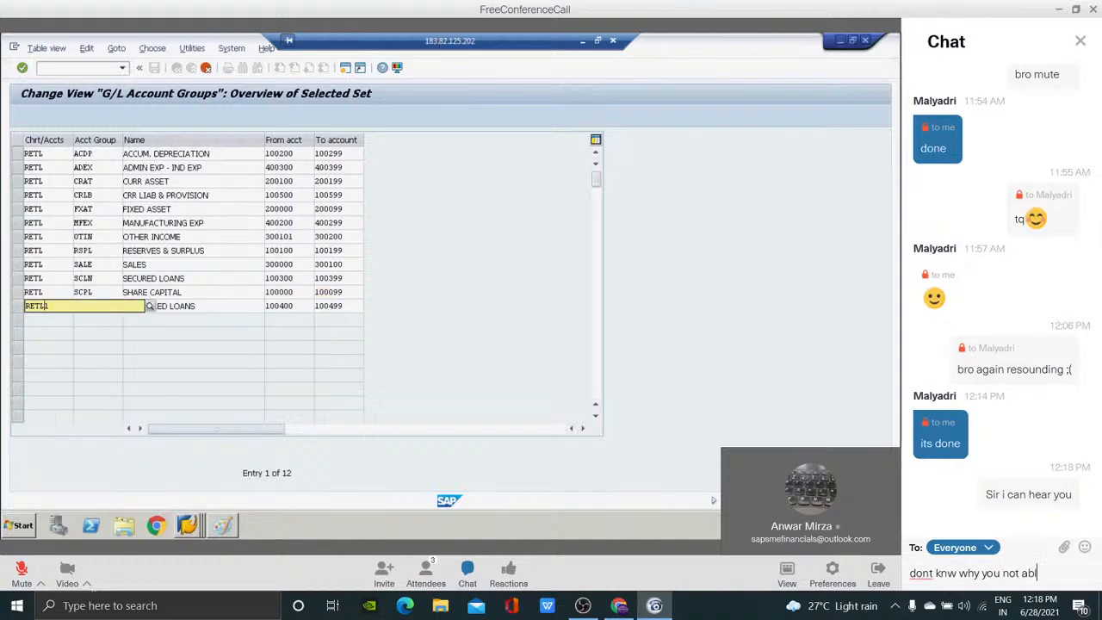
pyautogui.write('e to list')
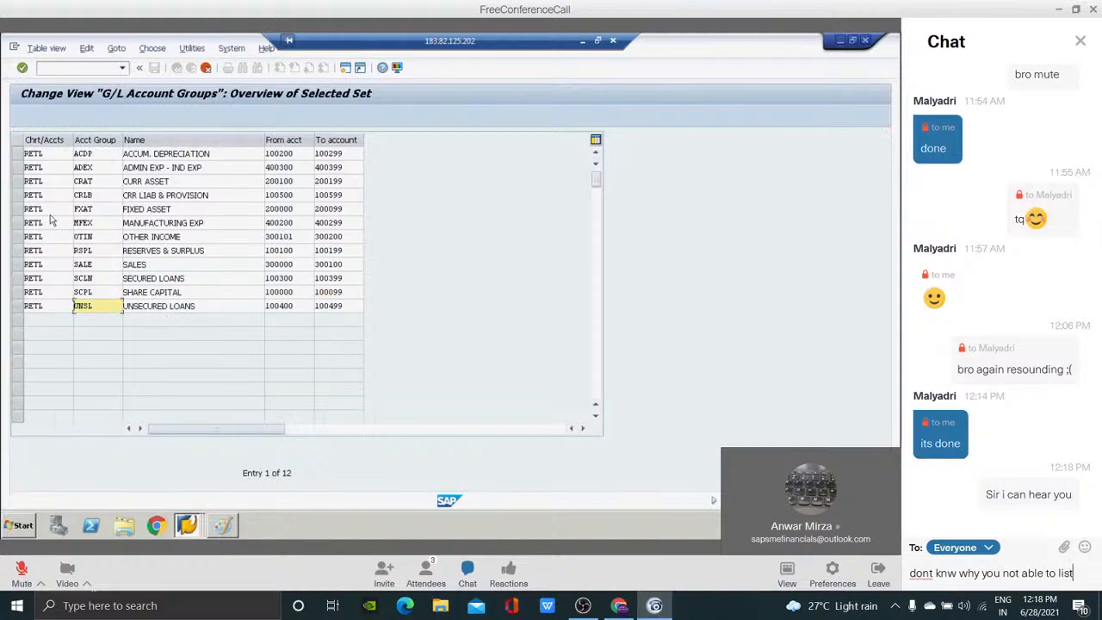
pyautogui.write('en me')
pyautogui.press('Return')
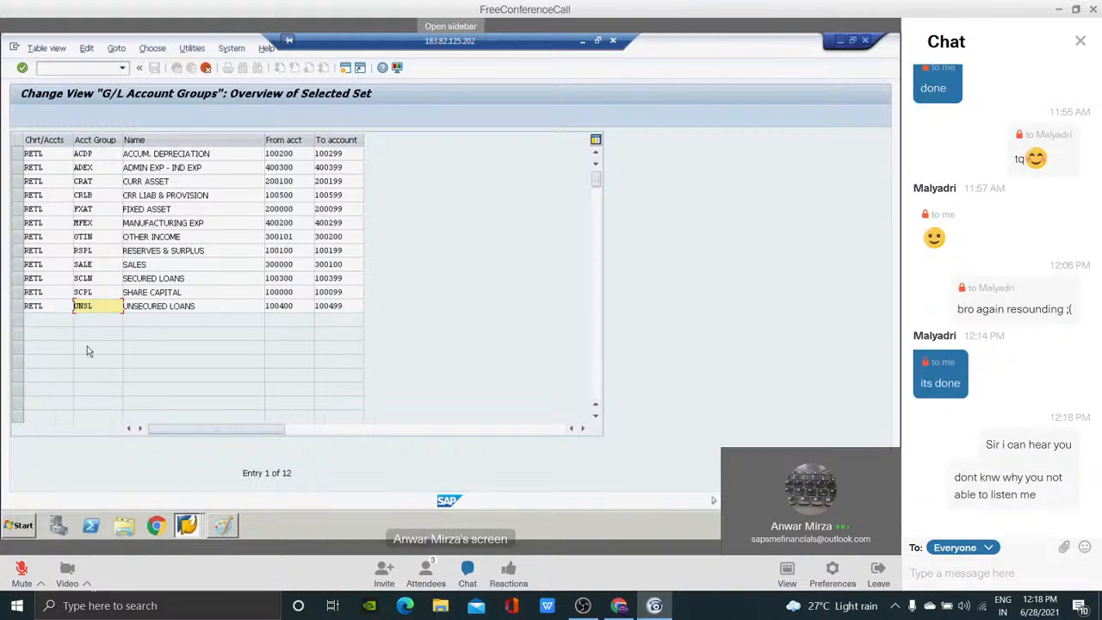
pyautogui.rightClick(818, 387)
pyautogui.click(810, 384)
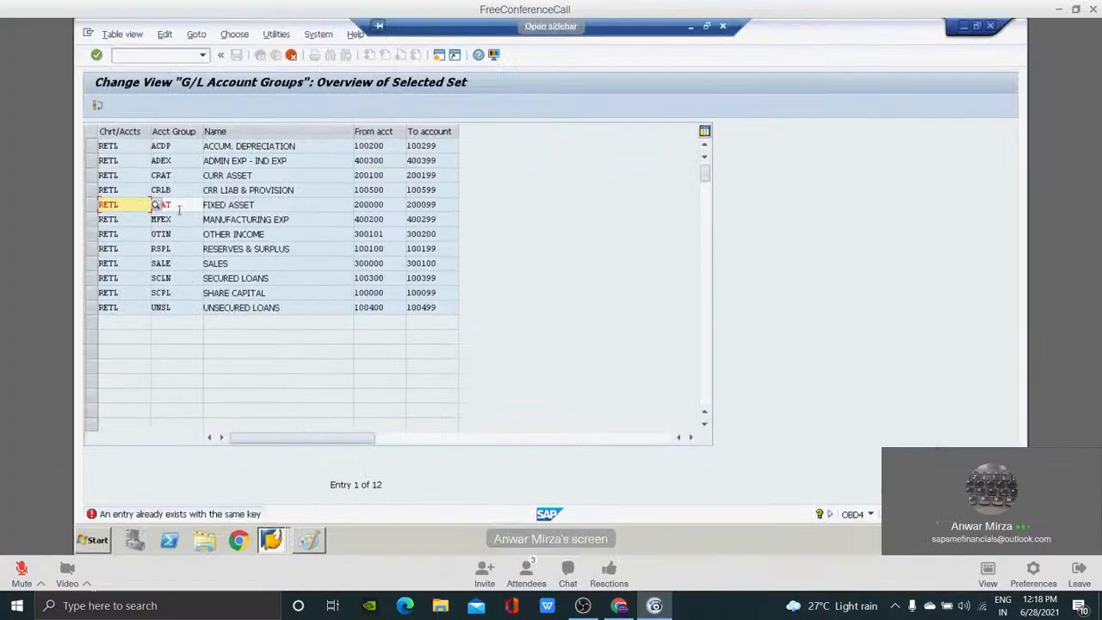
# Change the FIXED ASSET account group key to FXAS, and save the copied RETL groups under customizing request VASK900308.
pyautogui.click(179, 206)
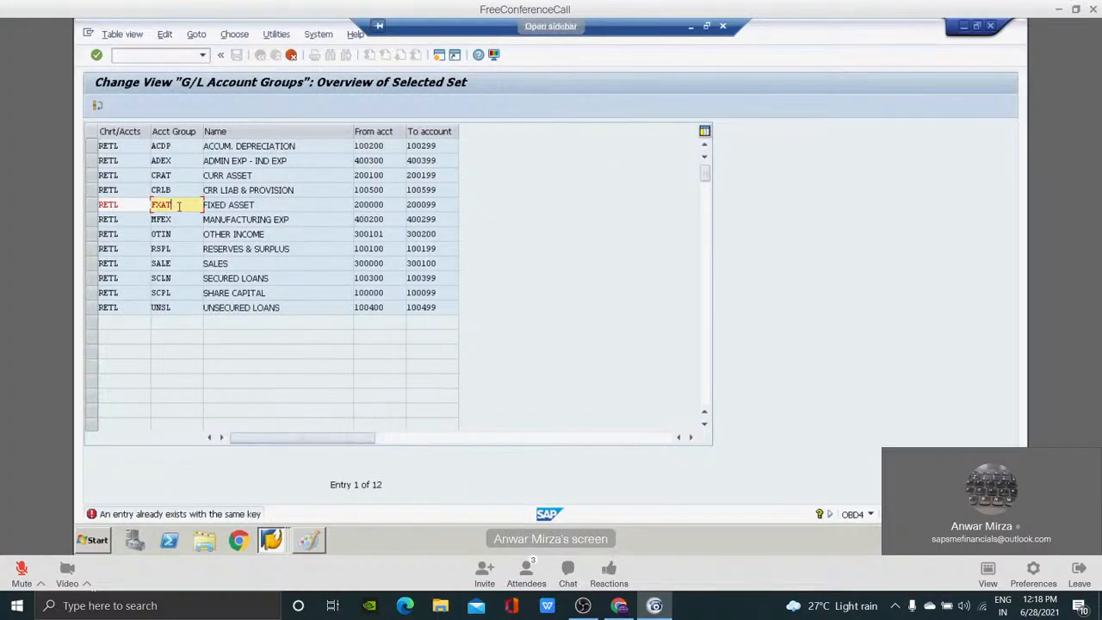
pyautogui.press('BackSpace')
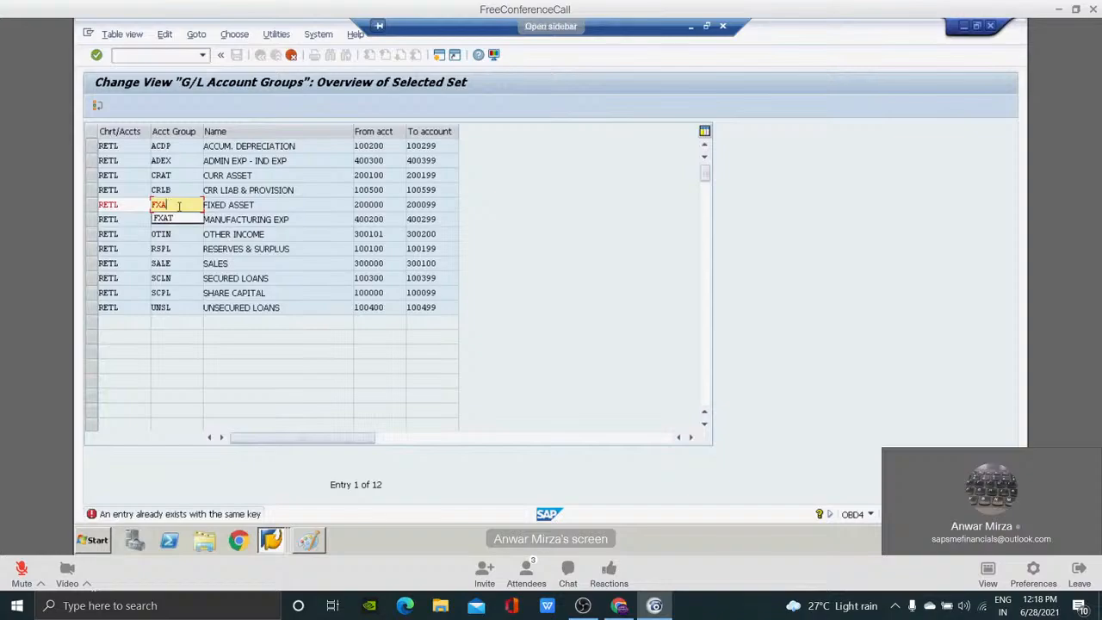
pyautogui.write('s')
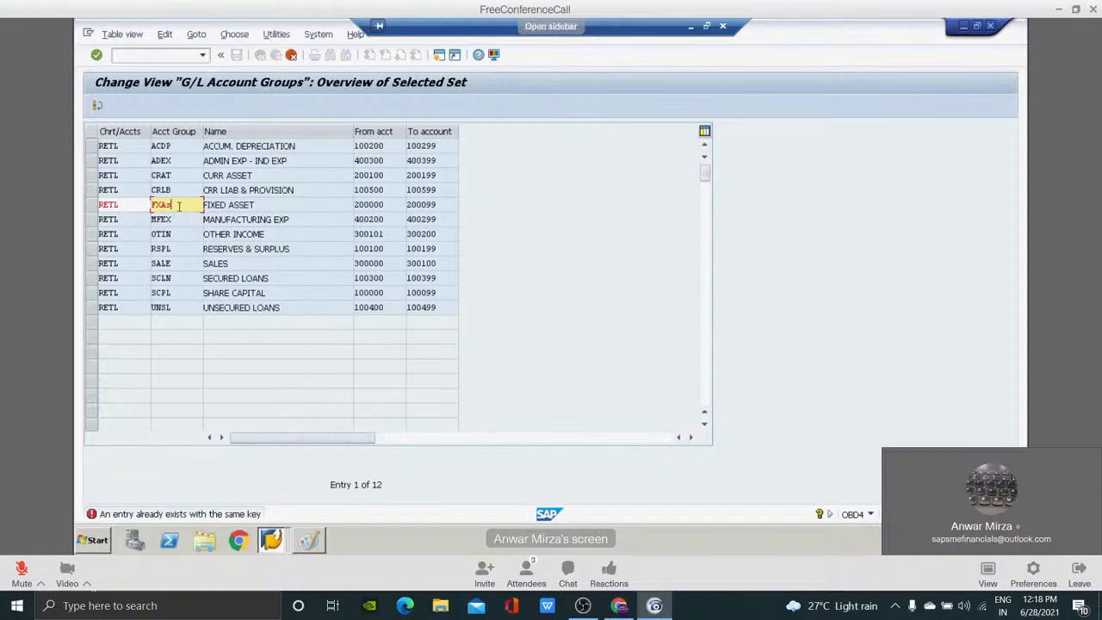
pyautogui.press('Return')
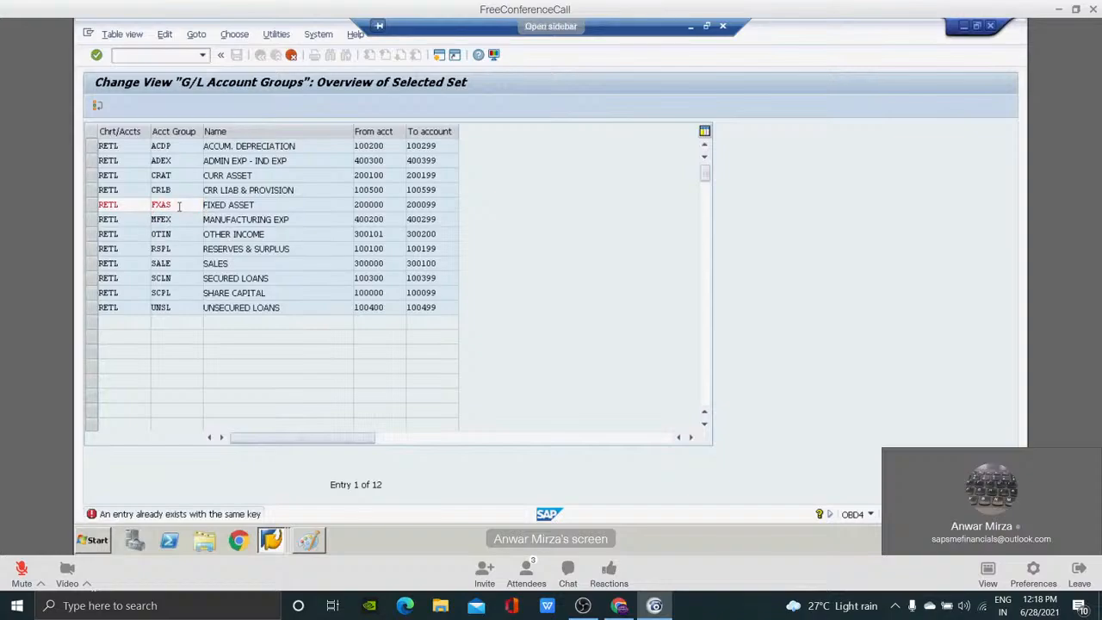
pyautogui.press('Return')
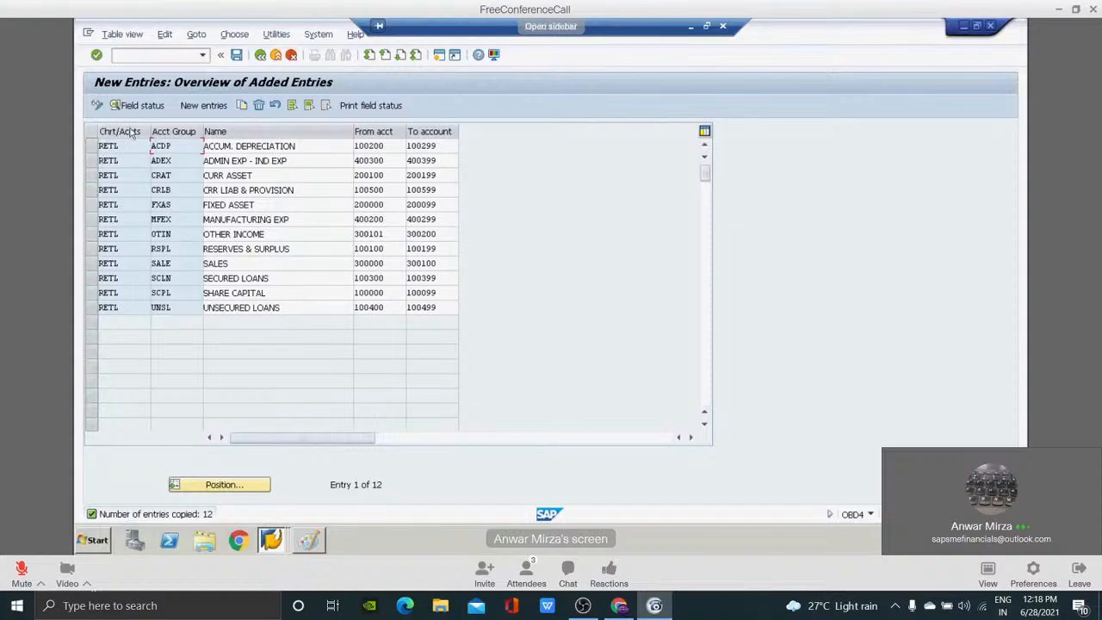
pyautogui.click(236, 55)
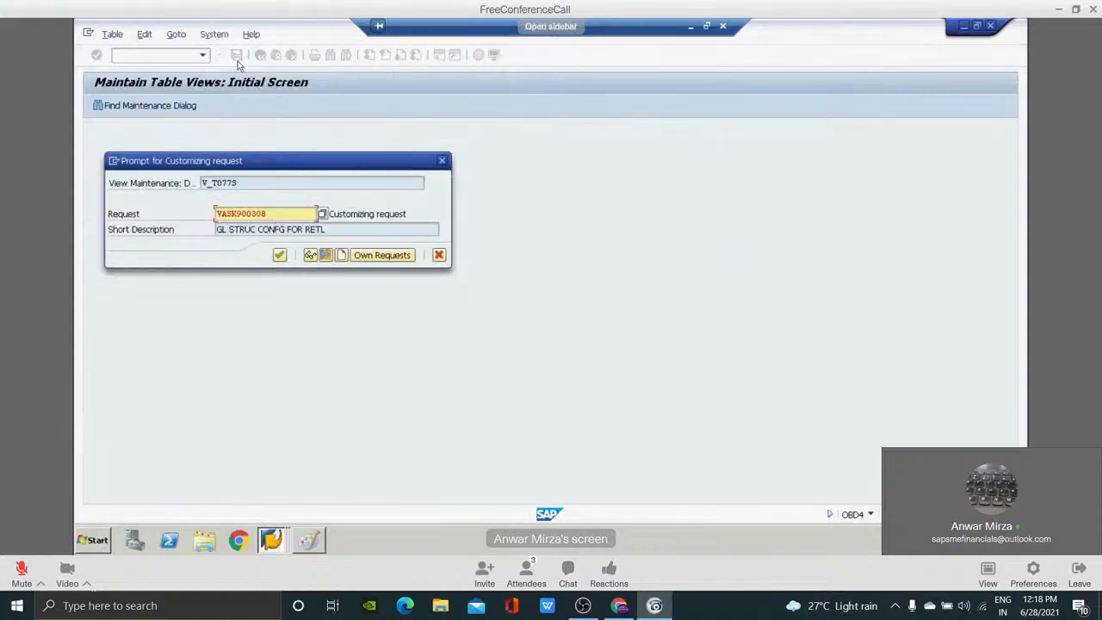
pyautogui.click(279, 256)
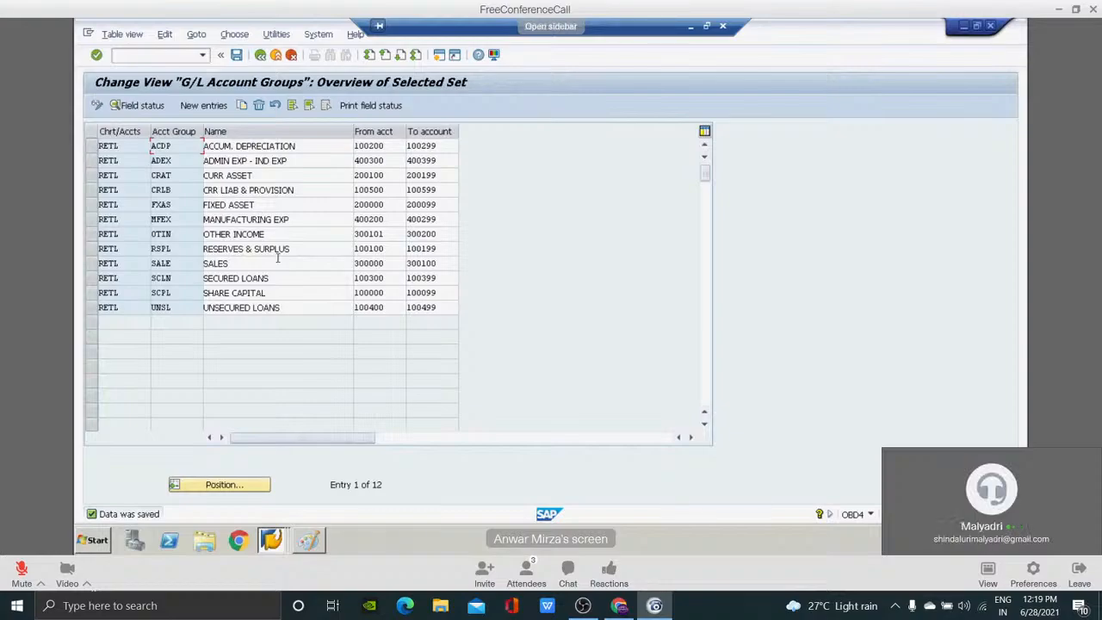
# View the blank new-entries table for G/L account groups and return to the full account group overview.
pyautogui.click(207, 107)
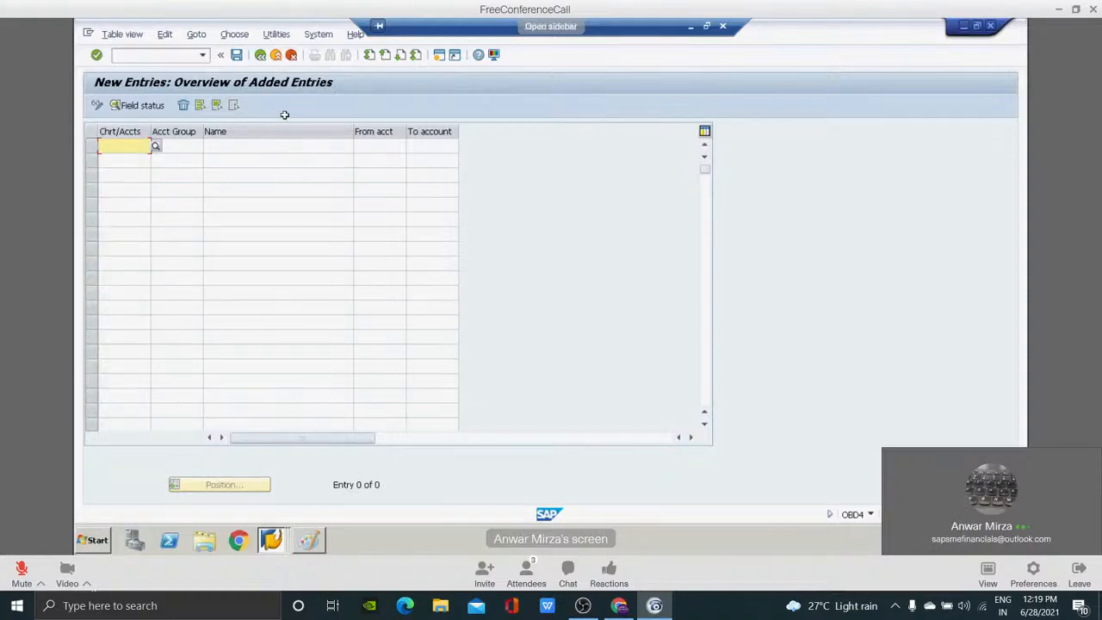
pyautogui.click(260, 57)
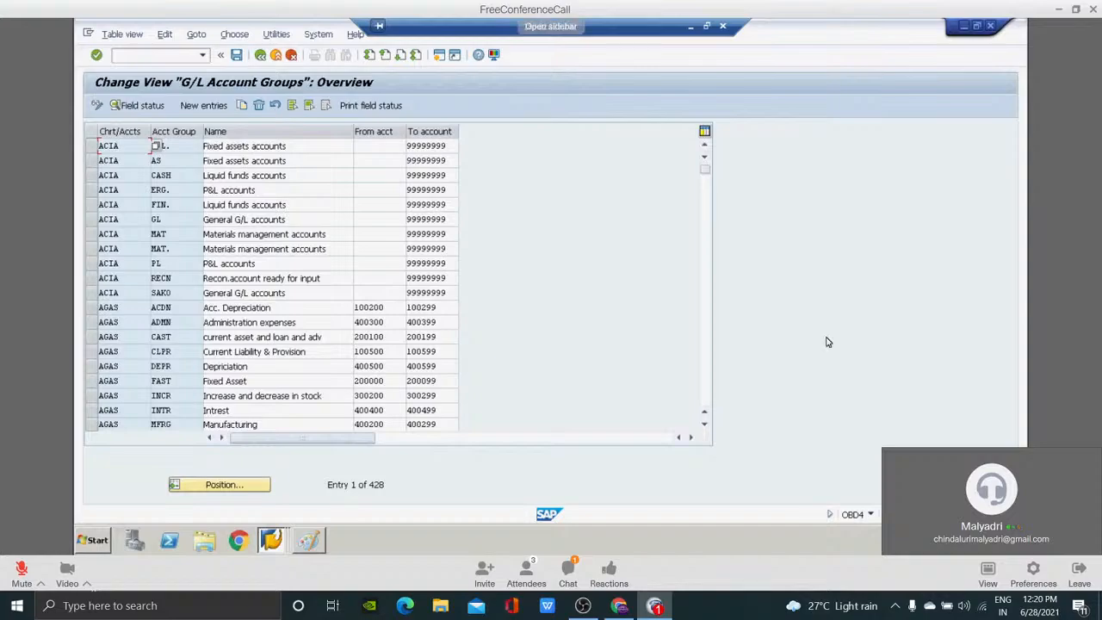
# Open the meeting chat and send "Yes sir" privately to the host.
pyautogui.click(569, 572)
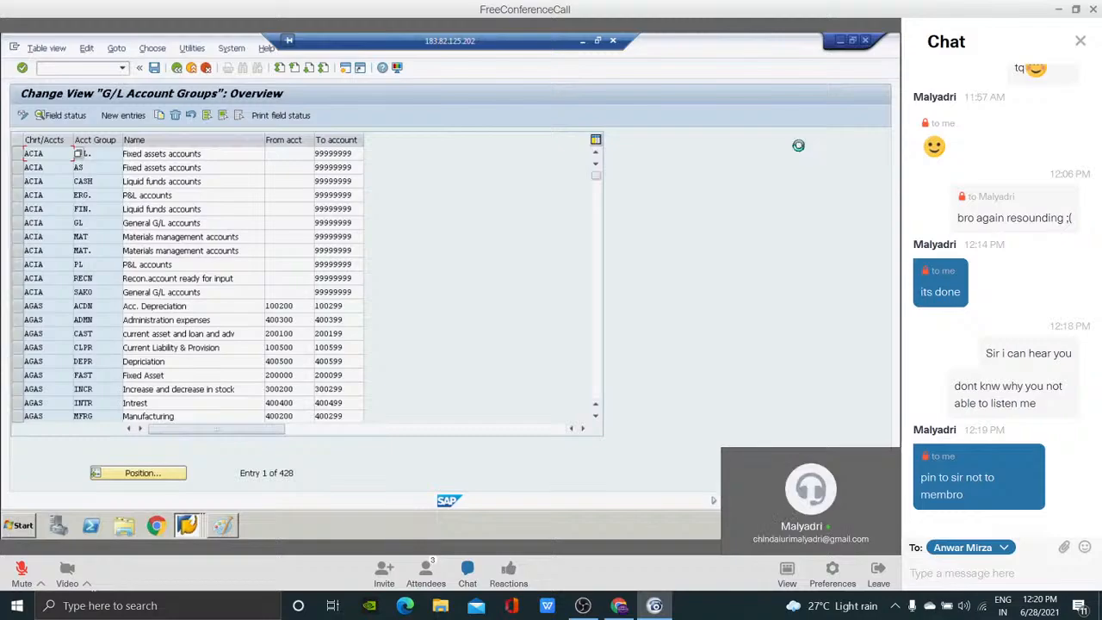
pyautogui.write('Yes sir')
pyautogui.press('Return')
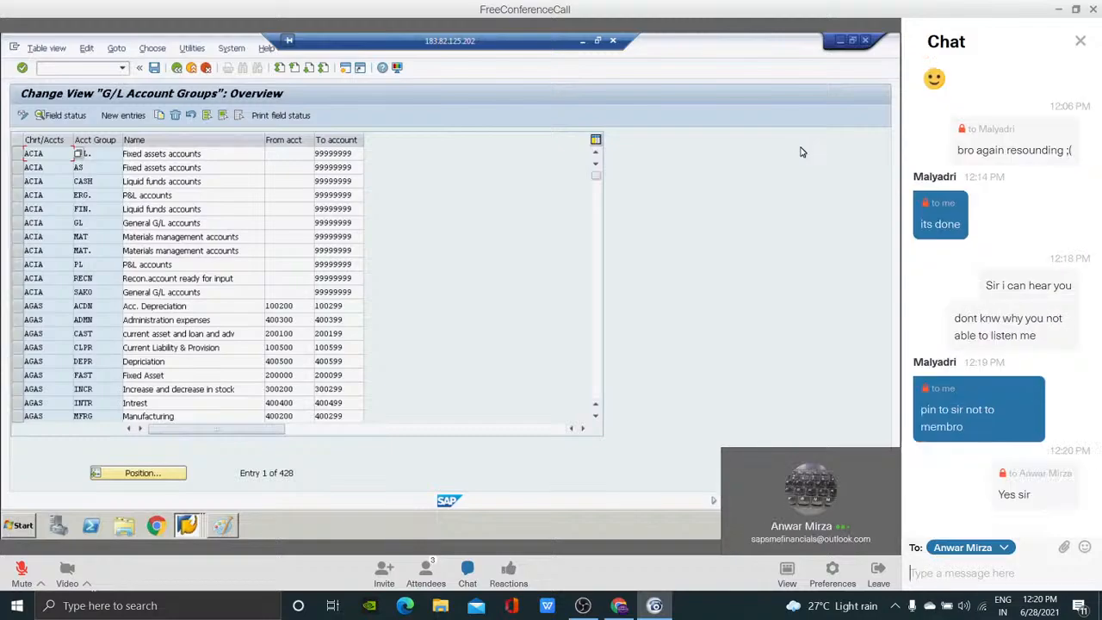
# Send the host the private chat message "i was trying to speak from the begining sir.".
pyautogui.write('i was tryinnng')
pyautogui.press('BackSpace')
pyautogui.press('BackSpace')
pyautogui.write('g to speak from the begining')
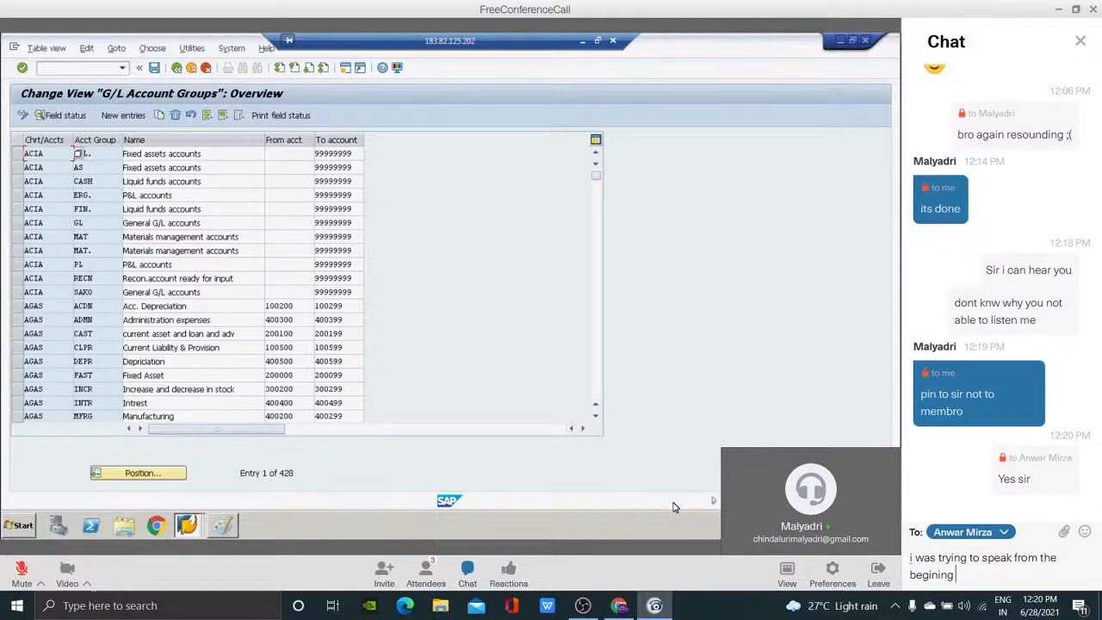
pyautogui.press('Return')
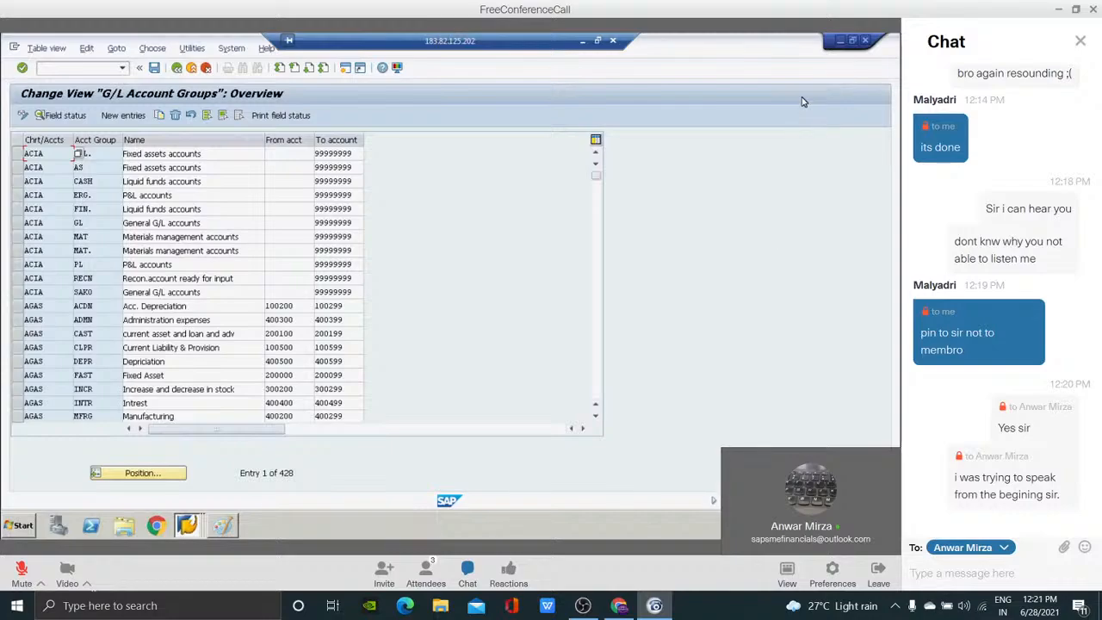
# Send the host the private chat message "im using blututh headset today sir, may be thats the problm".
pyautogui.write('im using blututh')
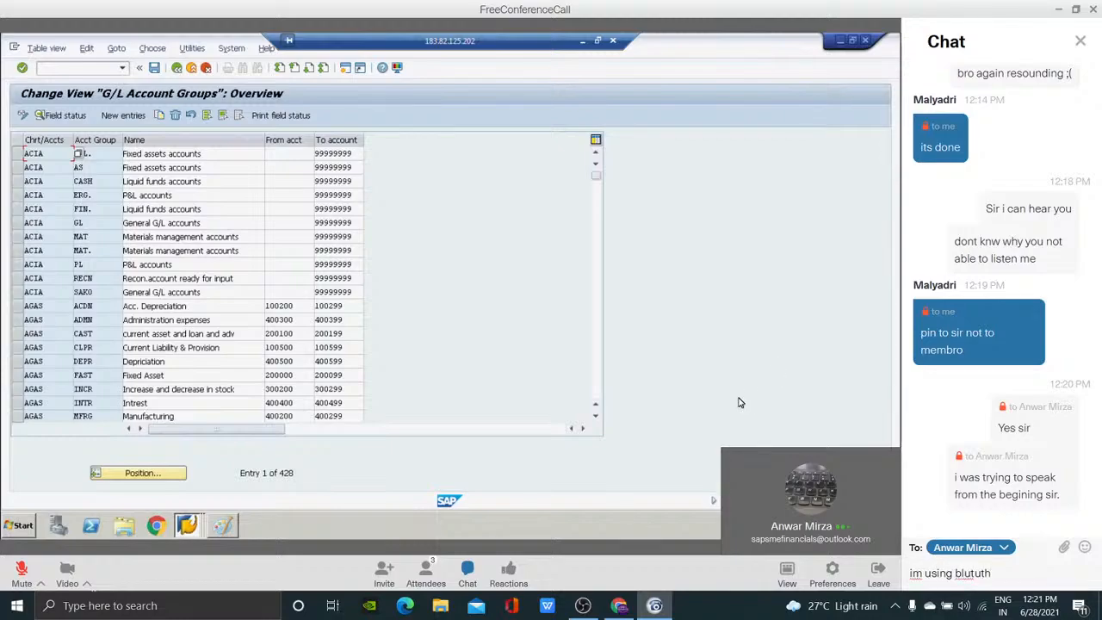
pyautogui.write(' headset today sir, may b')
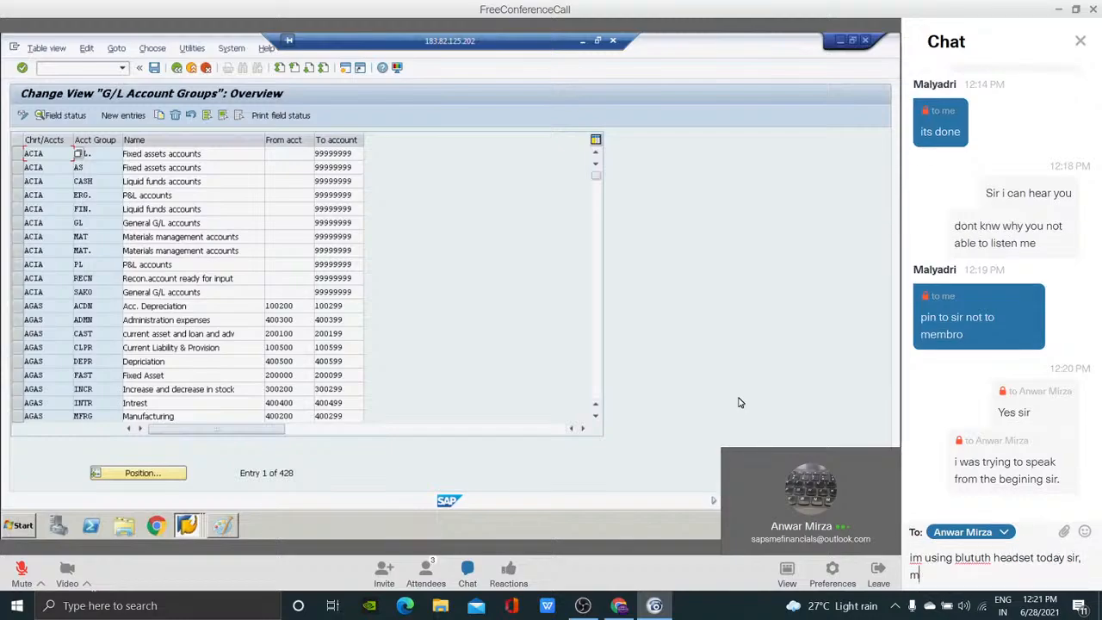
pyautogui.write('e thats the problem')
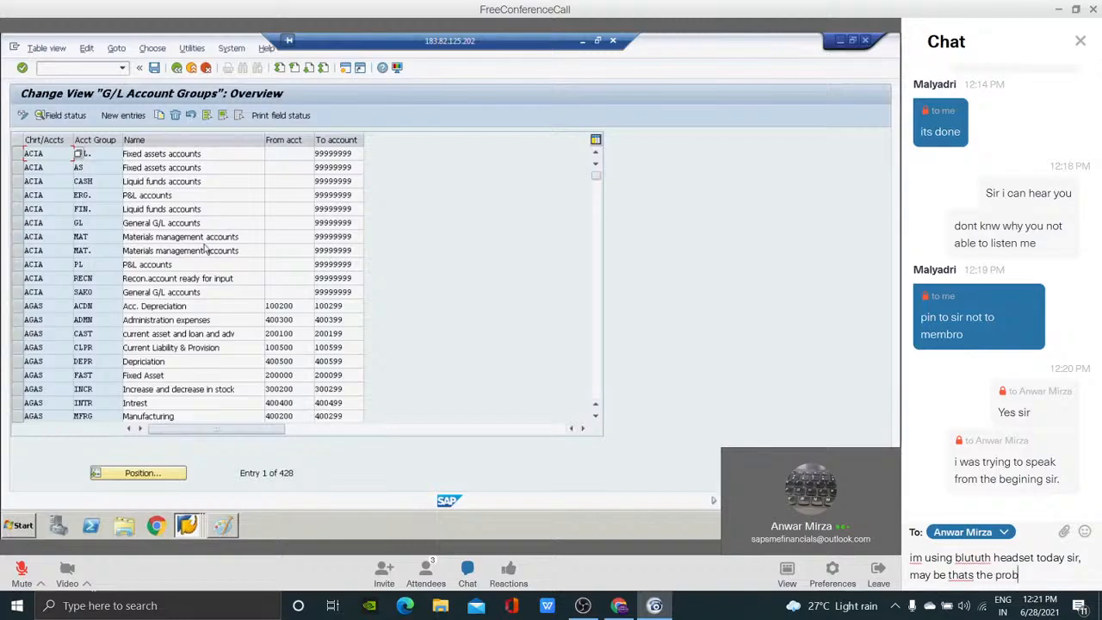
pyautogui.press('Return')
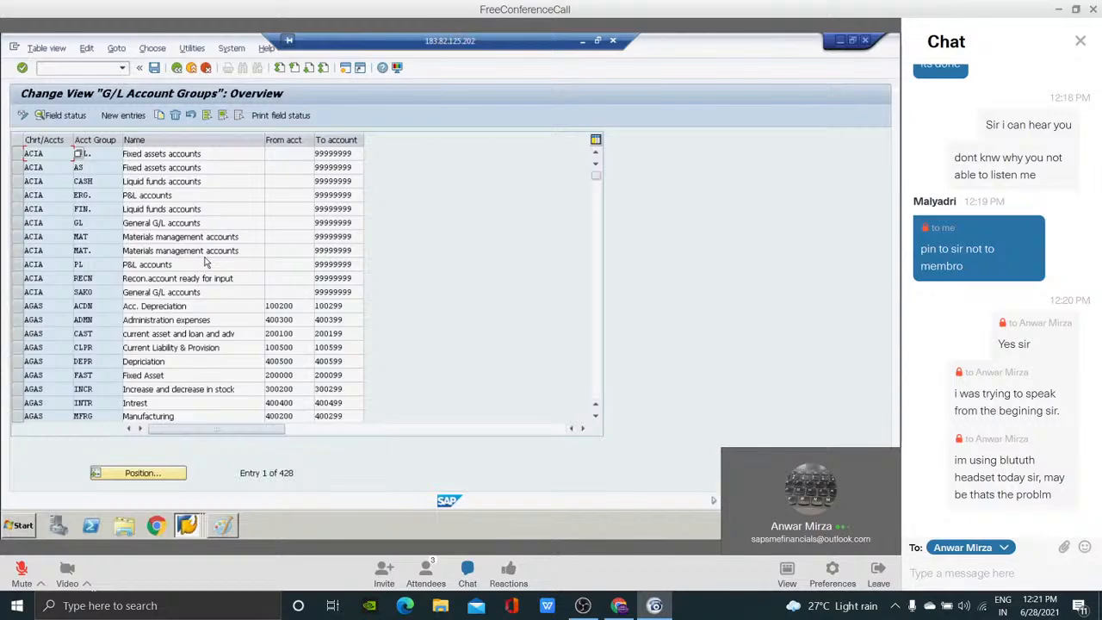
# Reply "sure..sir" to the host in the private meeting chat.
pyautogui.write('sure..sir')
pyautogui.press('Return')
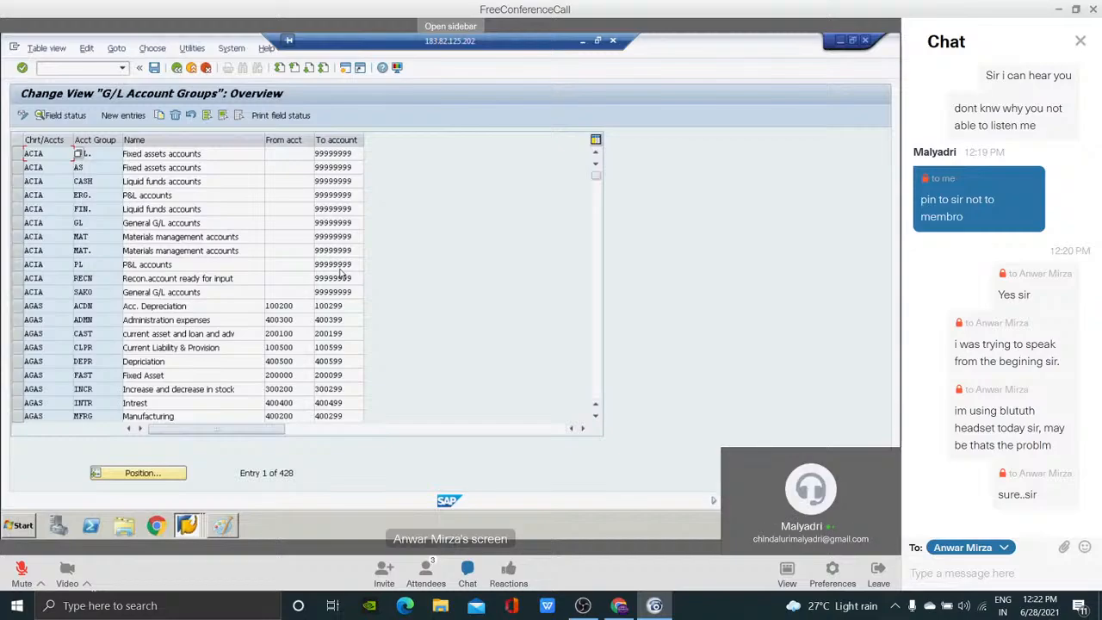
# Return to the IMG structure, reopen the Define Account Group activity and view its blank new-entries table.
pyautogui.click(176, 69)
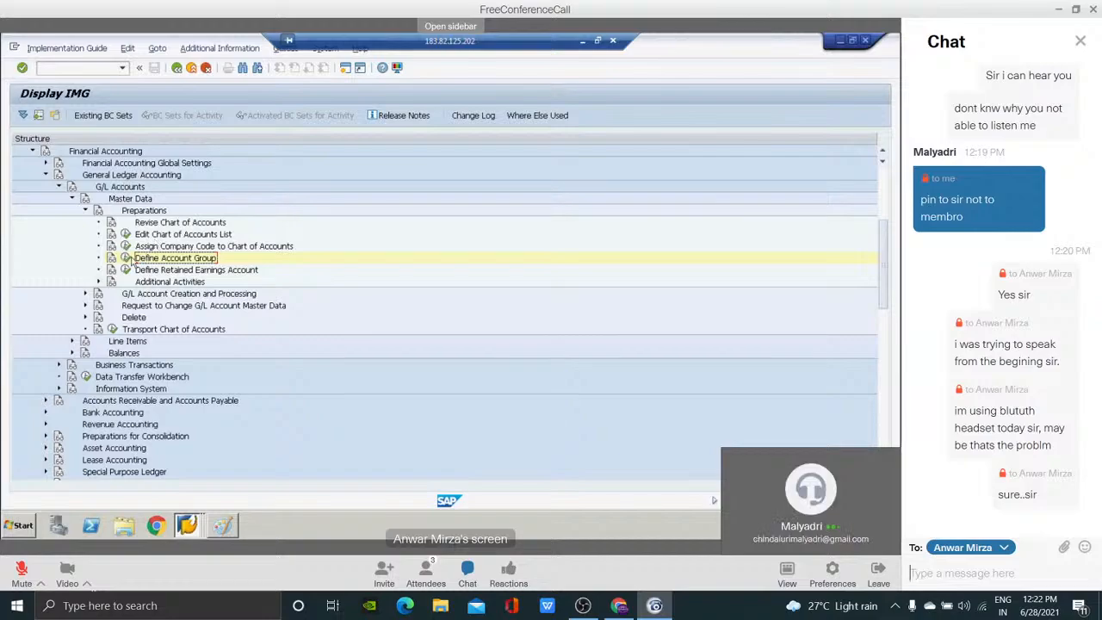
pyautogui.click(125, 258)
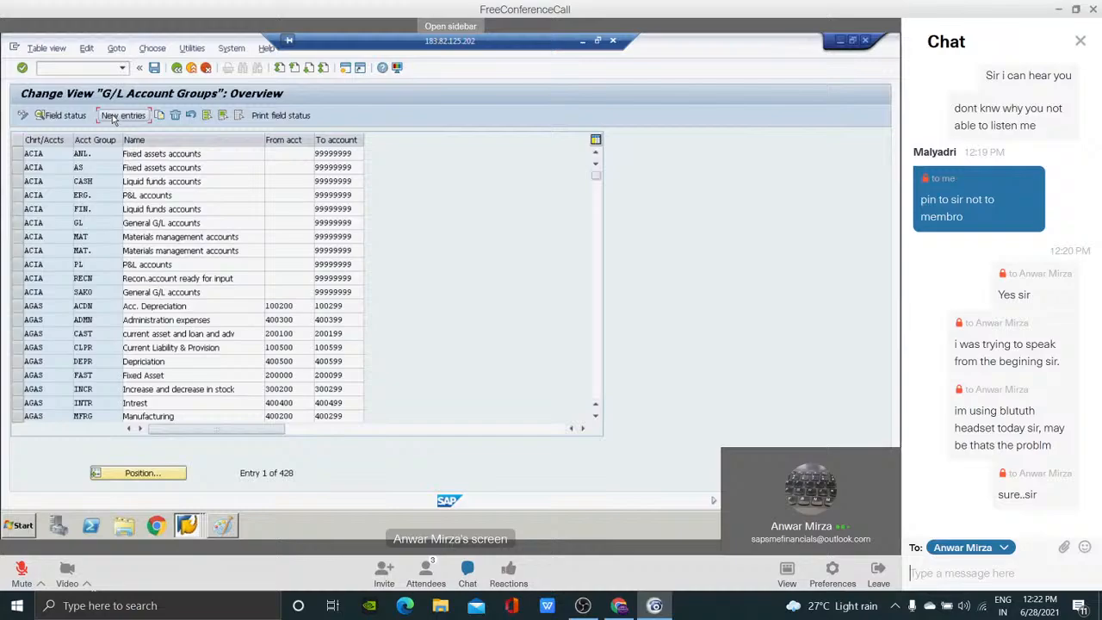
pyautogui.click(121, 113)
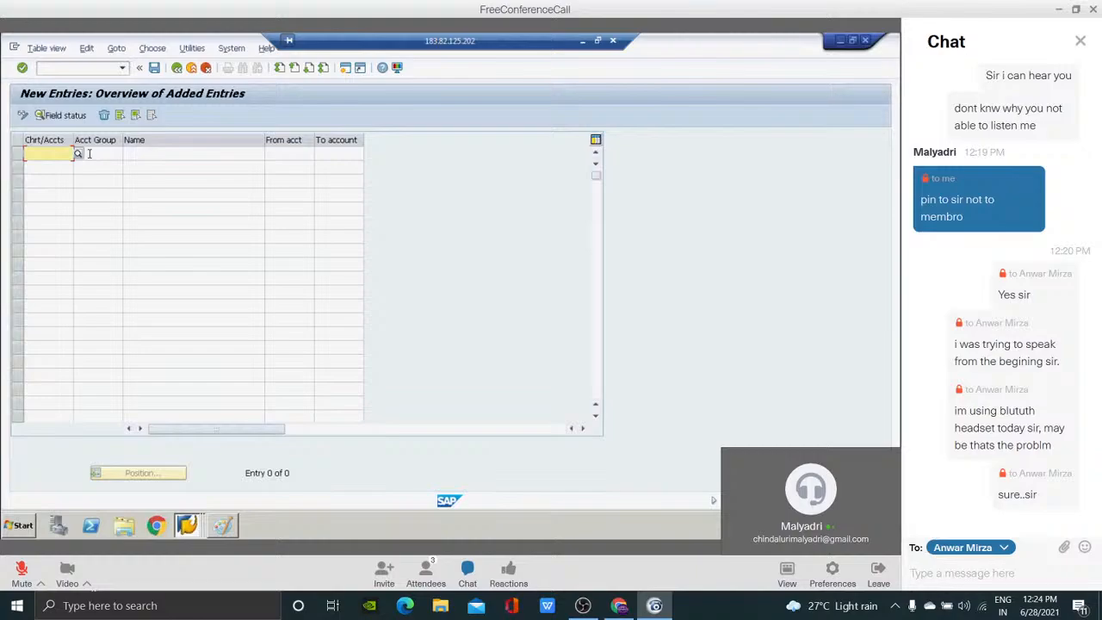
# Keep the host as the private chat recipient and send the messages "yes sir" and "i understud".
pyautogui.write('y')
pyautogui.press('BackSpace')
pyautogui.click(972, 548)
pyautogui.click(961, 520)
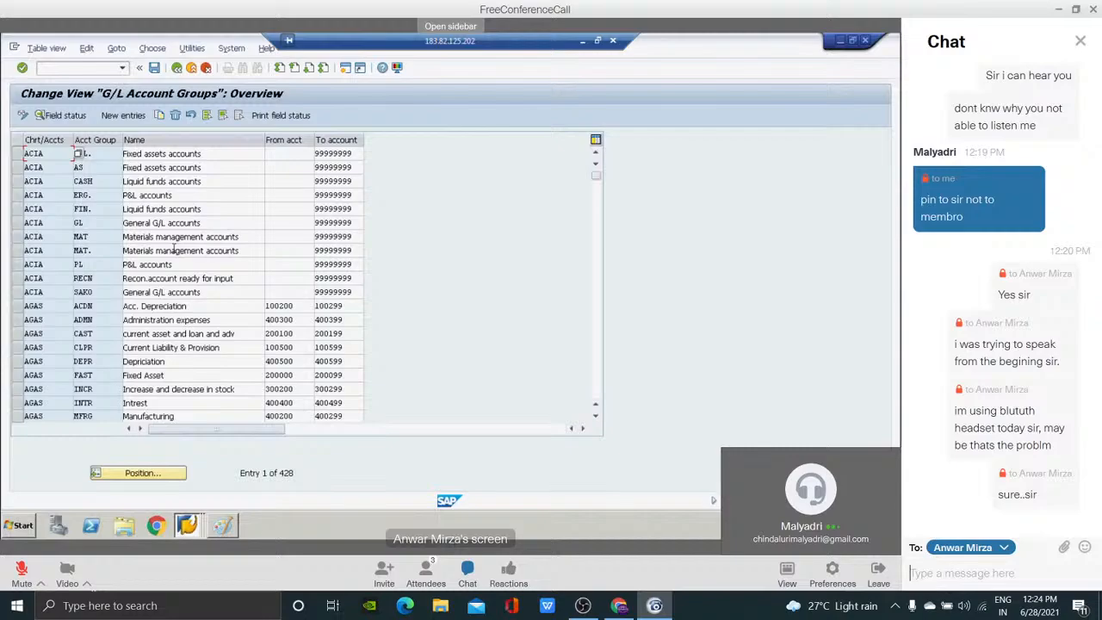
pyautogui.write('yes sir')
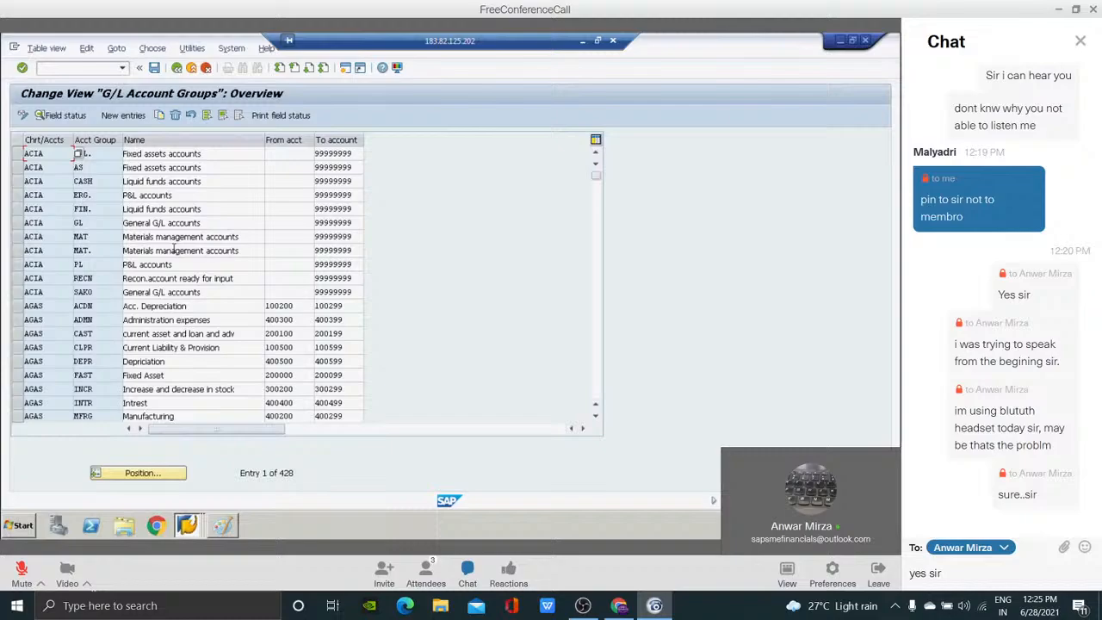
pyautogui.press('Return')
pyautogui.write('i unders')
pyautogui.write('tand')
pyautogui.press('Return')
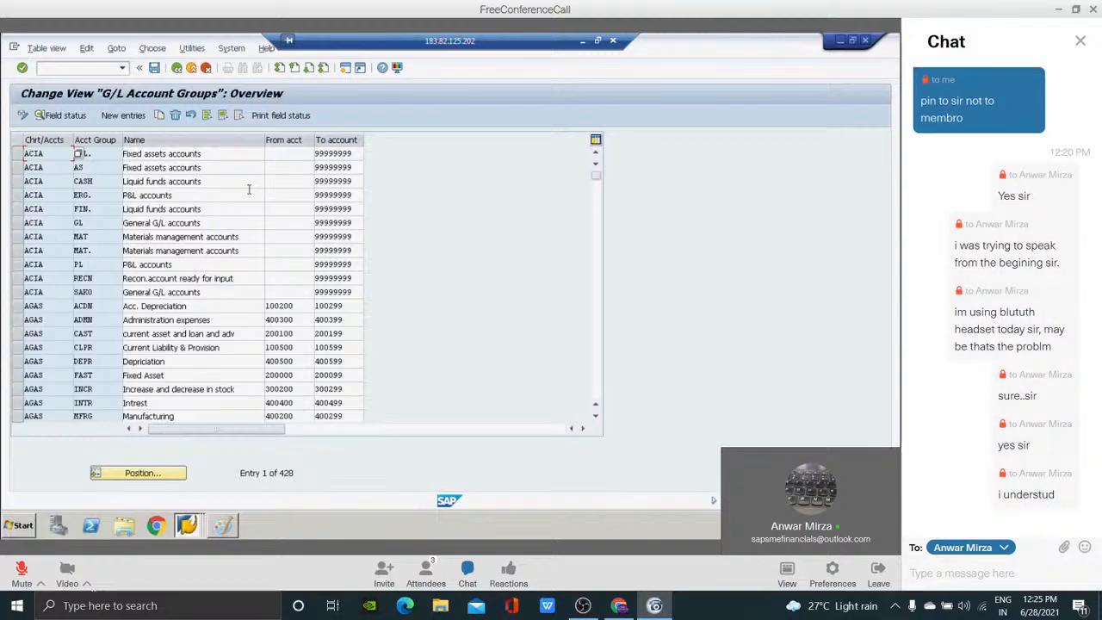
# Return to the IMG structure and open Define Retained Earnings Account for chart of accounts RETL.
pyautogui.click(177, 68)
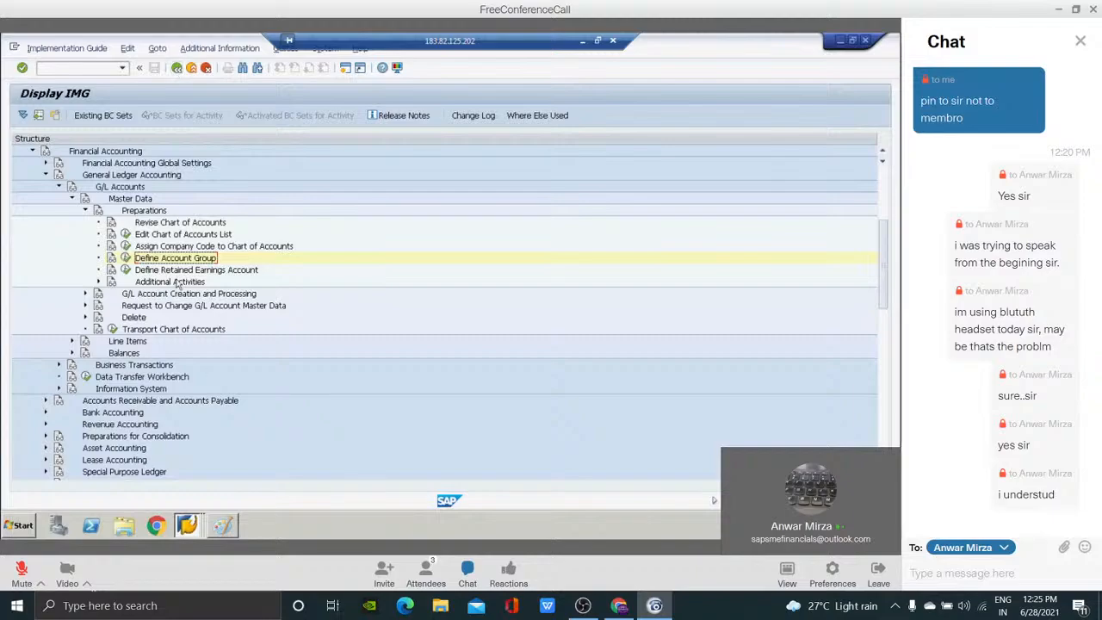
pyautogui.click(170, 272)
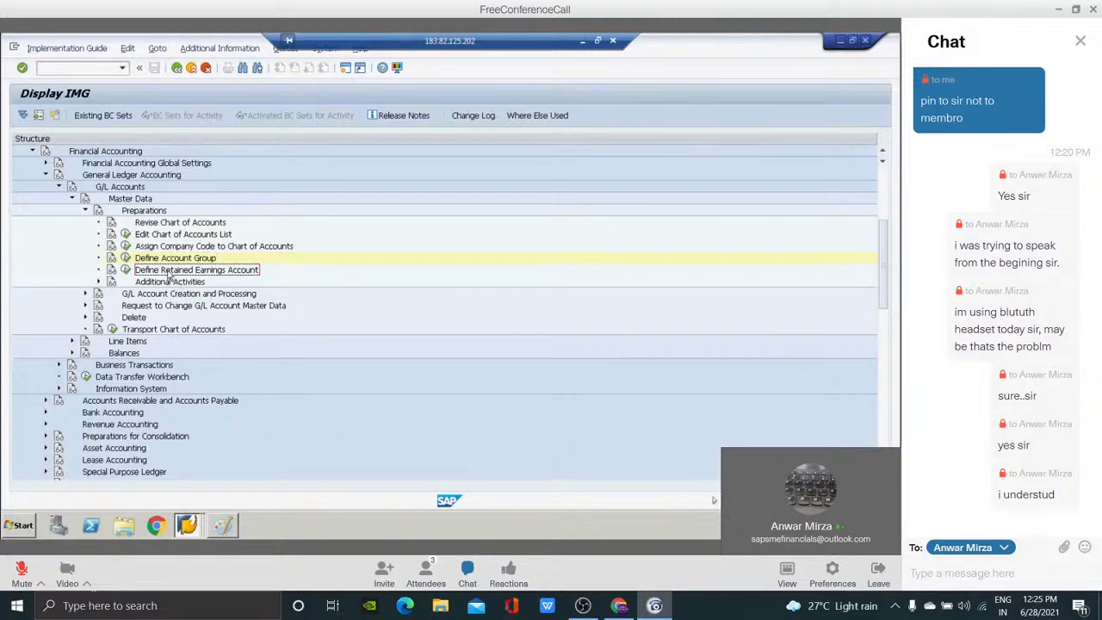
pyautogui.click(126, 271)
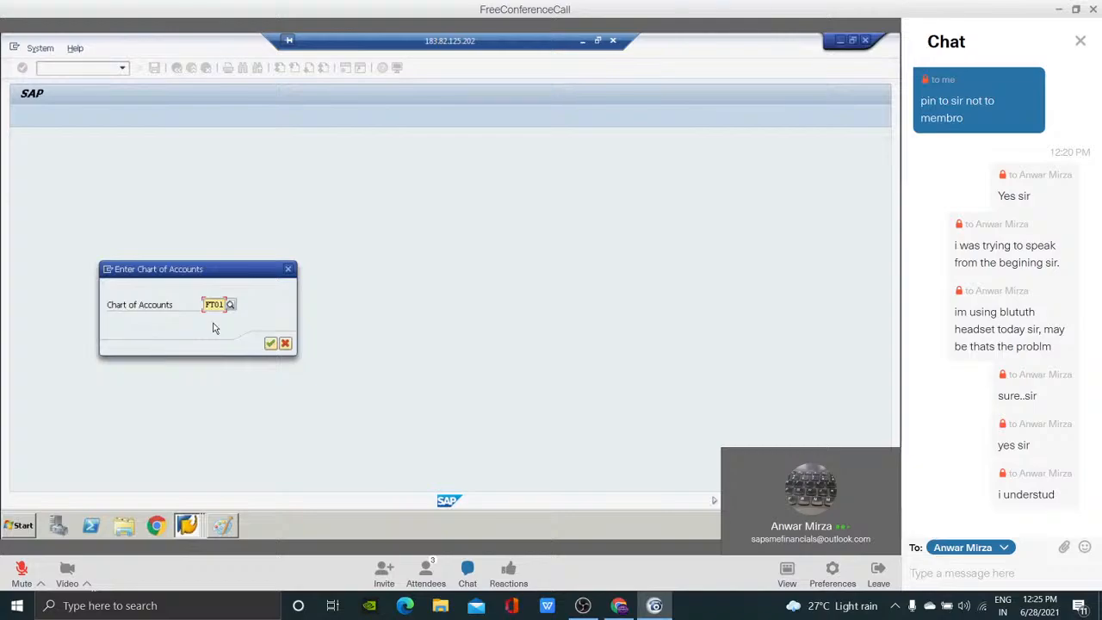
pyautogui.press('BackSpace')
pyautogui.press('BackSpace')
pyautogui.press('BackSpace')
pyautogui.press('BackSpace')
pyautogui.write('RETL')
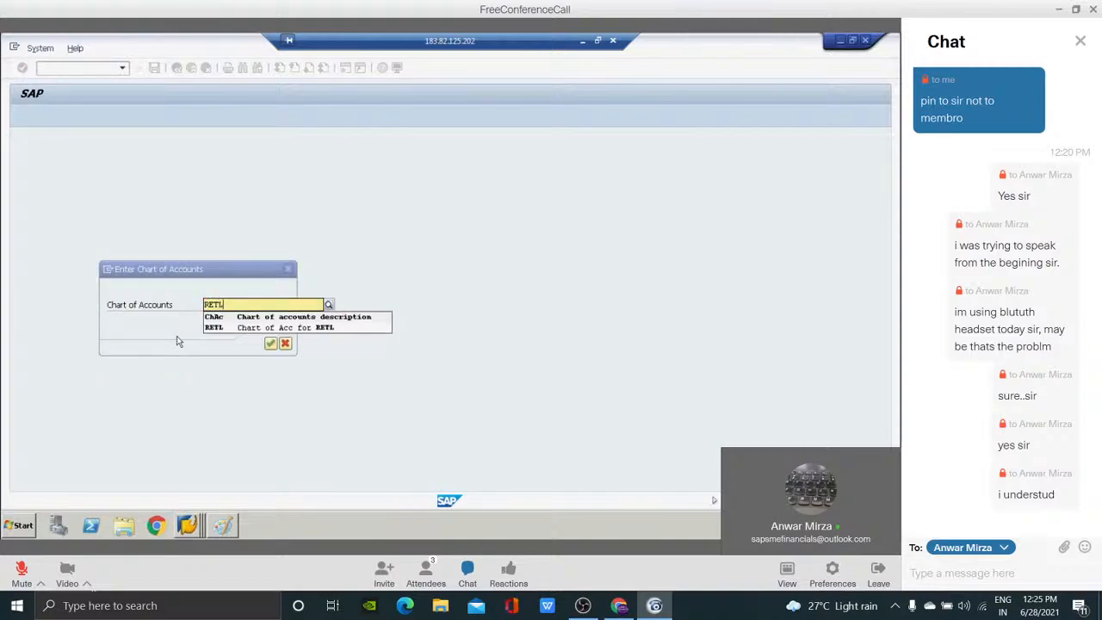
pyautogui.click(287, 396)
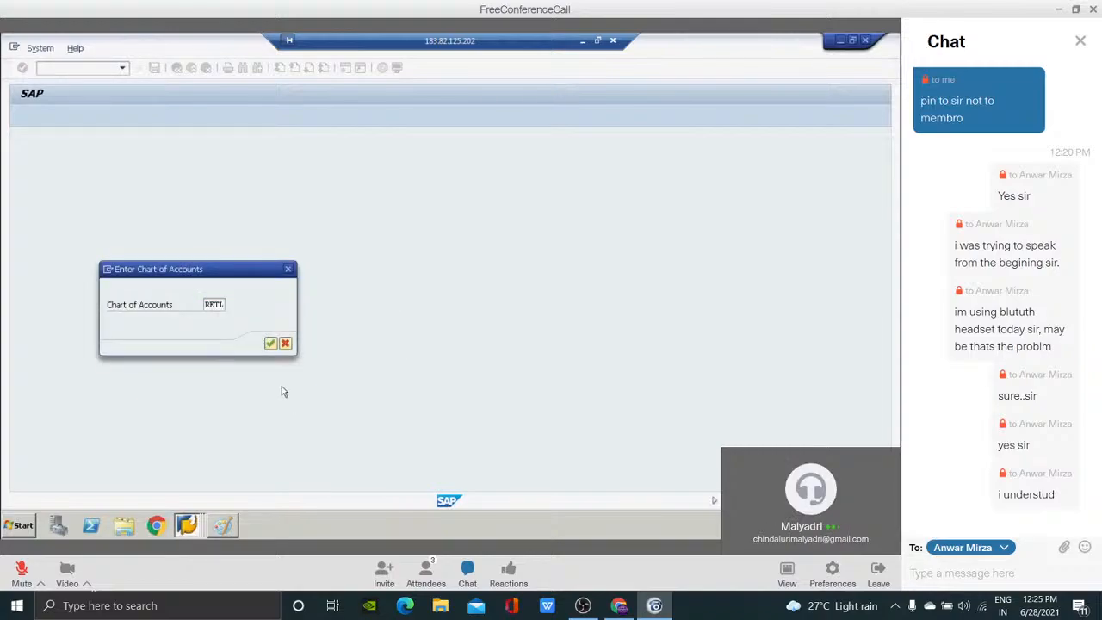
pyautogui.click(270, 342)
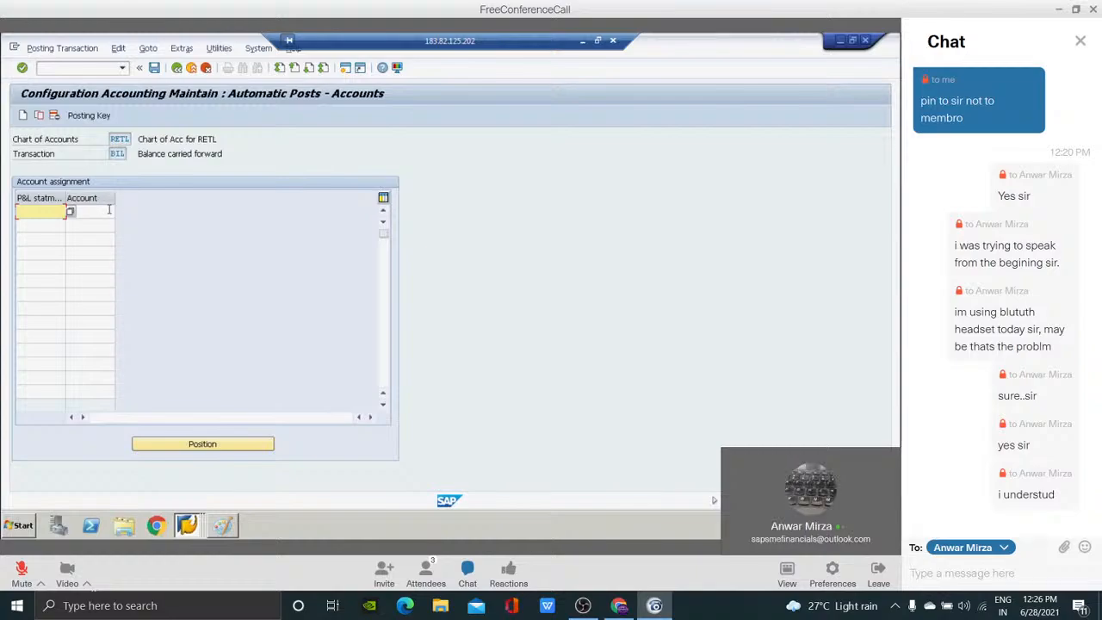
# In the other SAP session, run FS00 and try to create G/L account 400300 for company code RETL.
pyautogui.hotkey('alt', 'Tab')
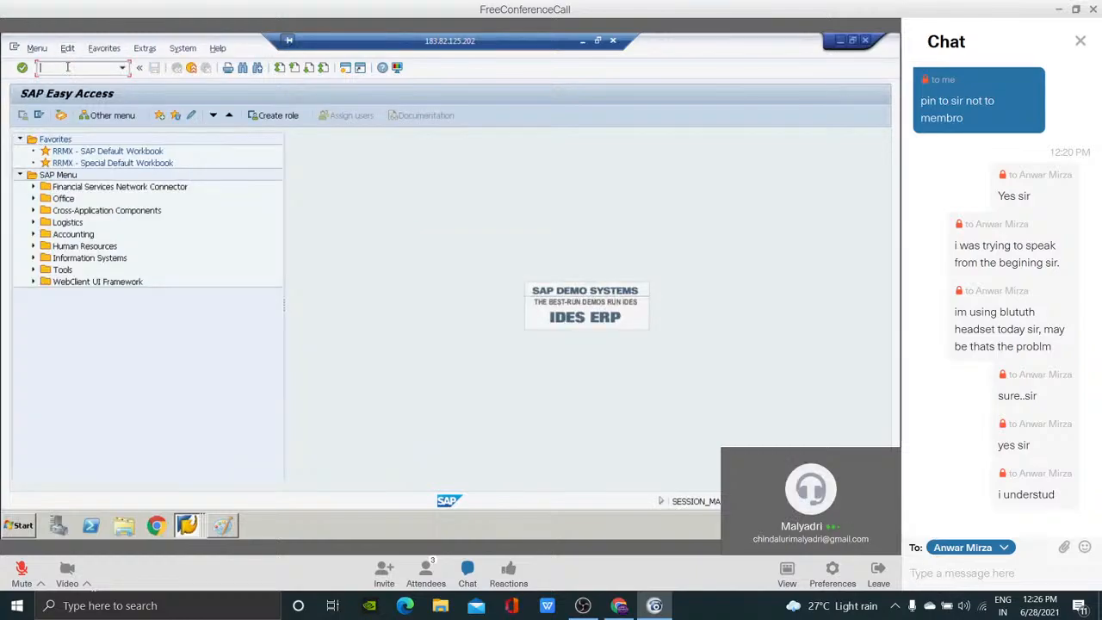
pyautogui.write('FS00')
pyautogui.press('Return')
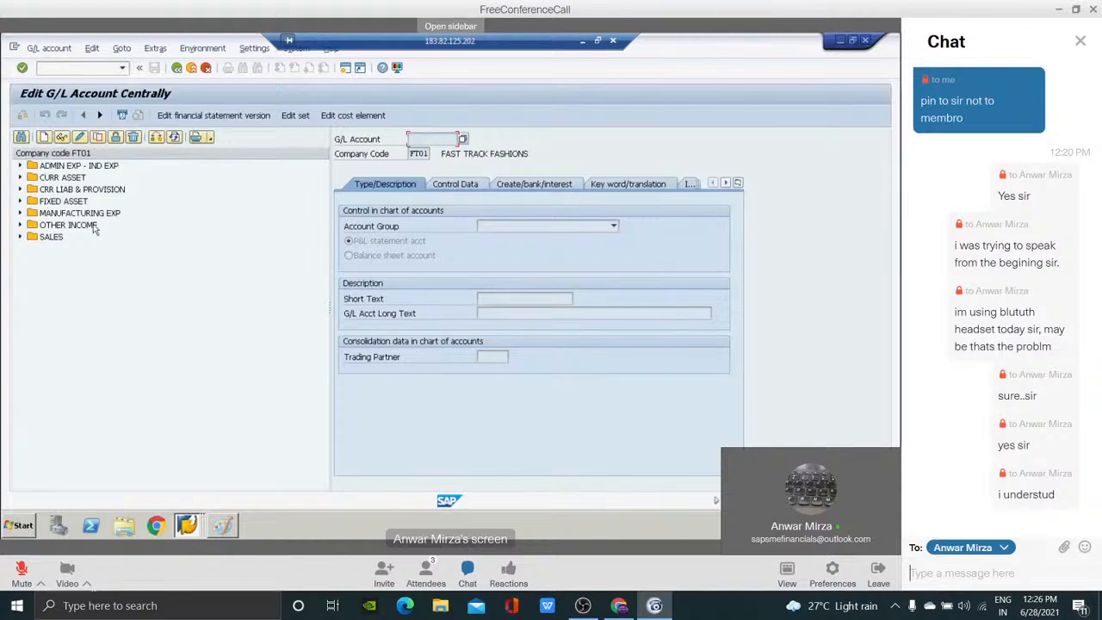
pyautogui.click(43, 137)
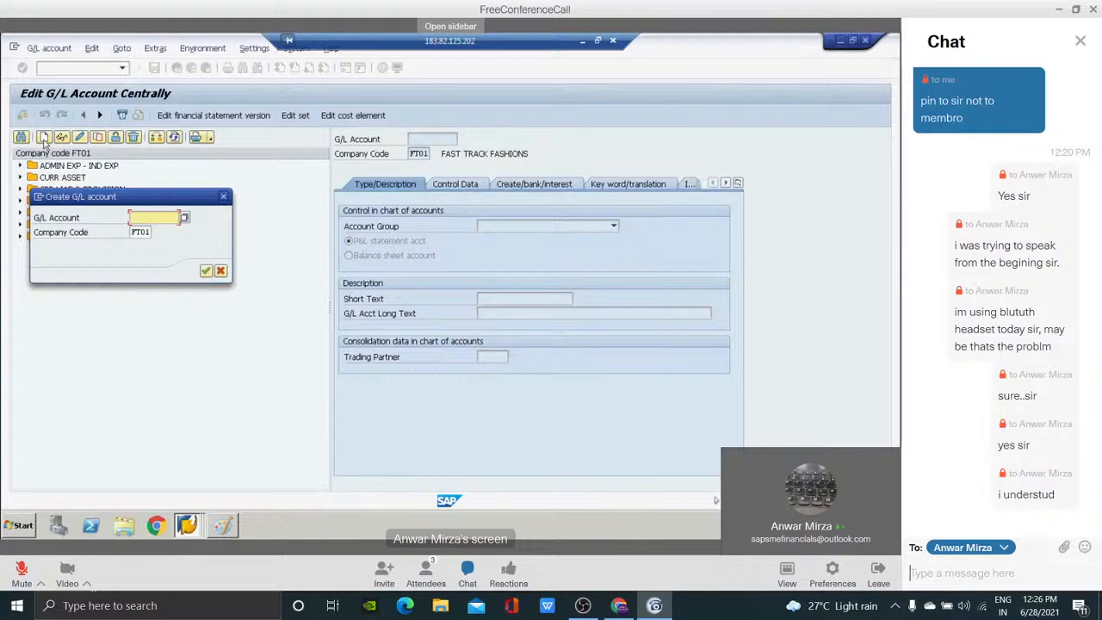
pyautogui.write('400300')
pyautogui.press('Tab')
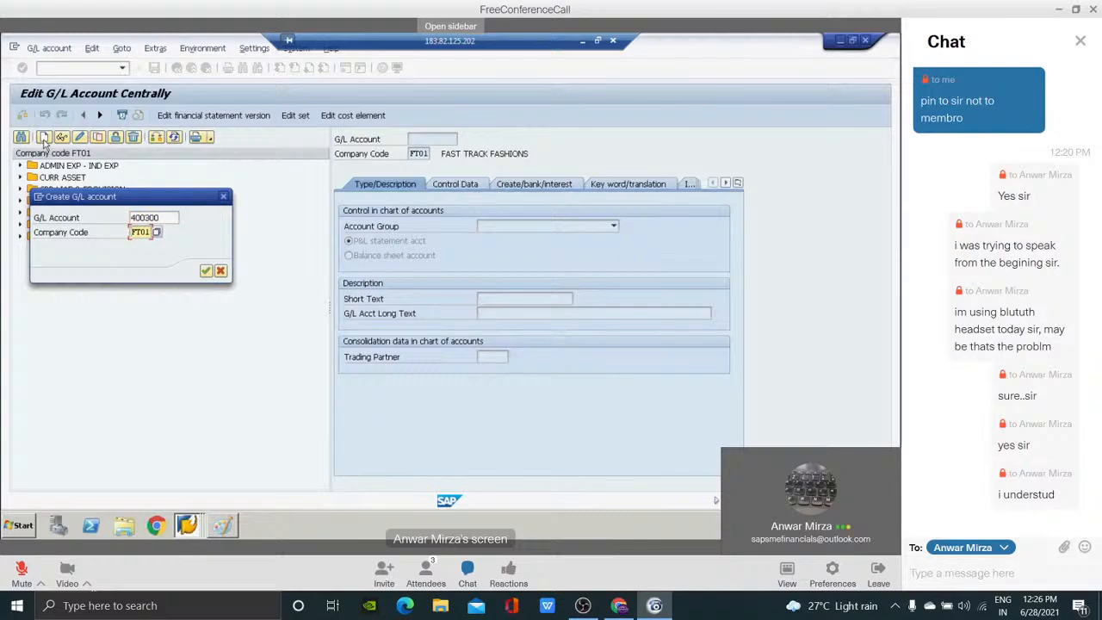
pyautogui.write('RETL')
pyautogui.click(201, 272)
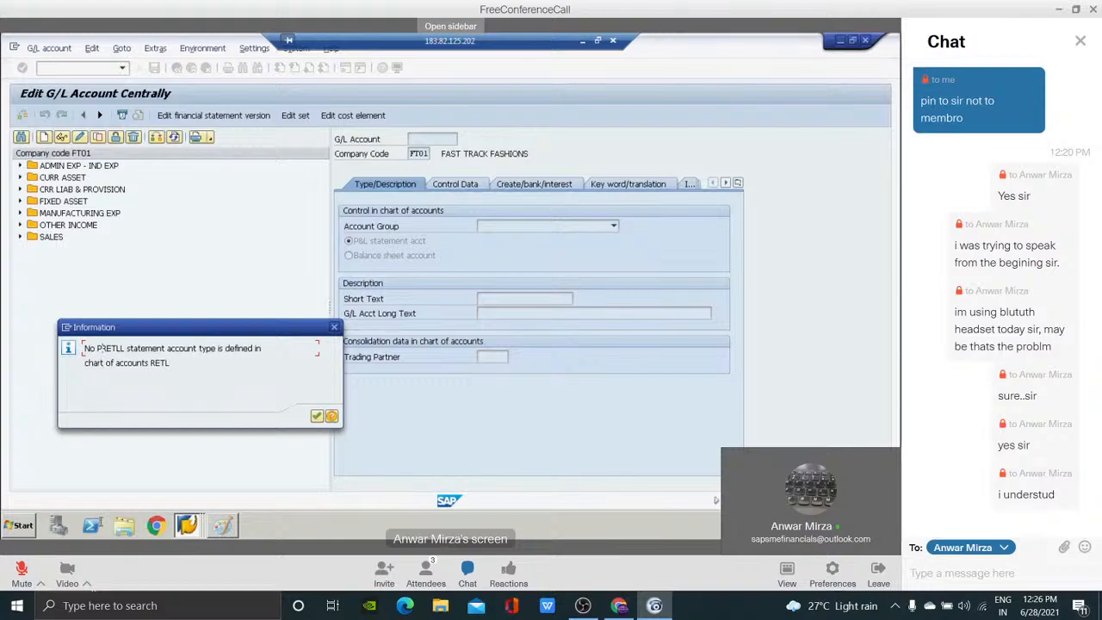
pyautogui.moveTo(100, 348); pyautogui.dragTo(120, 348)
pyautogui.click(123, 348)
# Draft the chat reply "yes sir" and dismiss the information message in the G/L account session.
pyautogui.hotkey('alt', 'Tab')
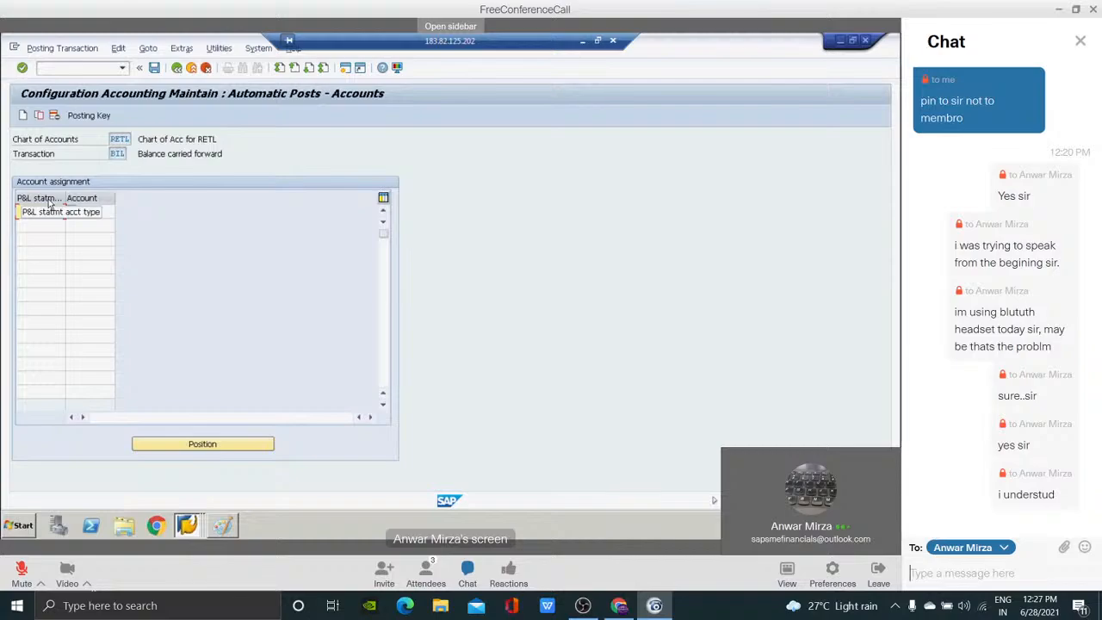
pyautogui.write('yes sir')
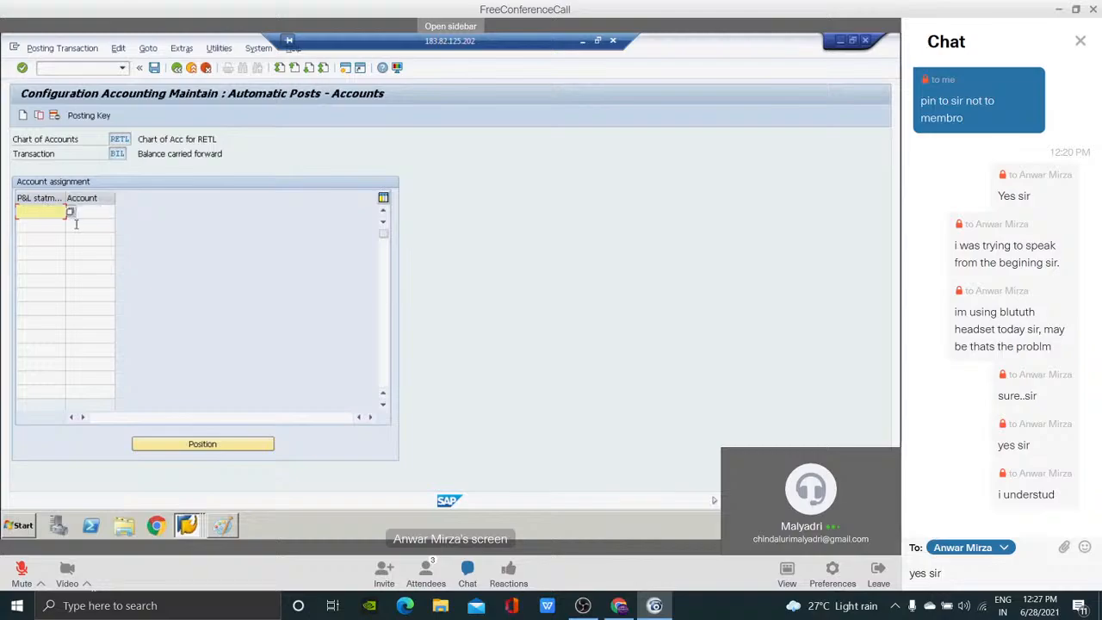
pyautogui.hotkey('alt', 'Tab')
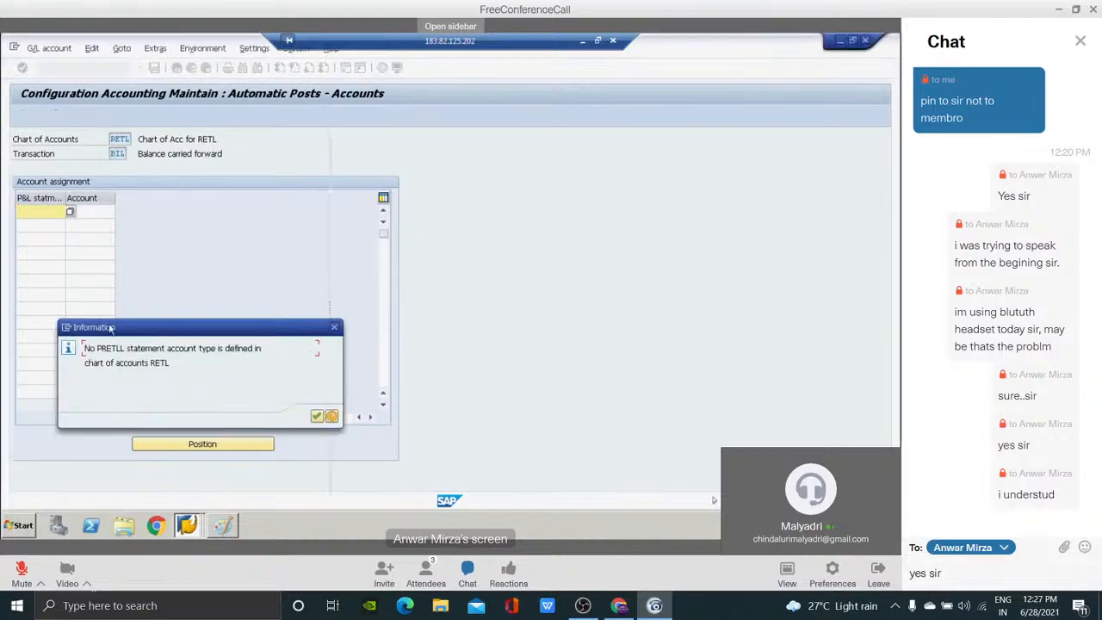
pyautogui.click(317, 417)
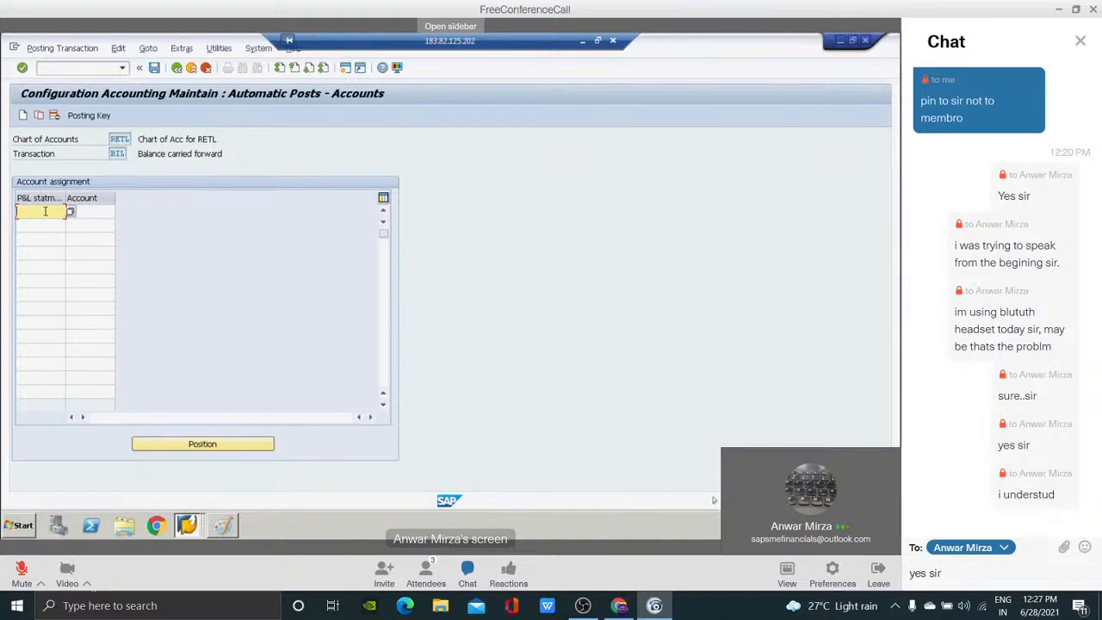
# Clear the unsent chat draft and enter X as the P&L statement account type for chart of accounts RETL.
pyautogui.write('x')
pyautogui.click(80, 211)
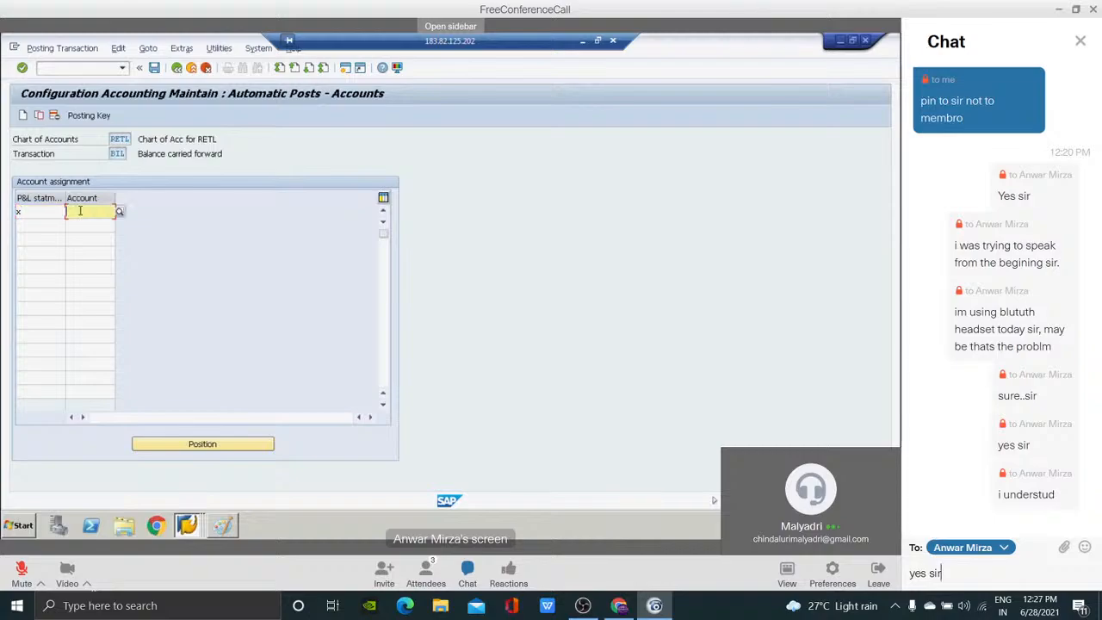
pyautogui.press('BackSpace')
pyautogui.press('BackSpace')
pyautogui.press('BackSpace')
pyautogui.press('BackSpace')
pyautogui.press('BackSpace')
pyautogui.press('BackSpace')
pyautogui.press('BackSpace')
pyautogui.click(40, 216)
pyautogui.press('BackSpace')
pyautogui.write('x')
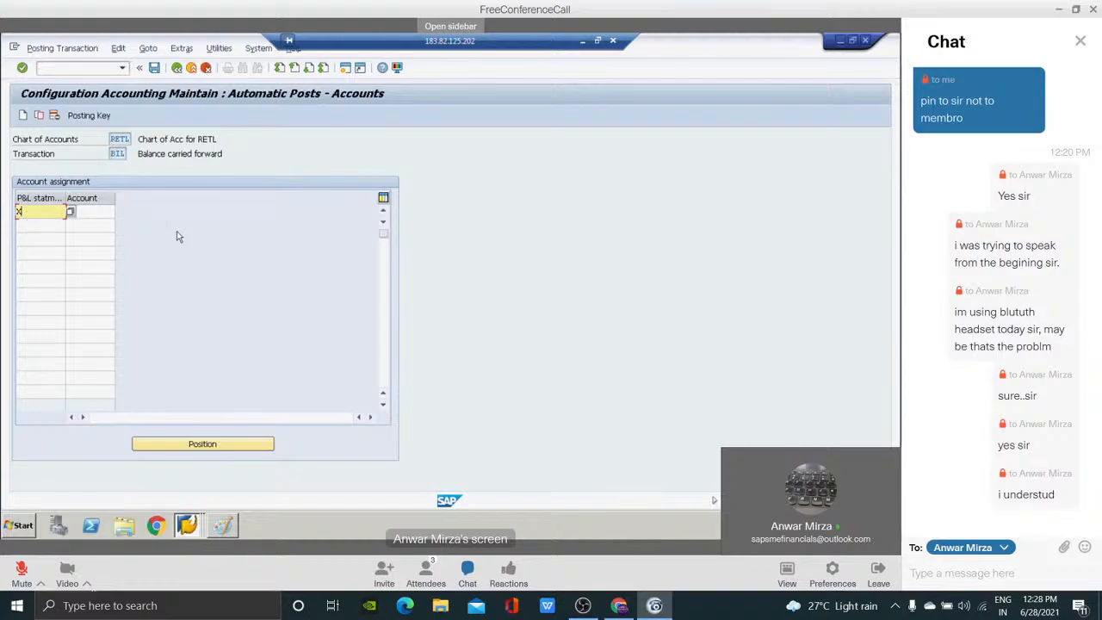
pyautogui.press('Return')
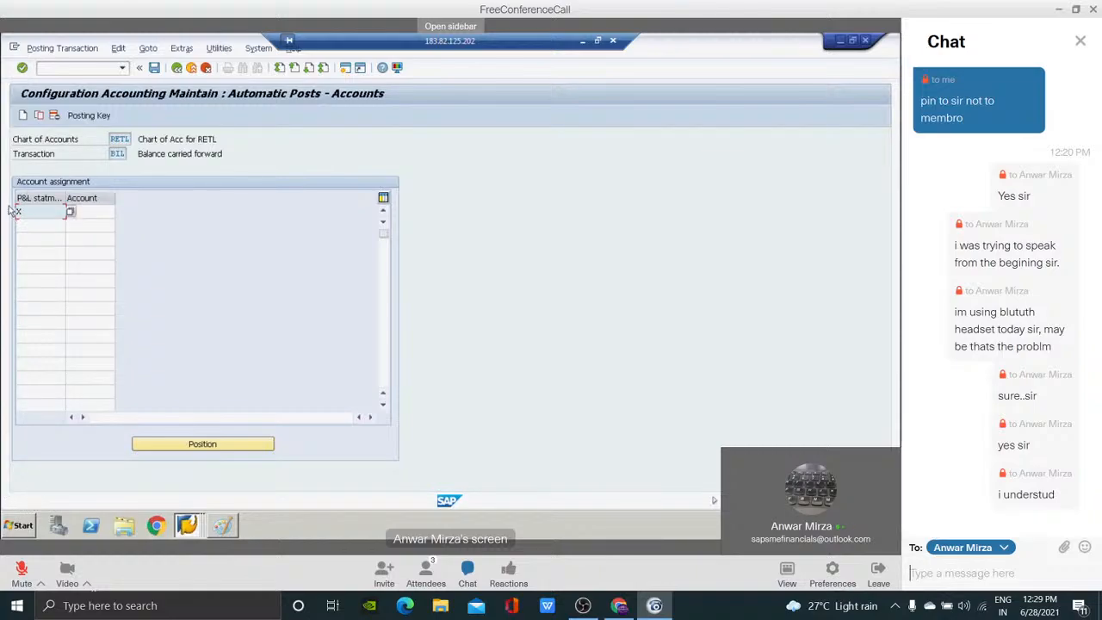
# Save the retained earnings assignment under the customizing request "GL STRUC CONFG FOR RETL".
pyautogui.write('i')
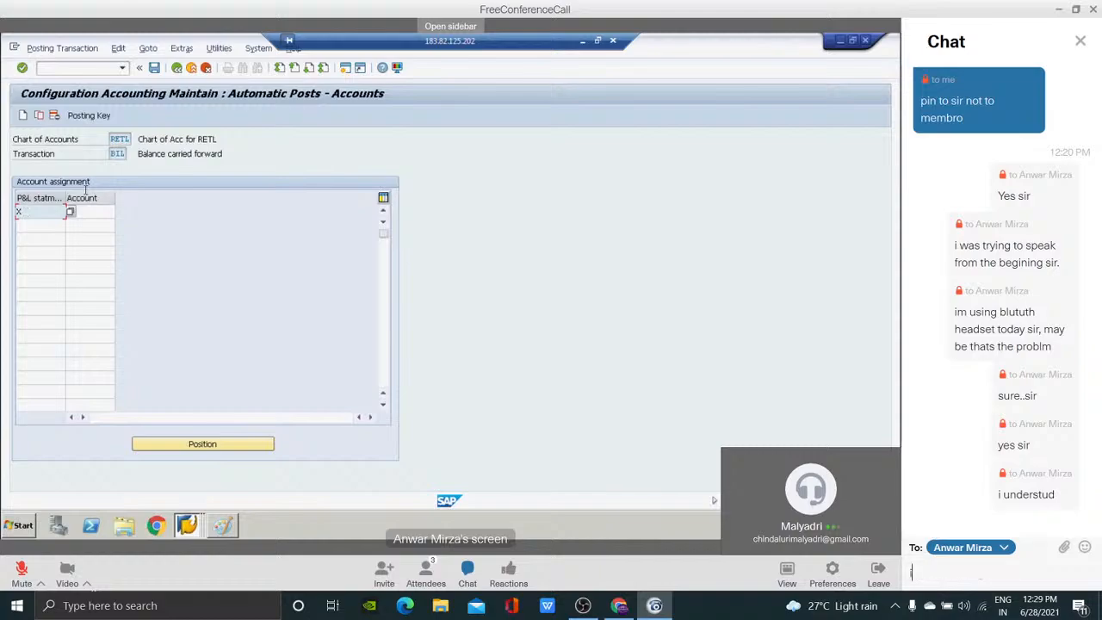
pyautogui.click(154, 69)
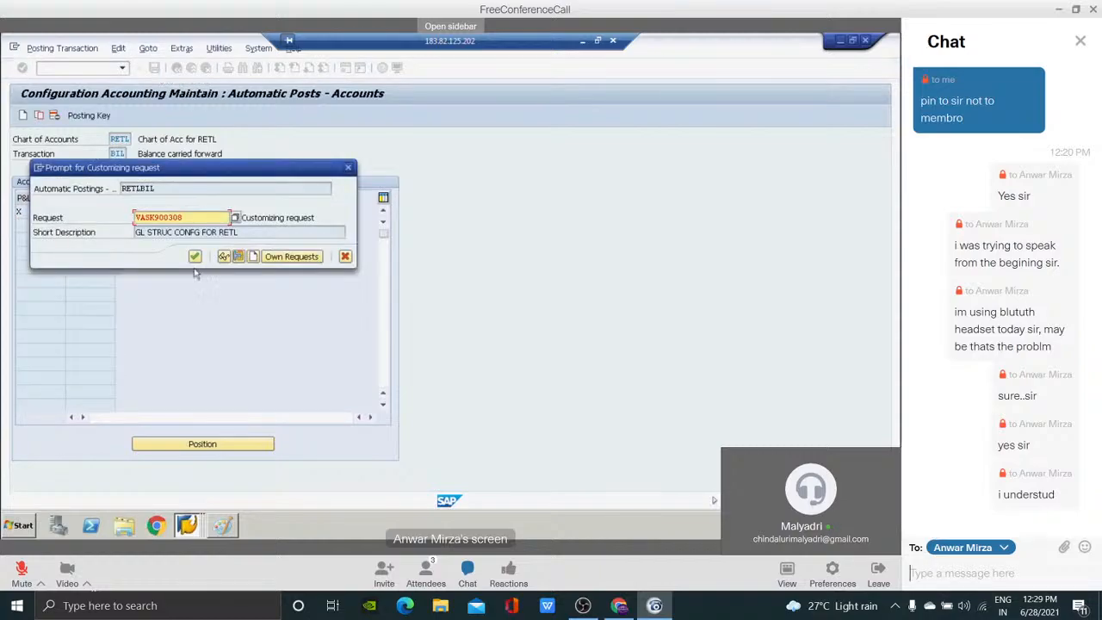
pyautogui.click(195, 257)
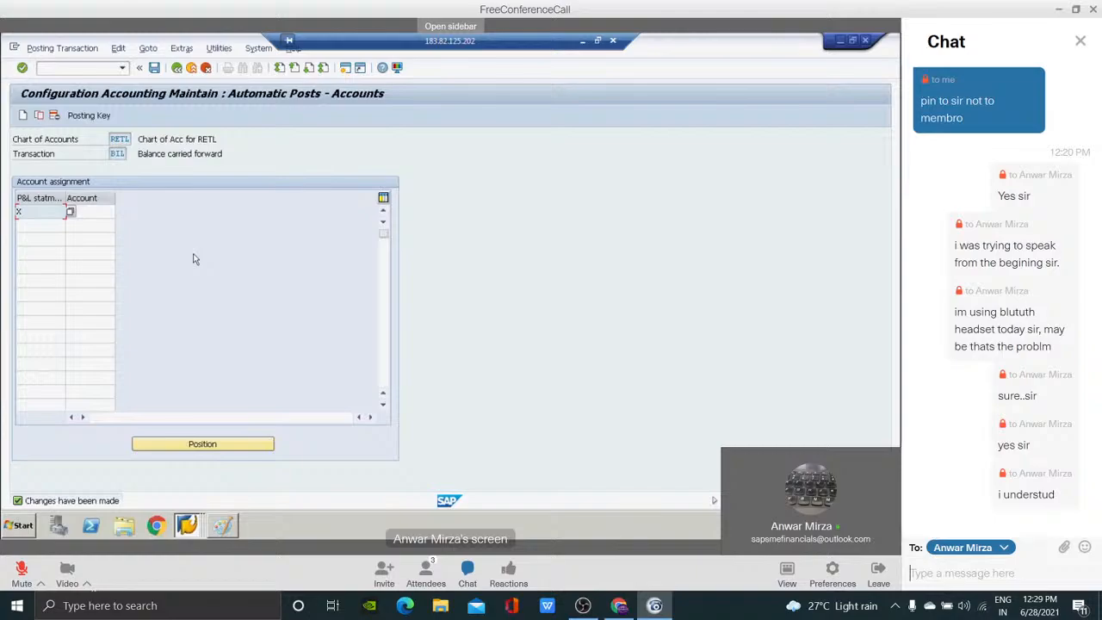
# Send the host the private chat messages "sir it should me always X?", "be"" and "ok".
pyautogui.write('sir it should me always X')
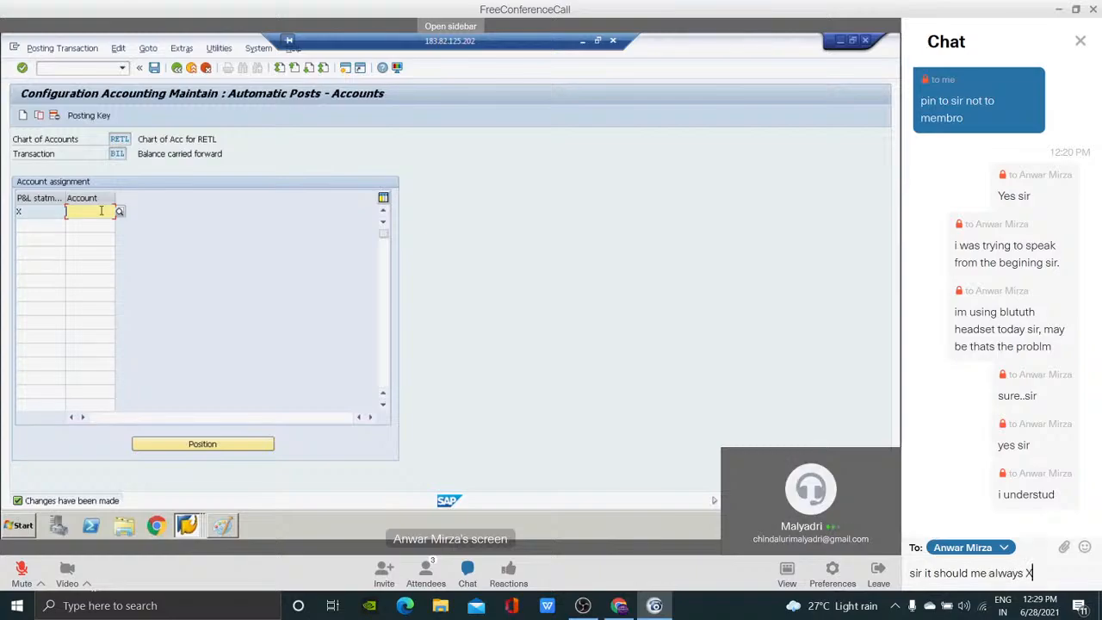
pyautogui.press('Return')
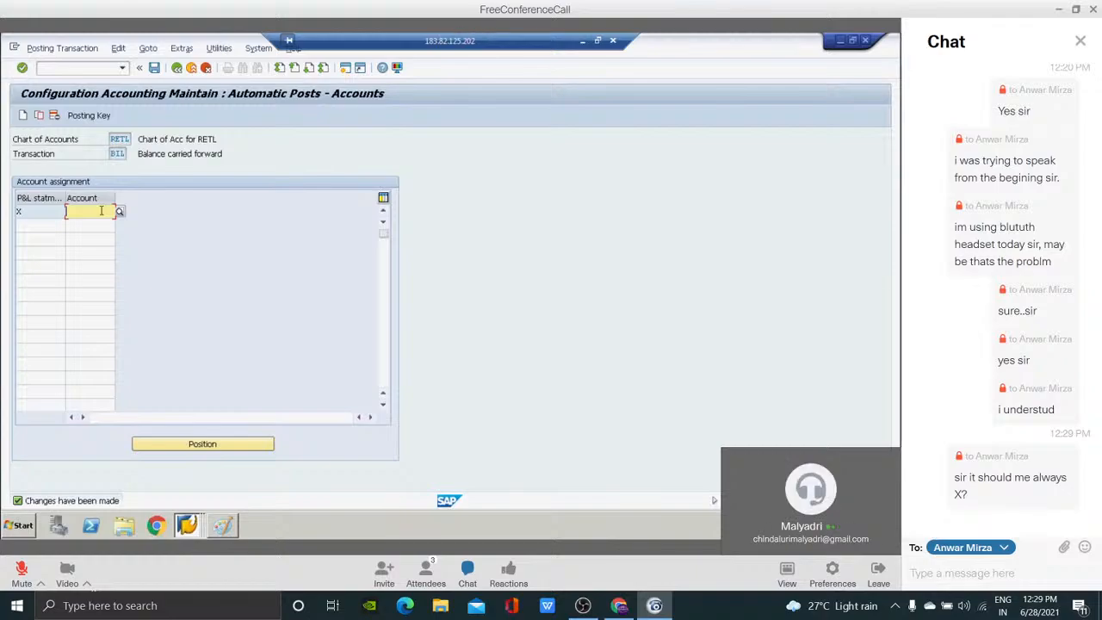
pyautogui.write('be')
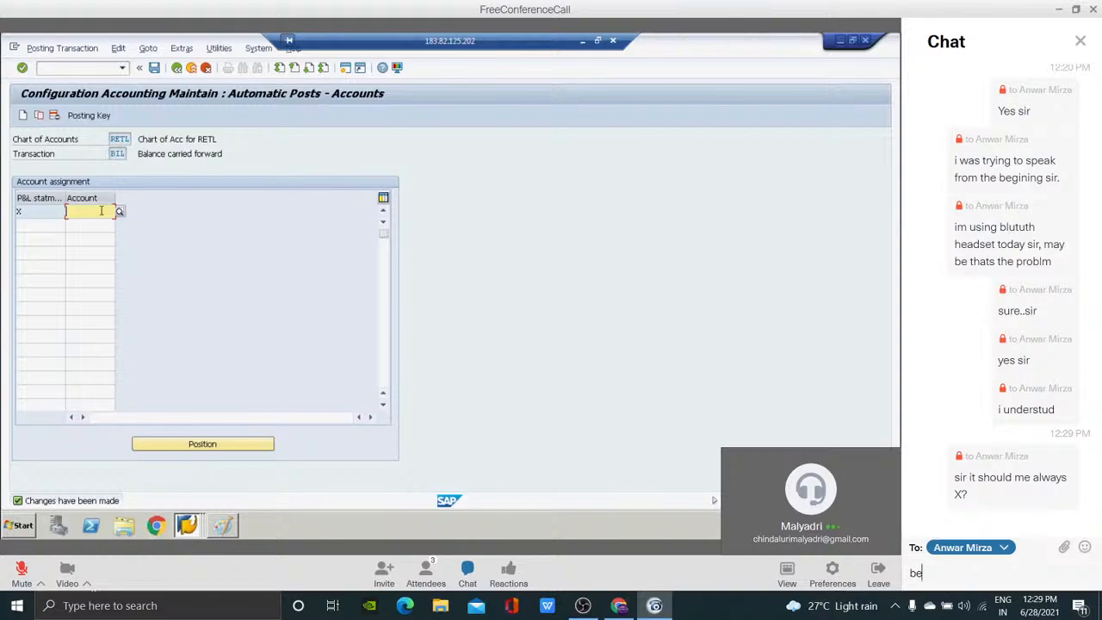
pyautogui.write('"')
pyautogui.press('Return')
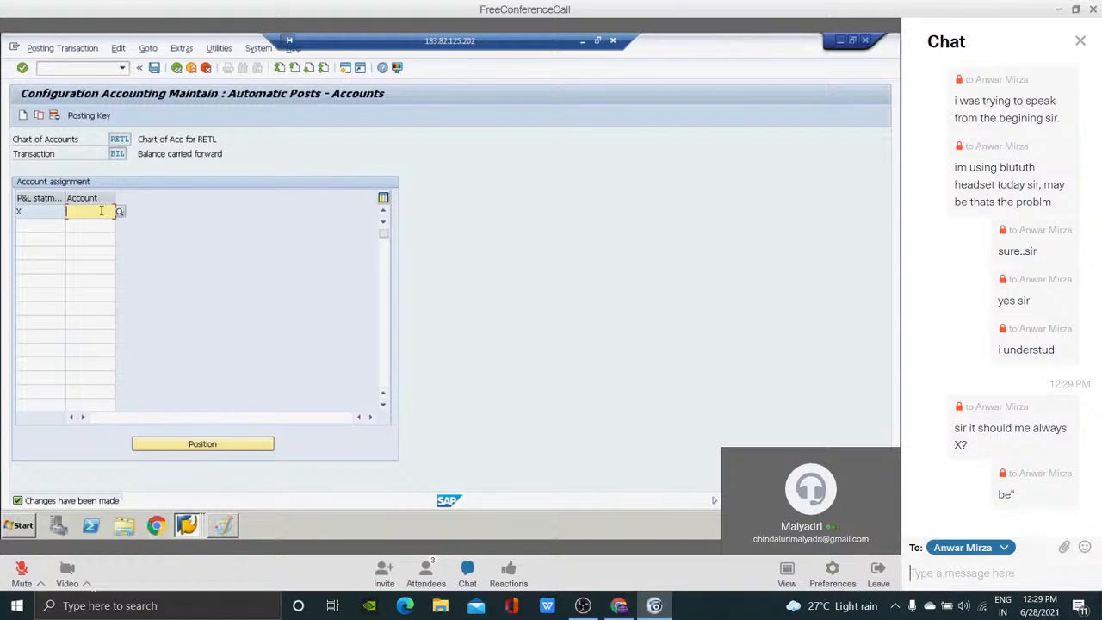
pyautogui.write('ok')
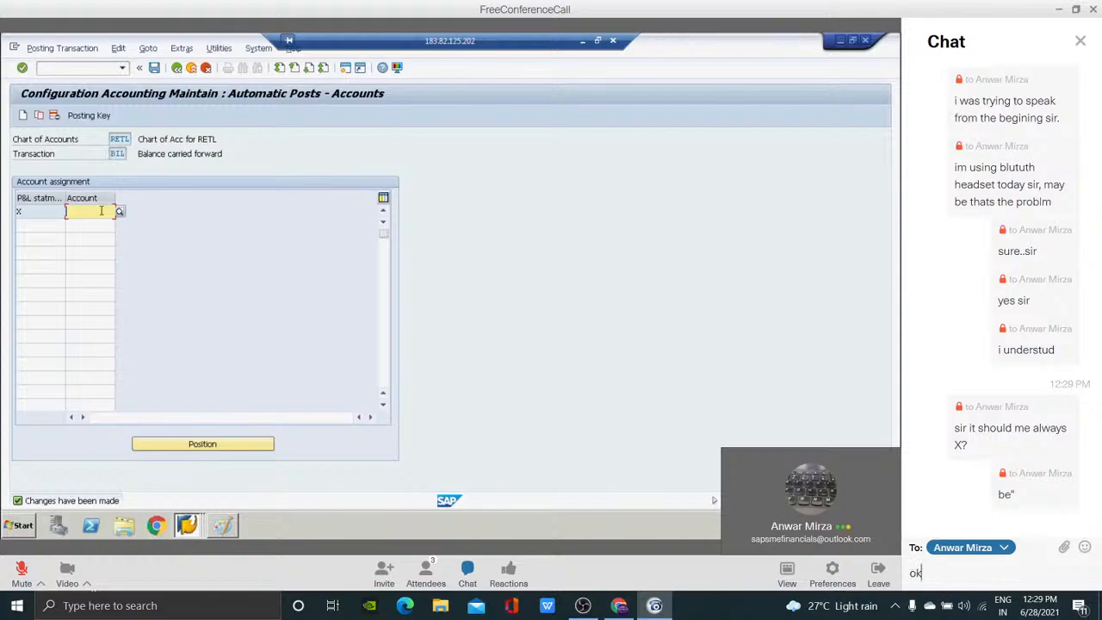
pyautogui.press('Return')
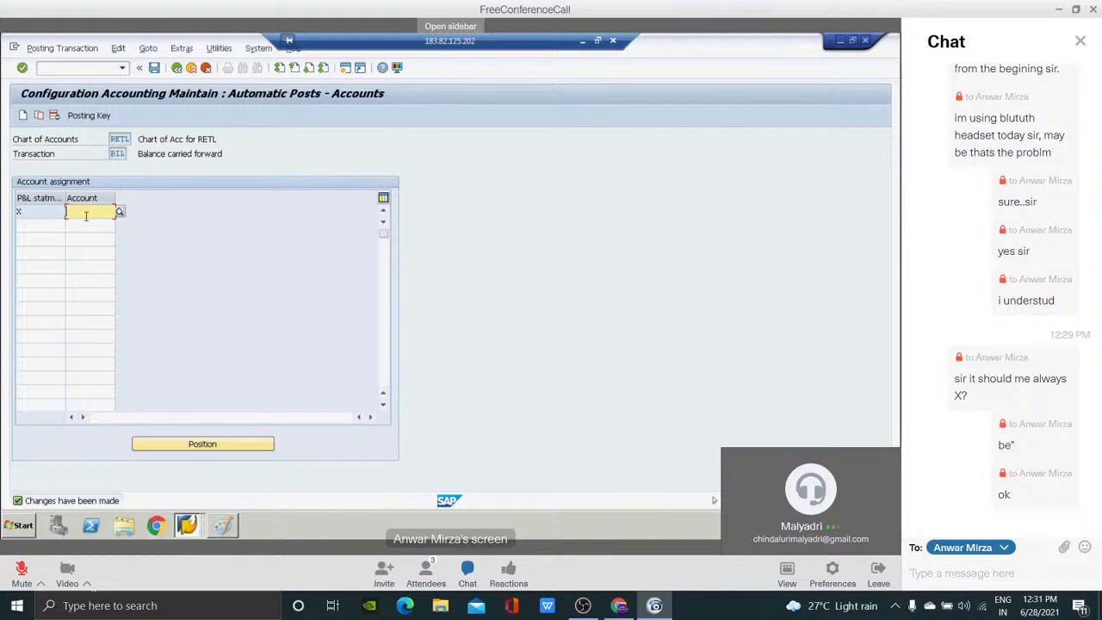
# Leave the account assignment and run transaction F.16 to open the Balance carryforward program.
pyautogui.click(46, 67)
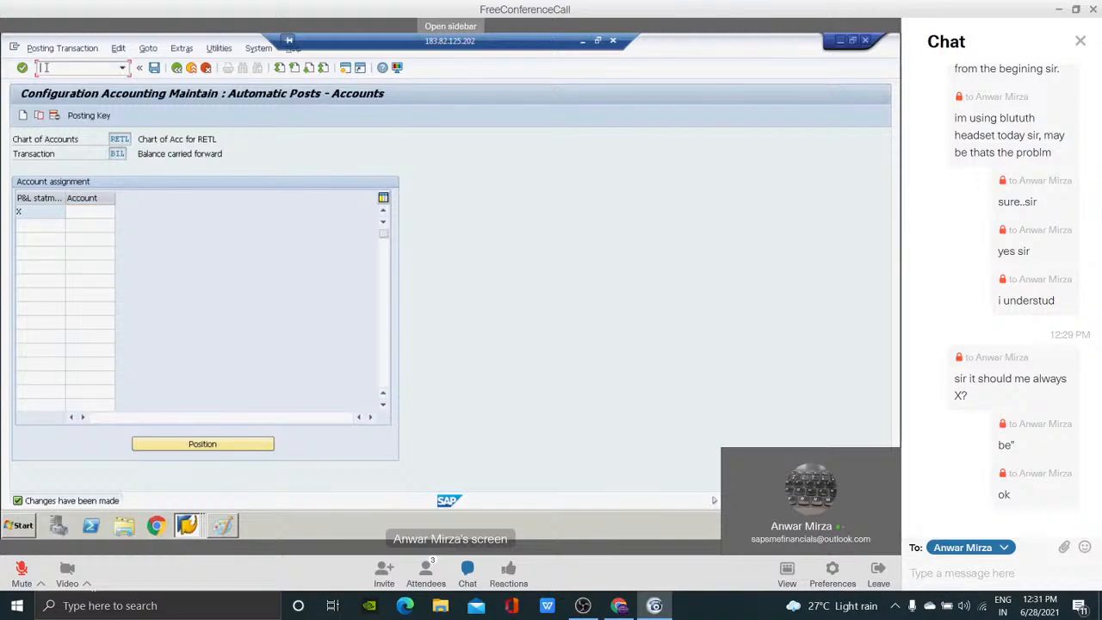
pyautogui.write('/n')
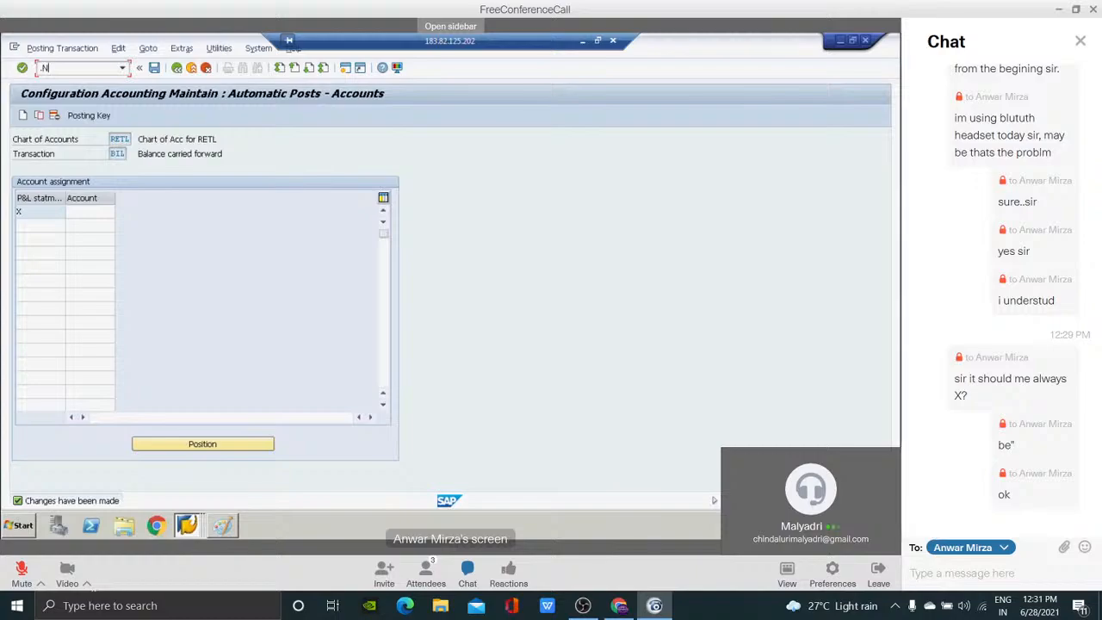
pyautogui.write('FS00')
pyautogui.press('Return')
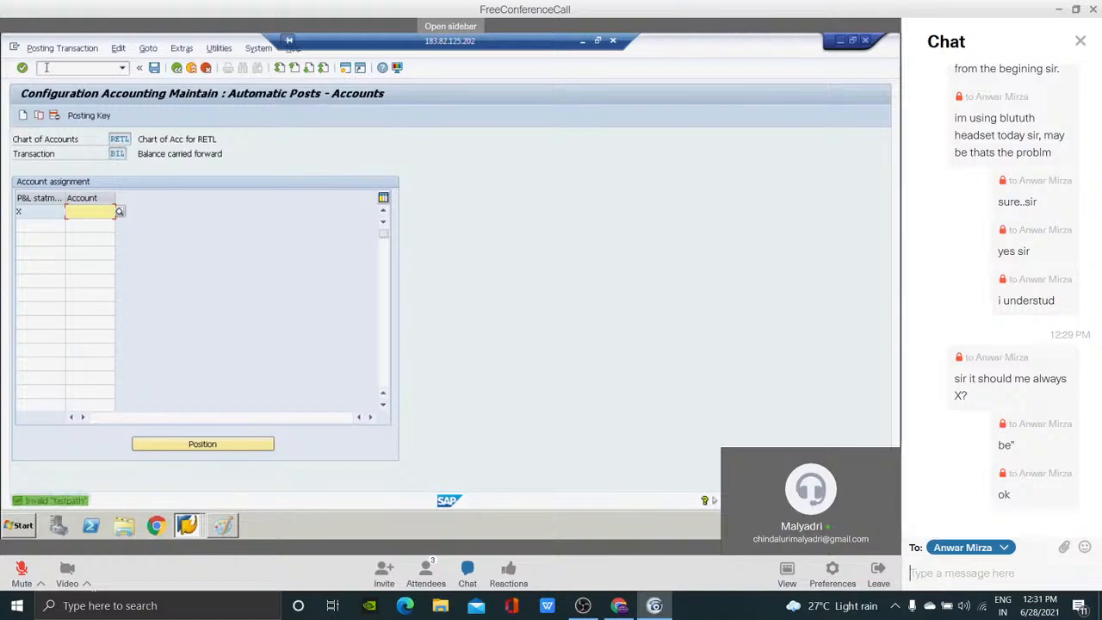
pyautogui.click(46, 67)
pyautogui.write('/nf.16')
pyautogui.press('Return')
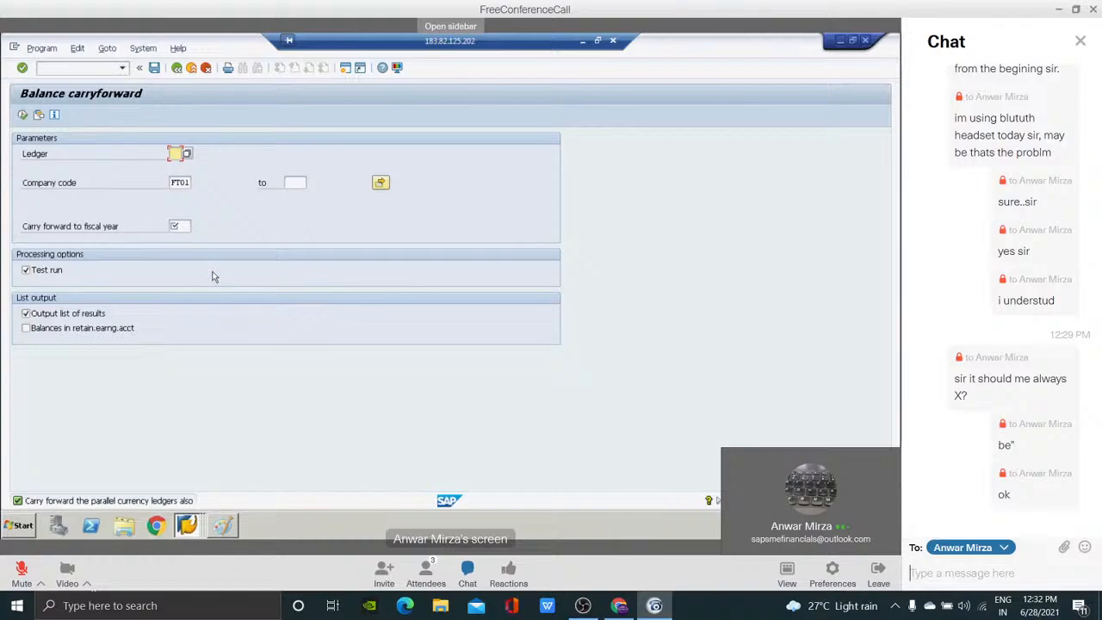
# Send the host the private chat messages "tomorrow sir", "nothing sir..." and "tq sir".
pyautogui.write('tomorrow sir')
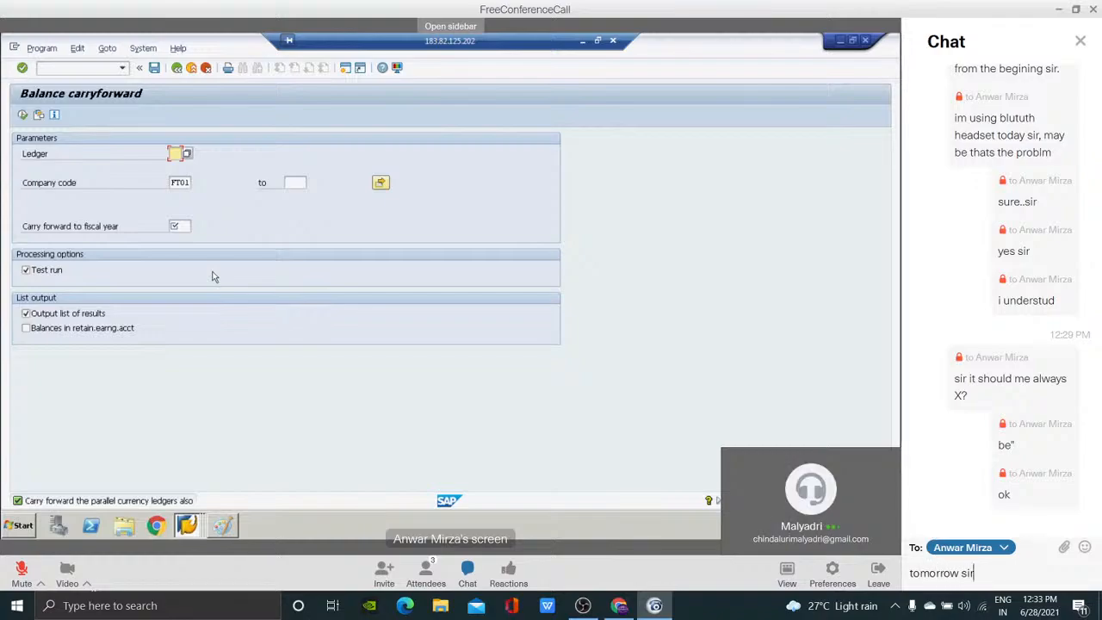
pyautogui.press('Return')
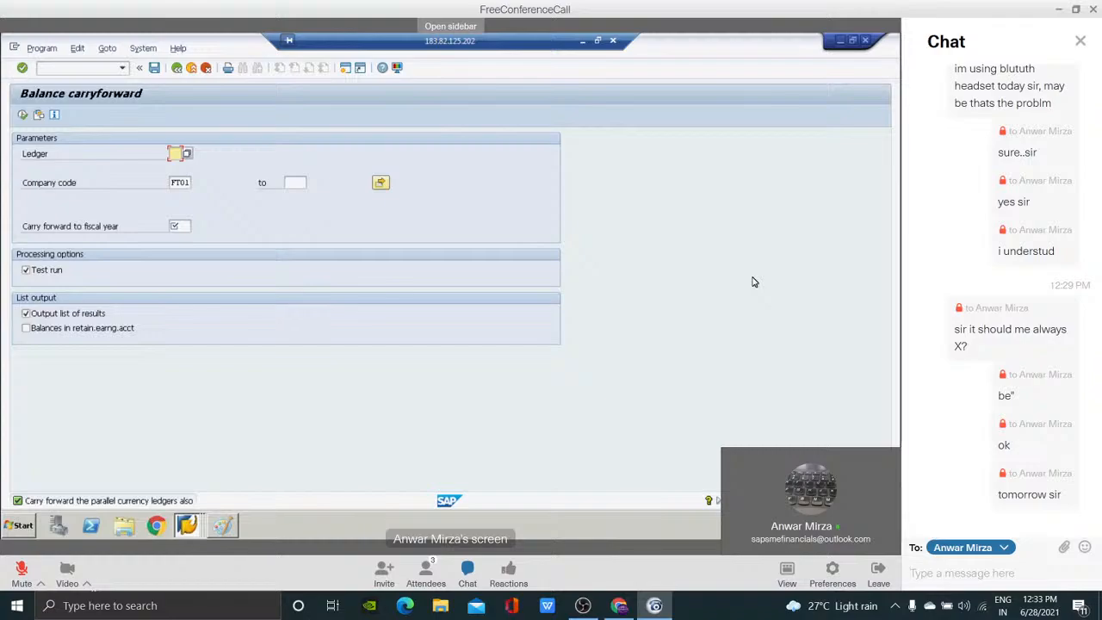
pyautogui.write('nothing sir')
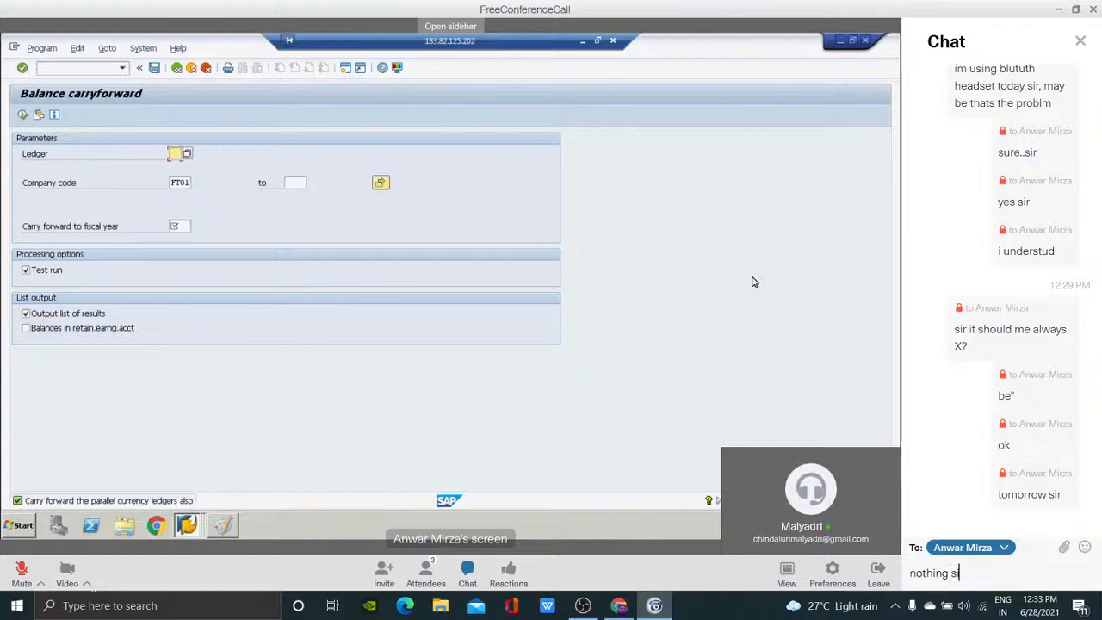
pyautogui.write('...')
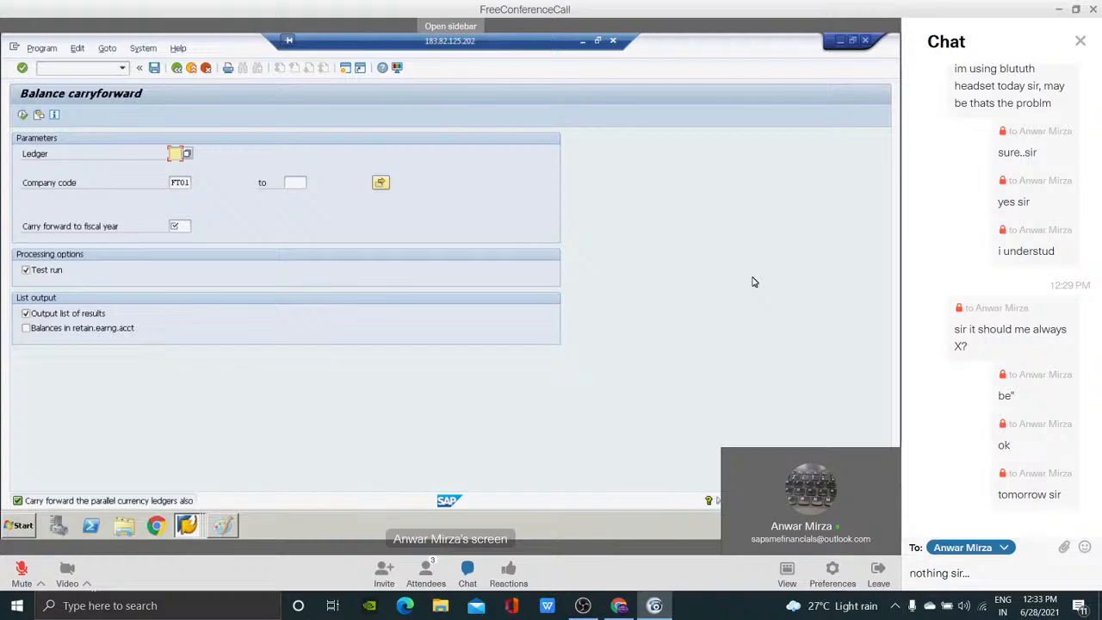
pyautogui.press('Return')
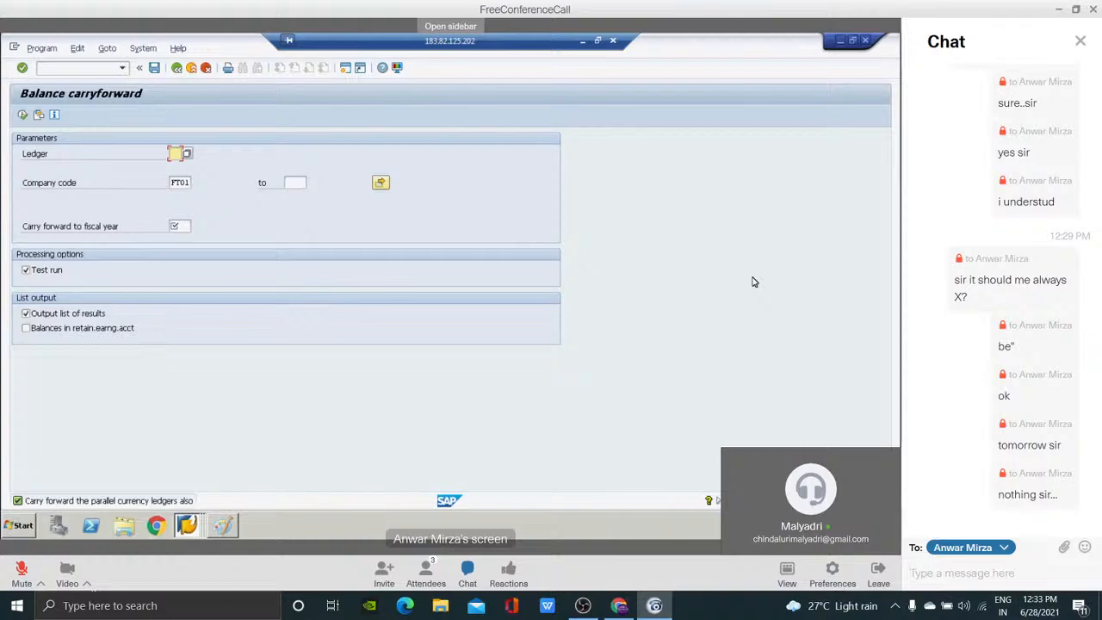
pyautogui.write('hi sir')
pyautogui.press('Return')
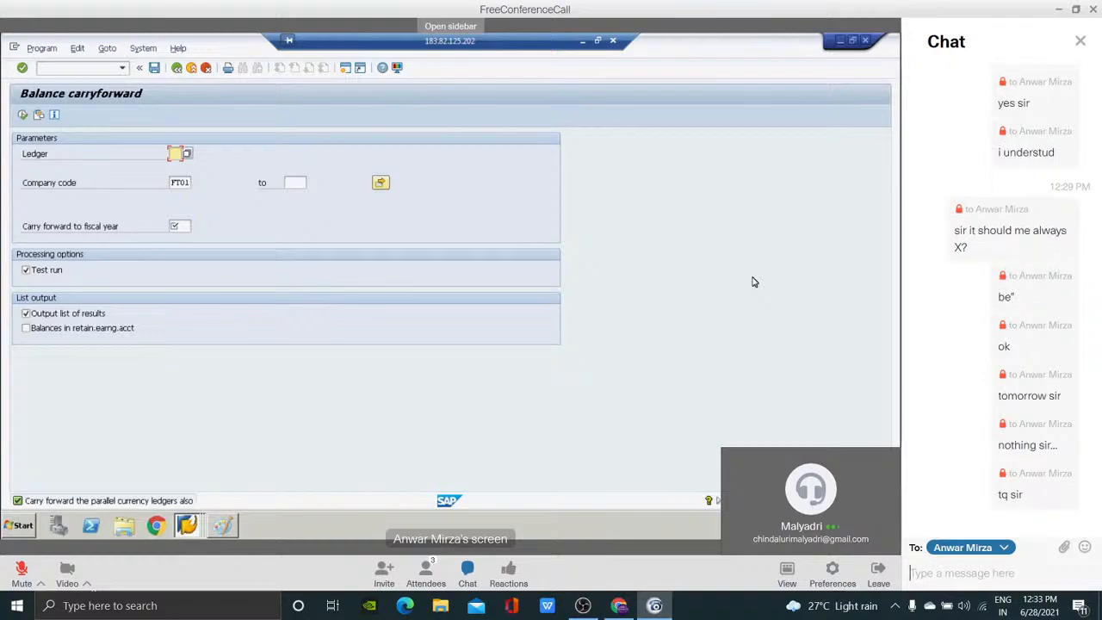